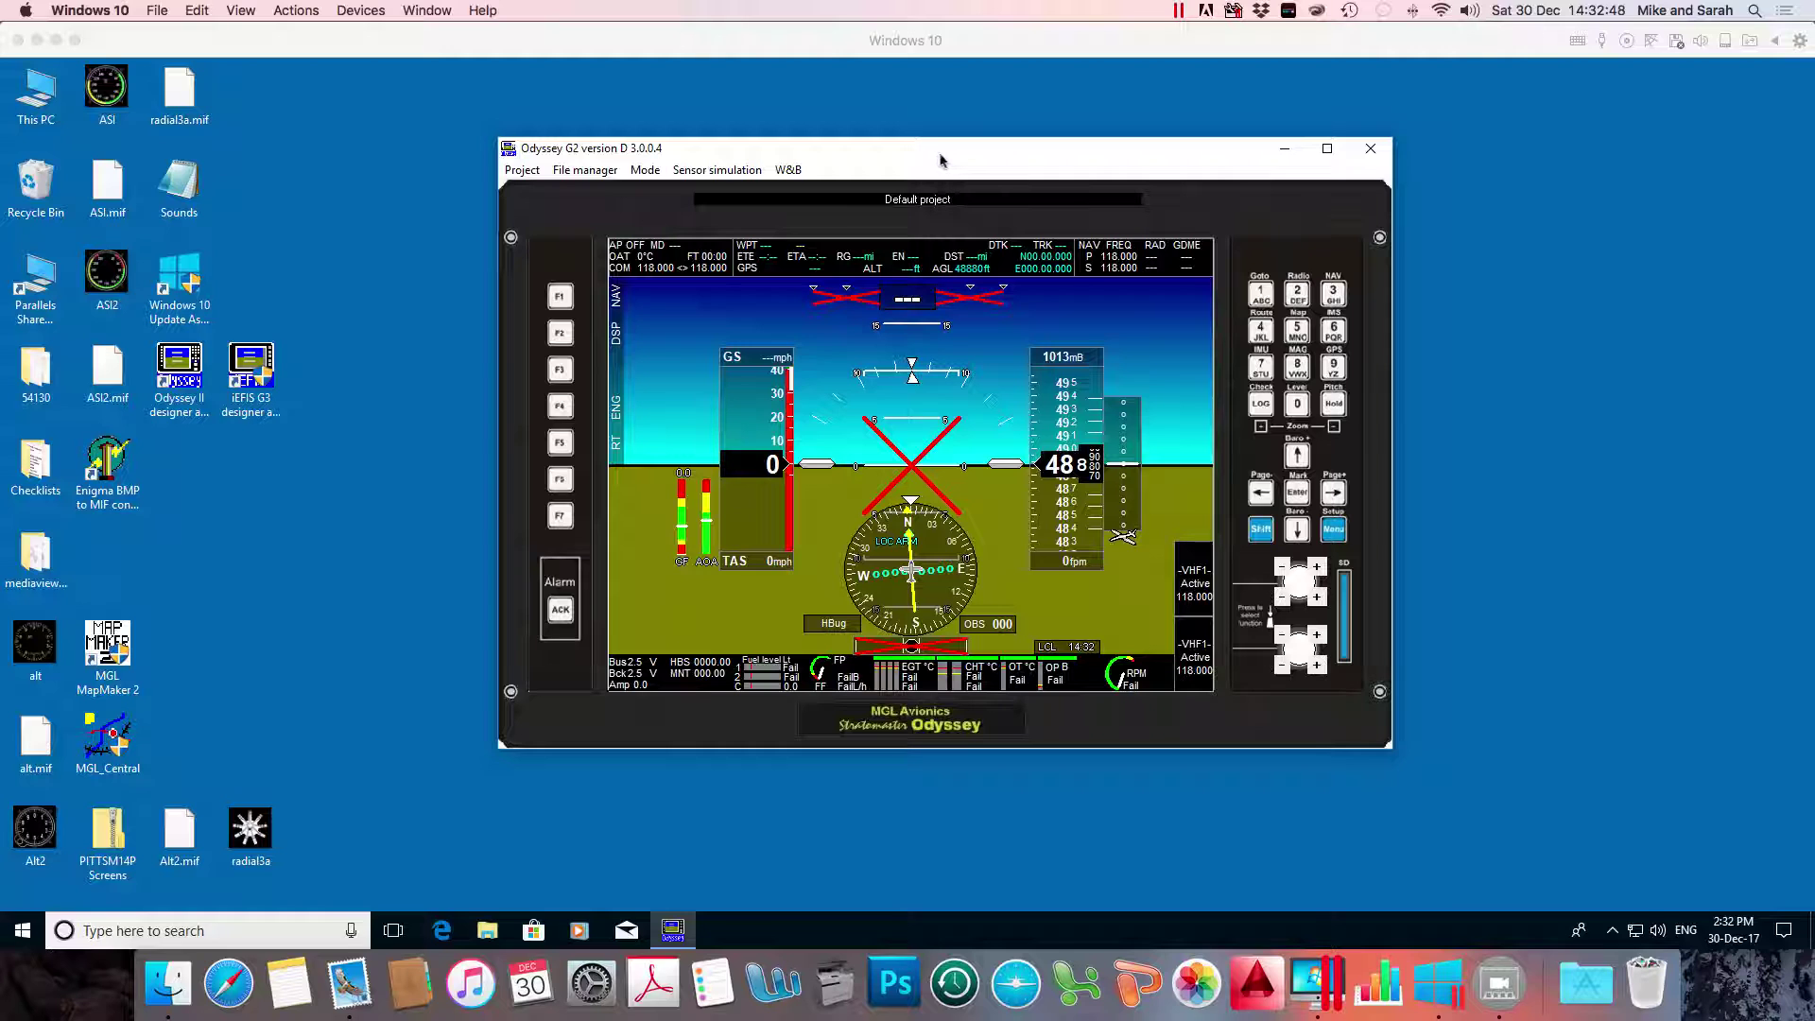
Open flight screen 1 as a new, empty Flight module in Design mode, and close the module designer
{"action": "left_click", "coordinate": [645, 171]}
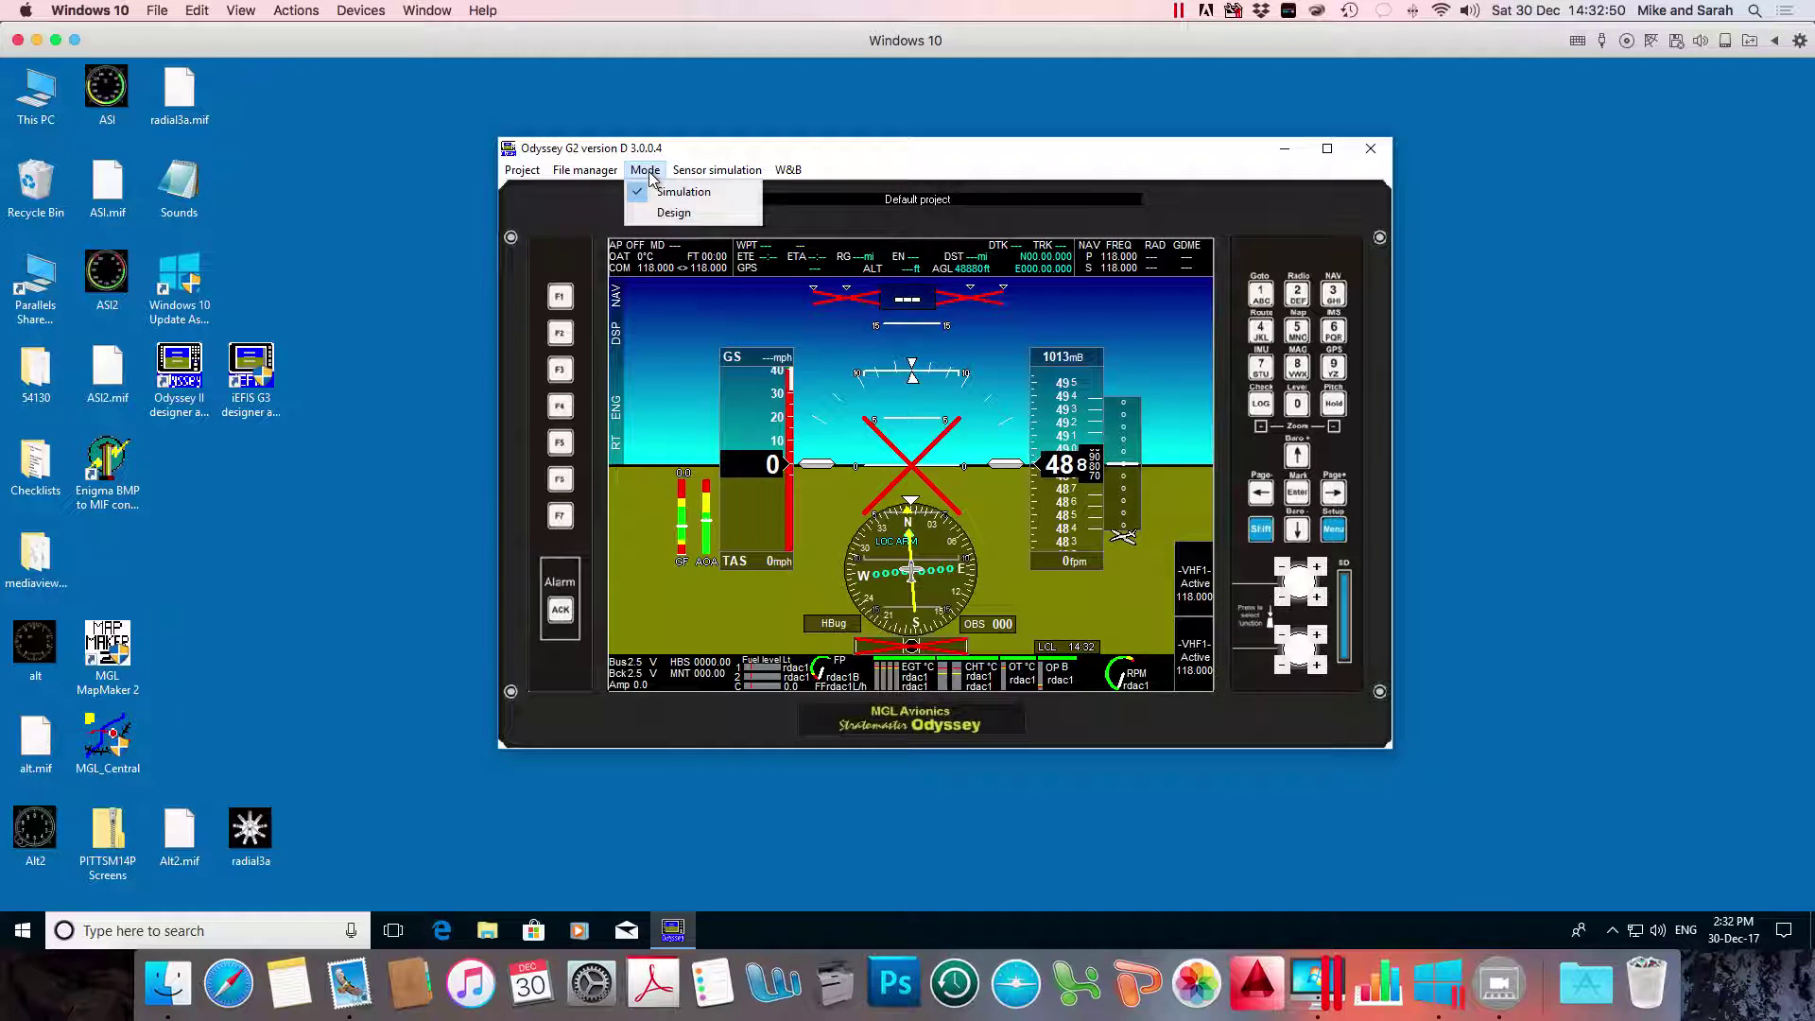
{"action": "left_click", "coordinate": [684, 218]}
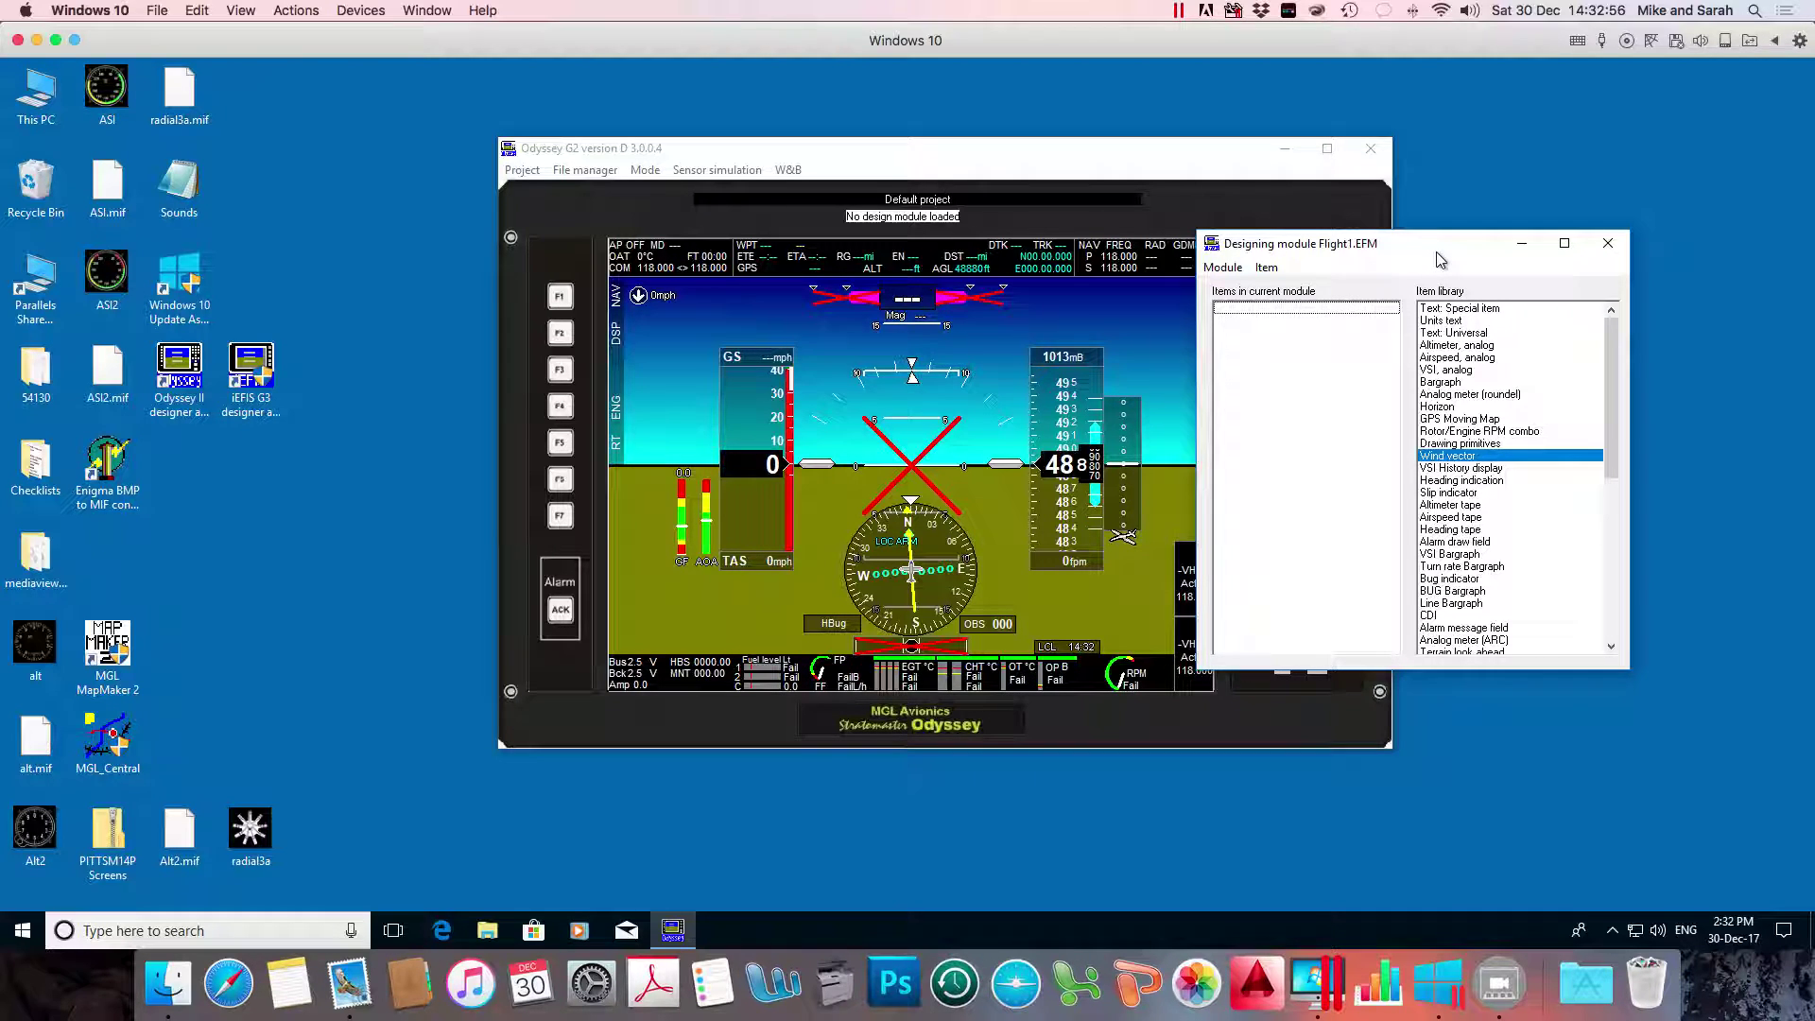
{"action": "left_click", "coordinate": [1224, 269]}
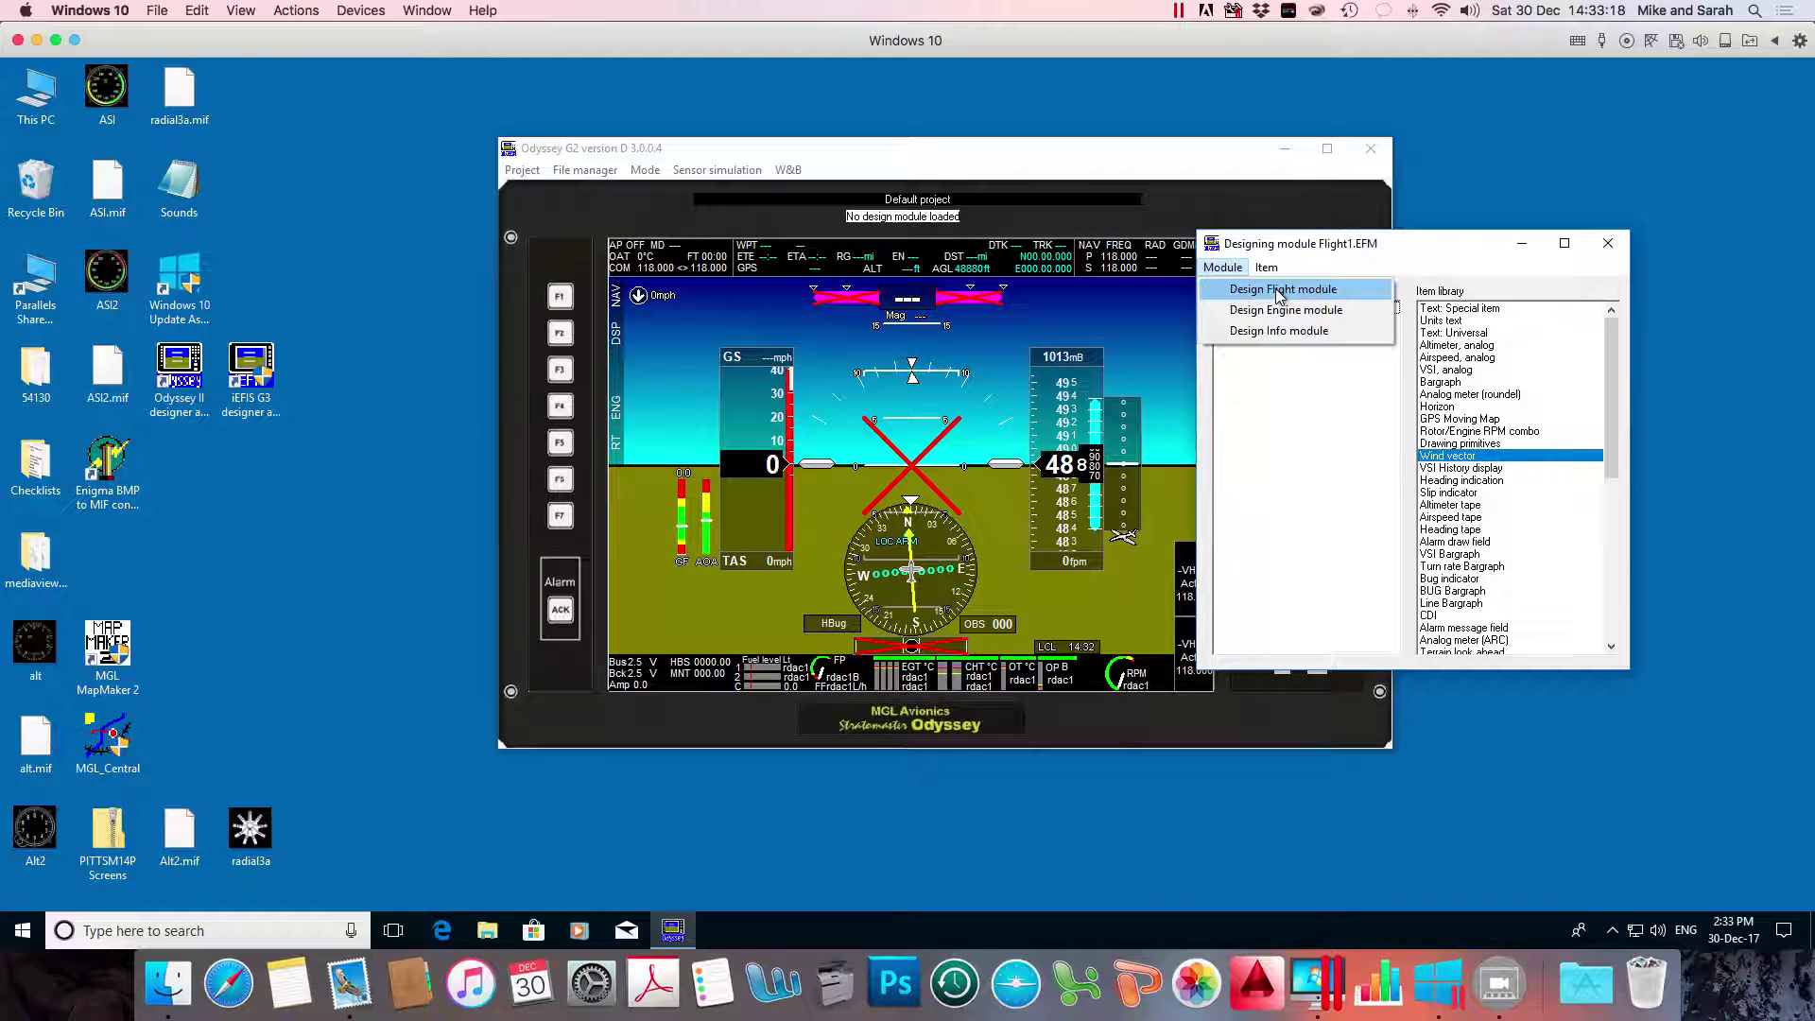
{"action": "left_click", "coordinate": [1279, 296]}
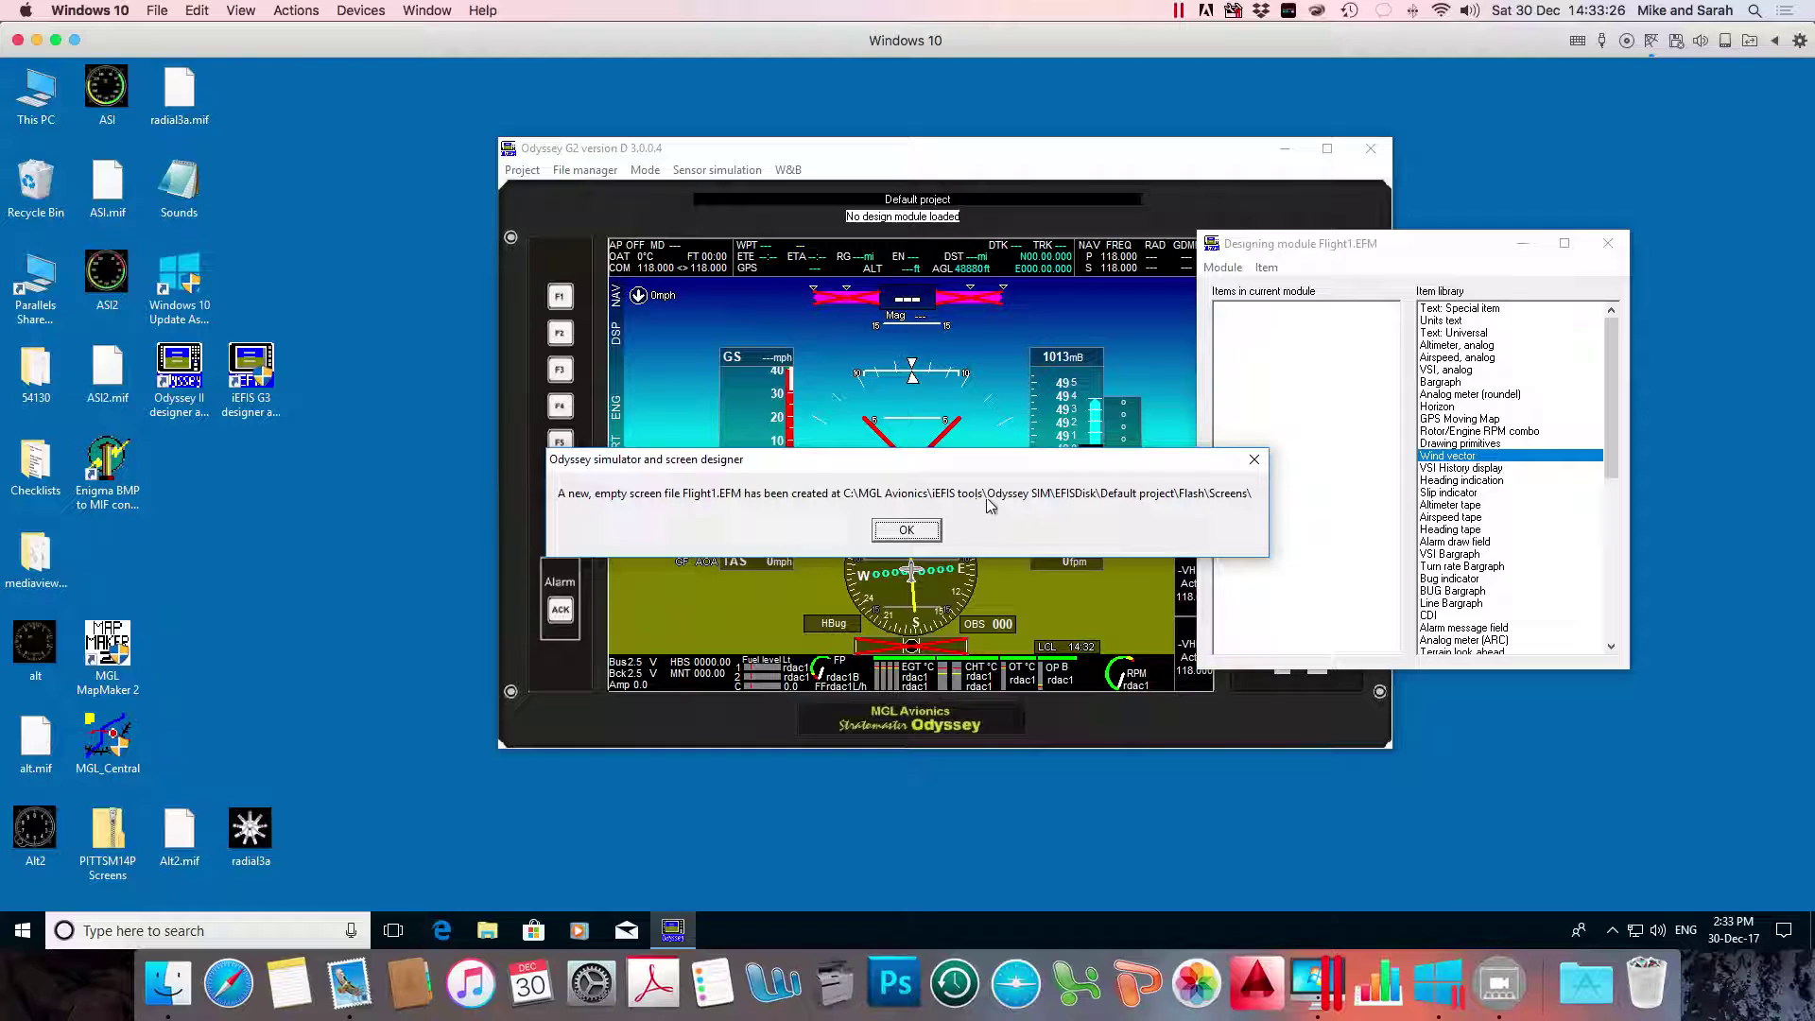
{"action": "left_click", "coordinate": [905, 531]}
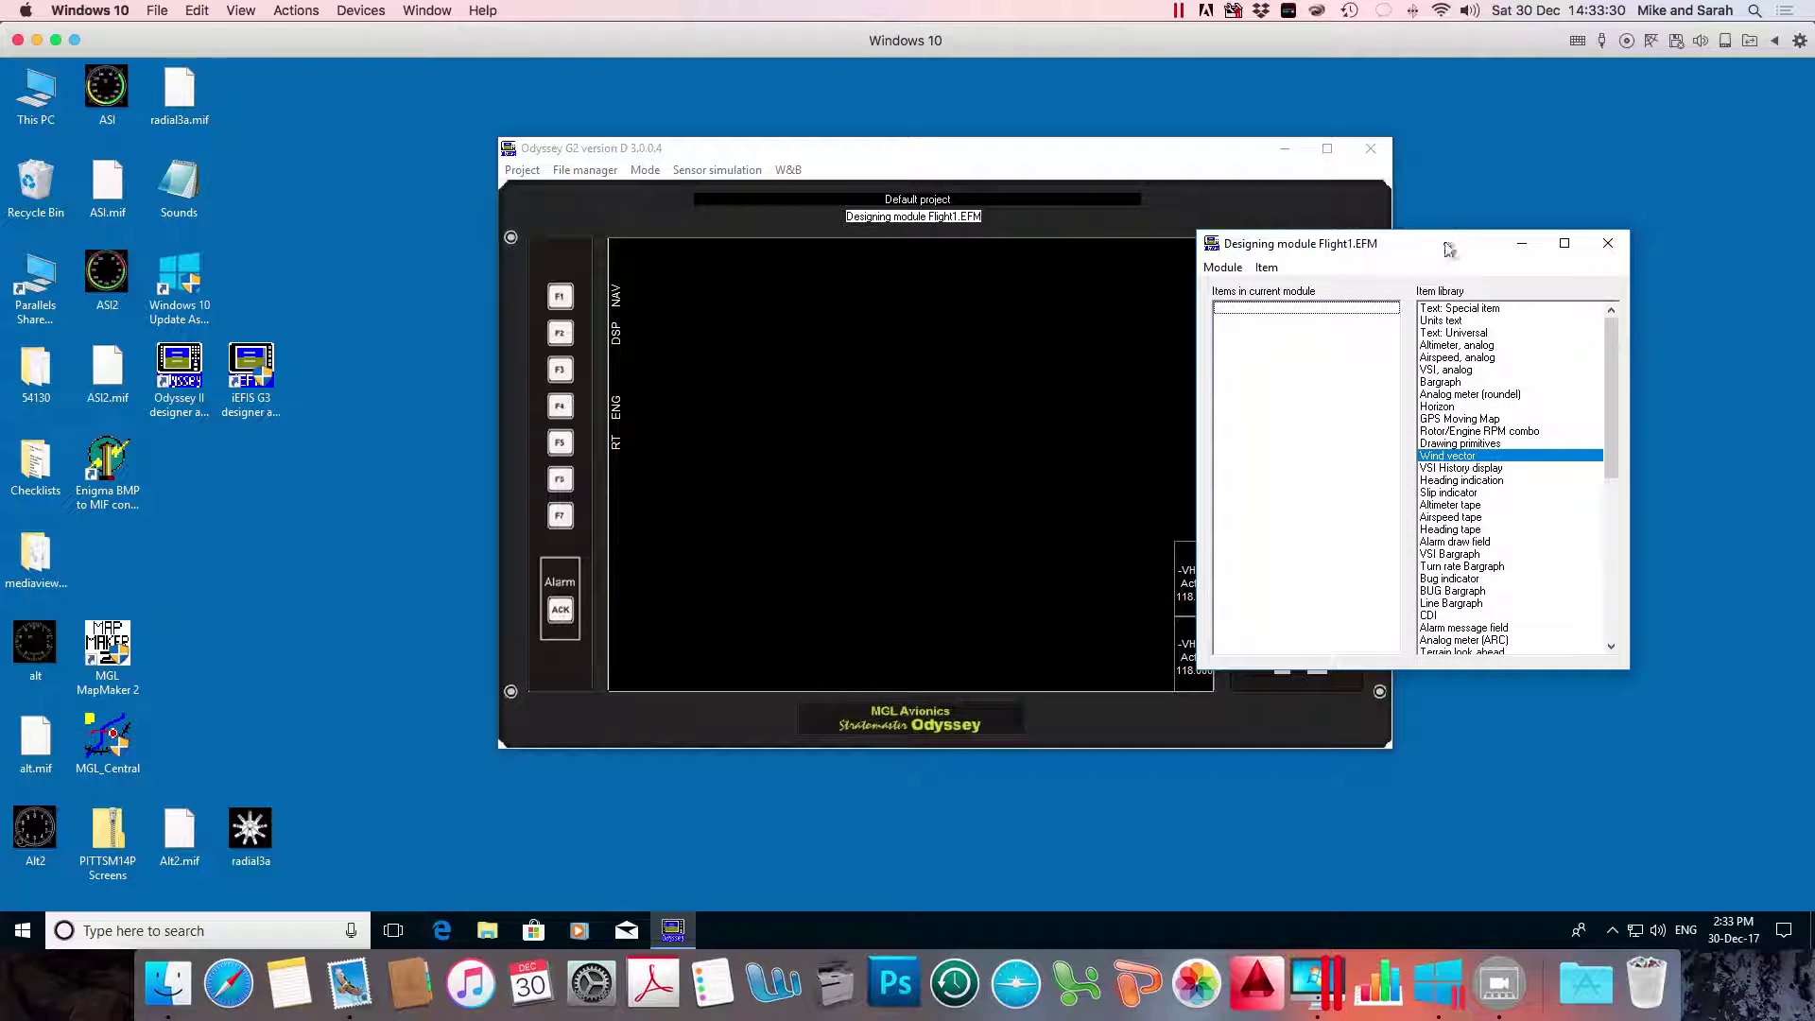
{"action": "left_click_drag", "start_coordinate": [1446, 252], "coordinate": [1477, 227]}
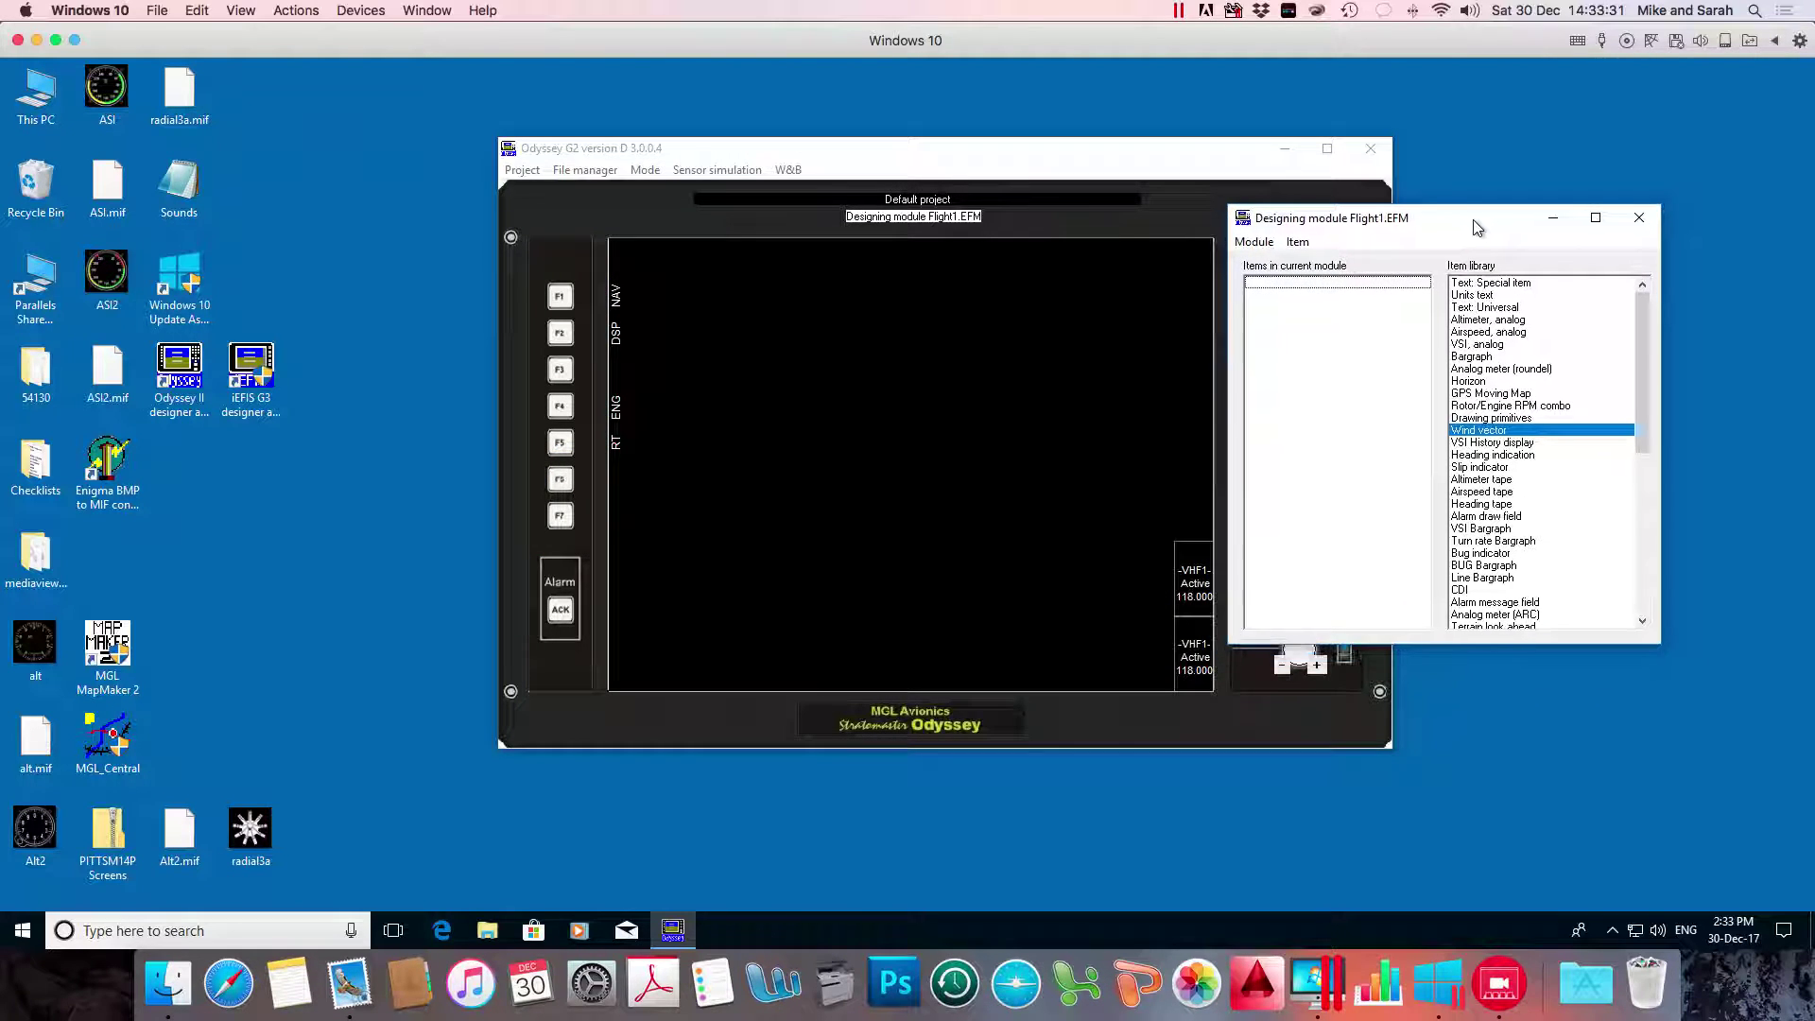
{"action": "left_click", "coordinate": [1638, 217]}
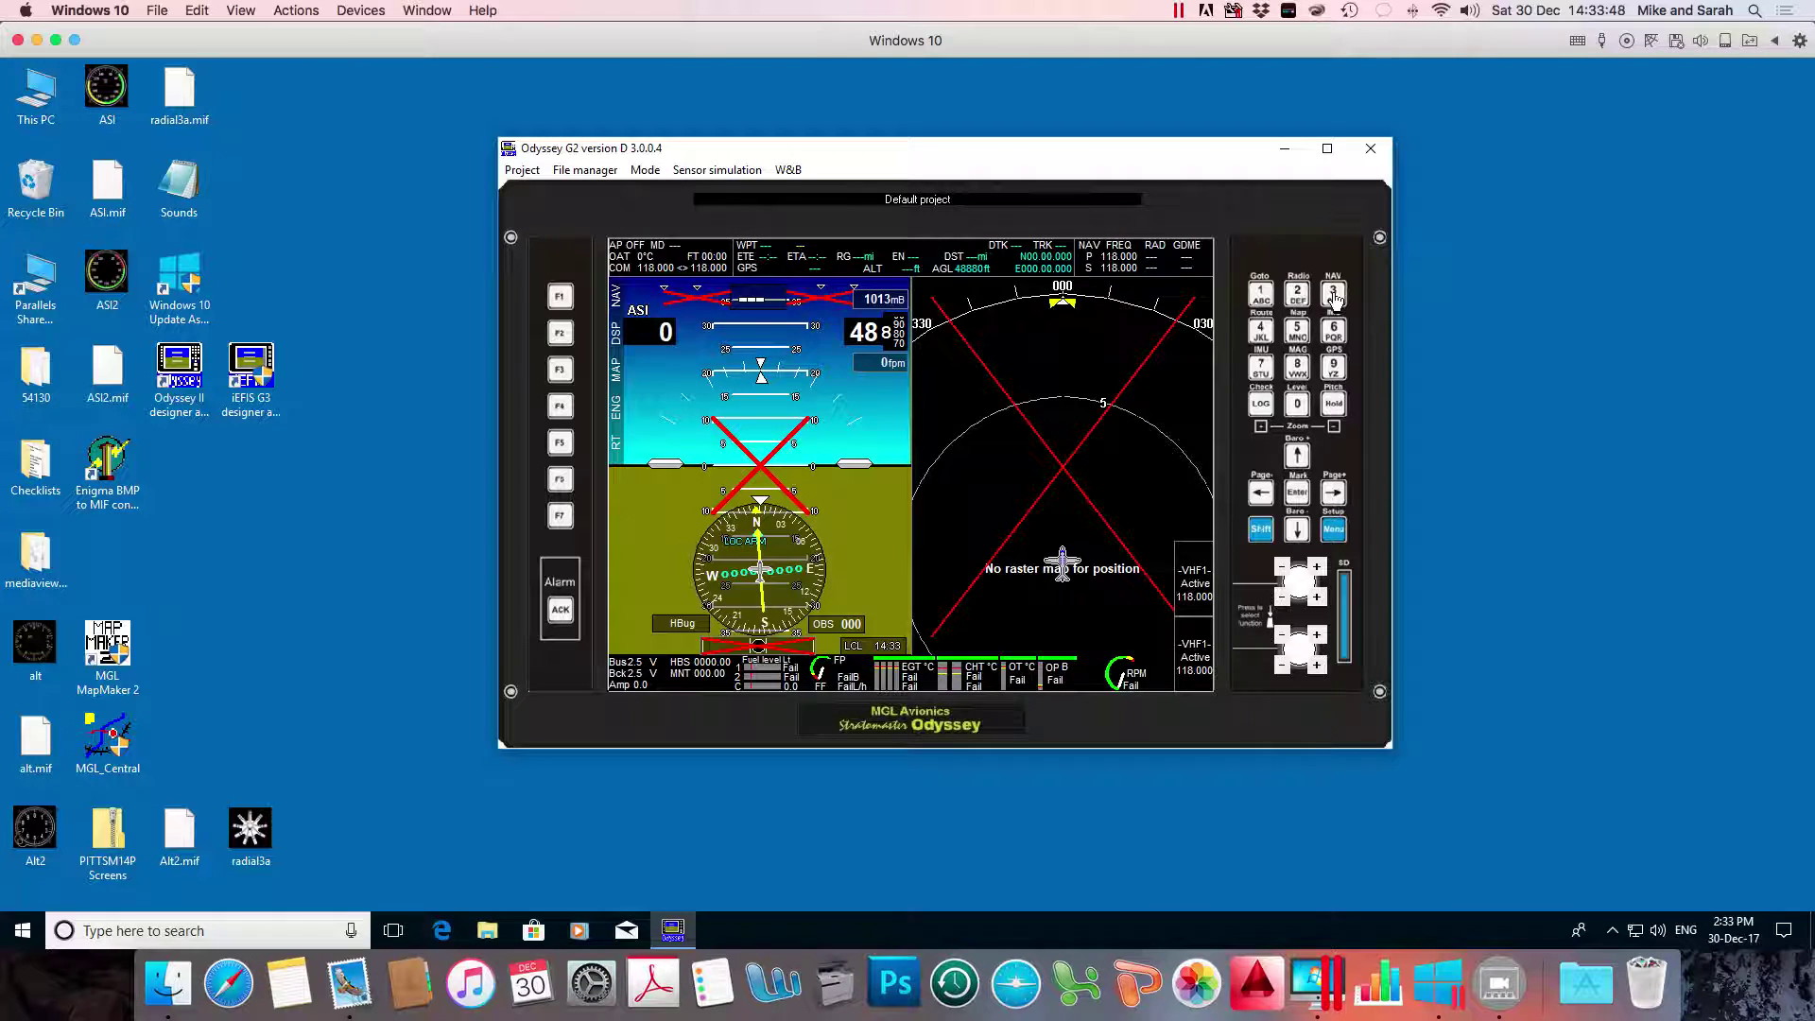
Look through flight screens 1 to 6 in the simulator and compare them with screen 1
{"action": "left_click", "coordinate": [1298, 330]}
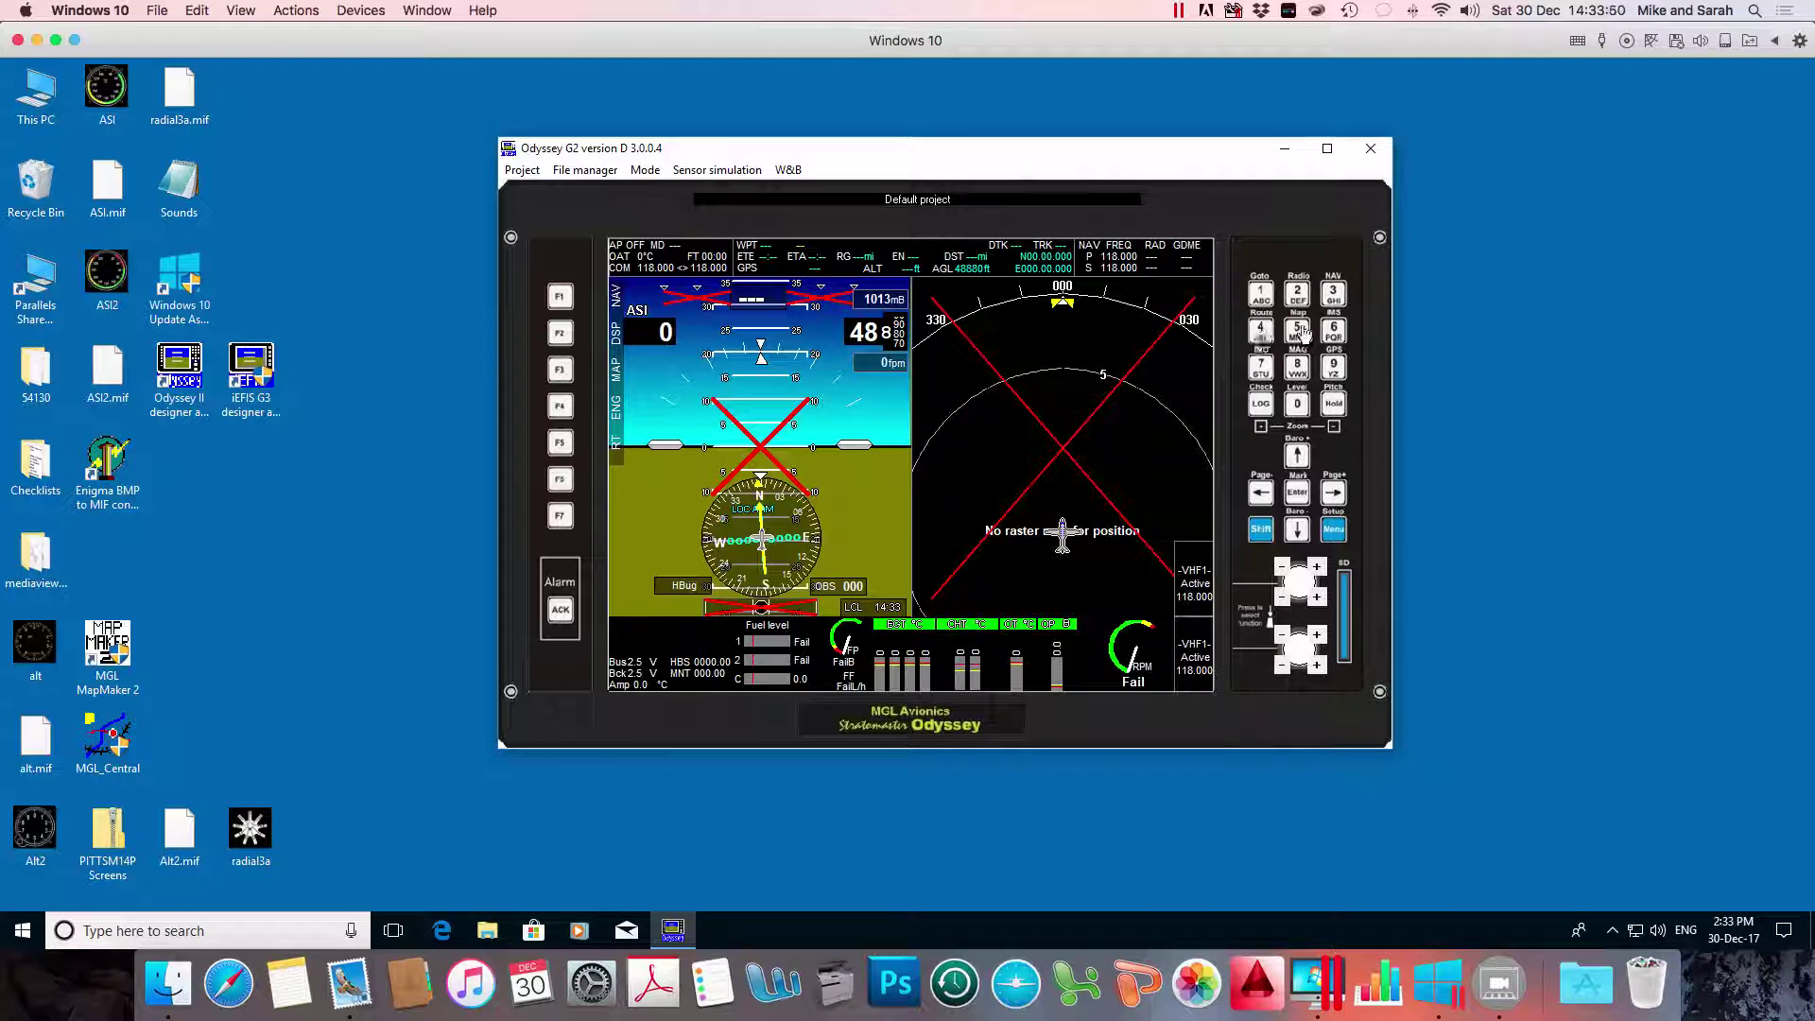
{"action": "left_click", "coordinate": [1298, 333]}
{"action": "left_click", "coordinate": [1333, 333]}
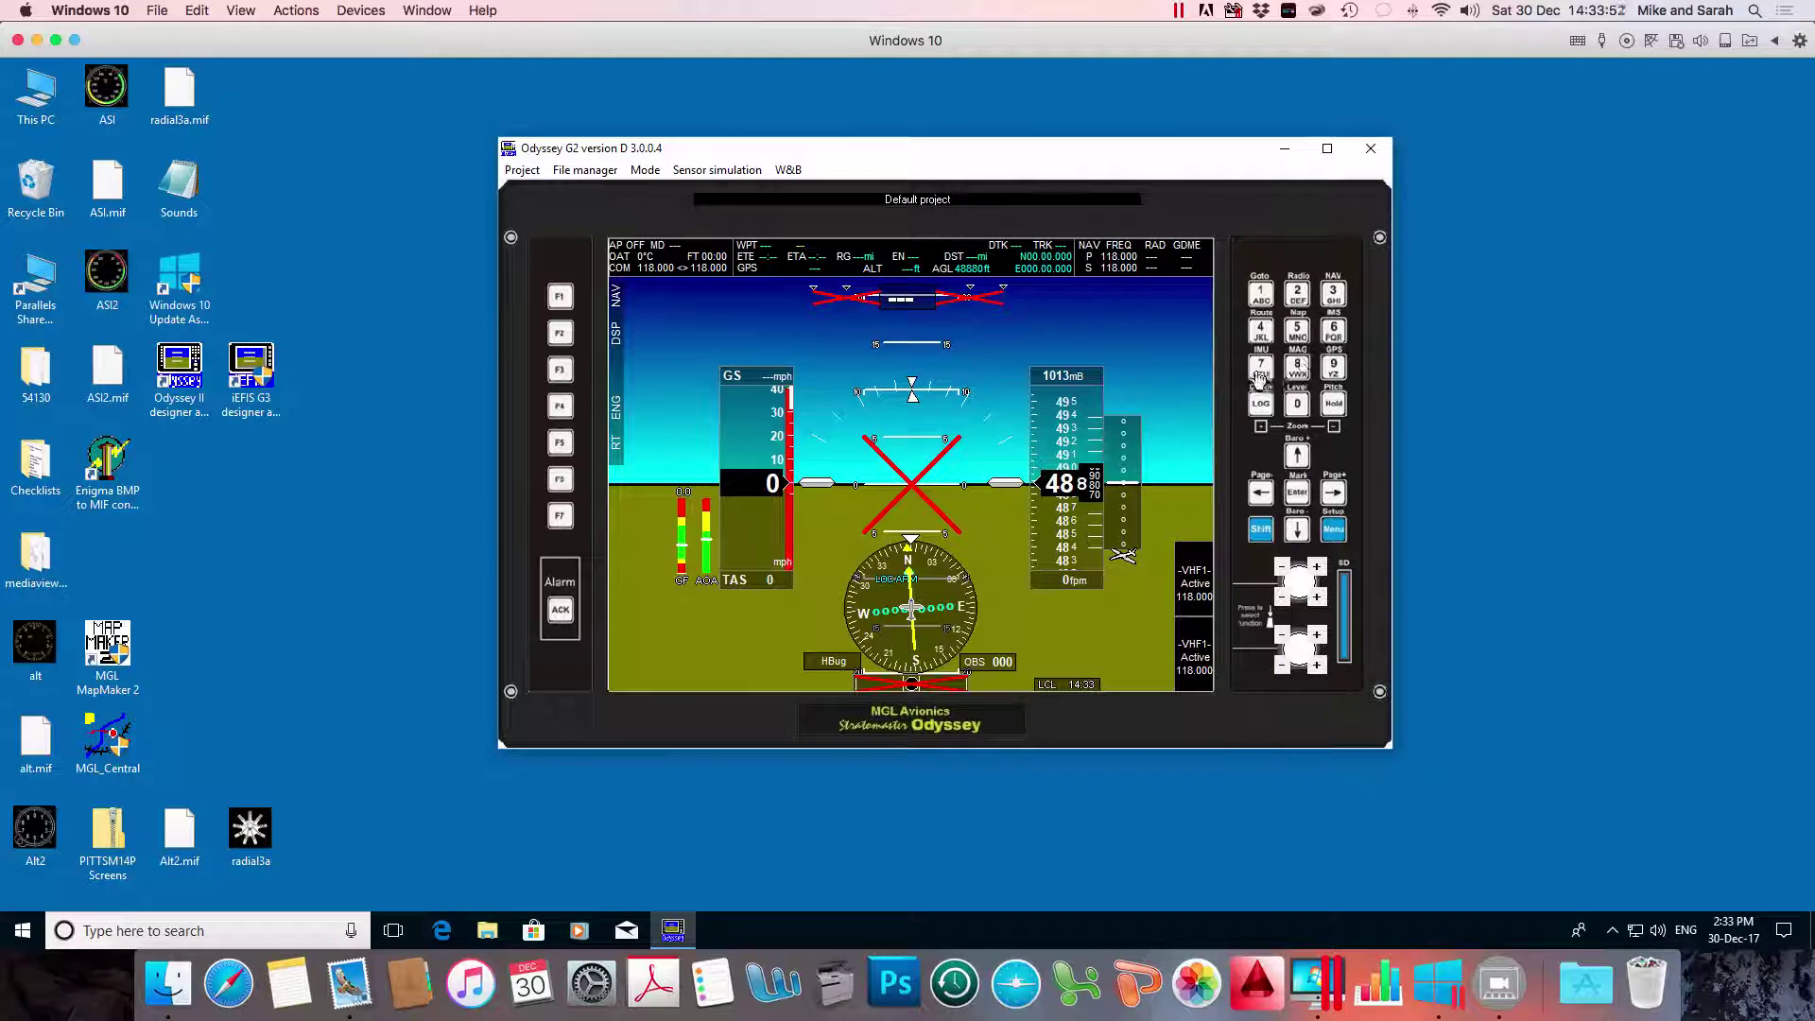
{"action": "left_click", "coordinate": [1271, 337]}
{"action": "left_click", "coordinate": [1261, 295]}
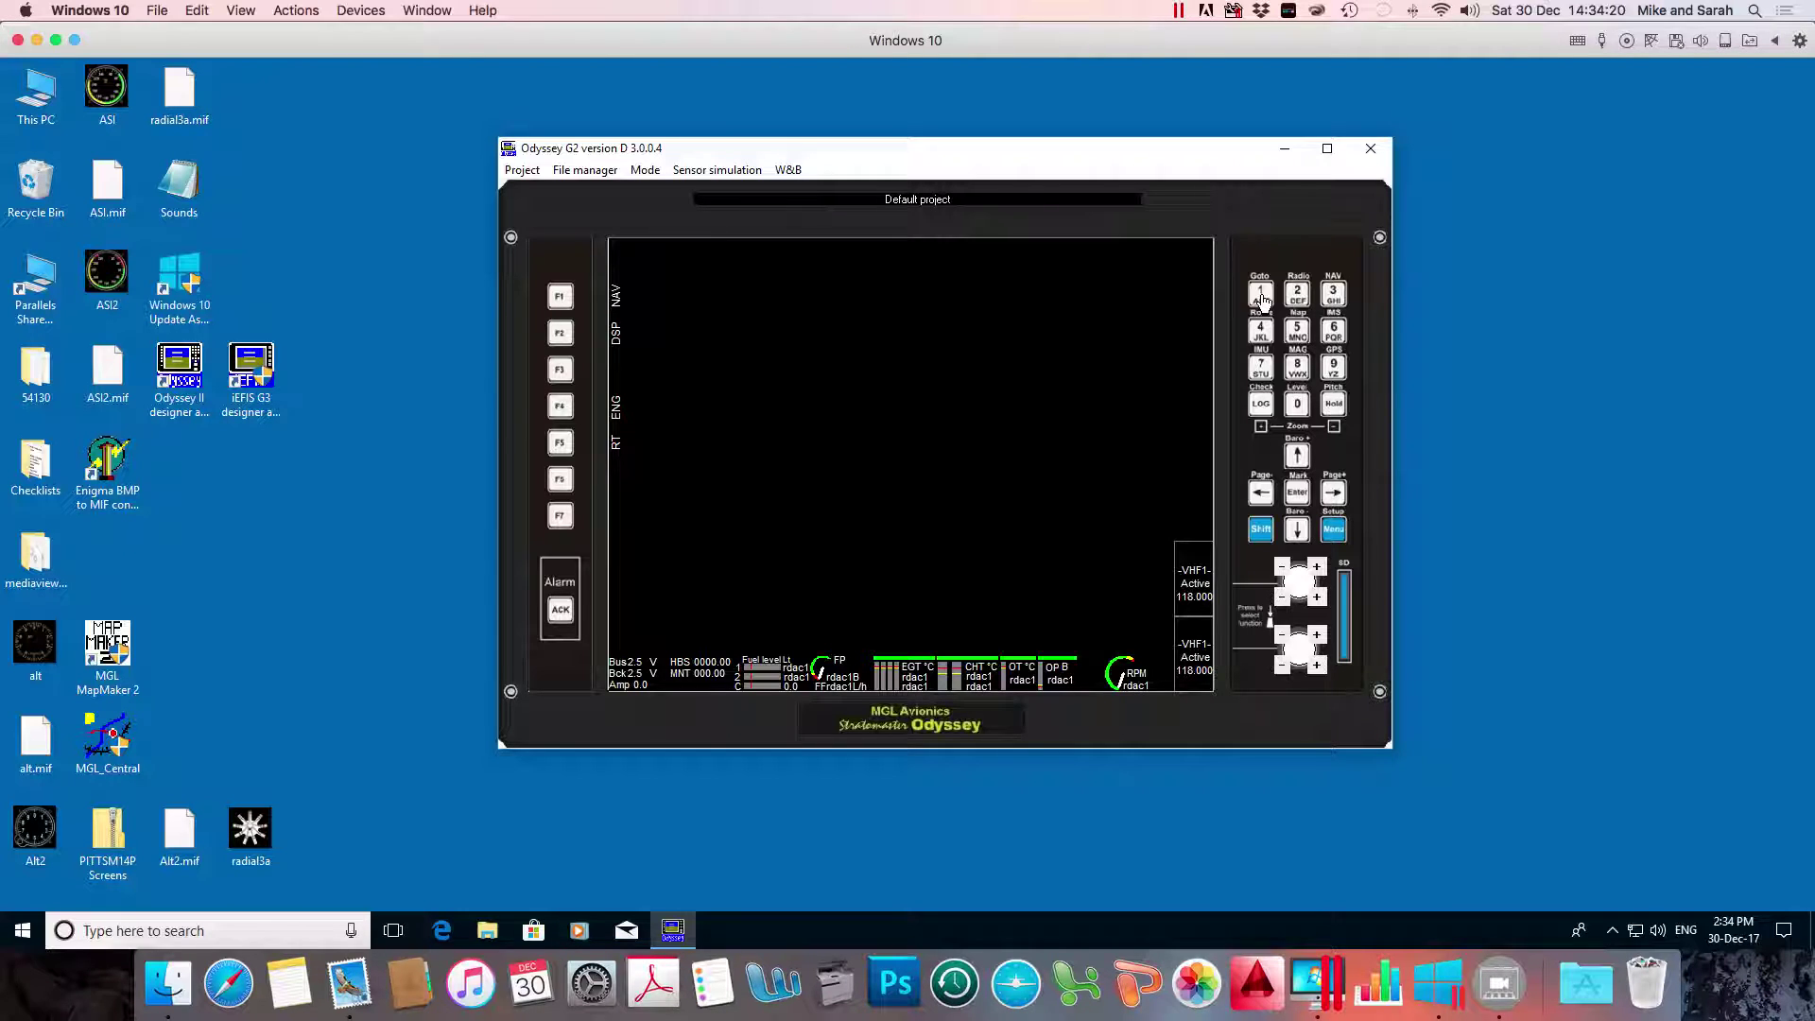
{"action": "left_click", "coordinate": [1297, 300]}
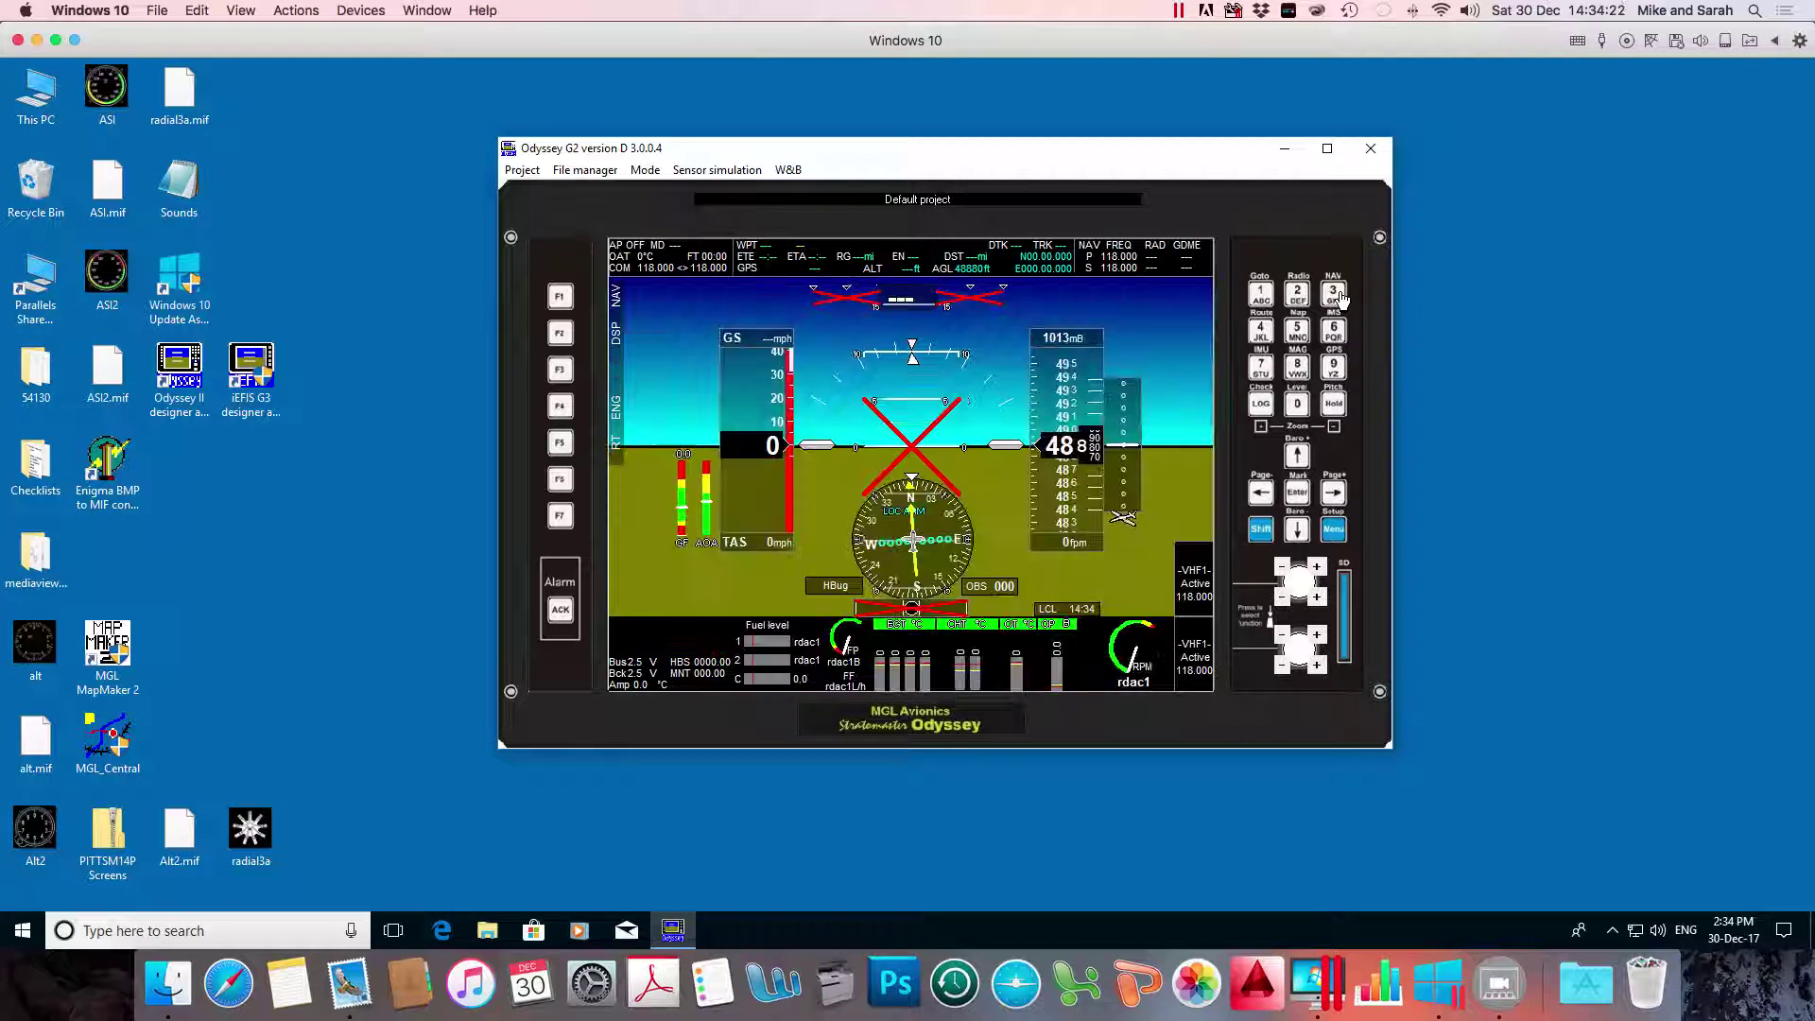
{"action": "left_click", "coordinate": [1257, 330]}
{"action": "left_click", "coordinate": [1296, 330]}
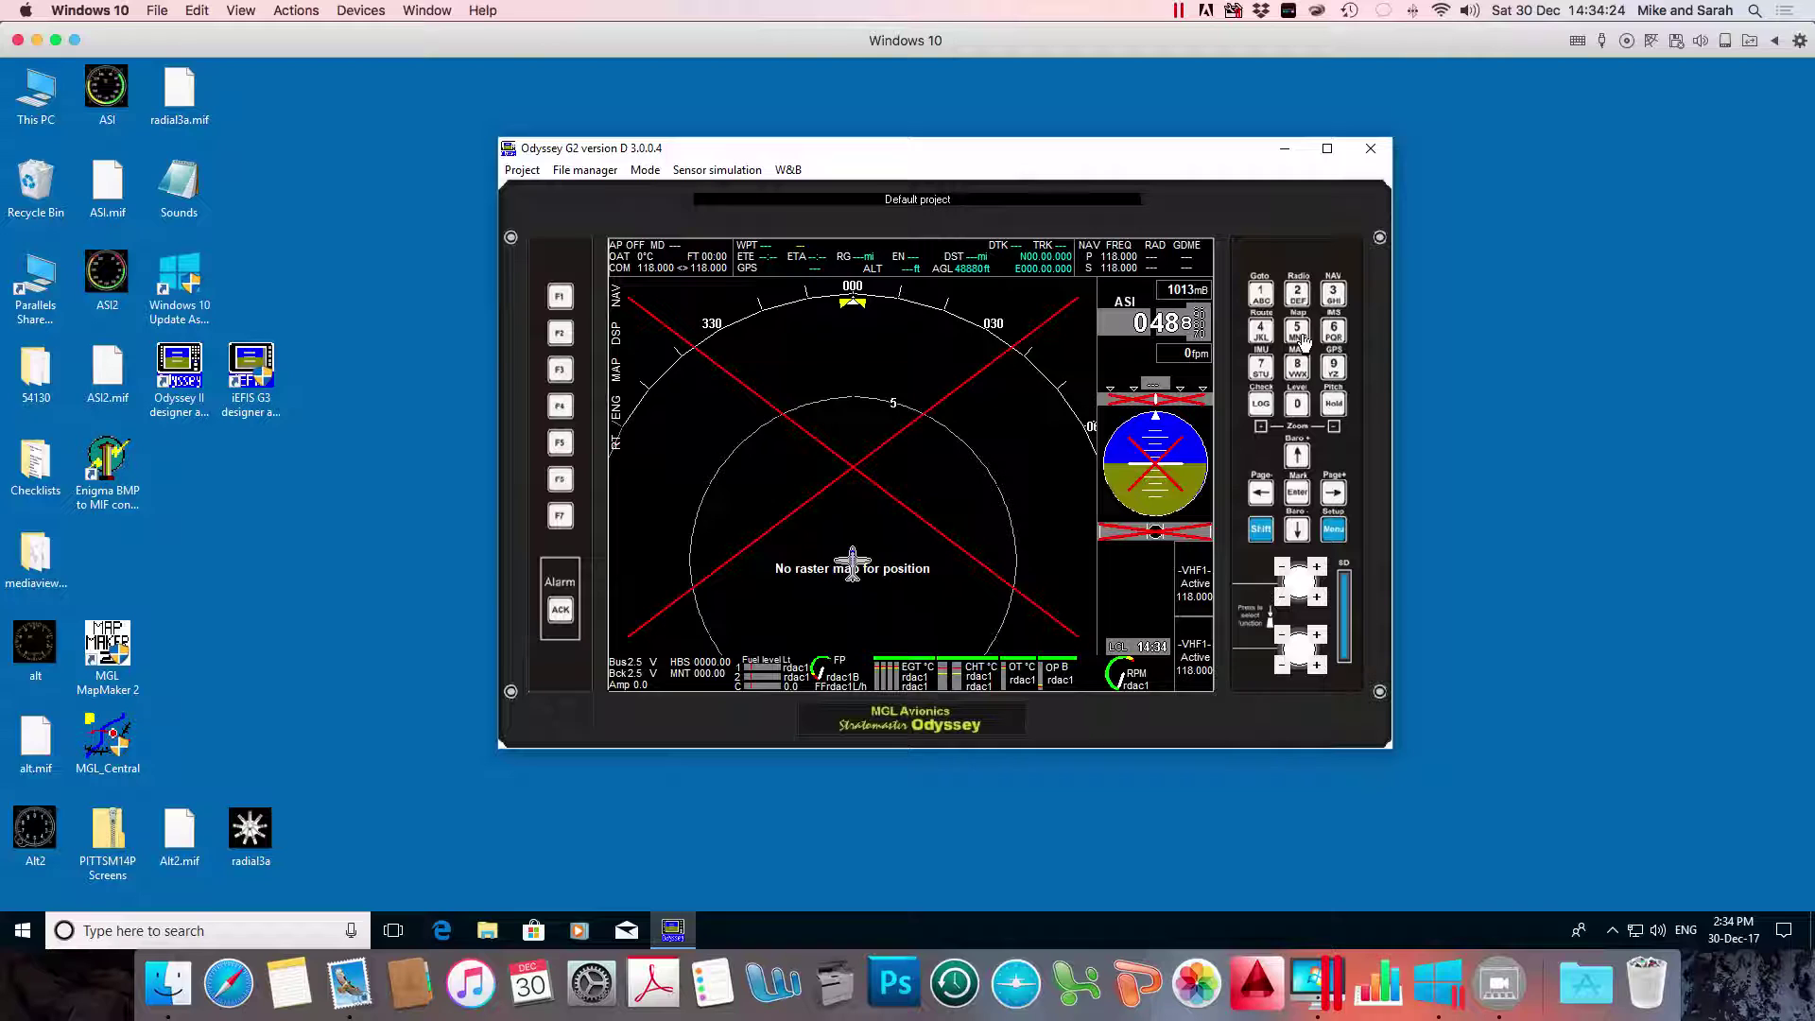
{"action": "left_click", "coordinate": [1334, 333]}
{"action": "left_click", "coordinate": [1260, 294]}
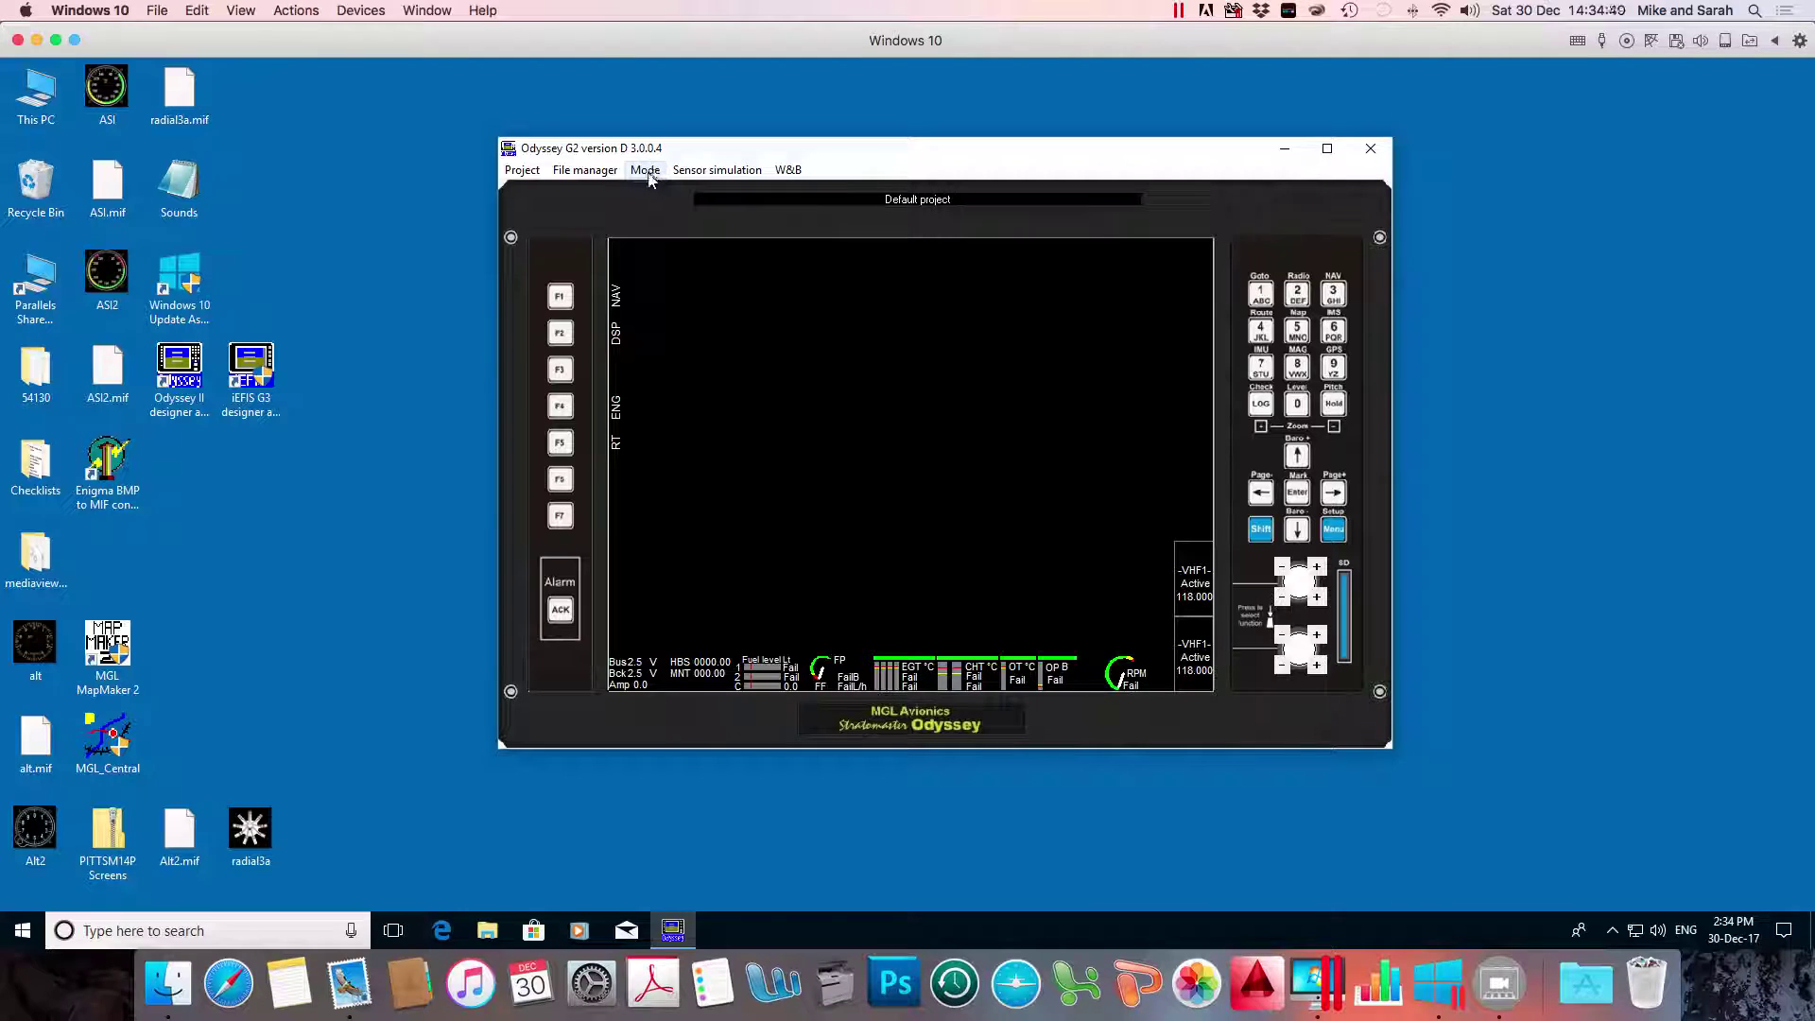
Delete Flight1.EFM from the default project's Flash Screens folder and display flight screen 1 in the simulator
{"action": "left_click", "coordinate": [589, 174]}
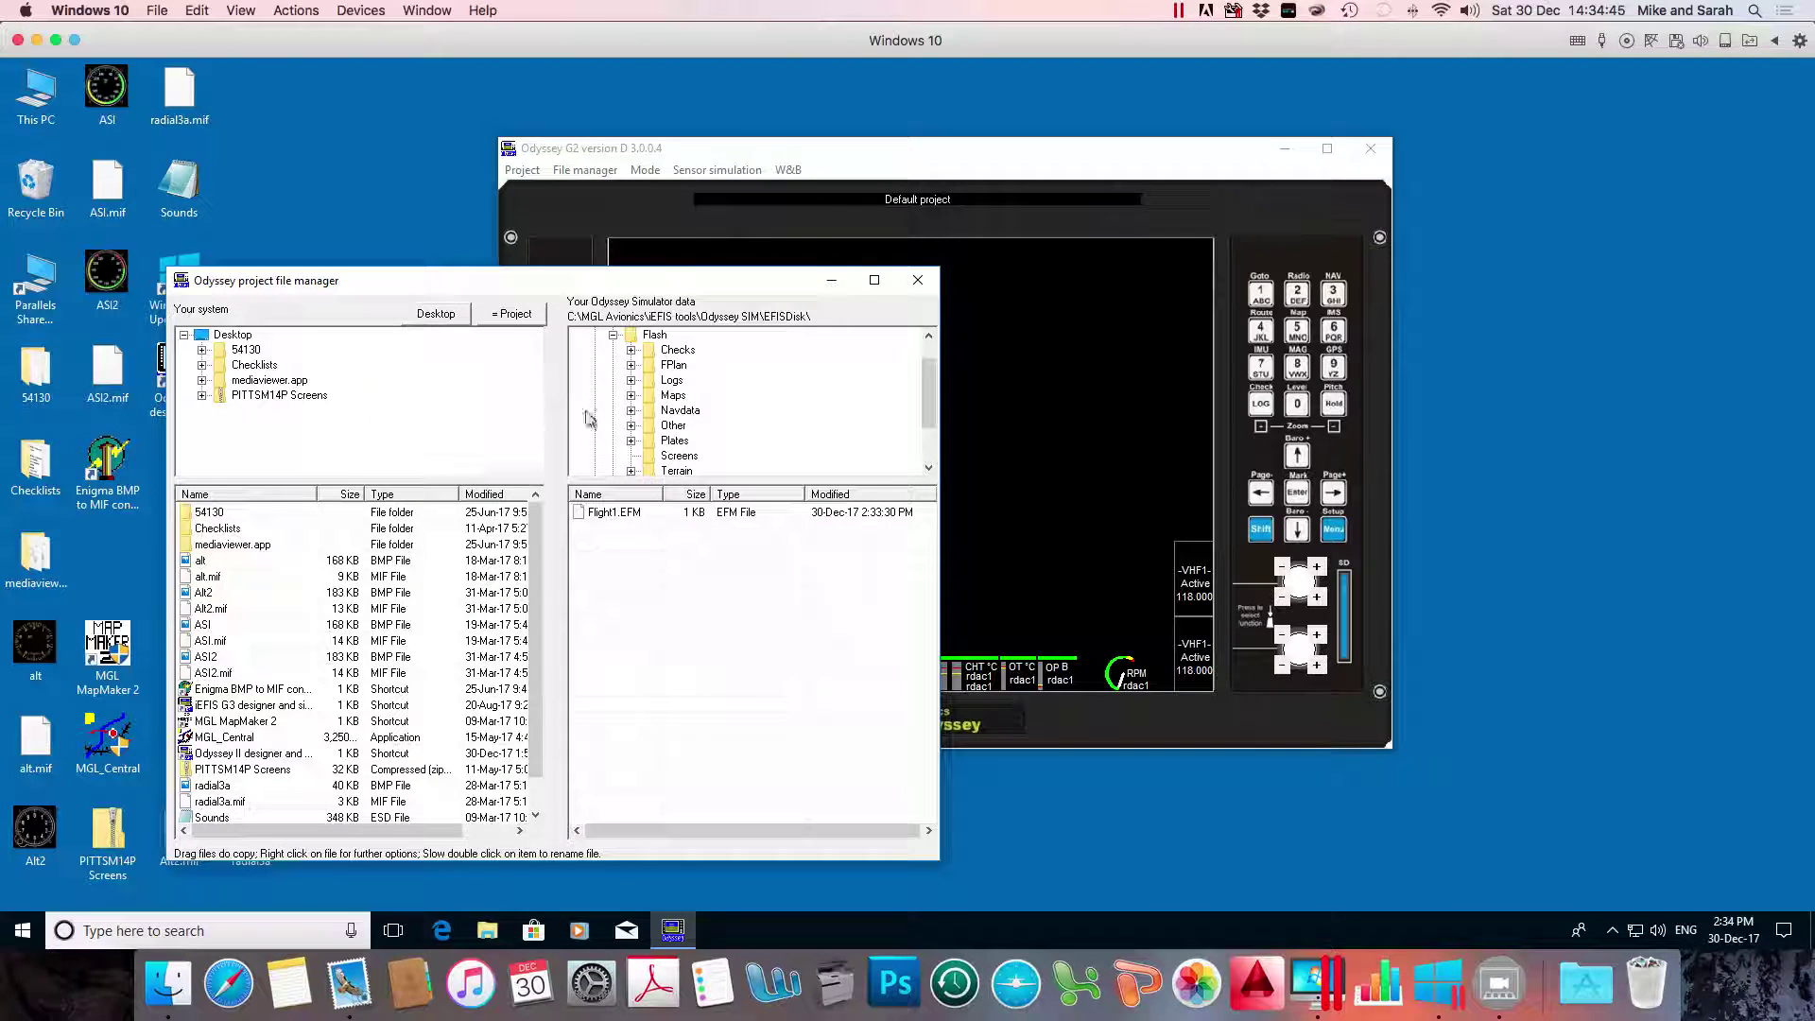
{"action": "left_click", "coordinate": [680, 457]}
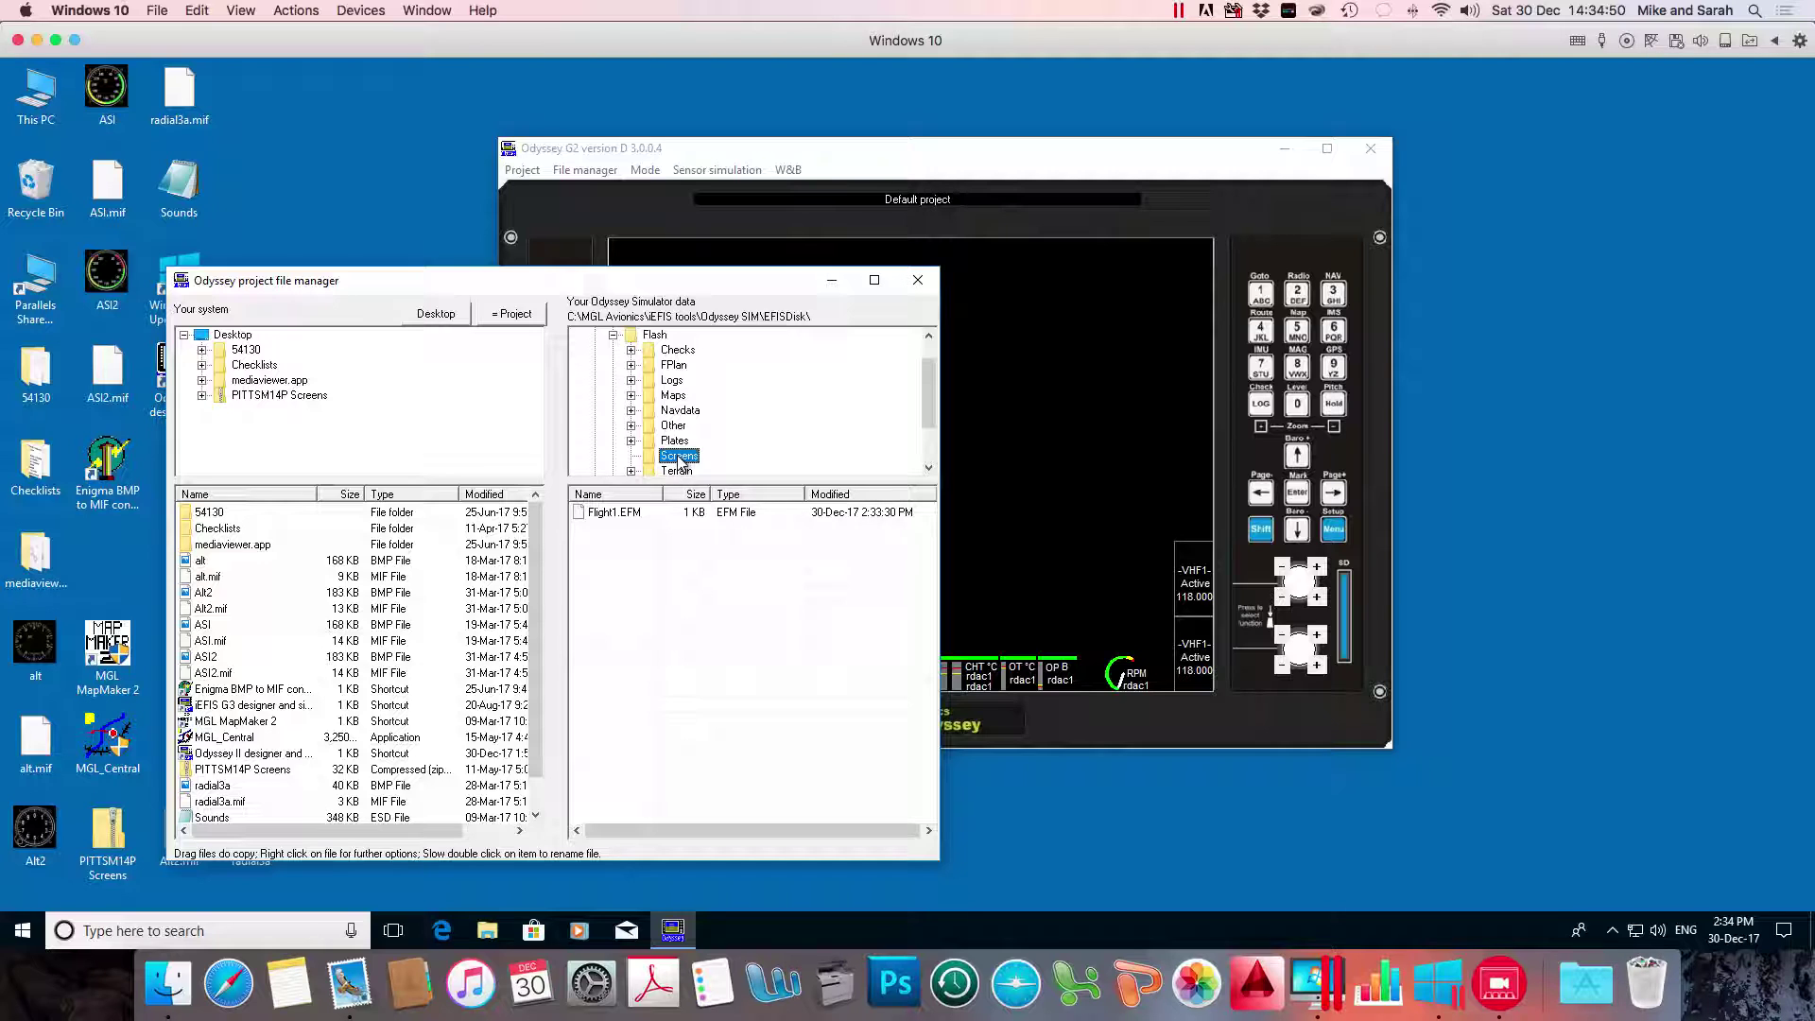
{"action": "left_click", "coordinate": [614, 512]}
{"action": "right_click", "coordinate": [605, 514]}
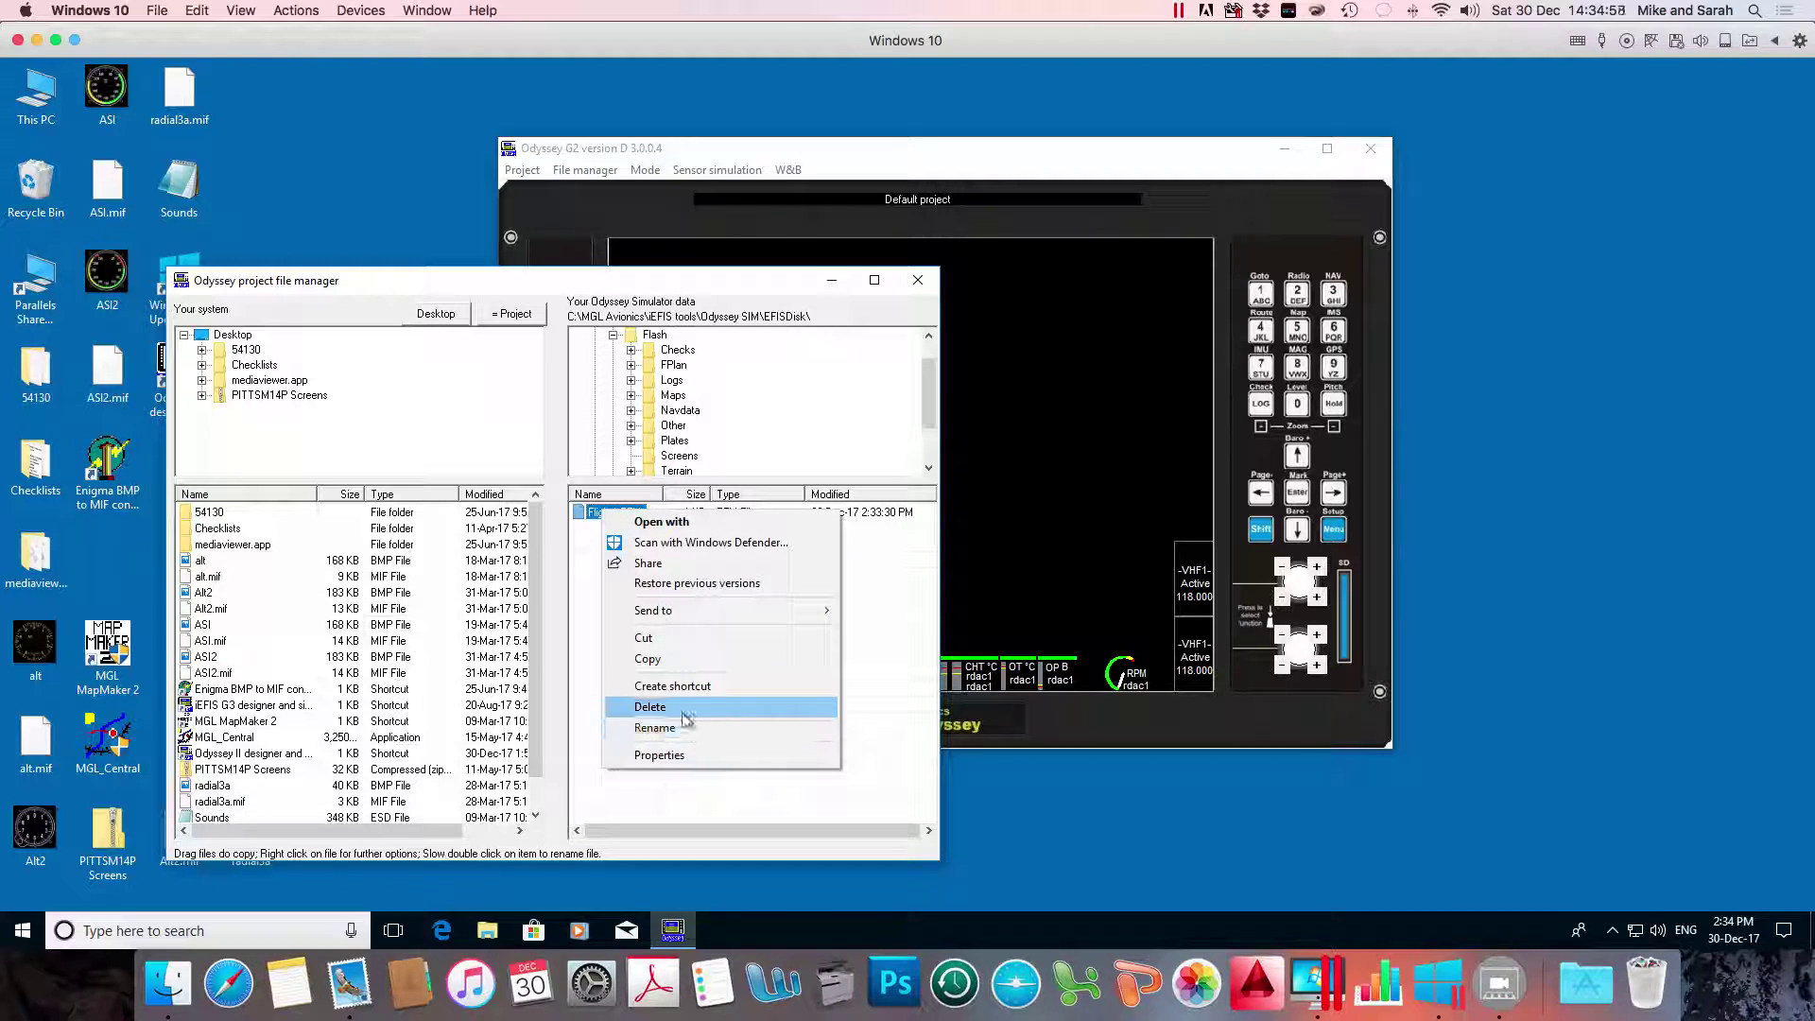
{"action": "left_click", "coordinate": [686, 718]}
{"action": "left_click", "coordinate": [981, 570]}
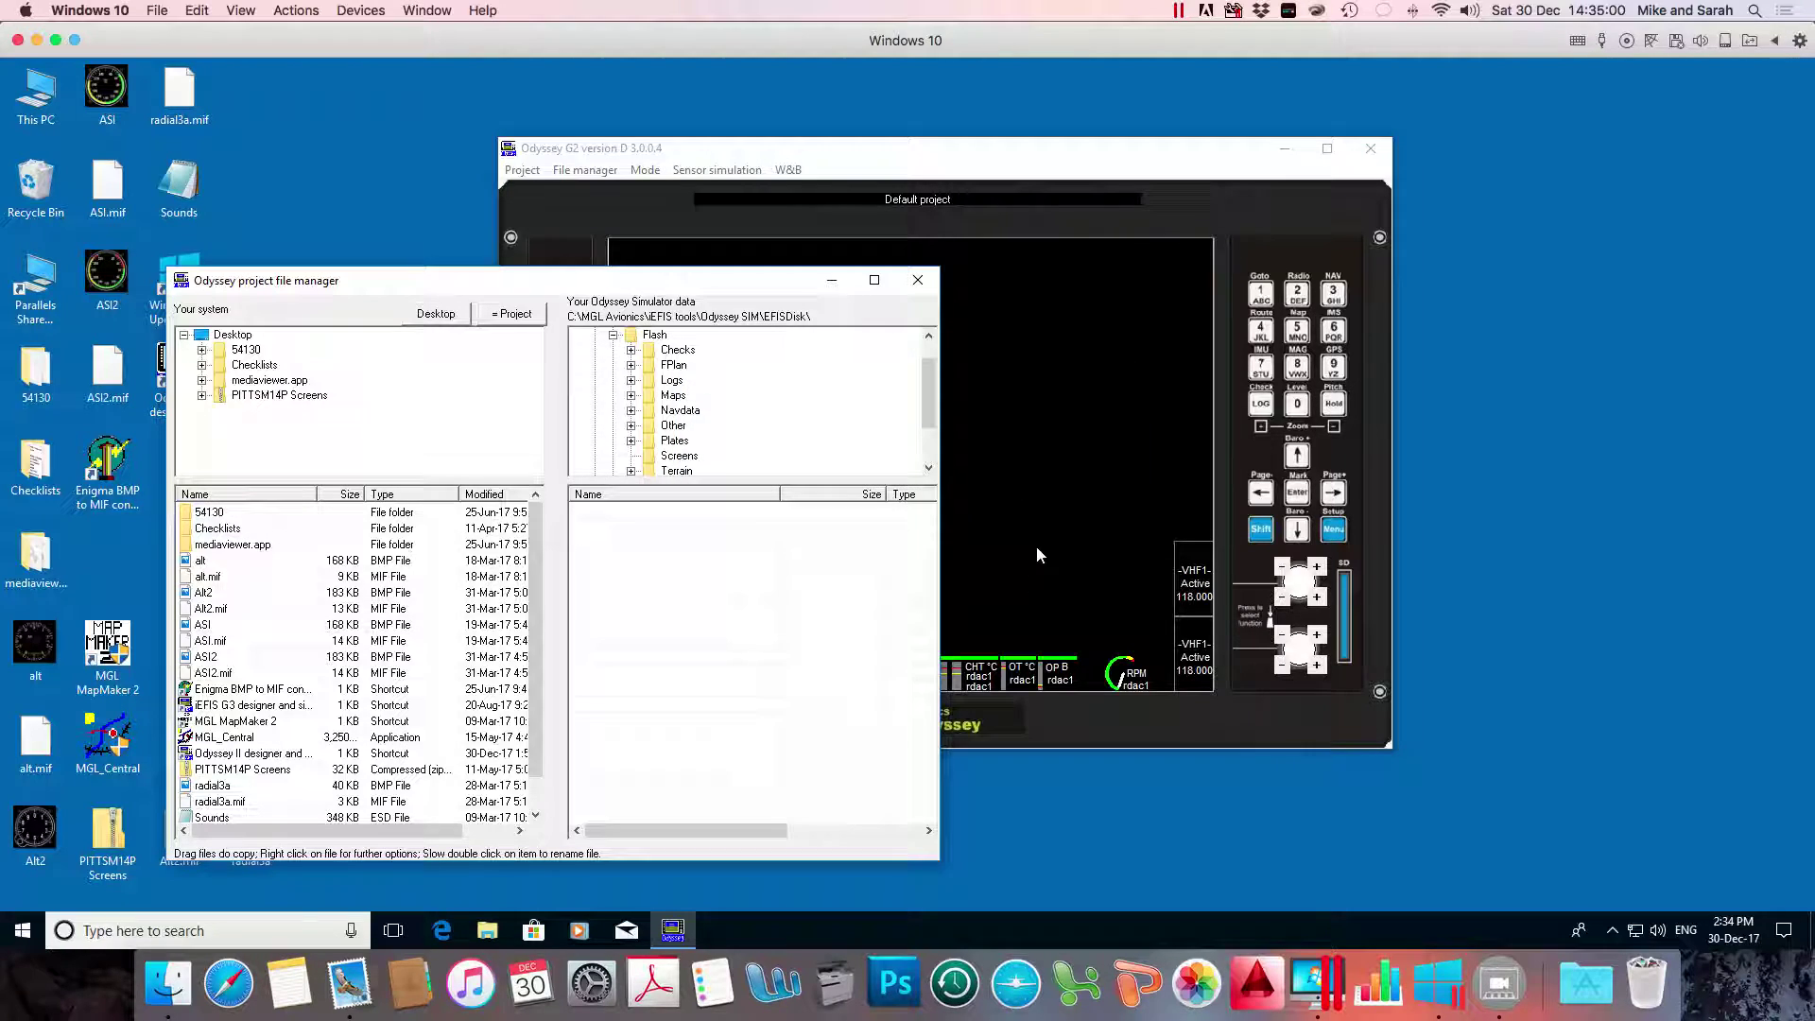
{"action": "left_click", "coordinate": [917, 280]}
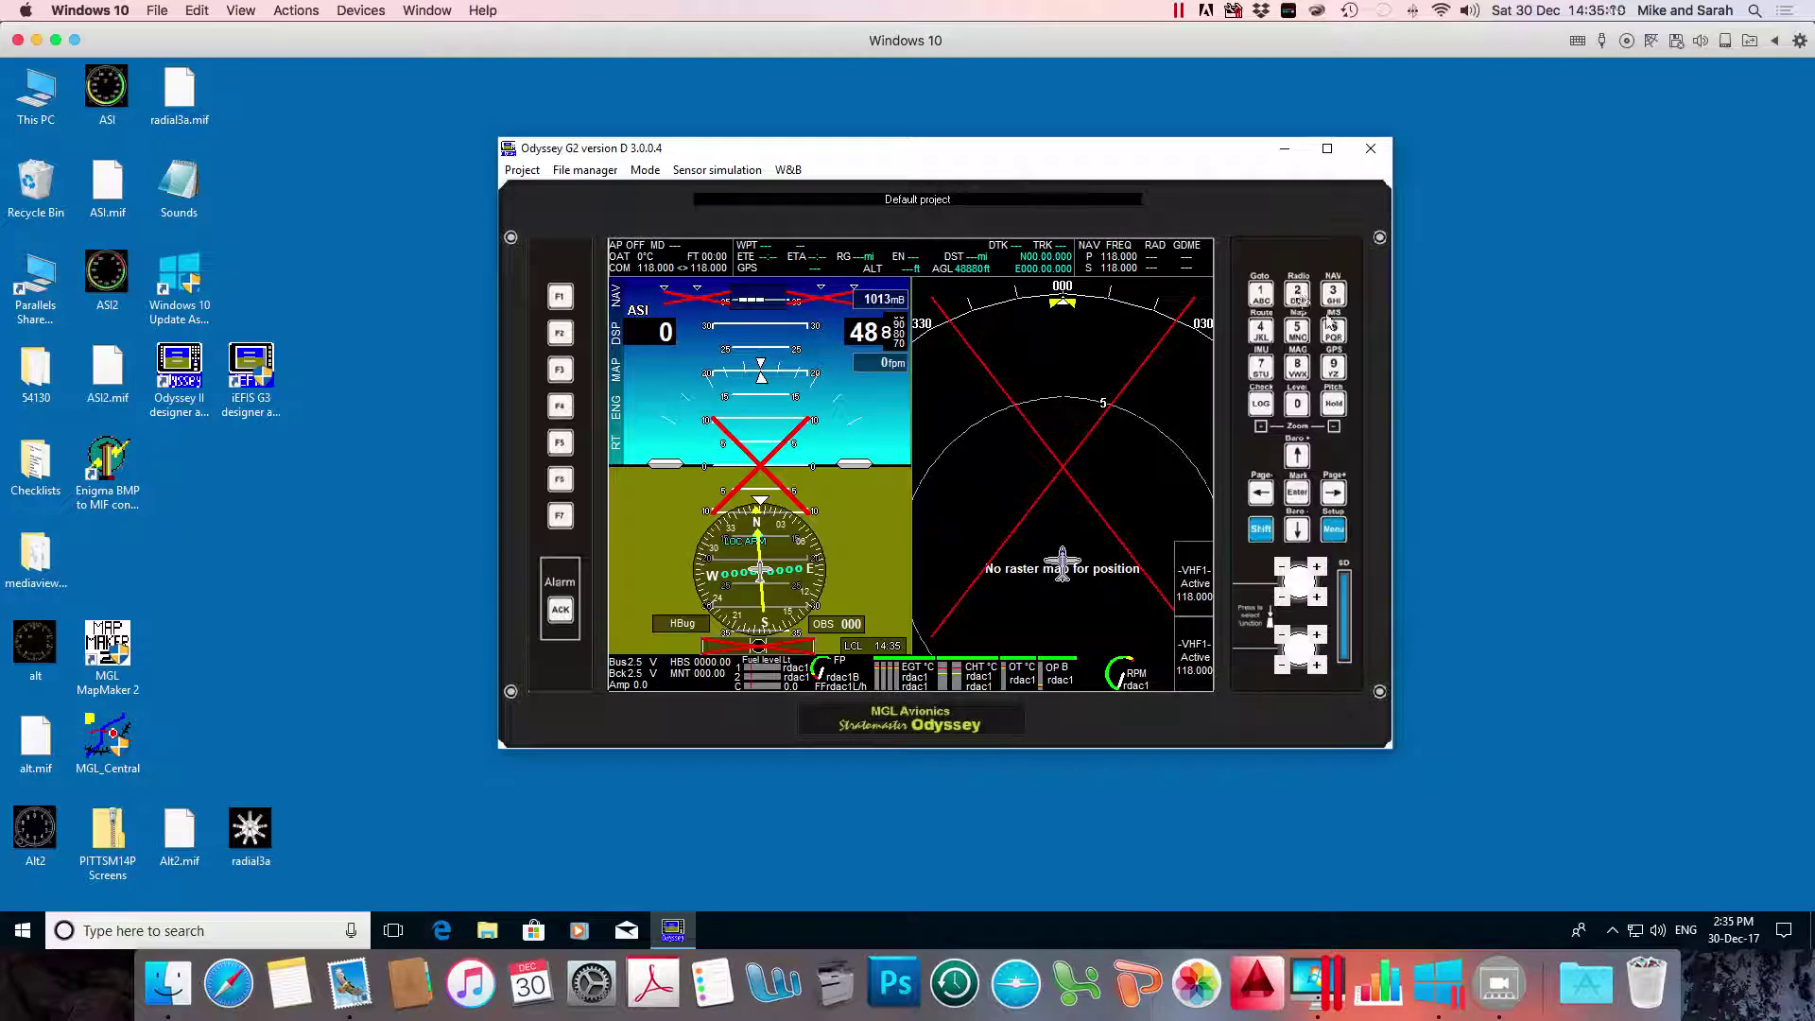
{"action": "left_click", "coordinate": [1261, 295]}
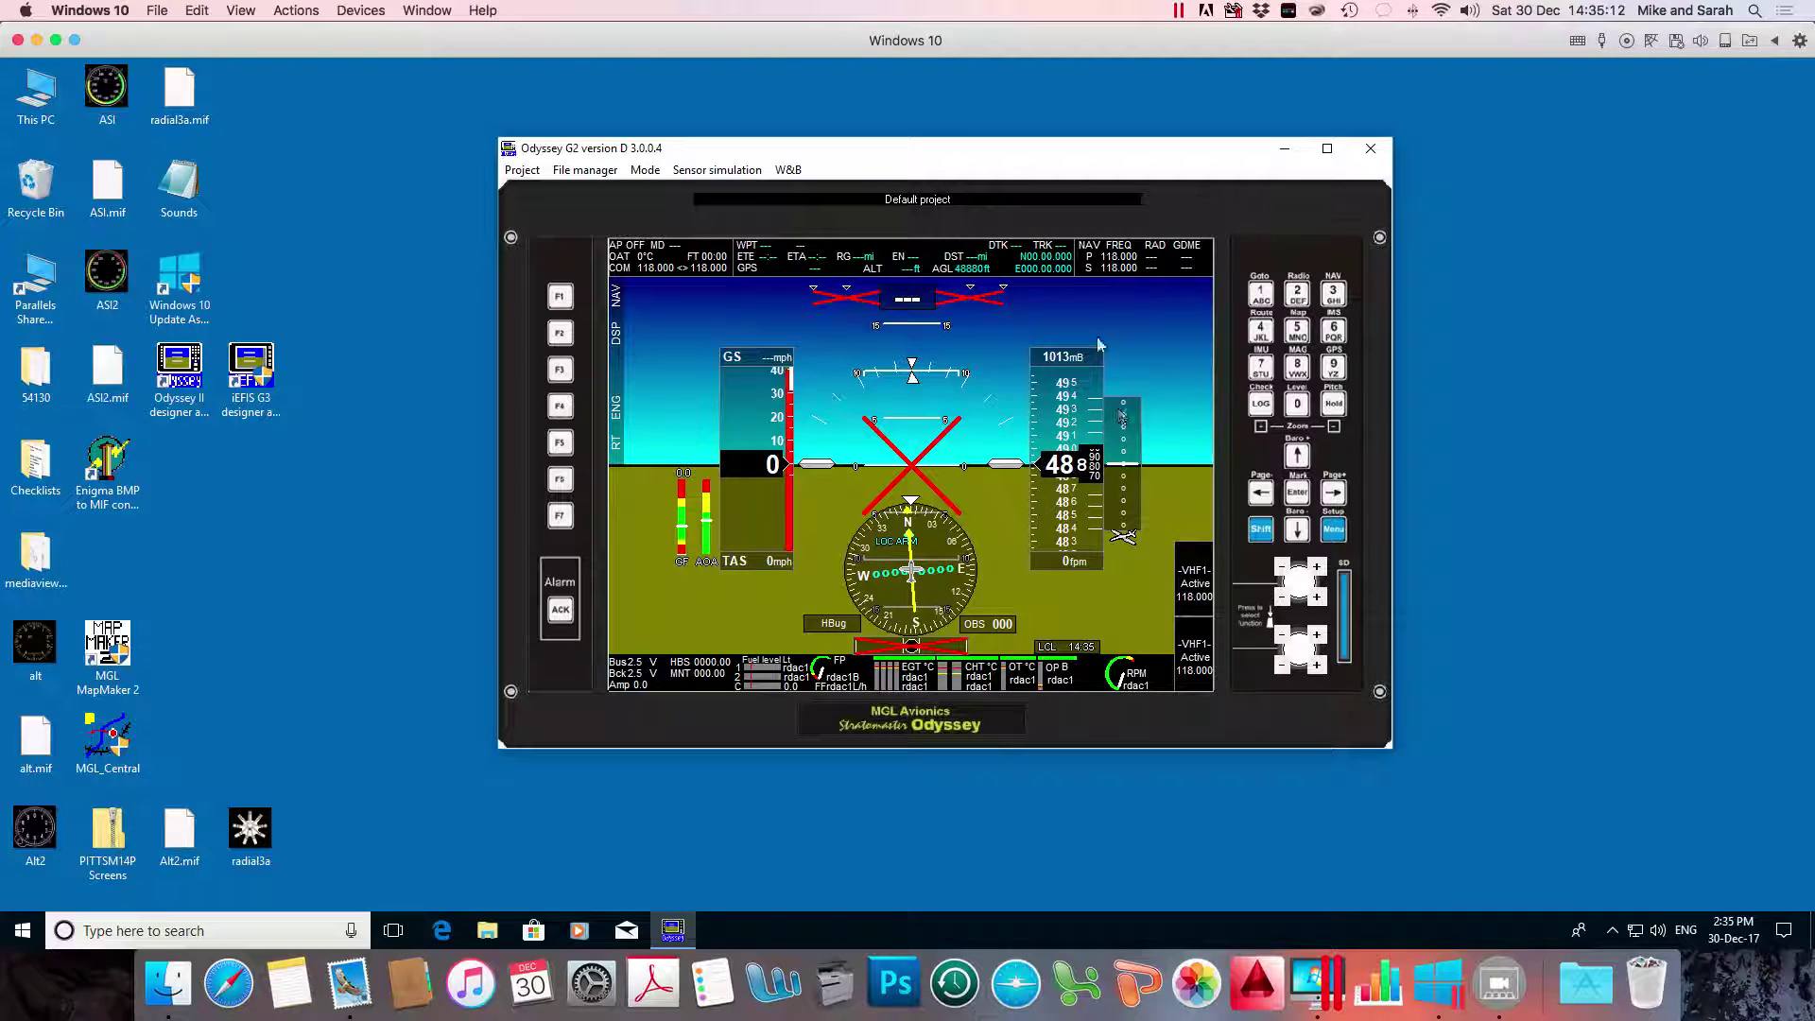
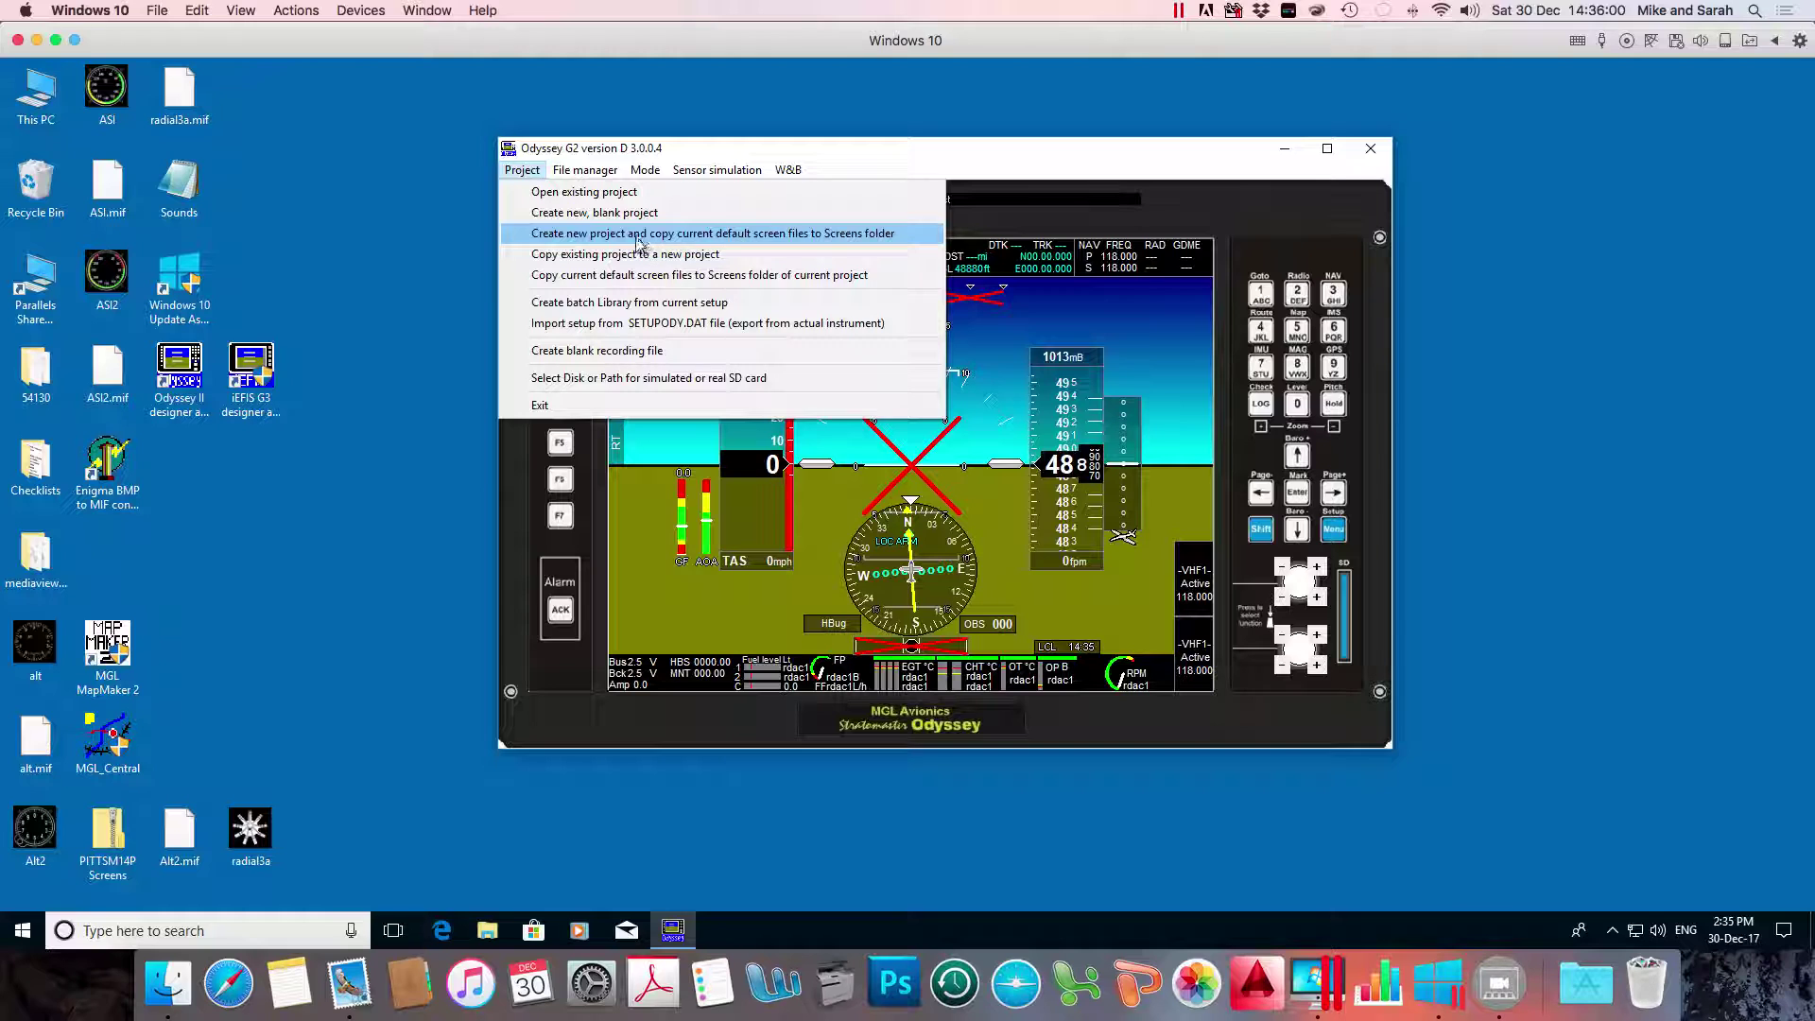
Create a new project named after its owner, copying the current default screen files into its Screens folder
{"action": "left_click", "coordinate": [711, 234]}
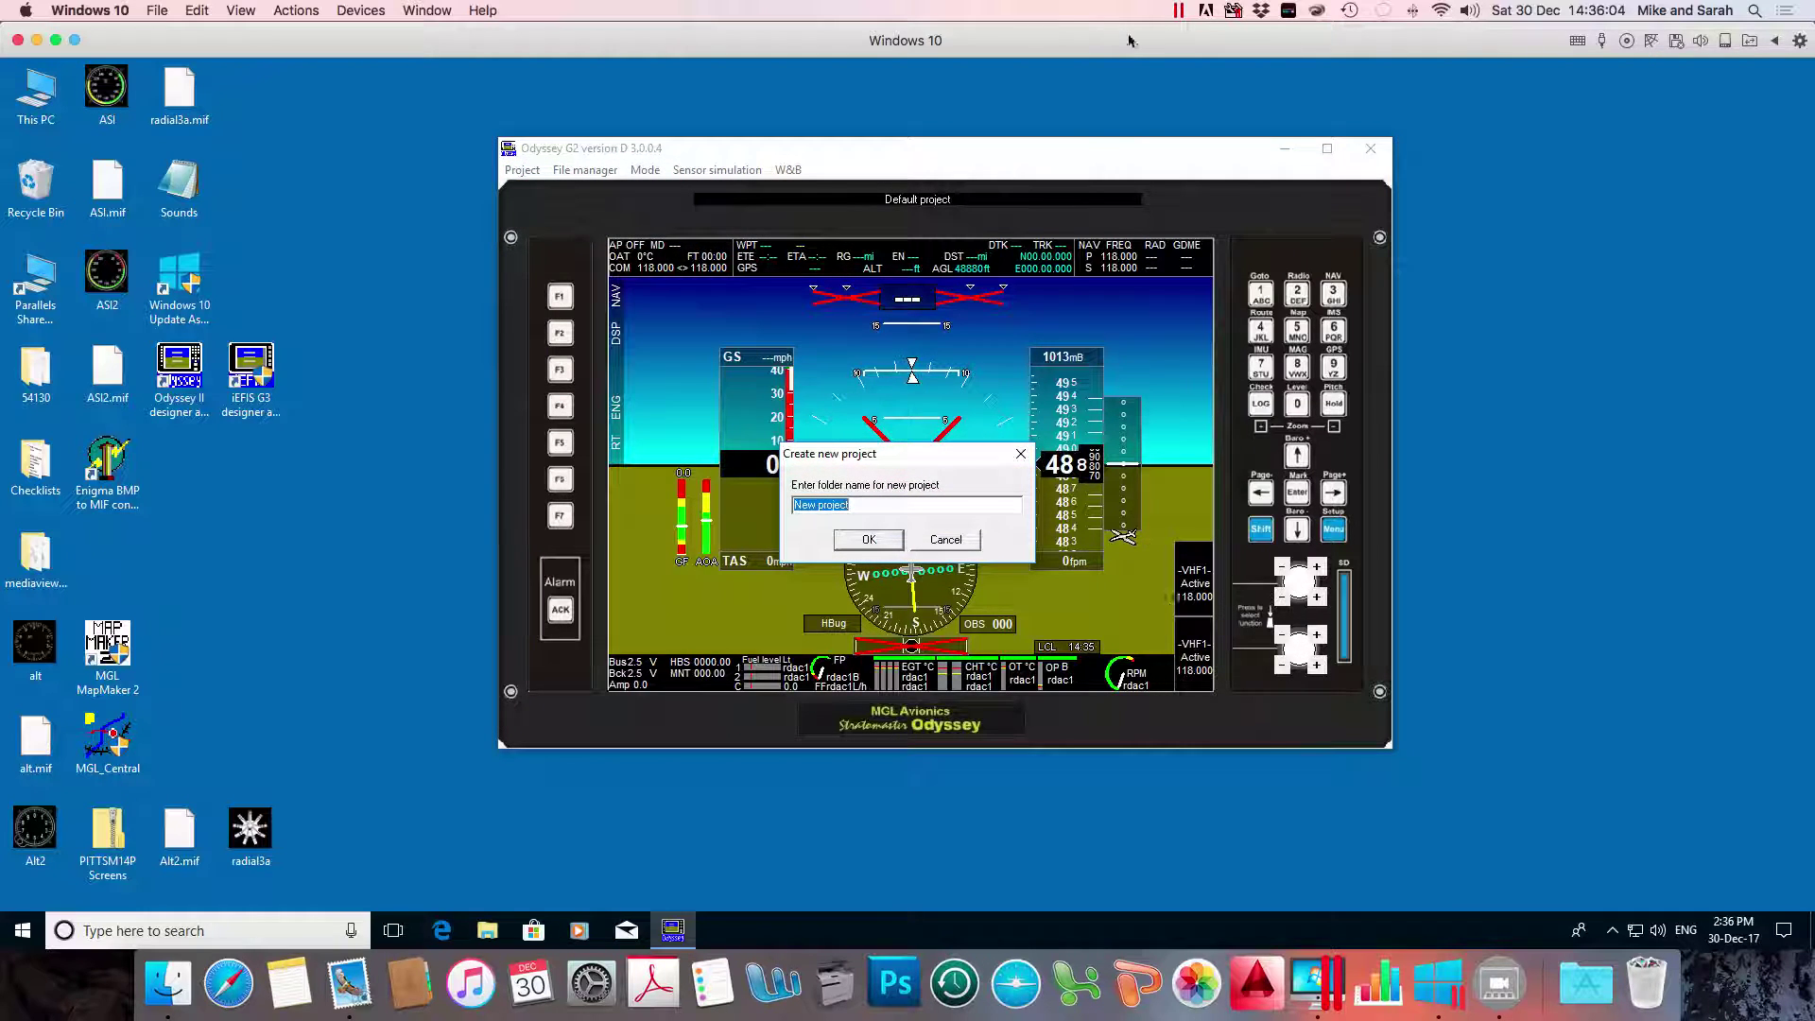
{"action": "type", "text": "Mikes Projec"}
{"action": "left_click", "coordinate": [869, 539]}
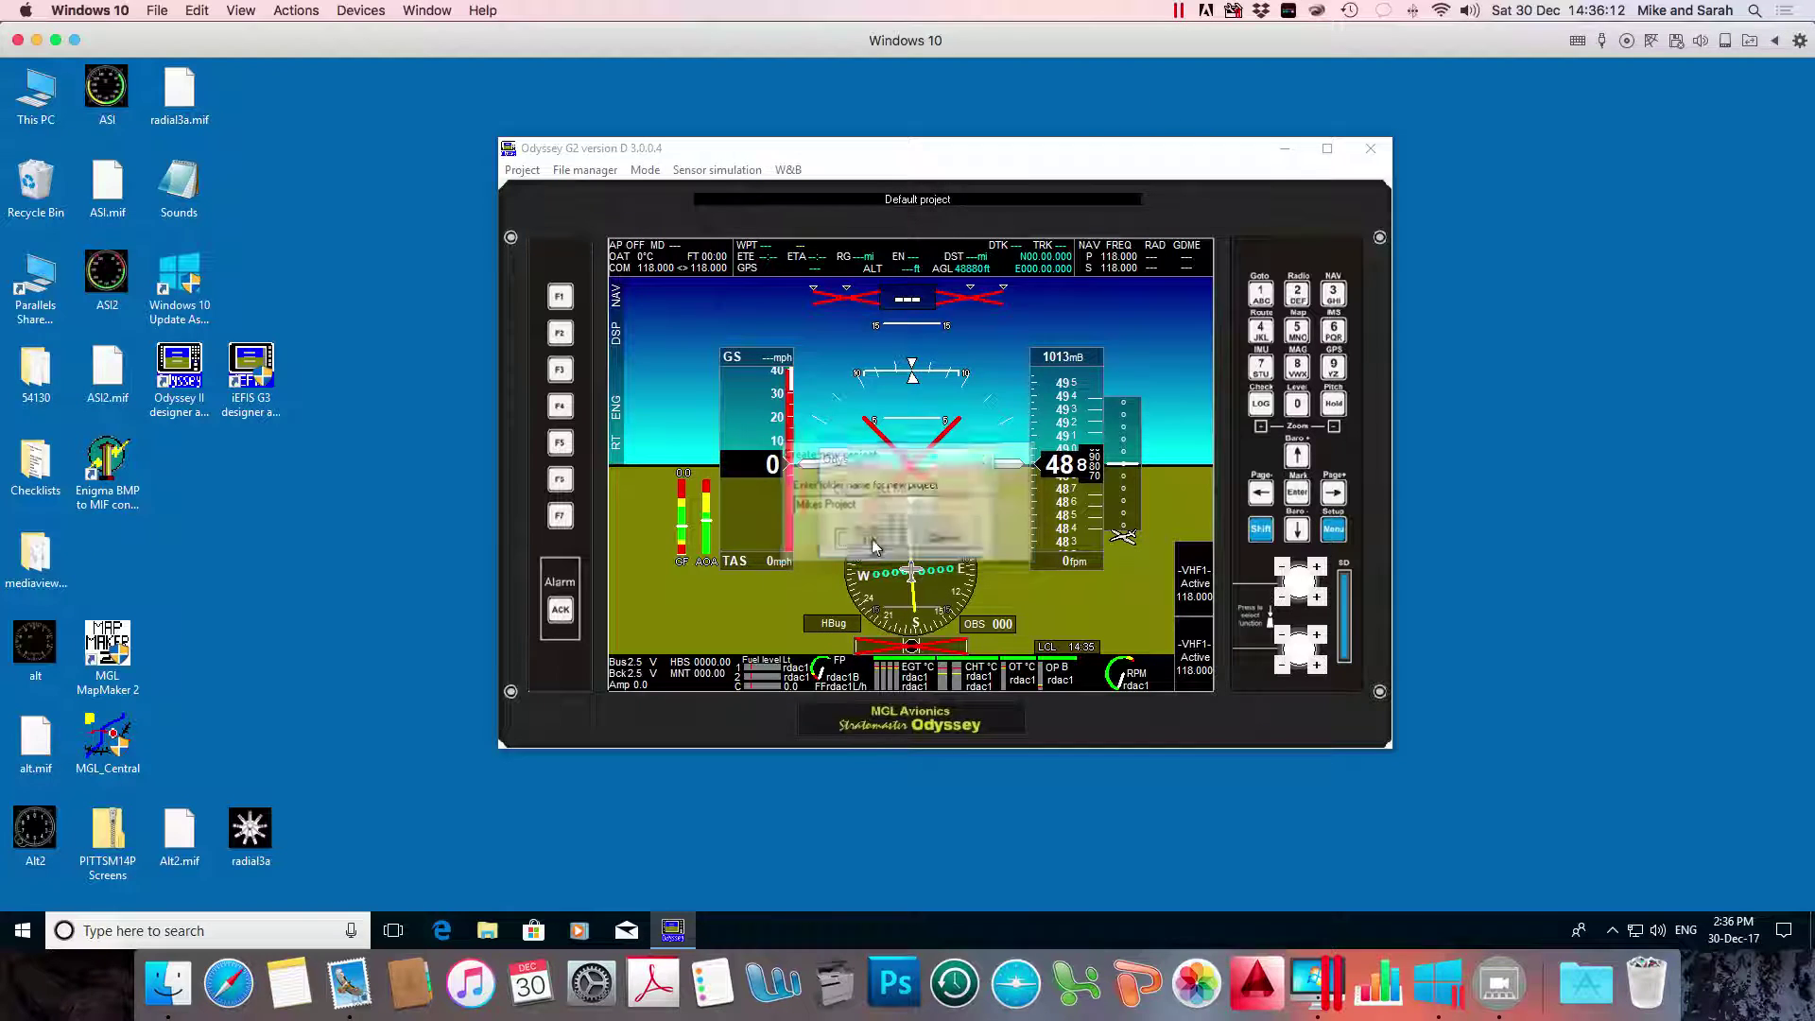
{"action": "left_click", "coordinate": [909, 531]}
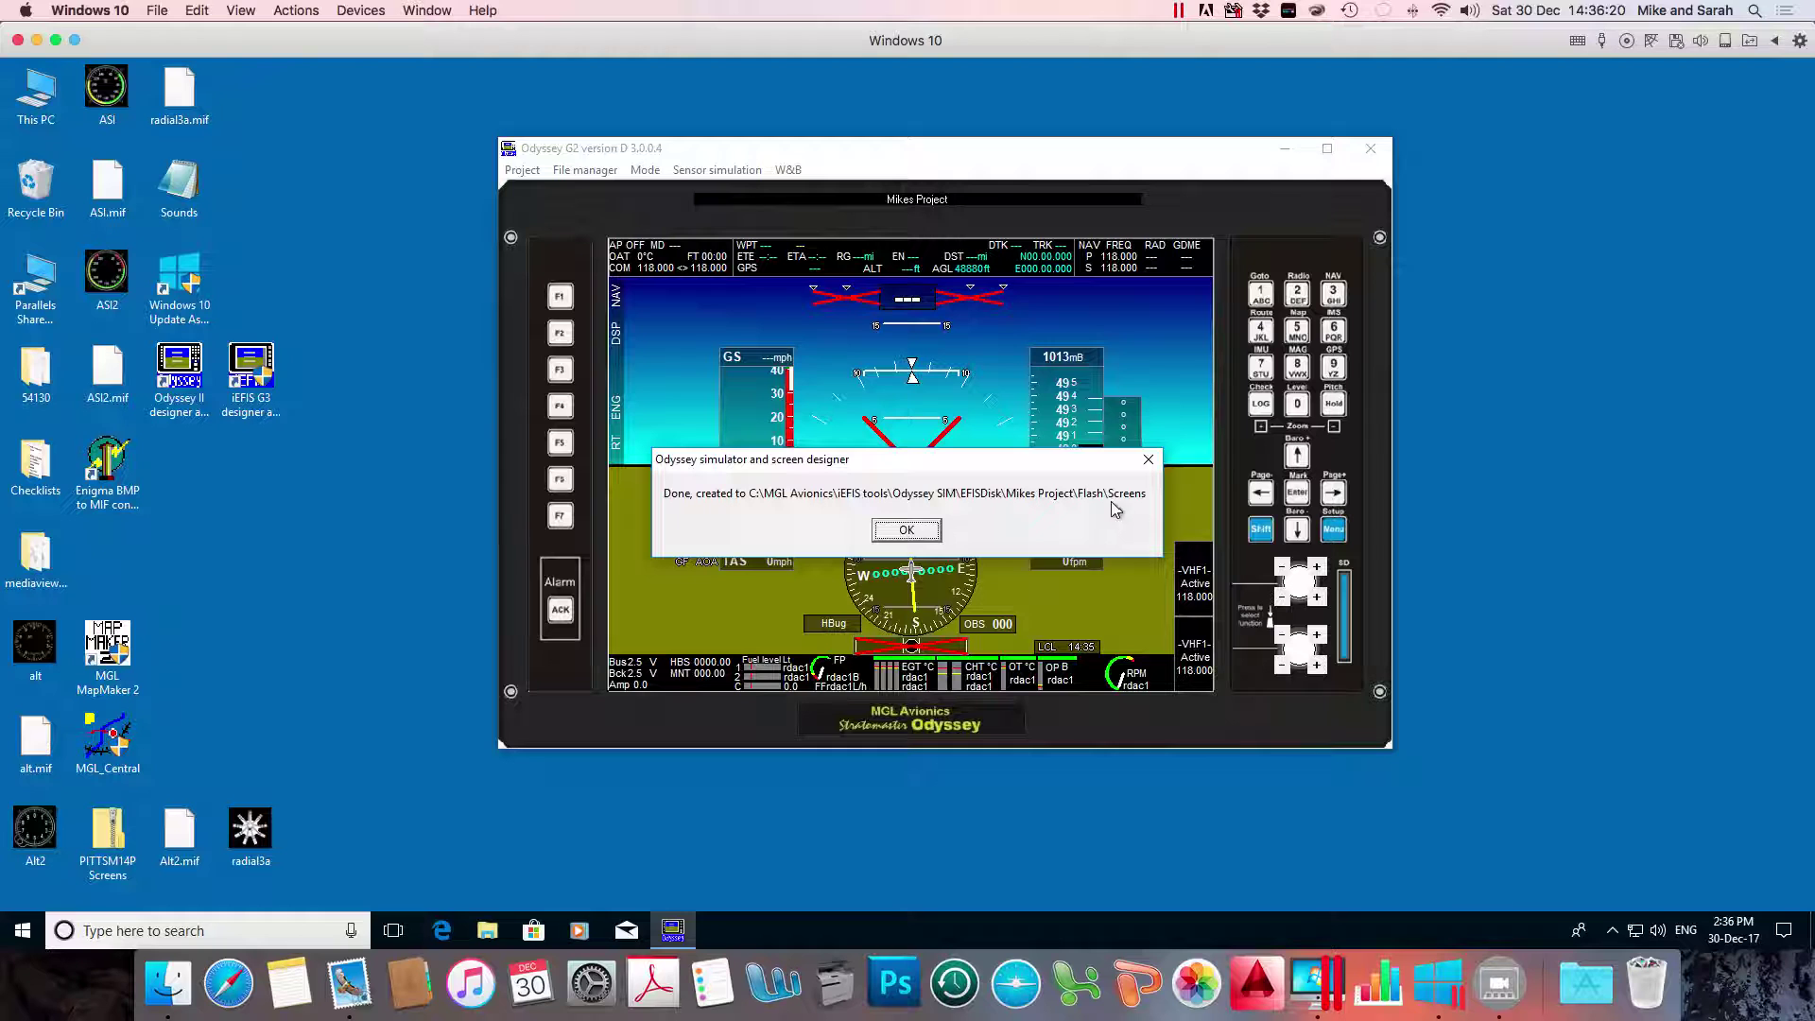
{"action": "left_click", "coordinate": [907, 530]}
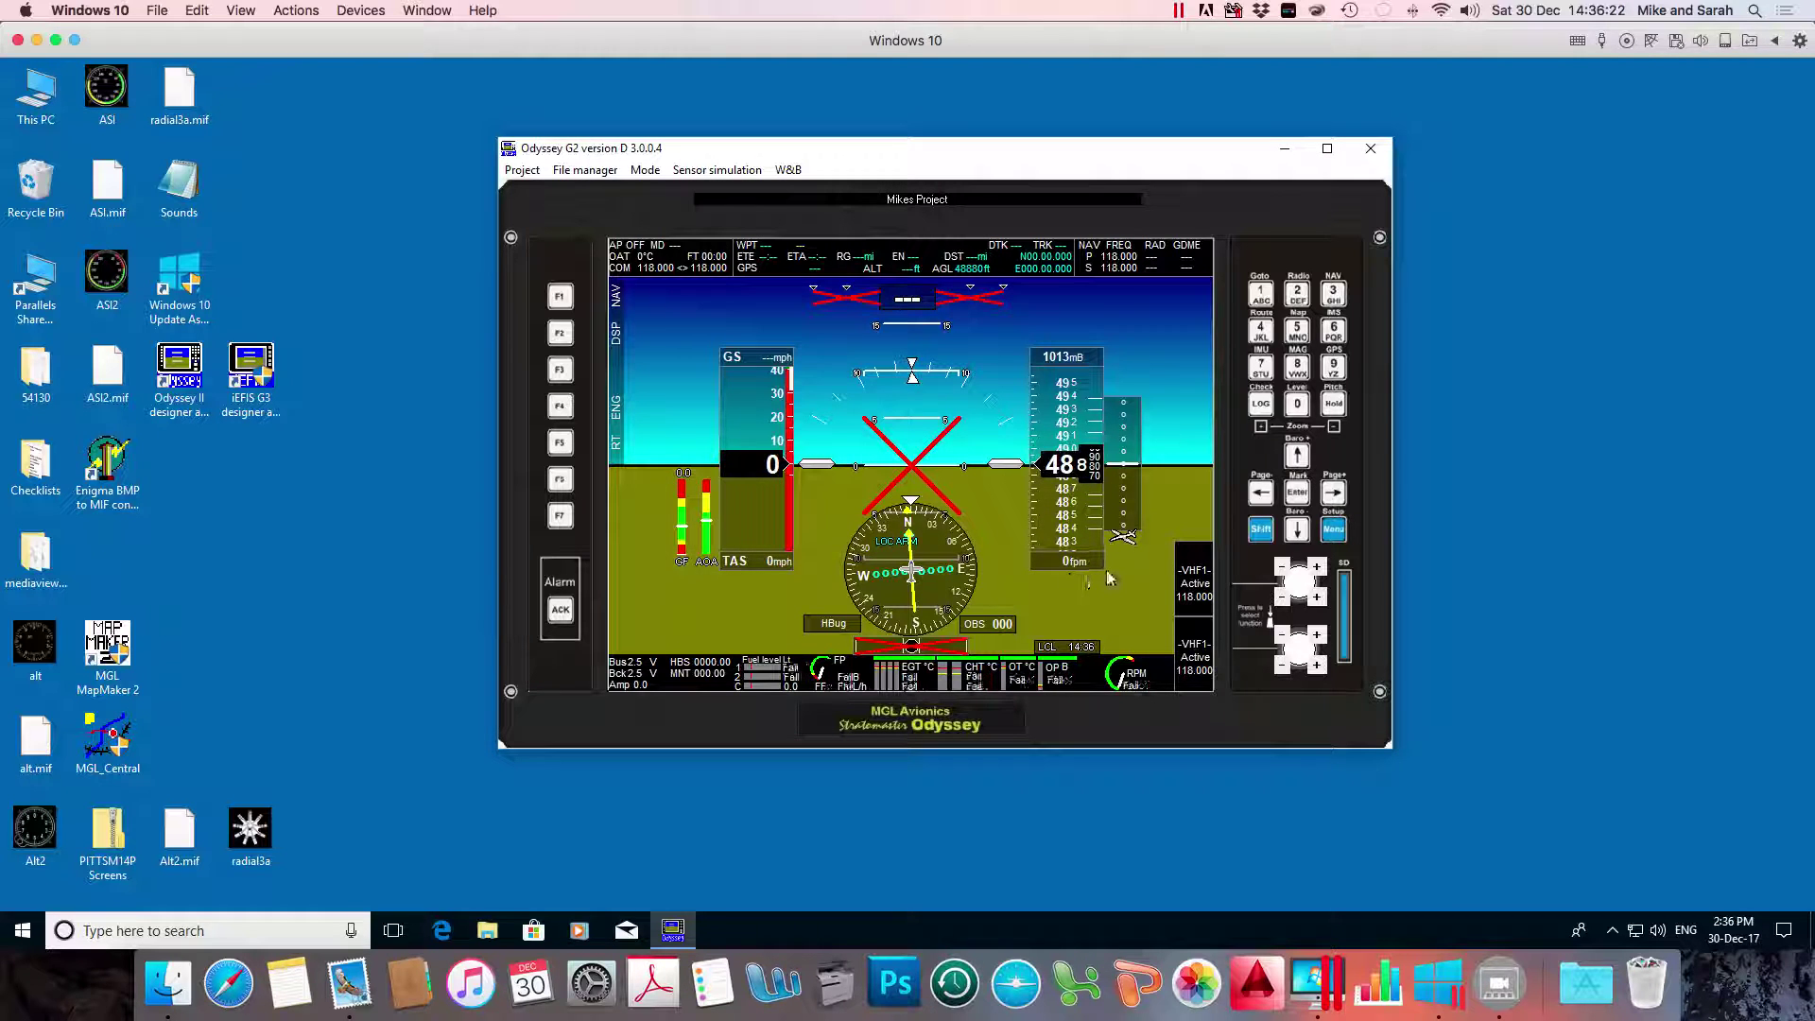
Examine the screen files in the new project's Flash Screens folder using the project file manager
{"action": "left_click", "coordinate": [583, 170]}
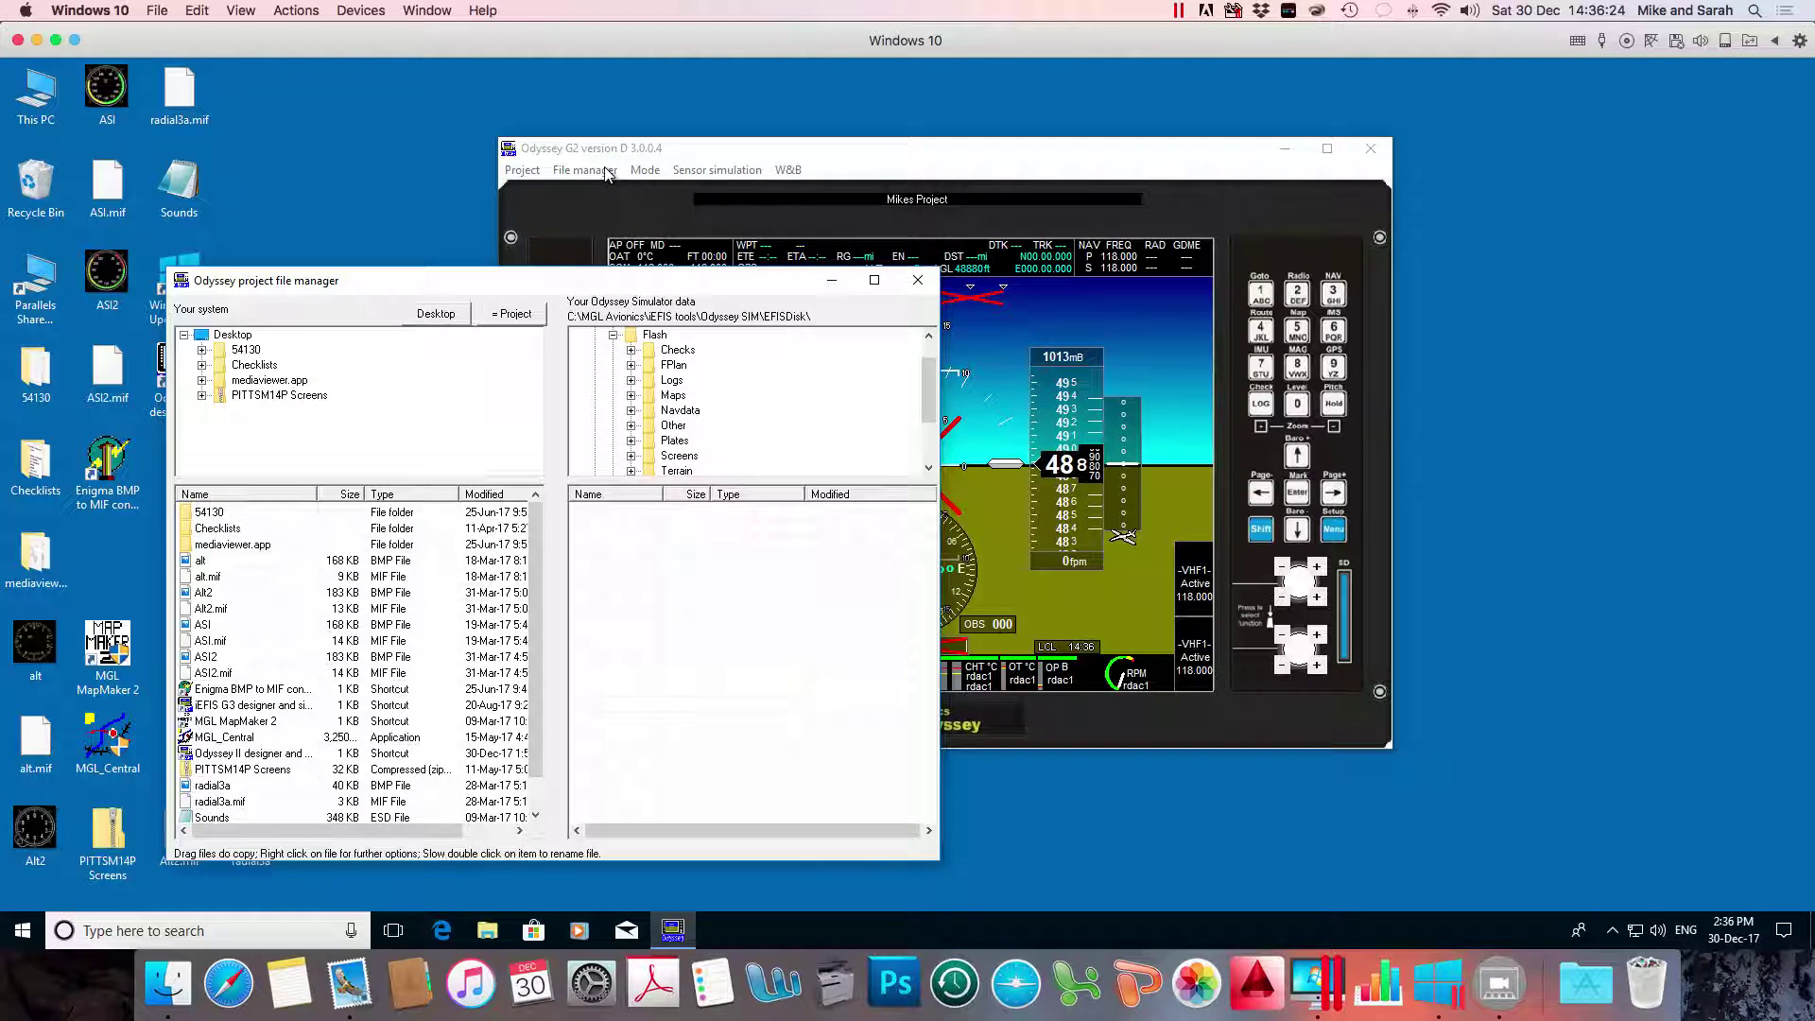
{"action": "scroll", "coordinate": [694, 376], "scroll_direction": "up", "scroll_amount": 1}
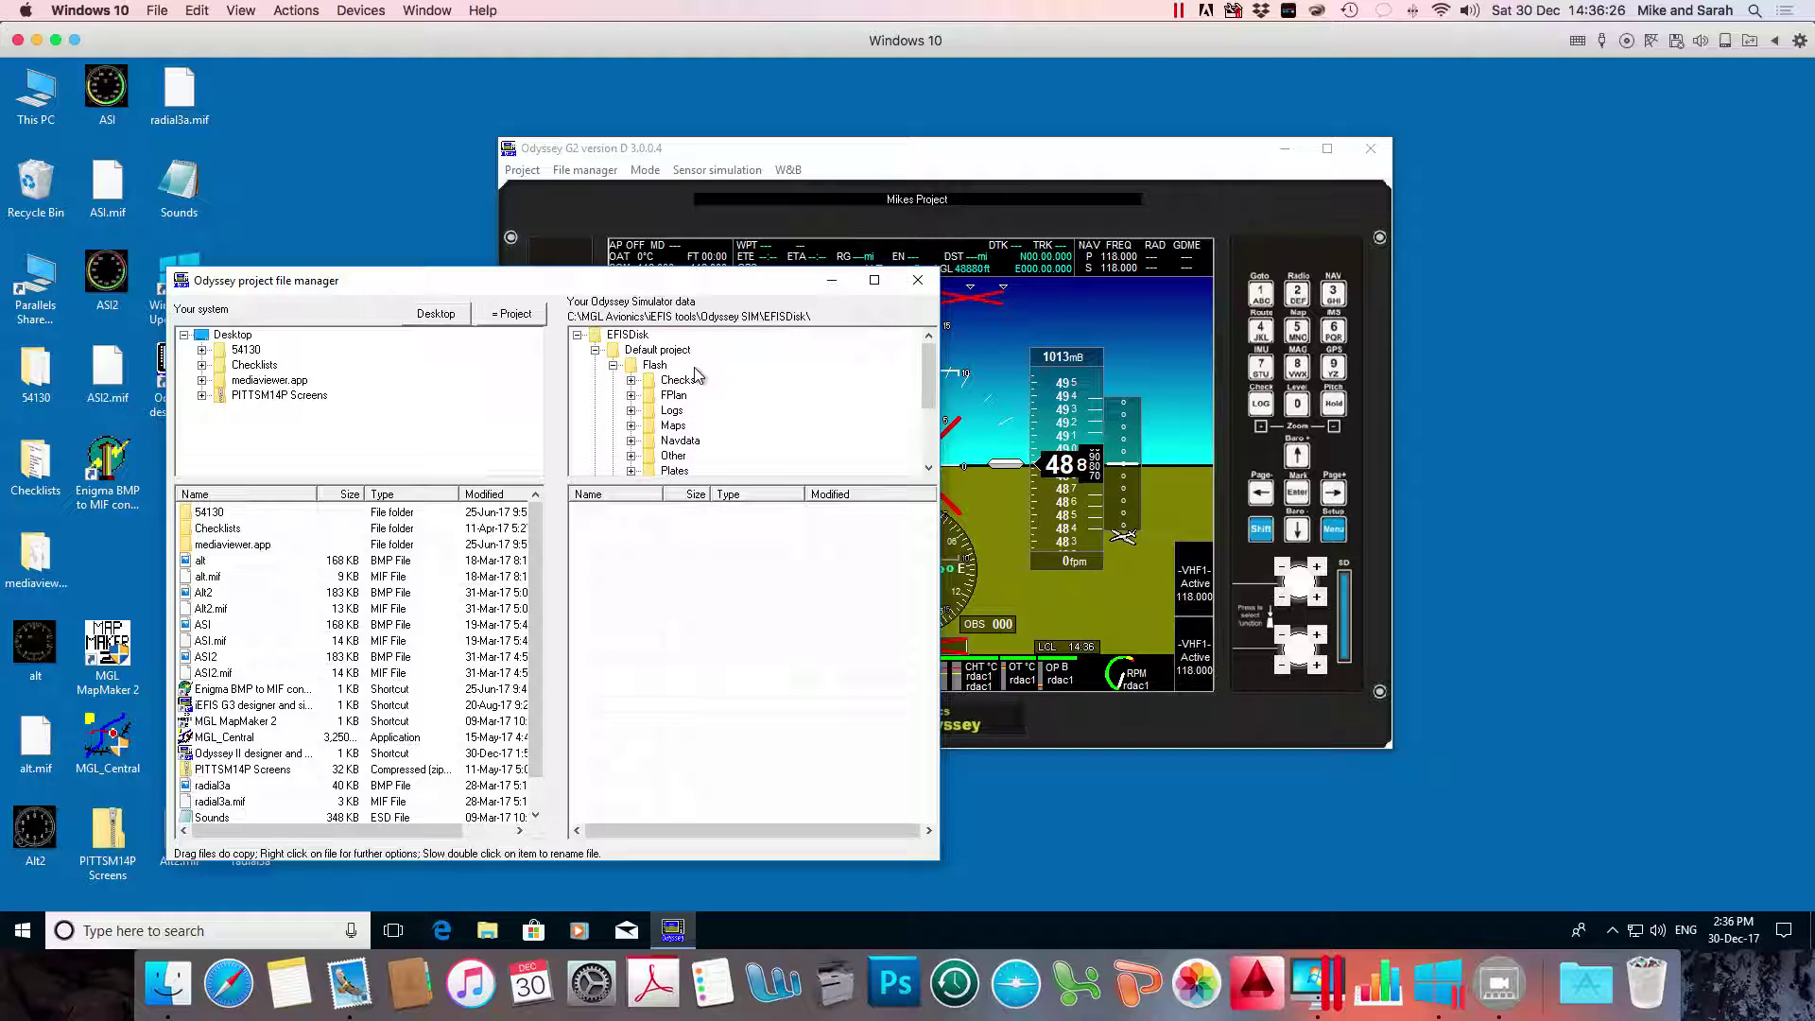
{"action": "left_click", "coordinate": [594, 350]}
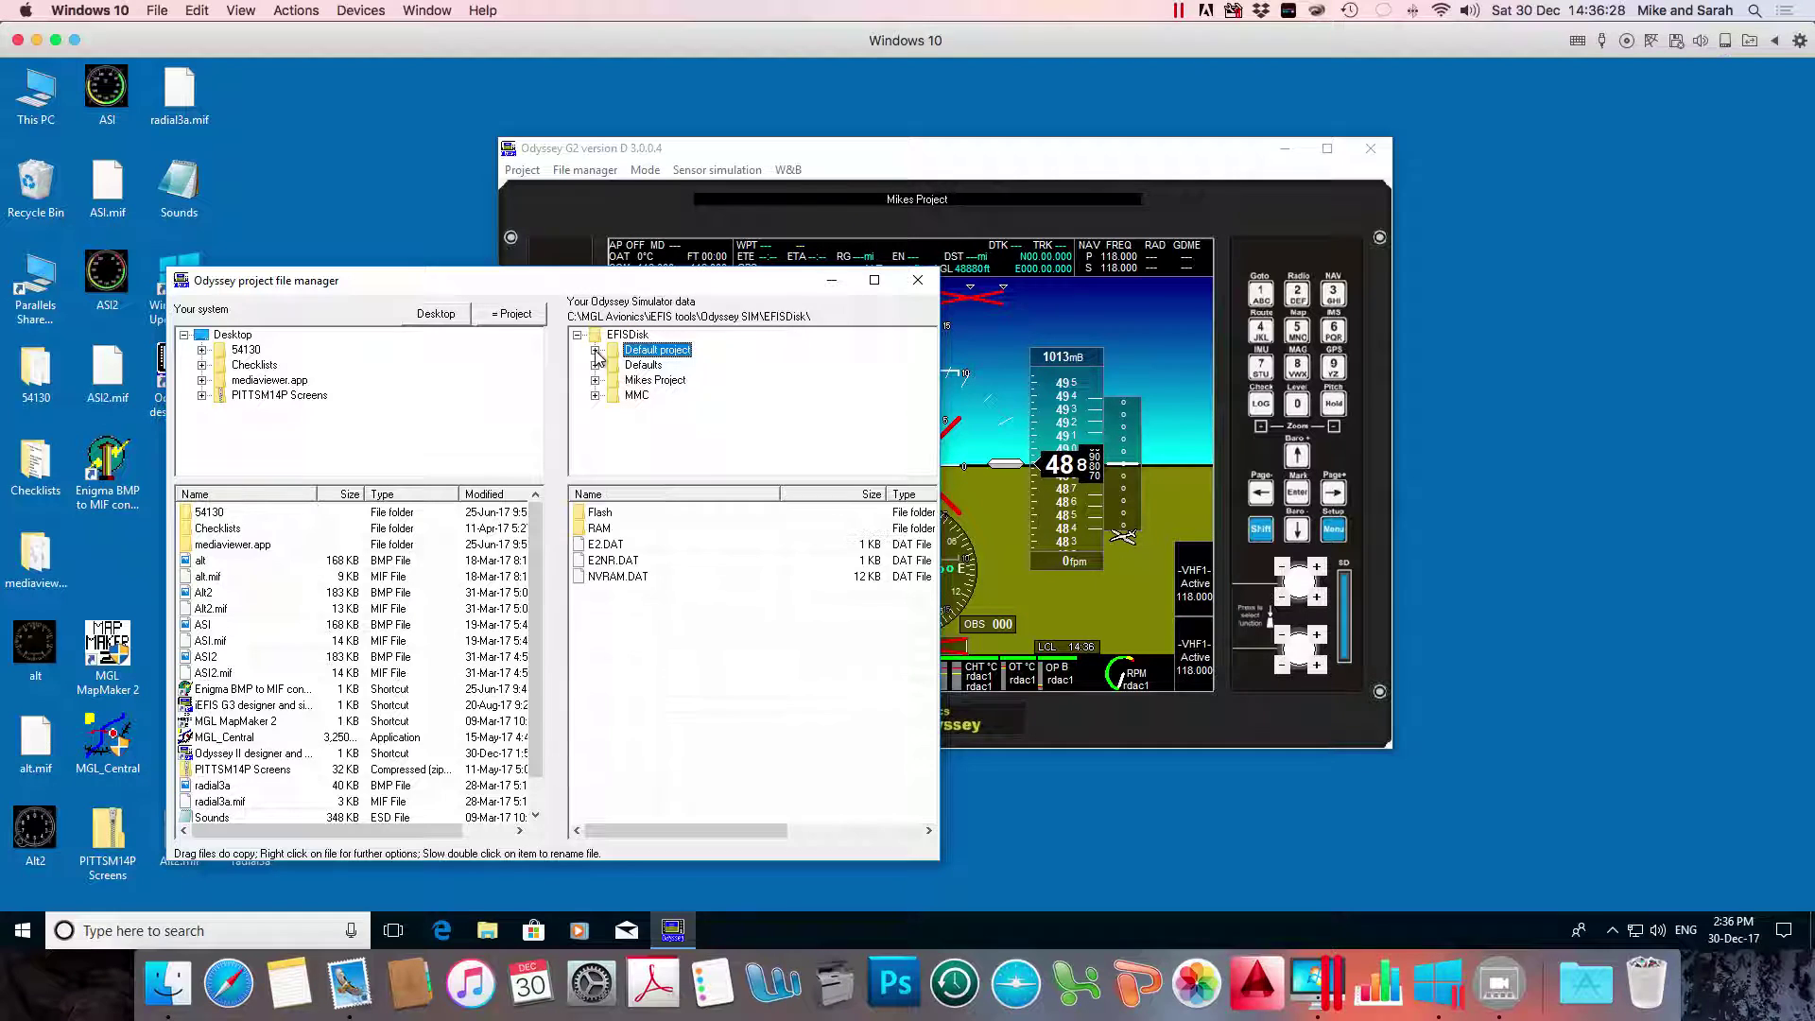
{"action": "left_click", "coordinate": [594, 380]}
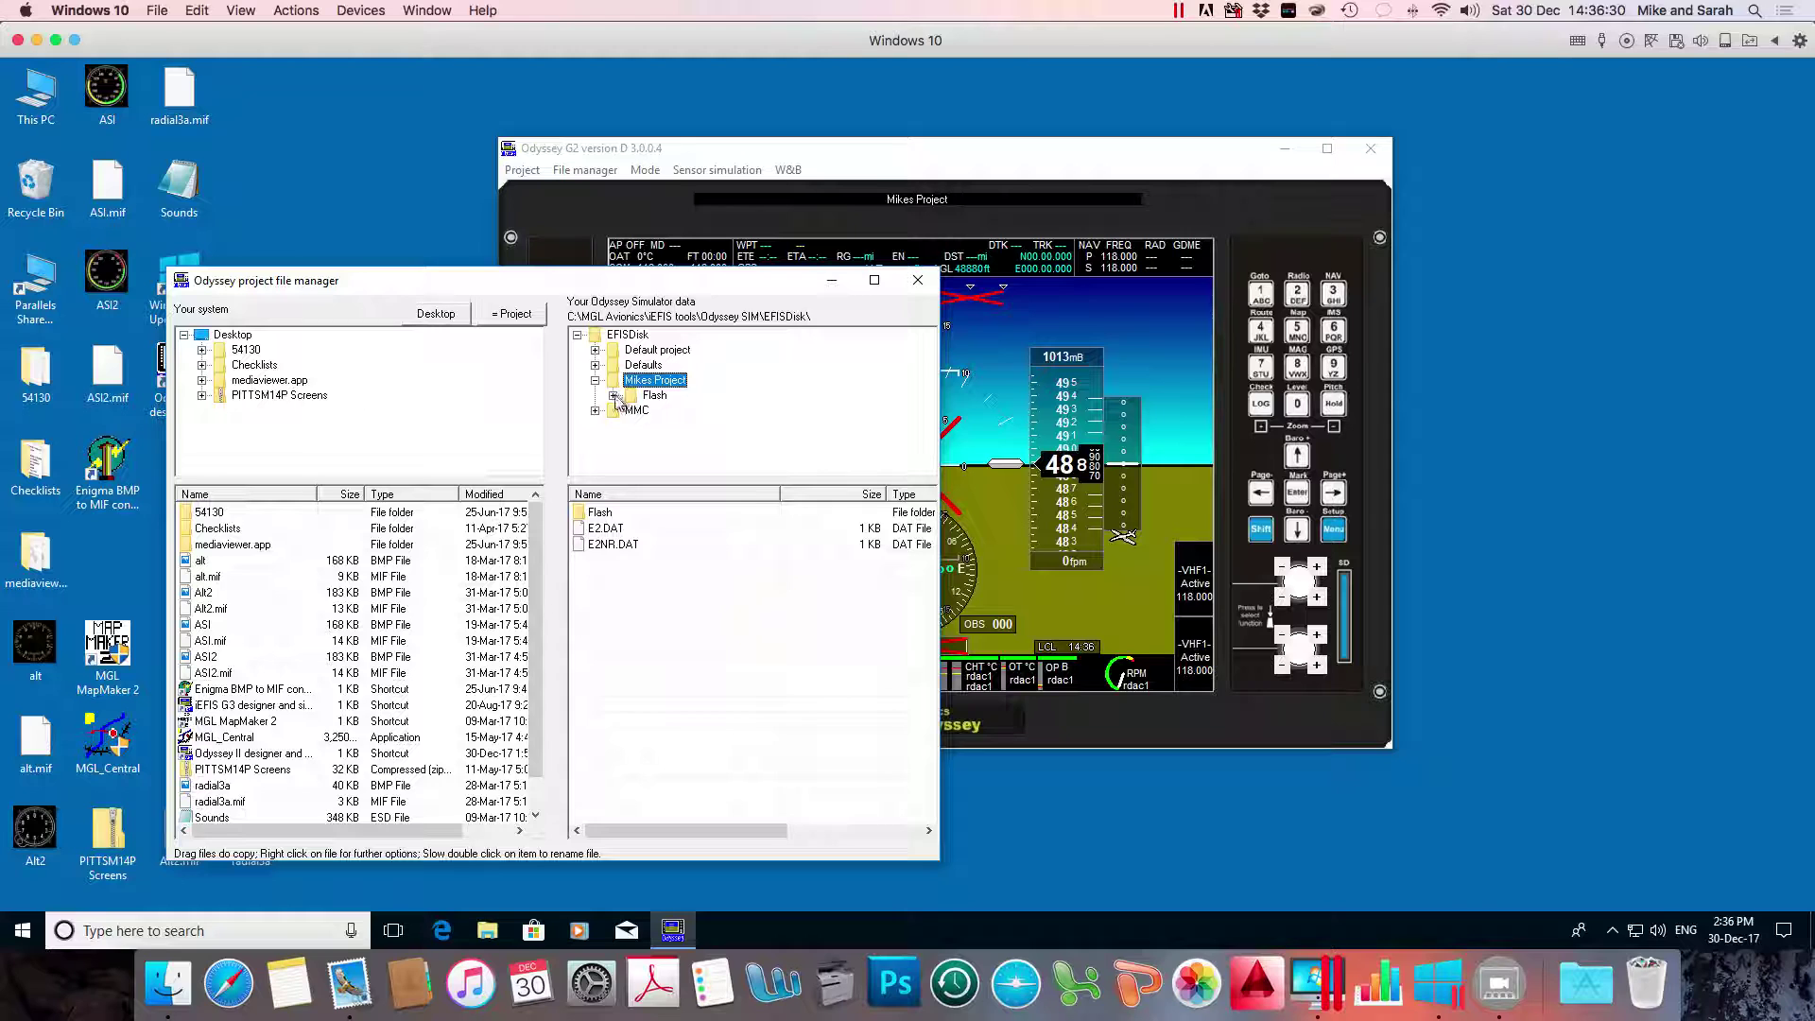
{"action": "left_click", "coordinate": [611, 396]}
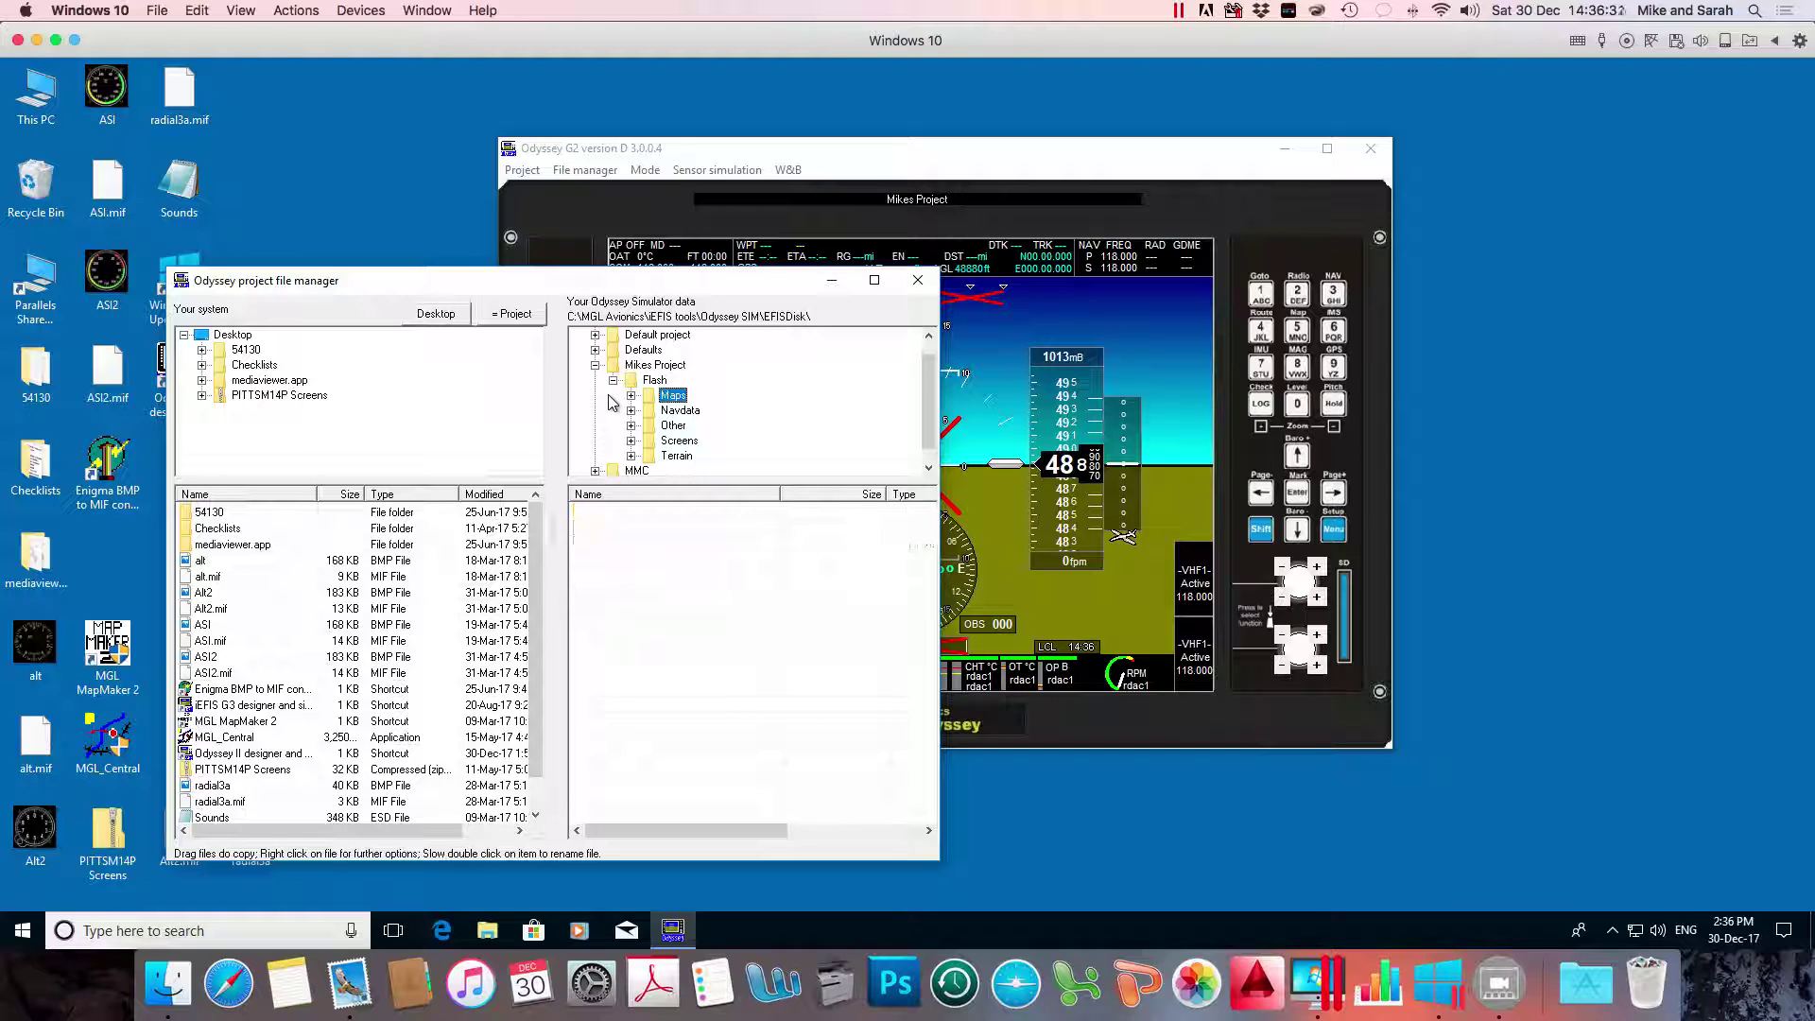
{"action": "left_click", "coordinate": [679, 440]}
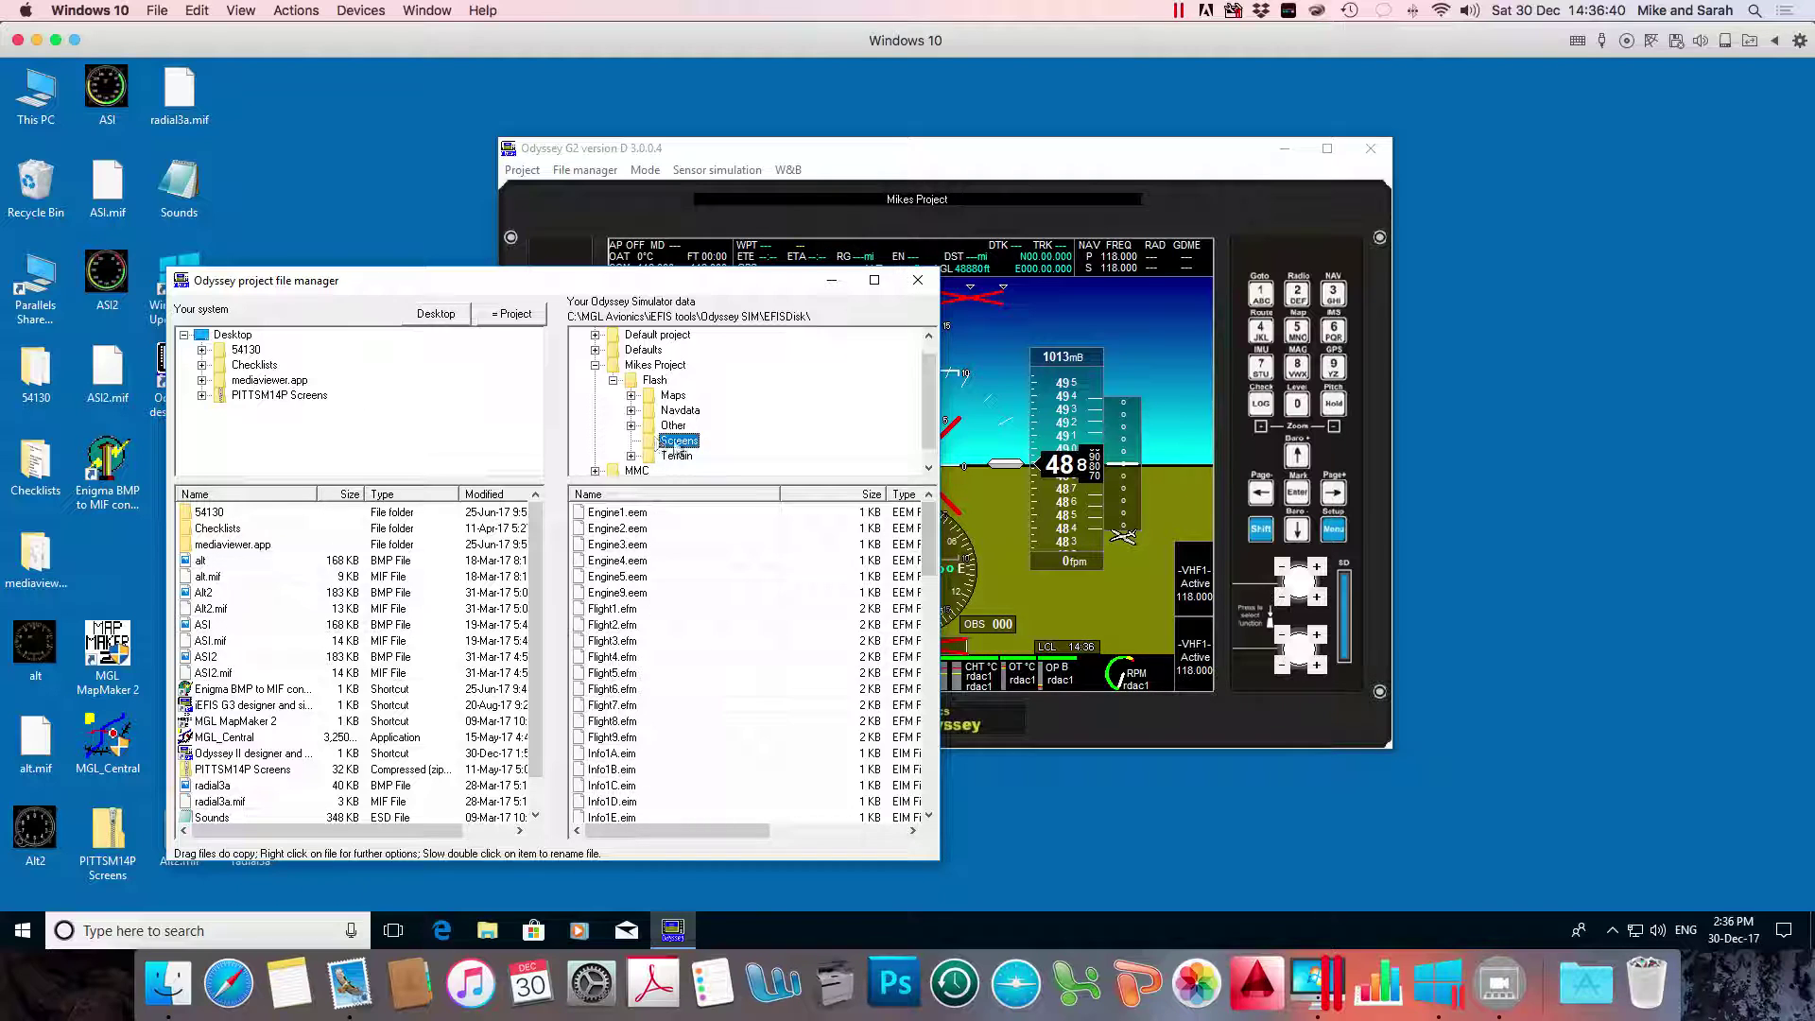
{"action": "left_click", "coordinate": [917, 282]}
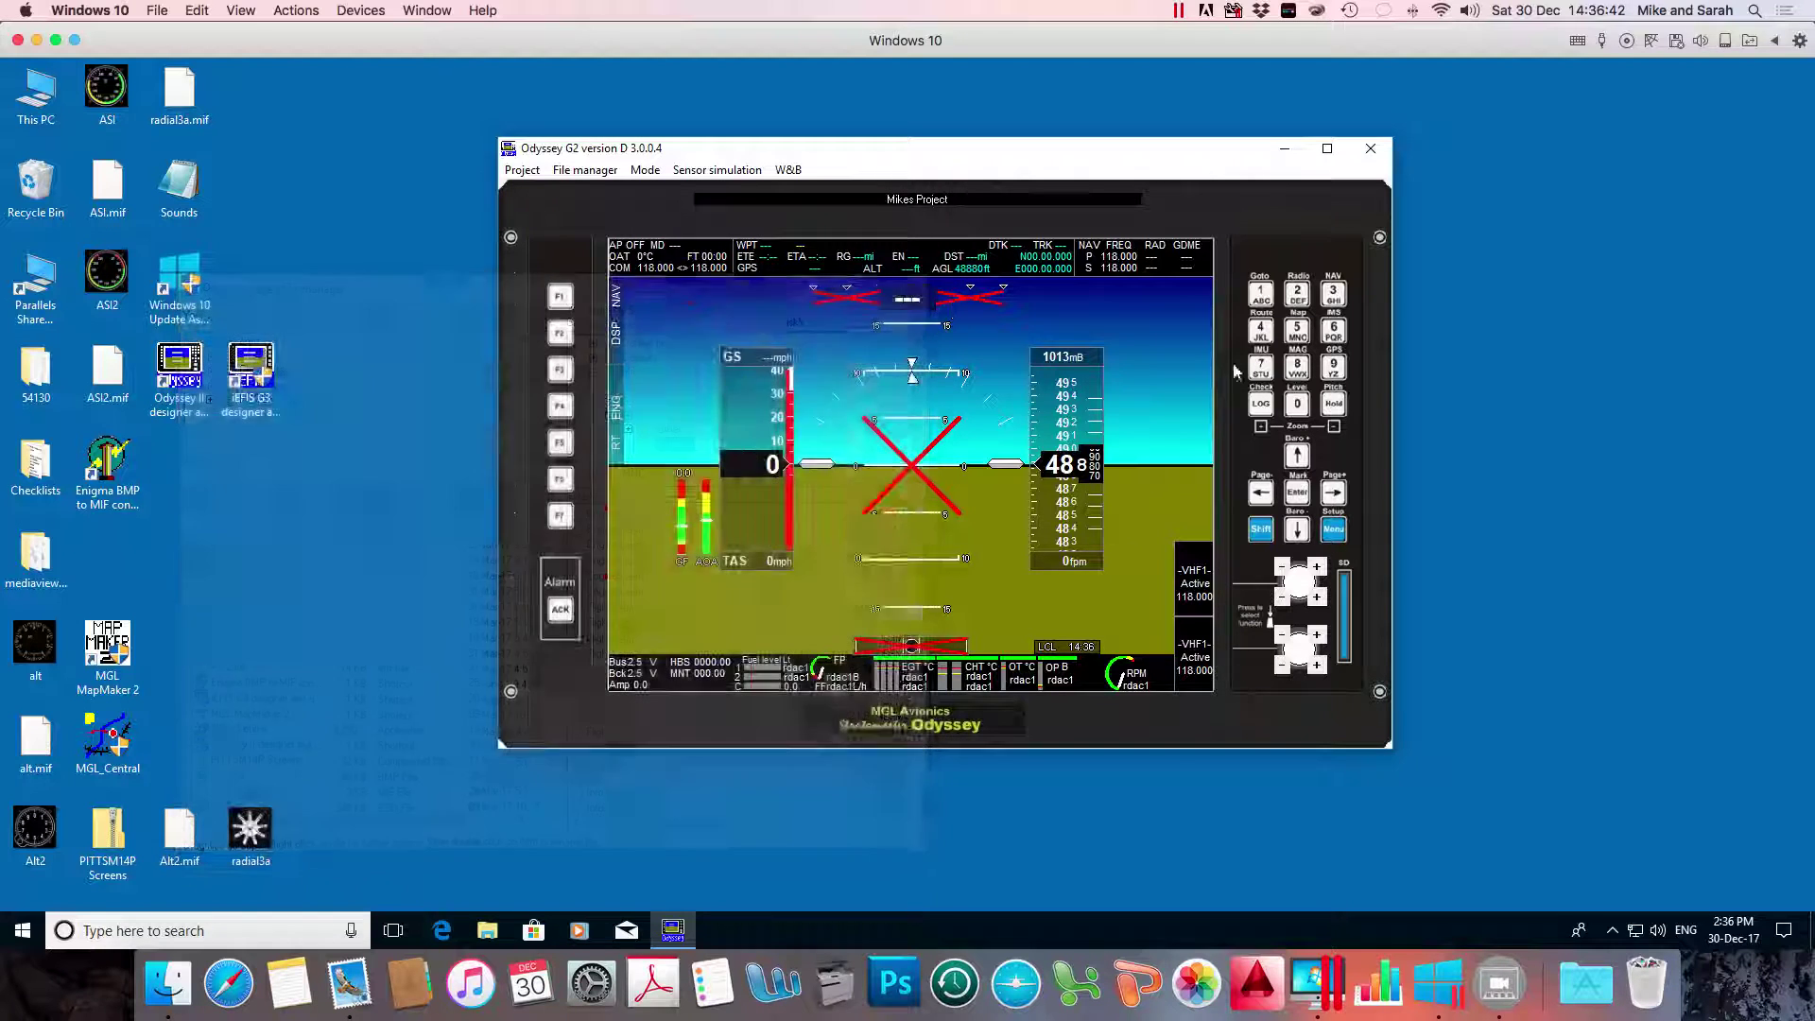
Switch to Design mode and load the new project's flight screen 1 as the Flight module for editing
{"action": "left_click", "coordinate": [645, 171]}
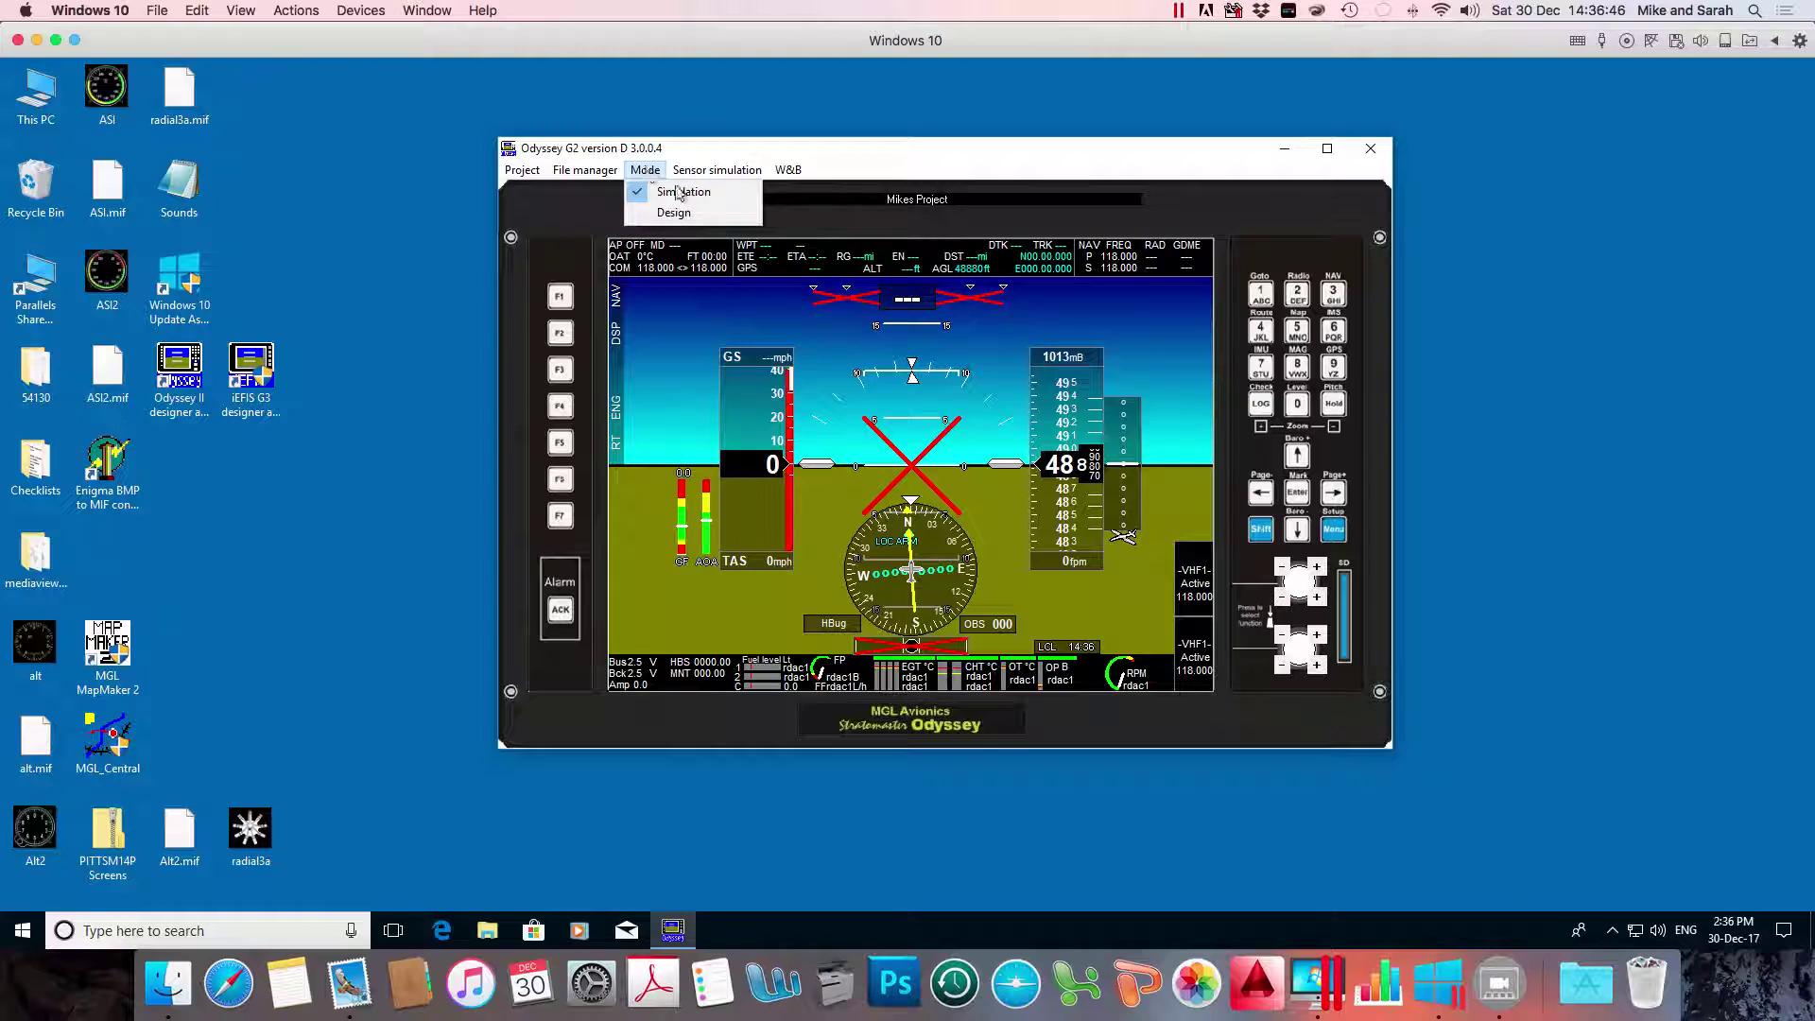
{"action": "left_click", "coordinate": [682, 215]}
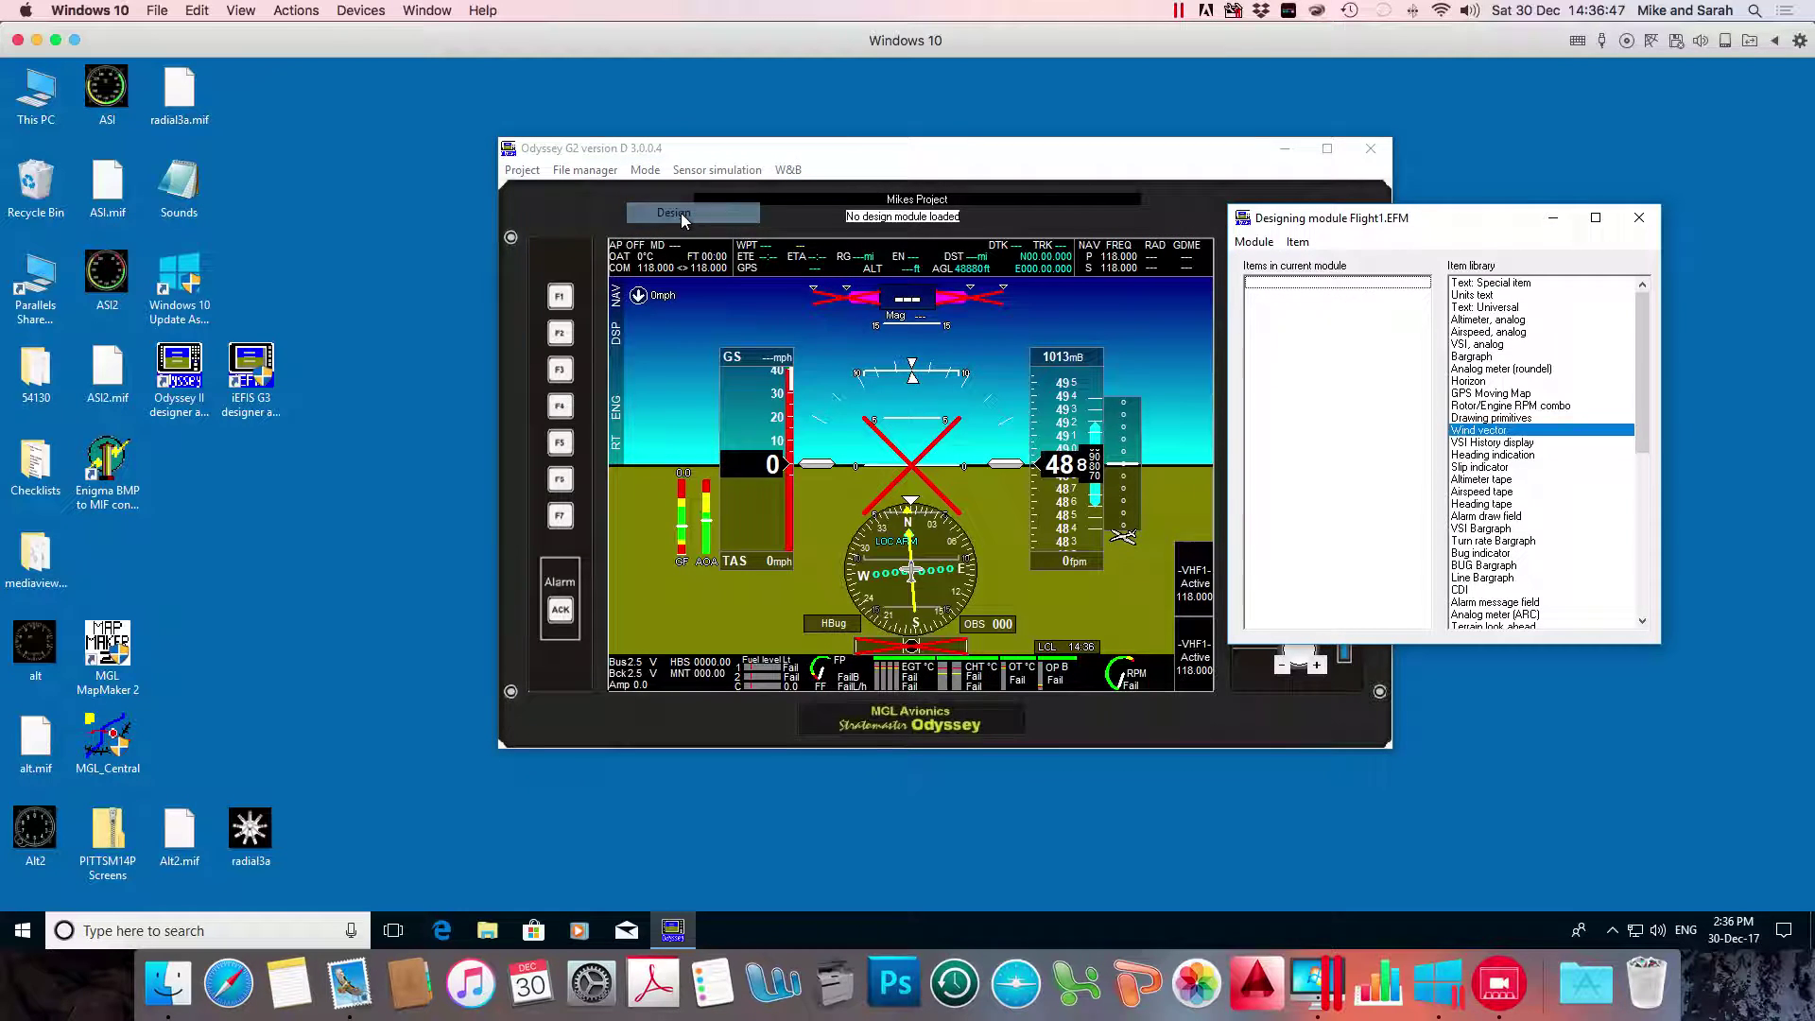
{"action": "left_click", "coordinate": [1260, 247]}
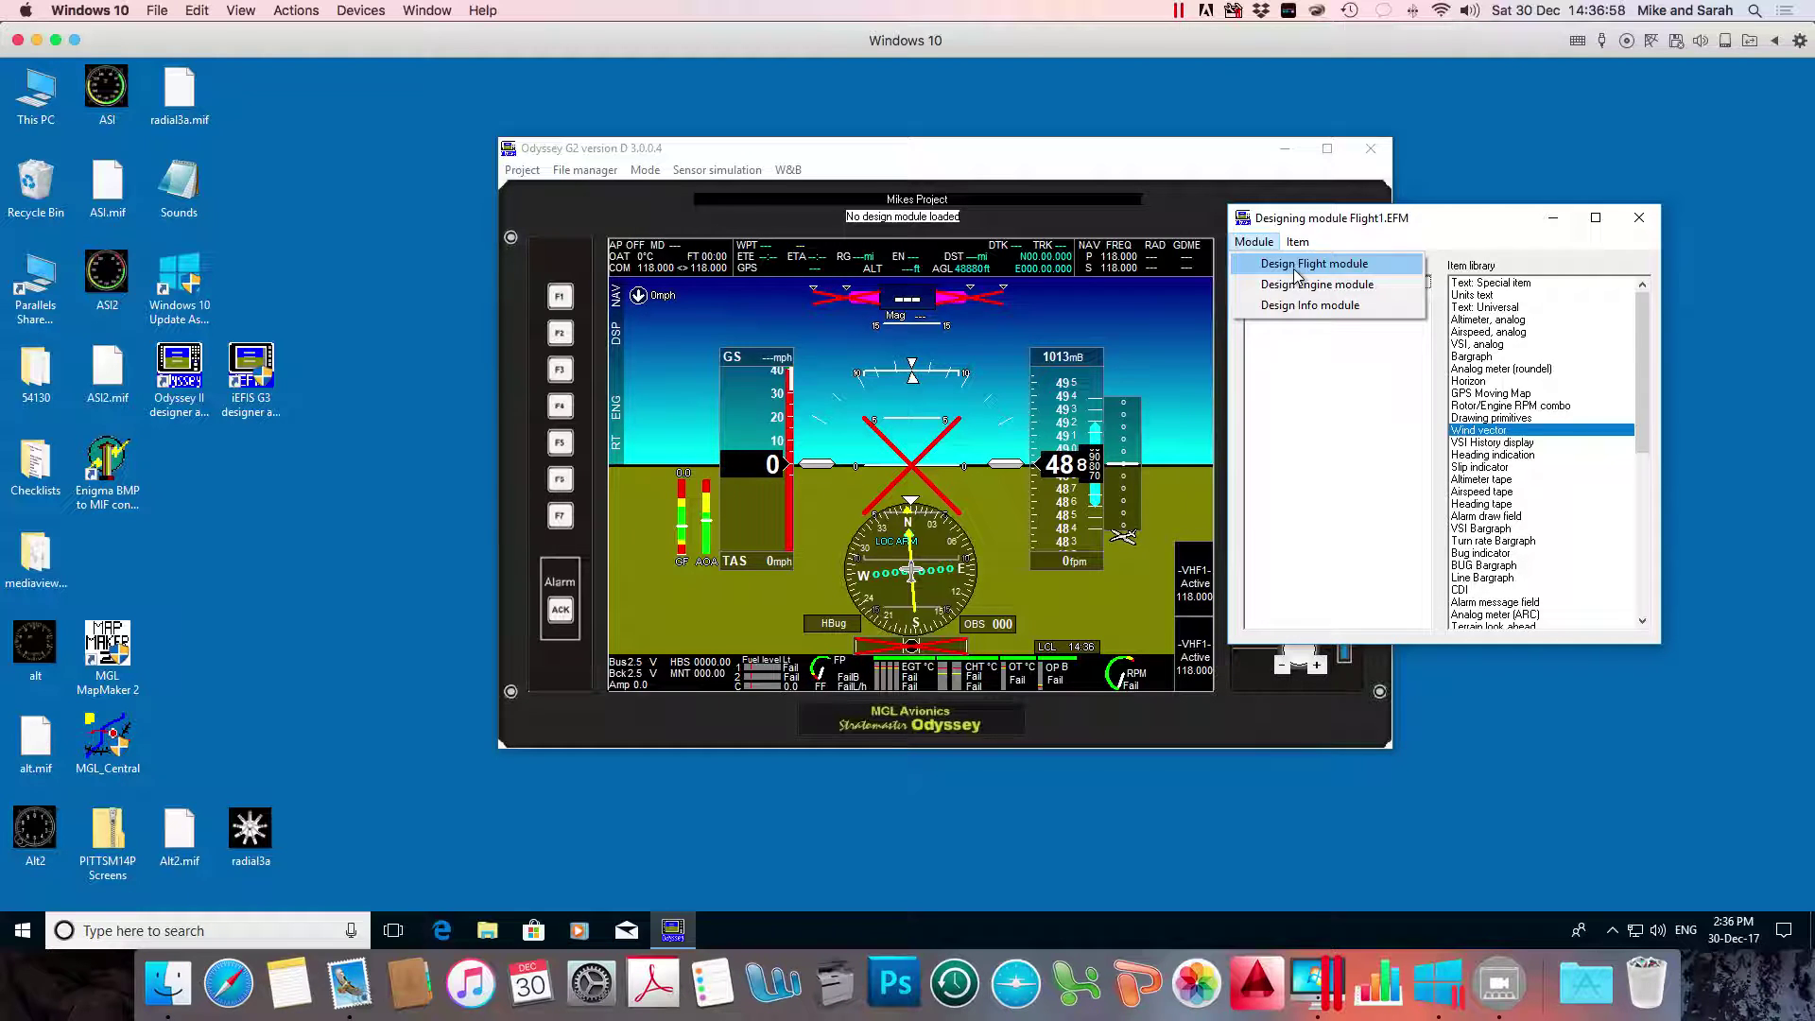
{"action": "left_click", "coordinate": [1296, 272]}
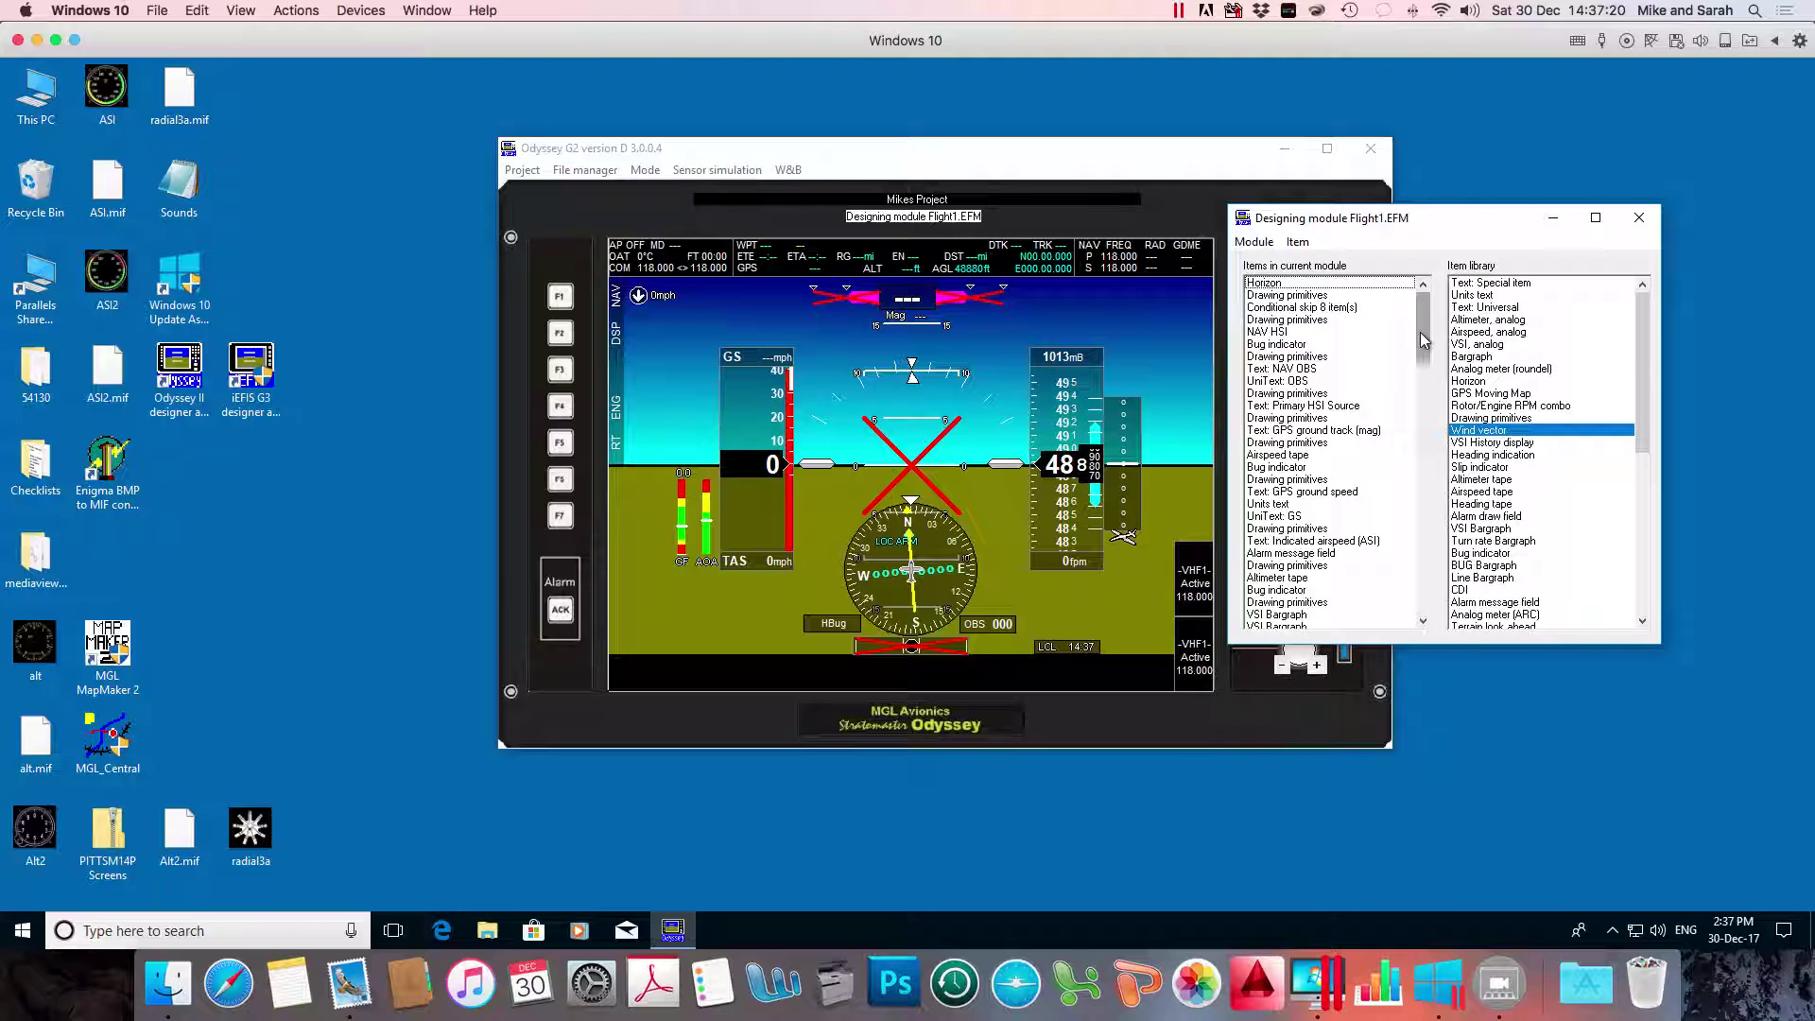
Add two Pitch/Roll trim indicator items from the item library to the end of the Flight1 module
{"action": "left_click_drag", "start_coordinate": [1636, 400], "coordinate": [1641, 586]}
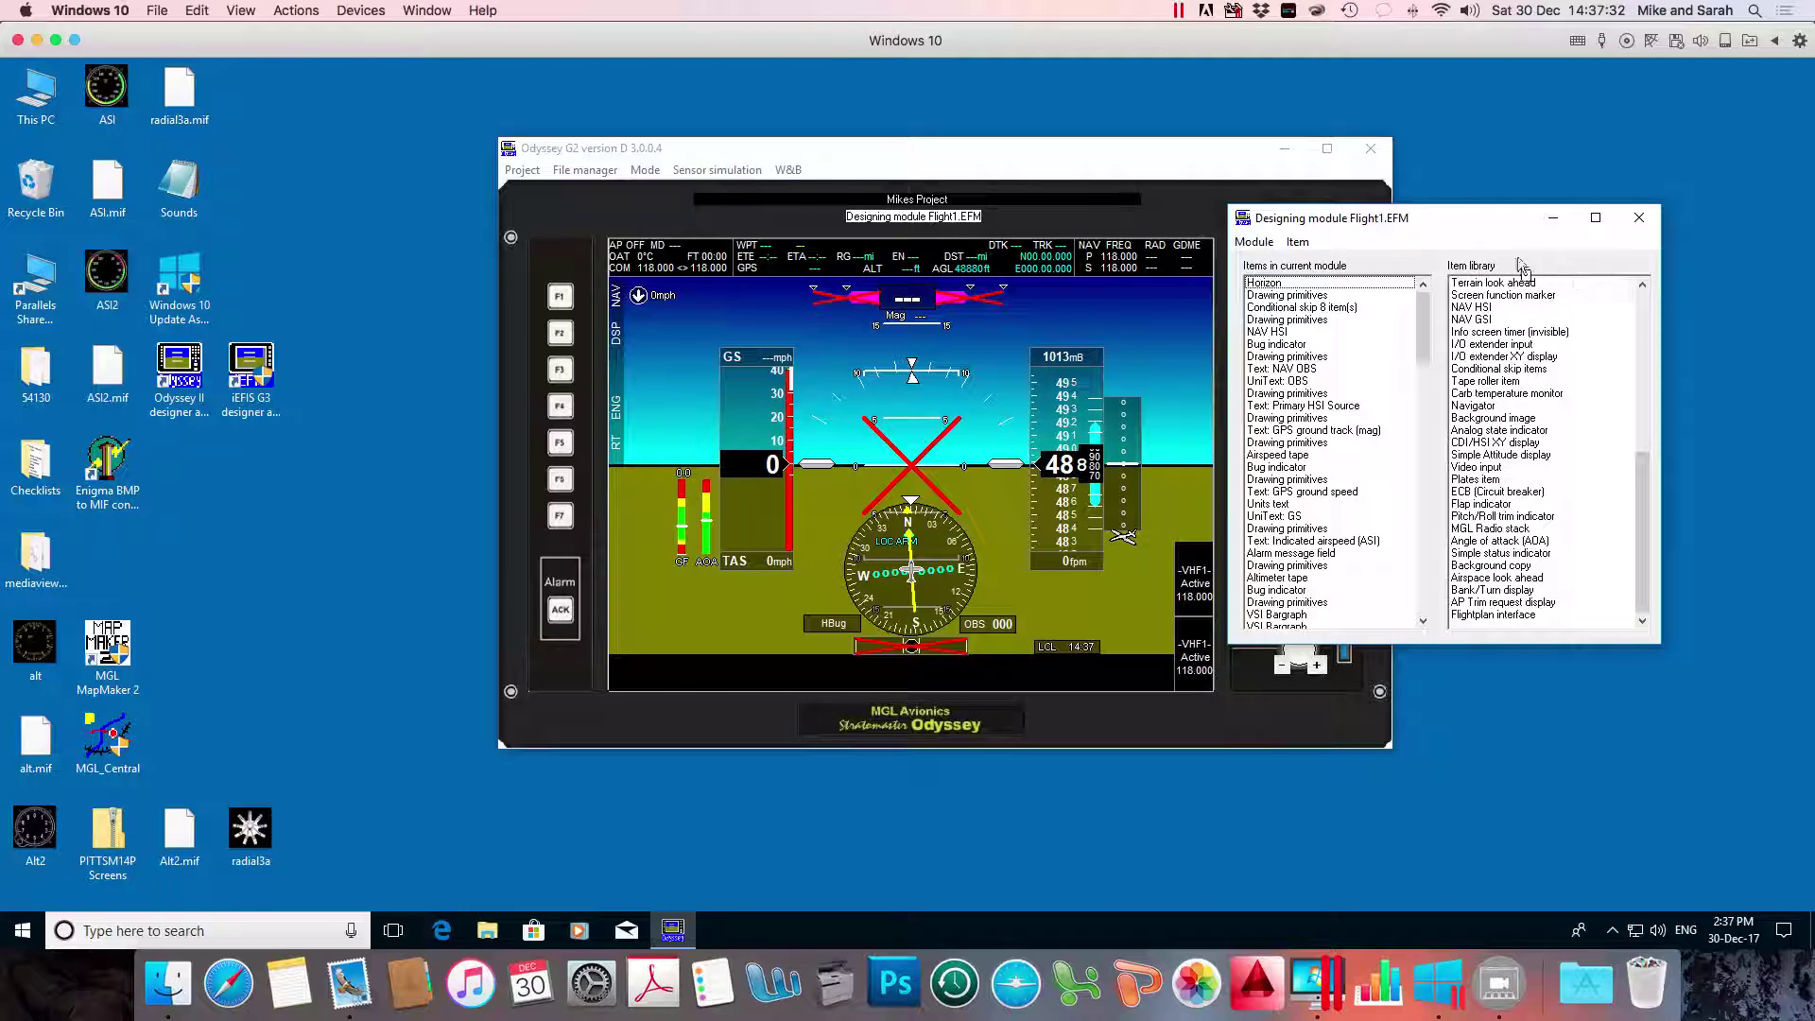
{"action": "left_click", "coordinate": [1491, 519]}
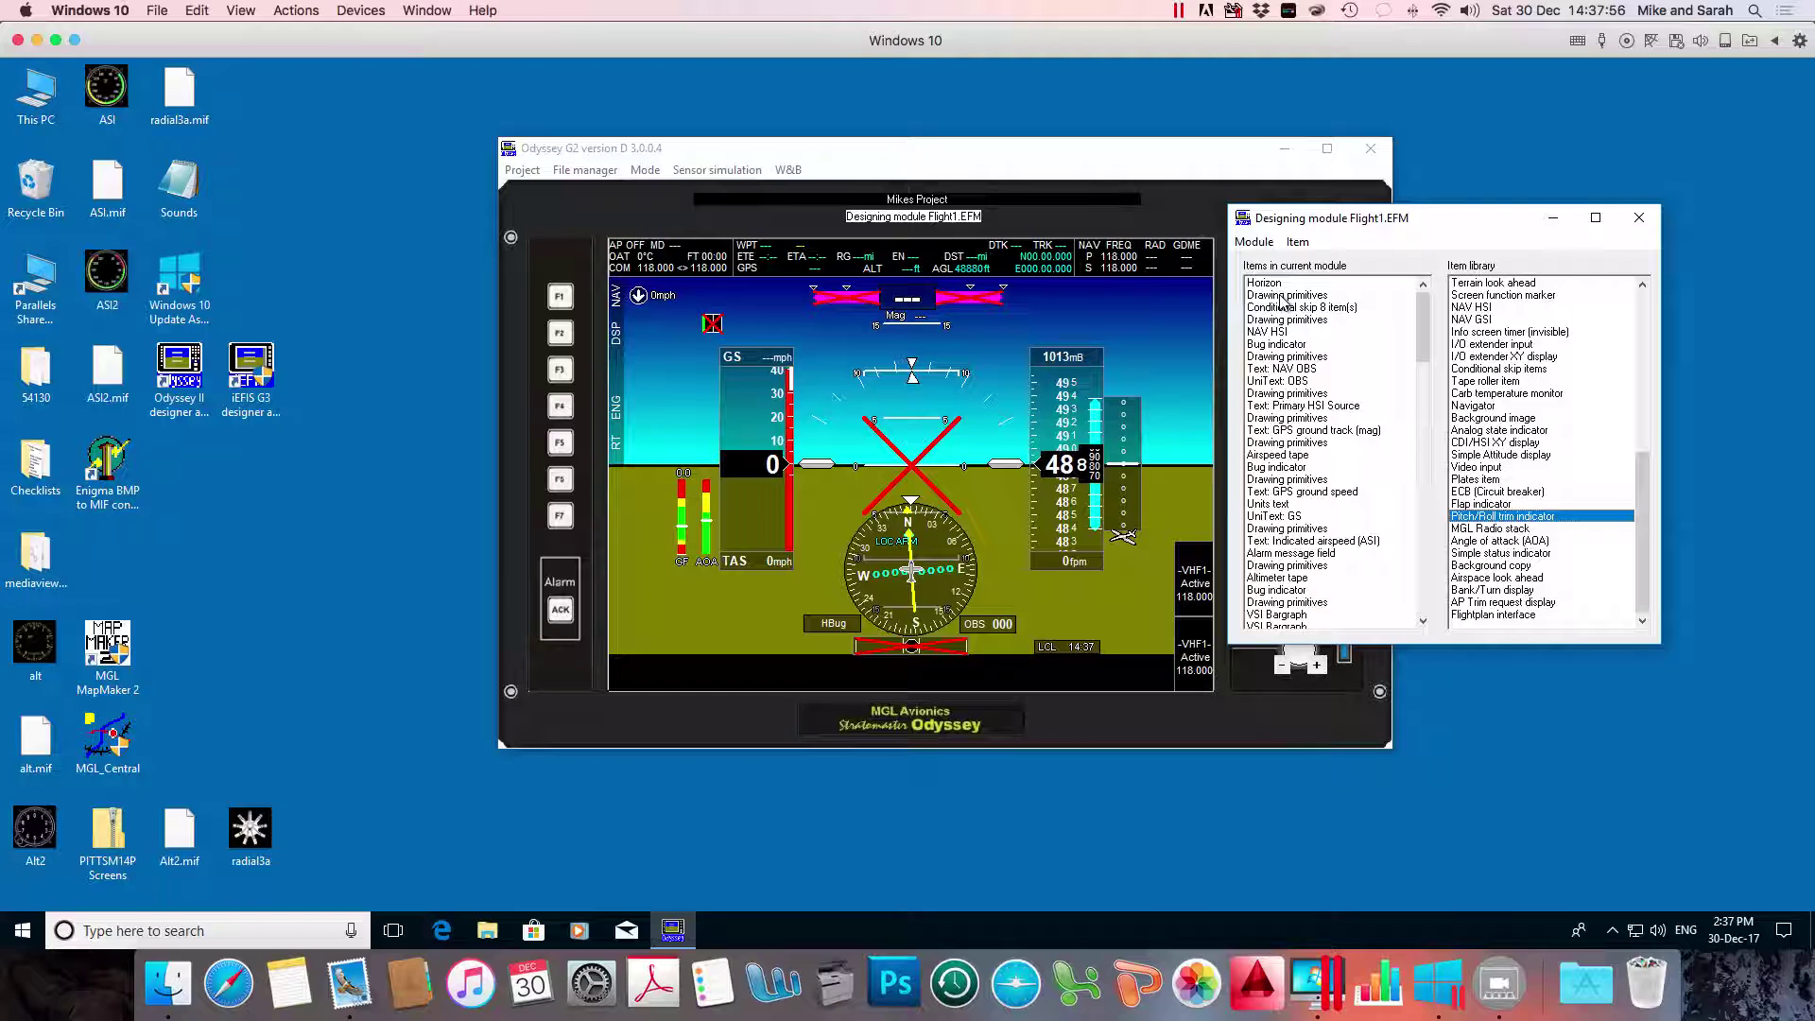
{"action": "left_click_drag", "start_coordinate": [1422, 321], "coordinate": [1413, 611]}
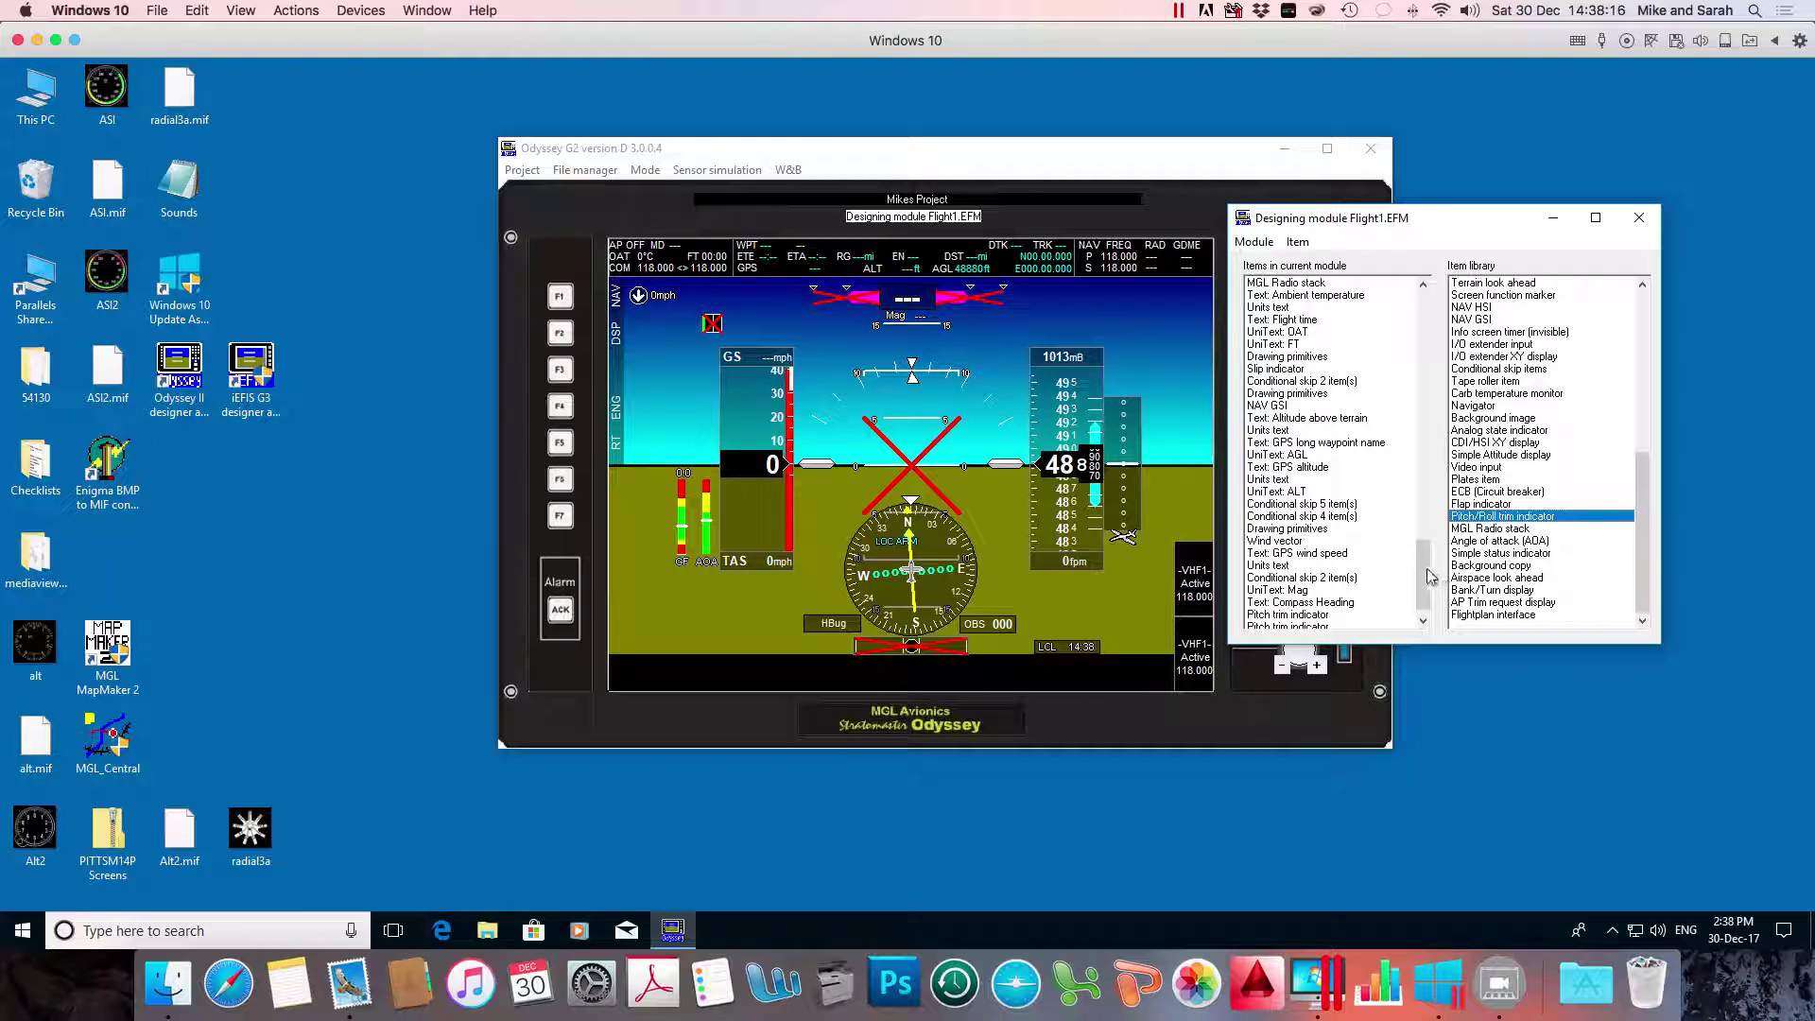
{"action": "scroll", "coordinate": [1314, 609], "scroll_direction": "down", "scroll_amount": 1}
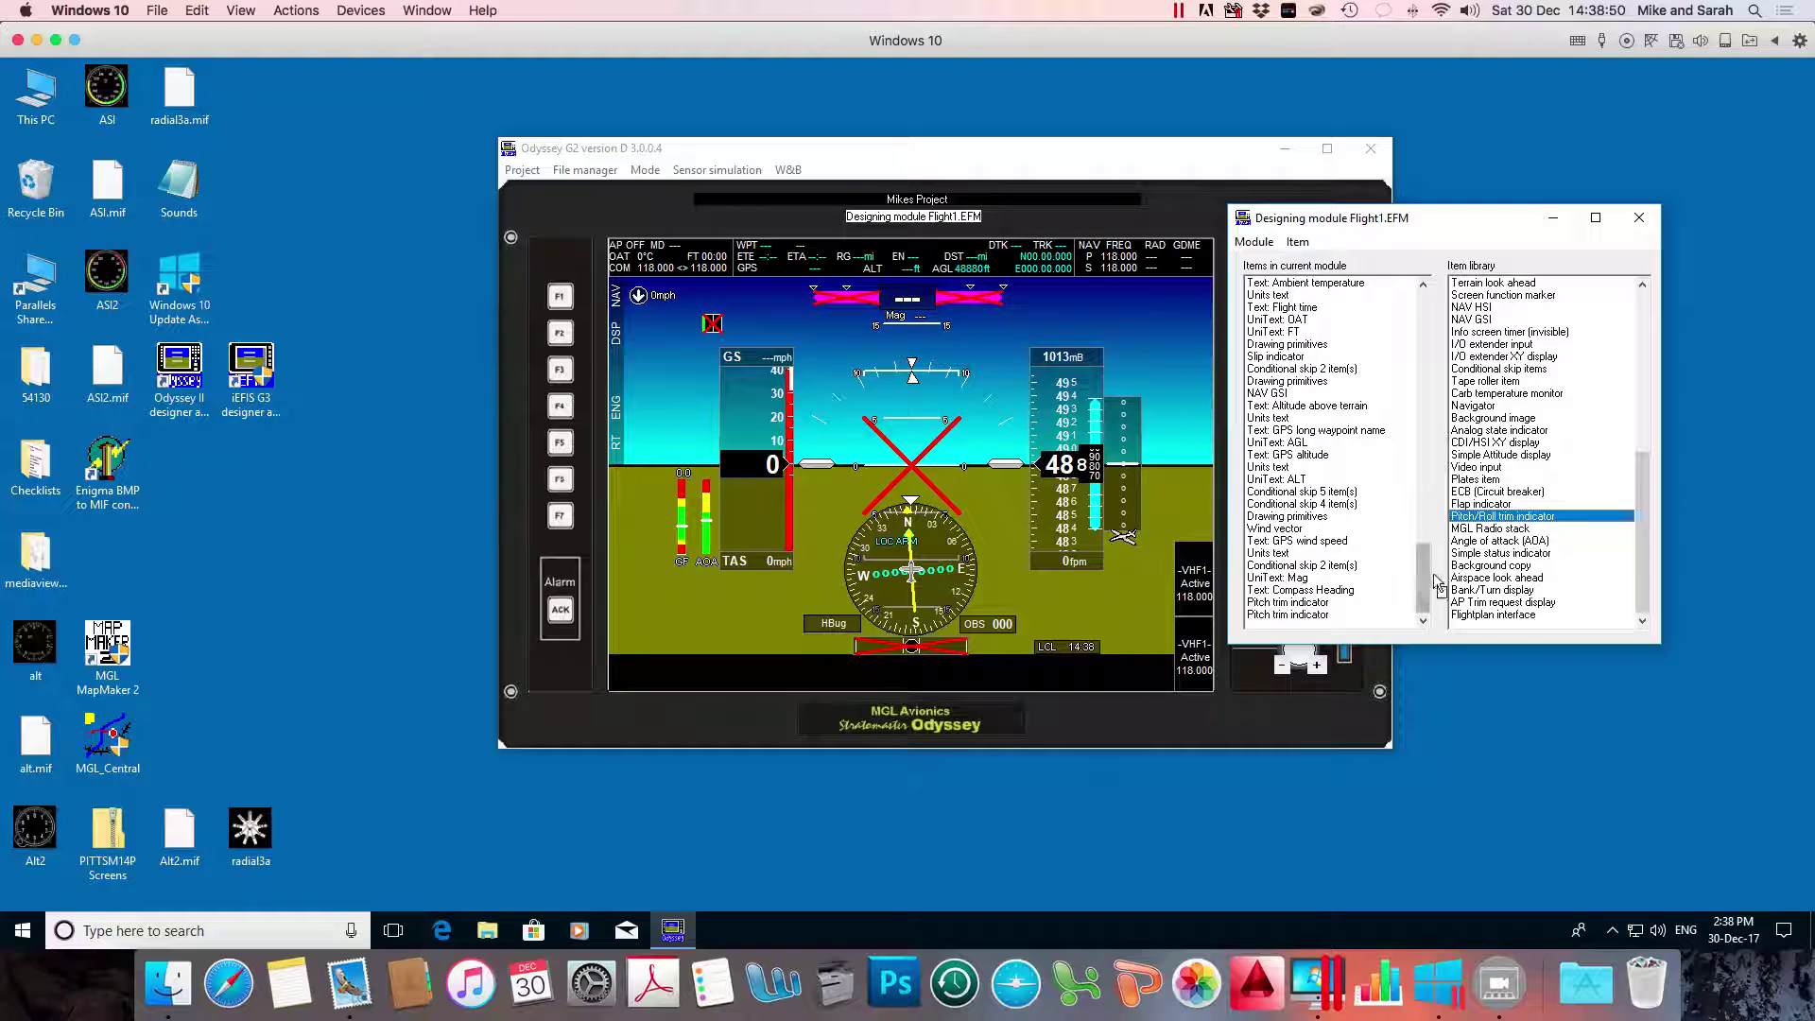
Move the first of the two new pitch trim indicators to X 60, Y 130 on the flight screen
{"action": "left_click", "coordinate": [1286, 602]}
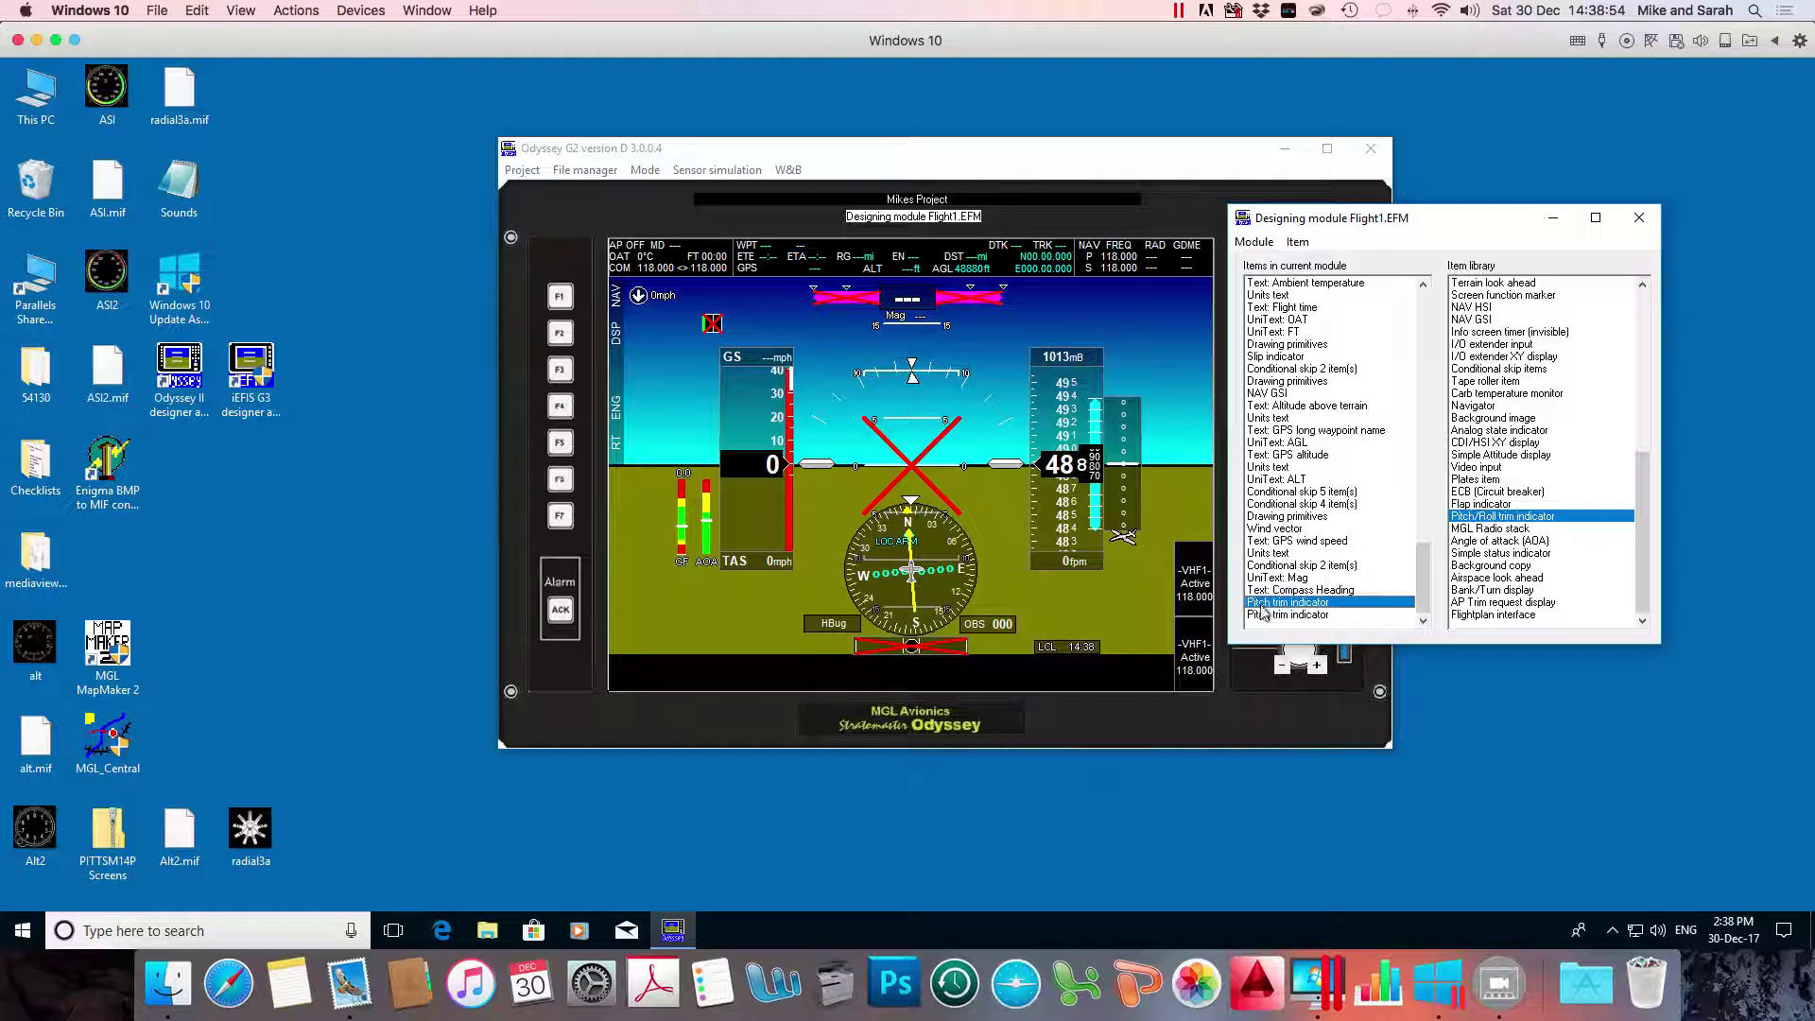
{"action": "double_click", "coordinate": [1261, 605]}
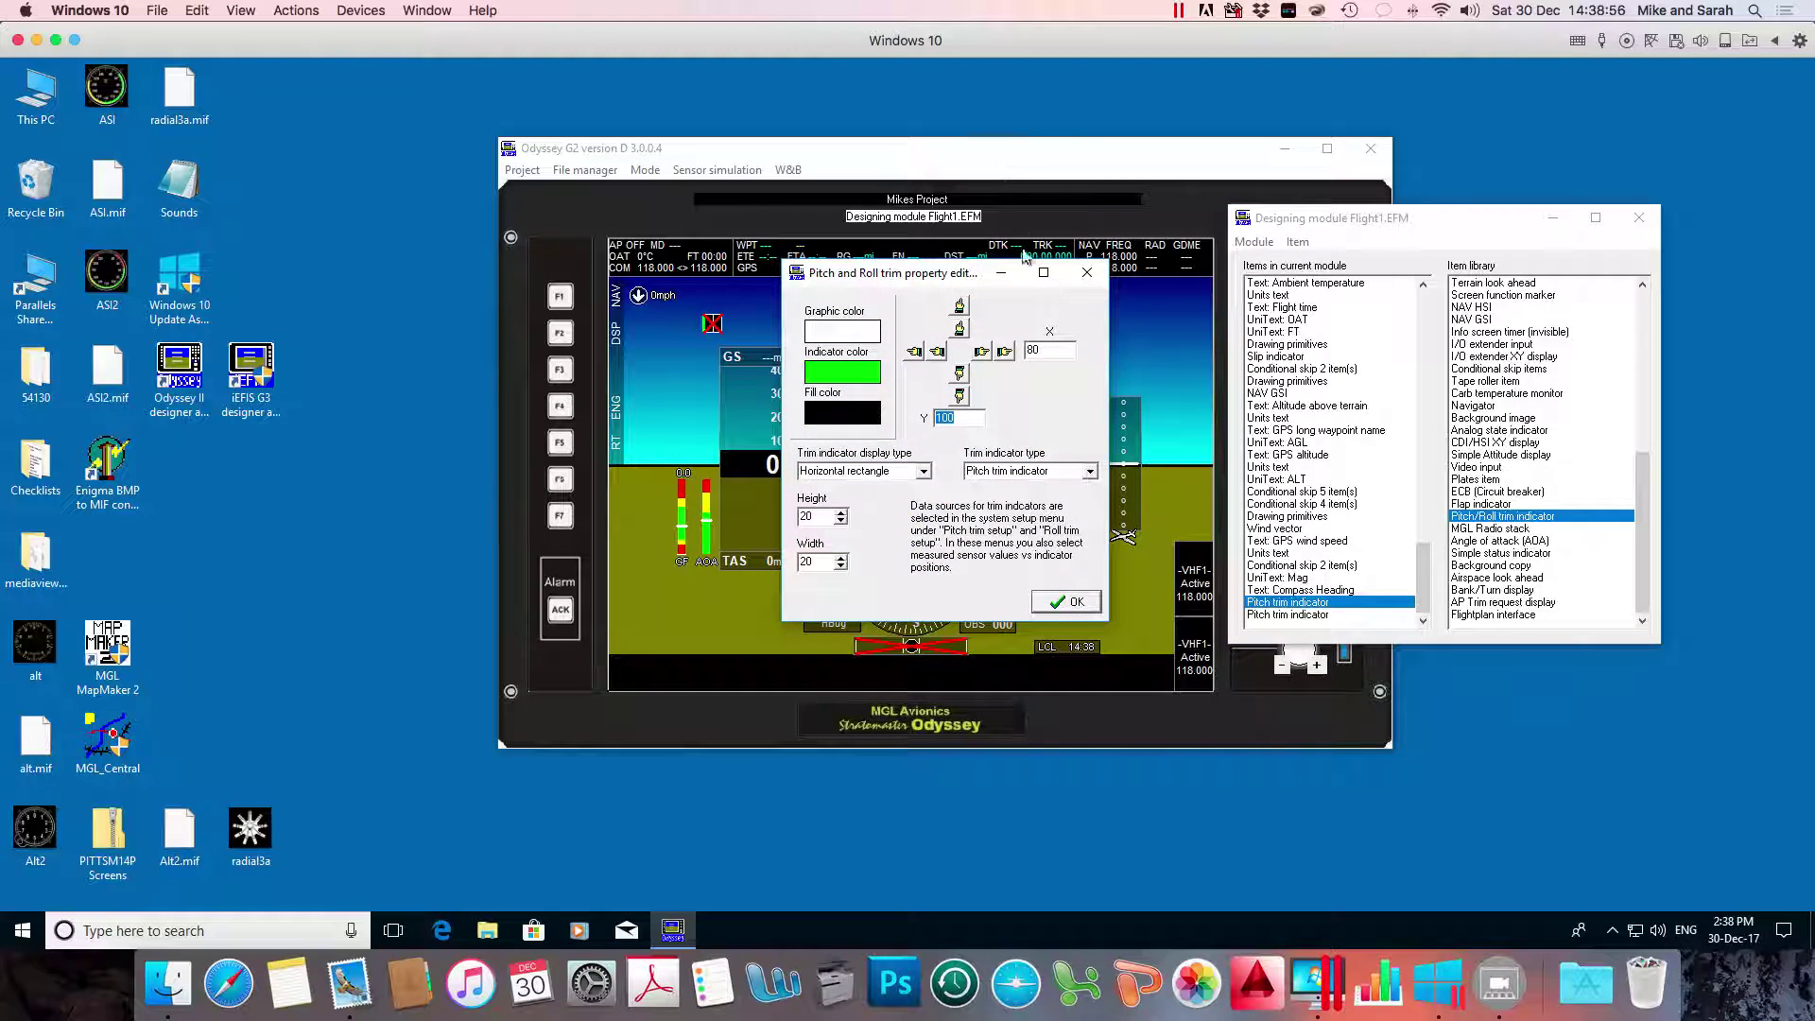
{"action": "left_click_drag", "start_coordinate": [979, 276], "coordinate": [1142, 181]}
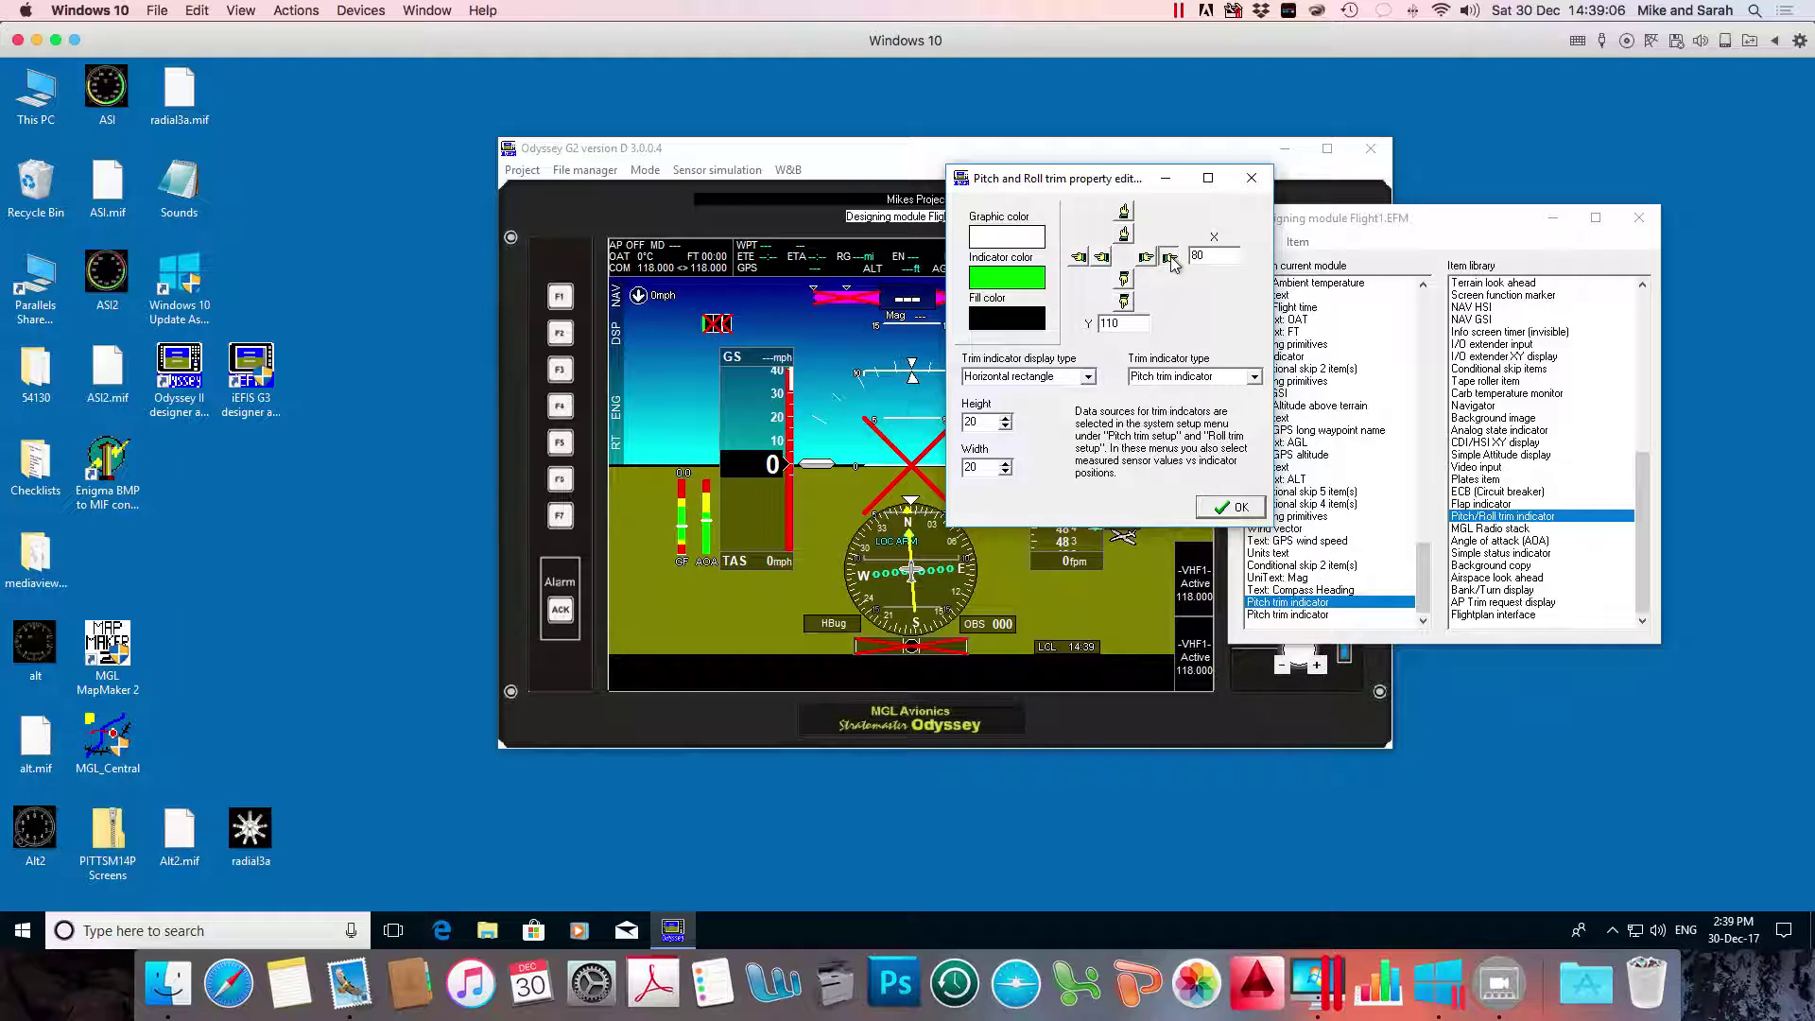
{"action": "left_click", "coordinate": [1170, 258]}
{"action": "left_click", "coordinate": [1125, 214]}
{"action": "left_click", "coordinate": [1125, 213]}
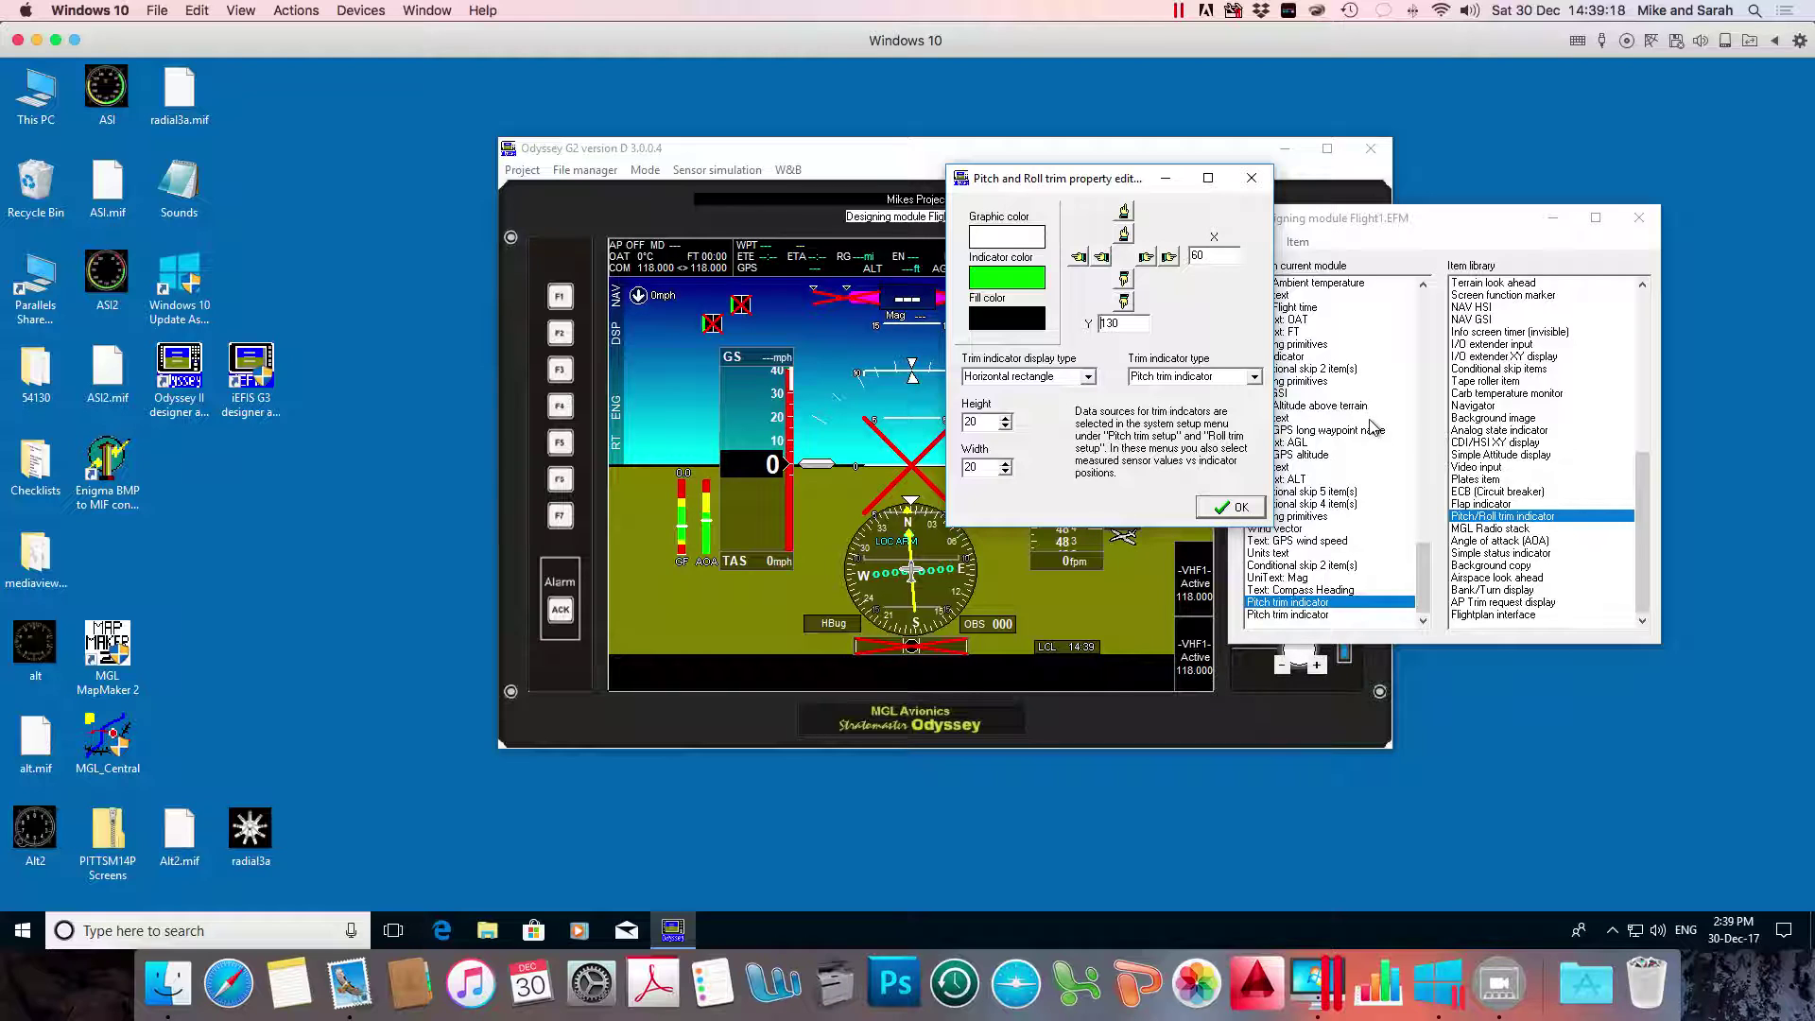
Set the first trim indicator's display type to Vertical rectangle and its indicator type to Pitch trim indicator
{"action": "left_click", "coordinate": [1089, 377]}
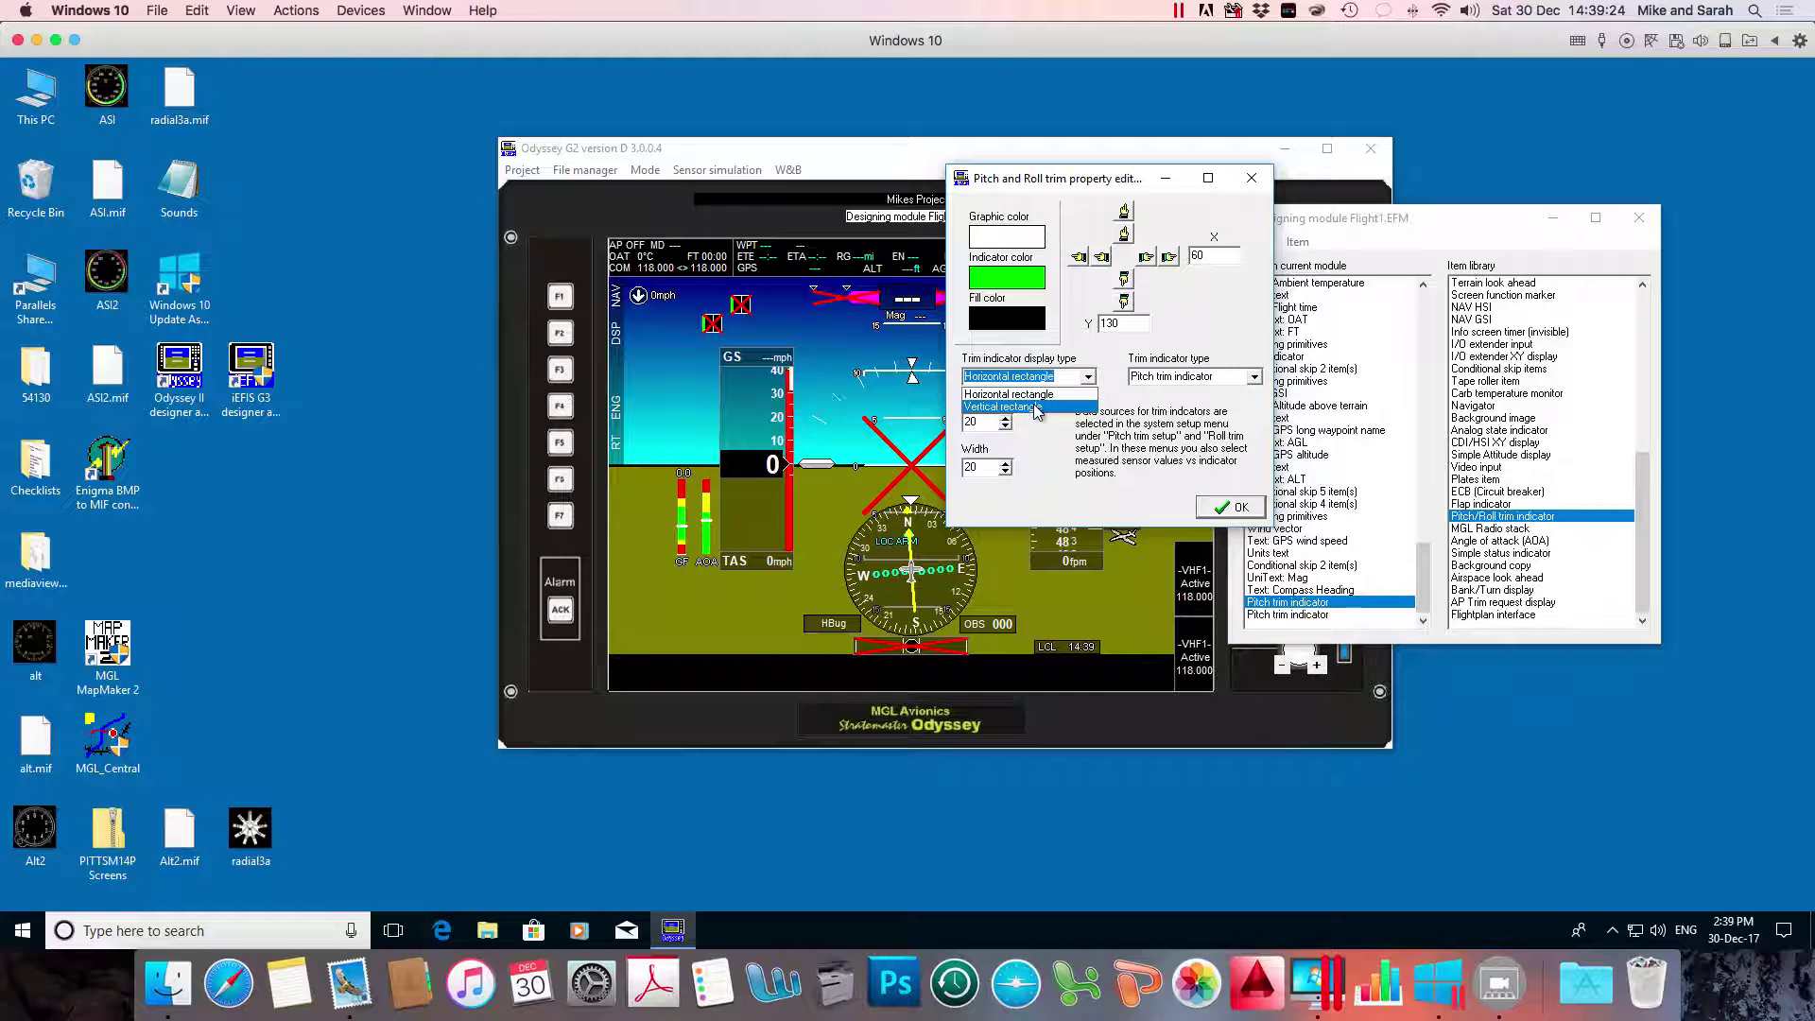
{"action": "left_click", "coordinate": [1037, 408]}
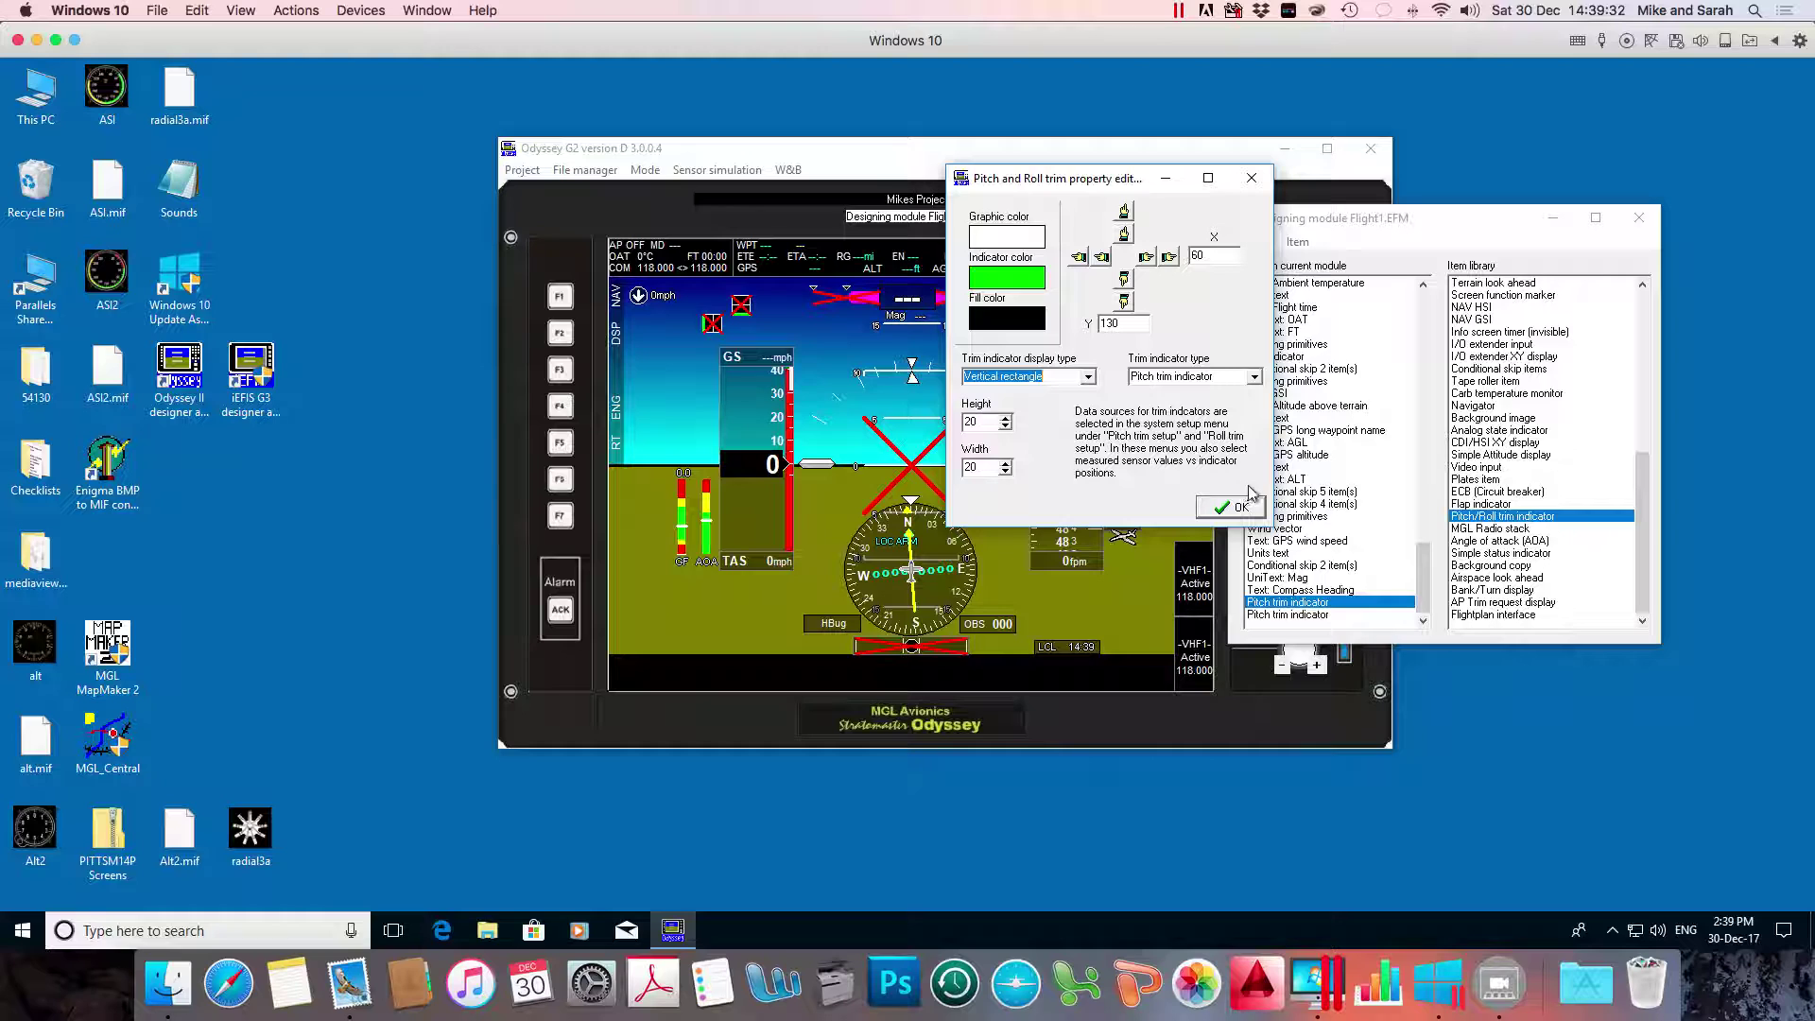
{"action": "left_click", "coordinate": [1255, 377]}
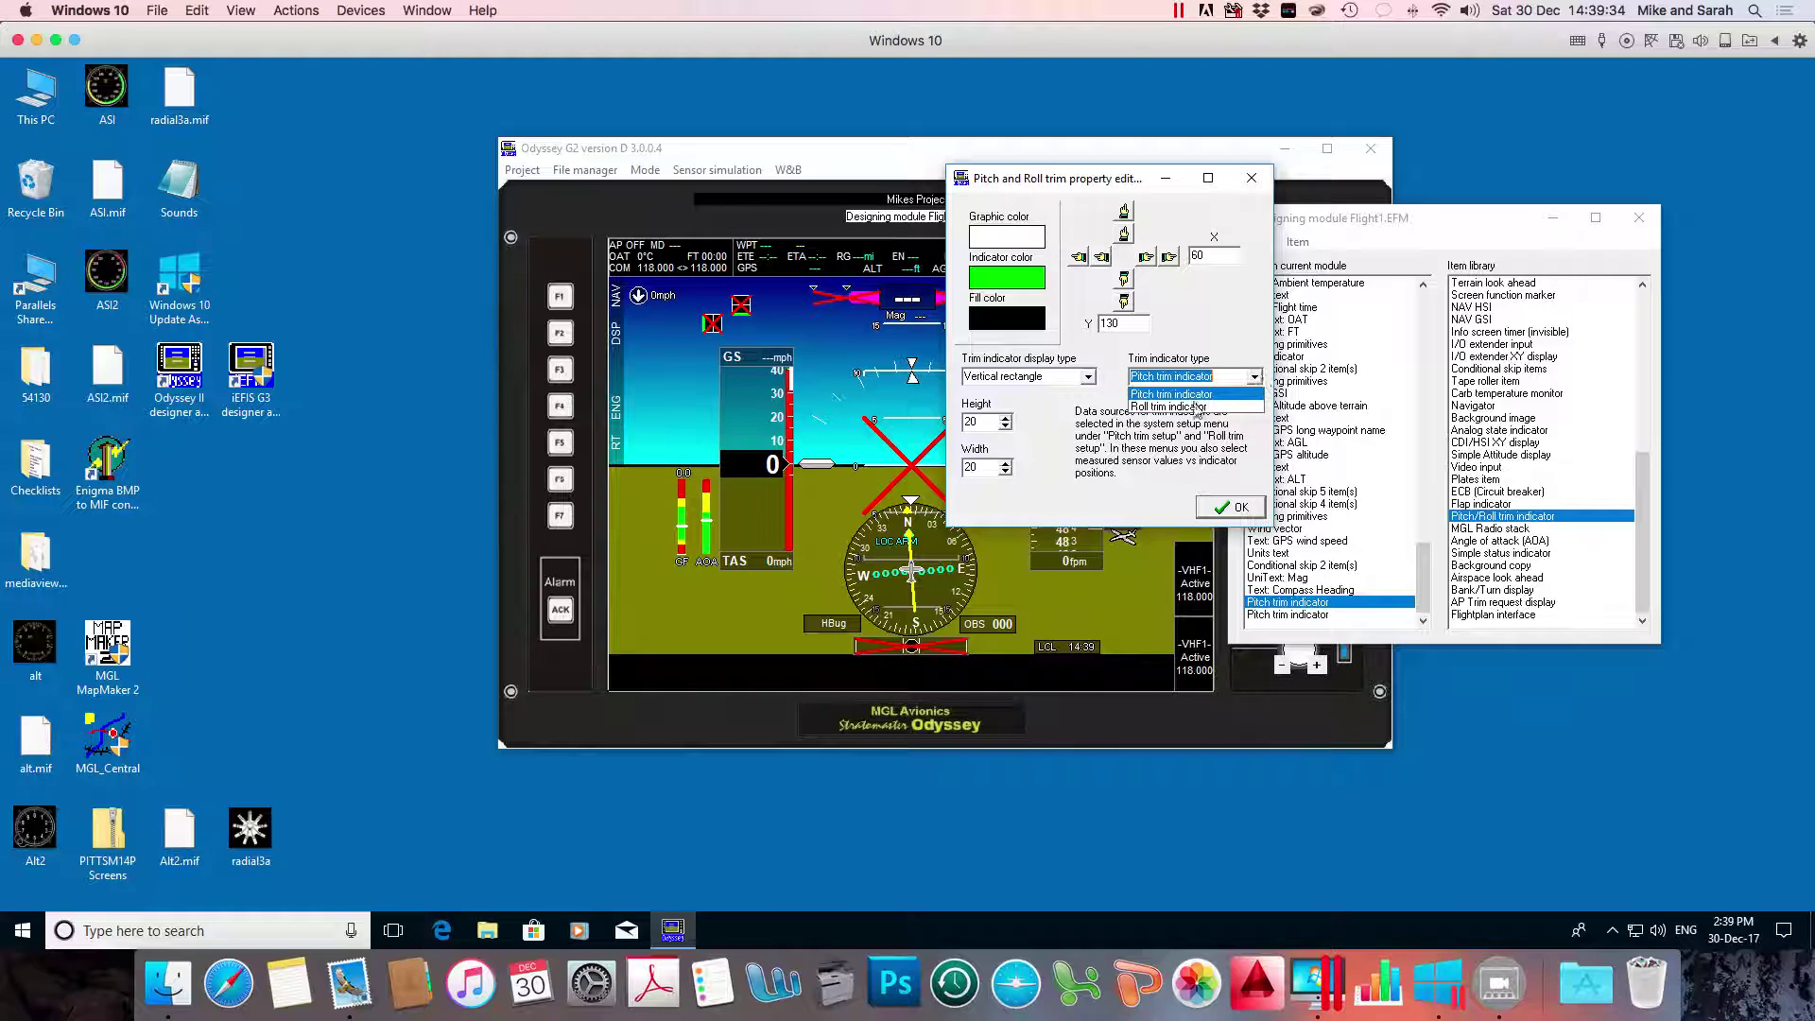
{"action": "left_click", "coordinate": [1176, 394]}
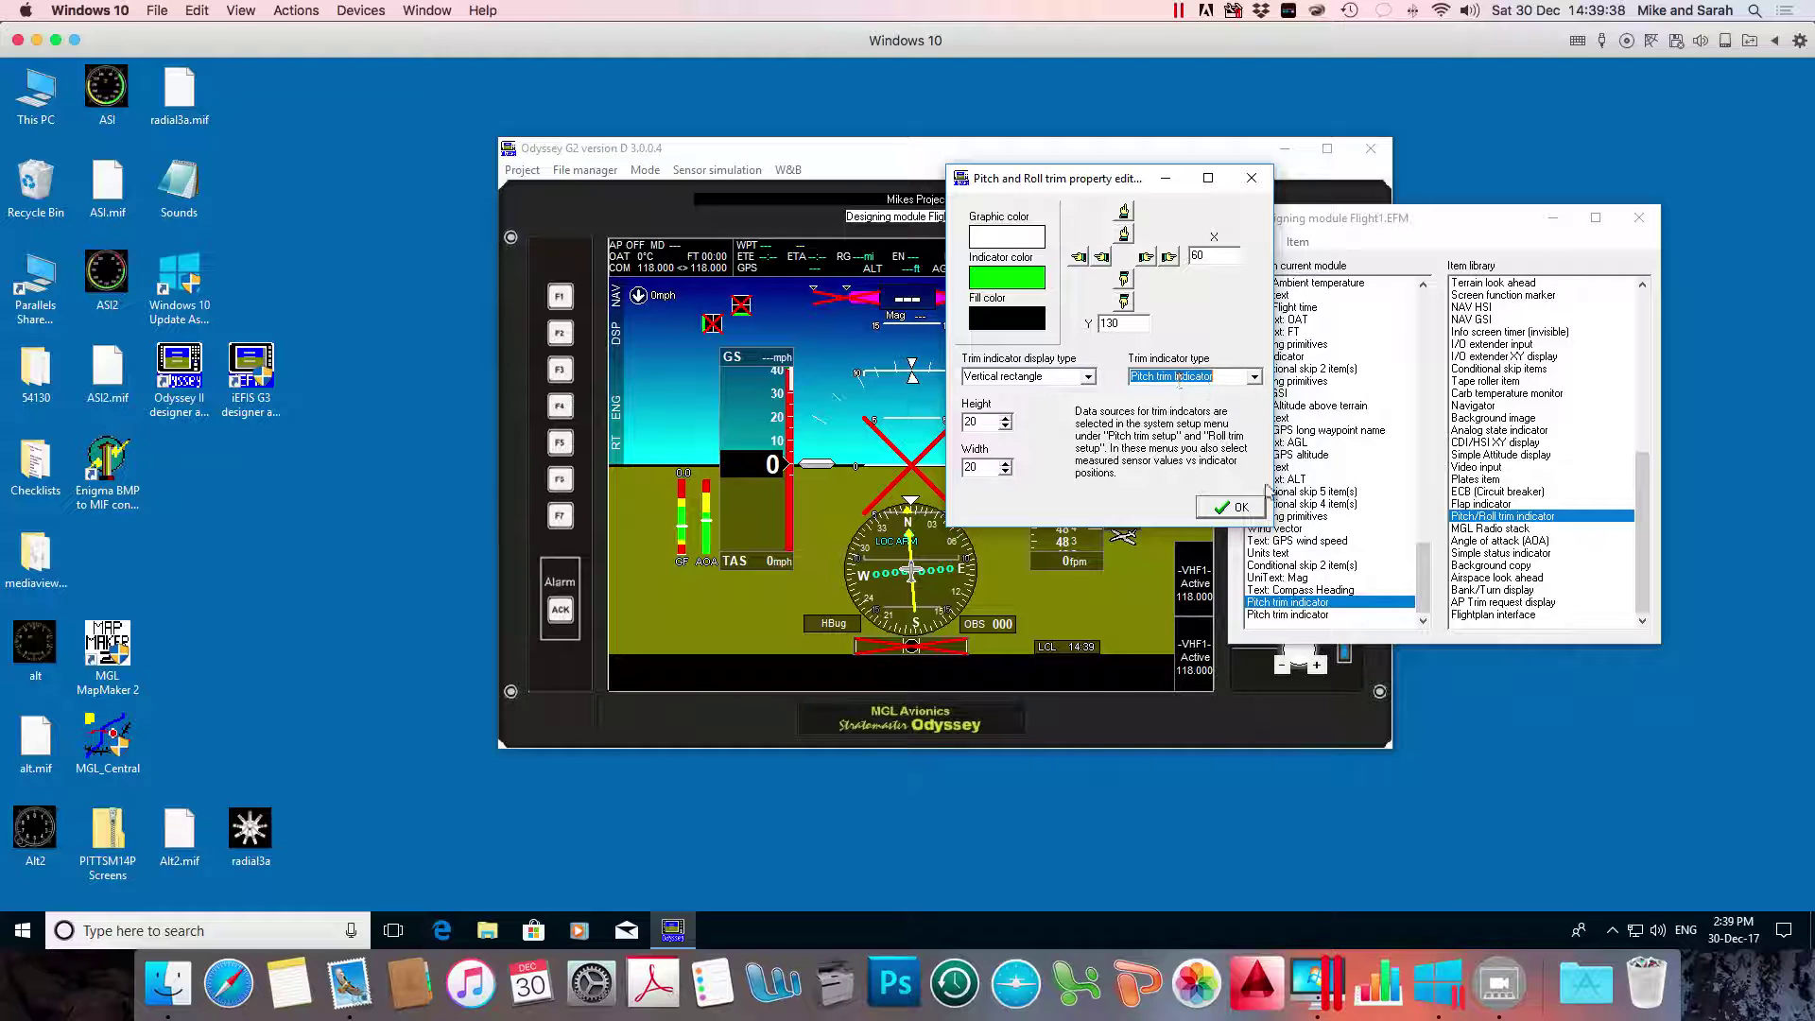
{"action": "left_click", "coordinate": [1238, 510]}
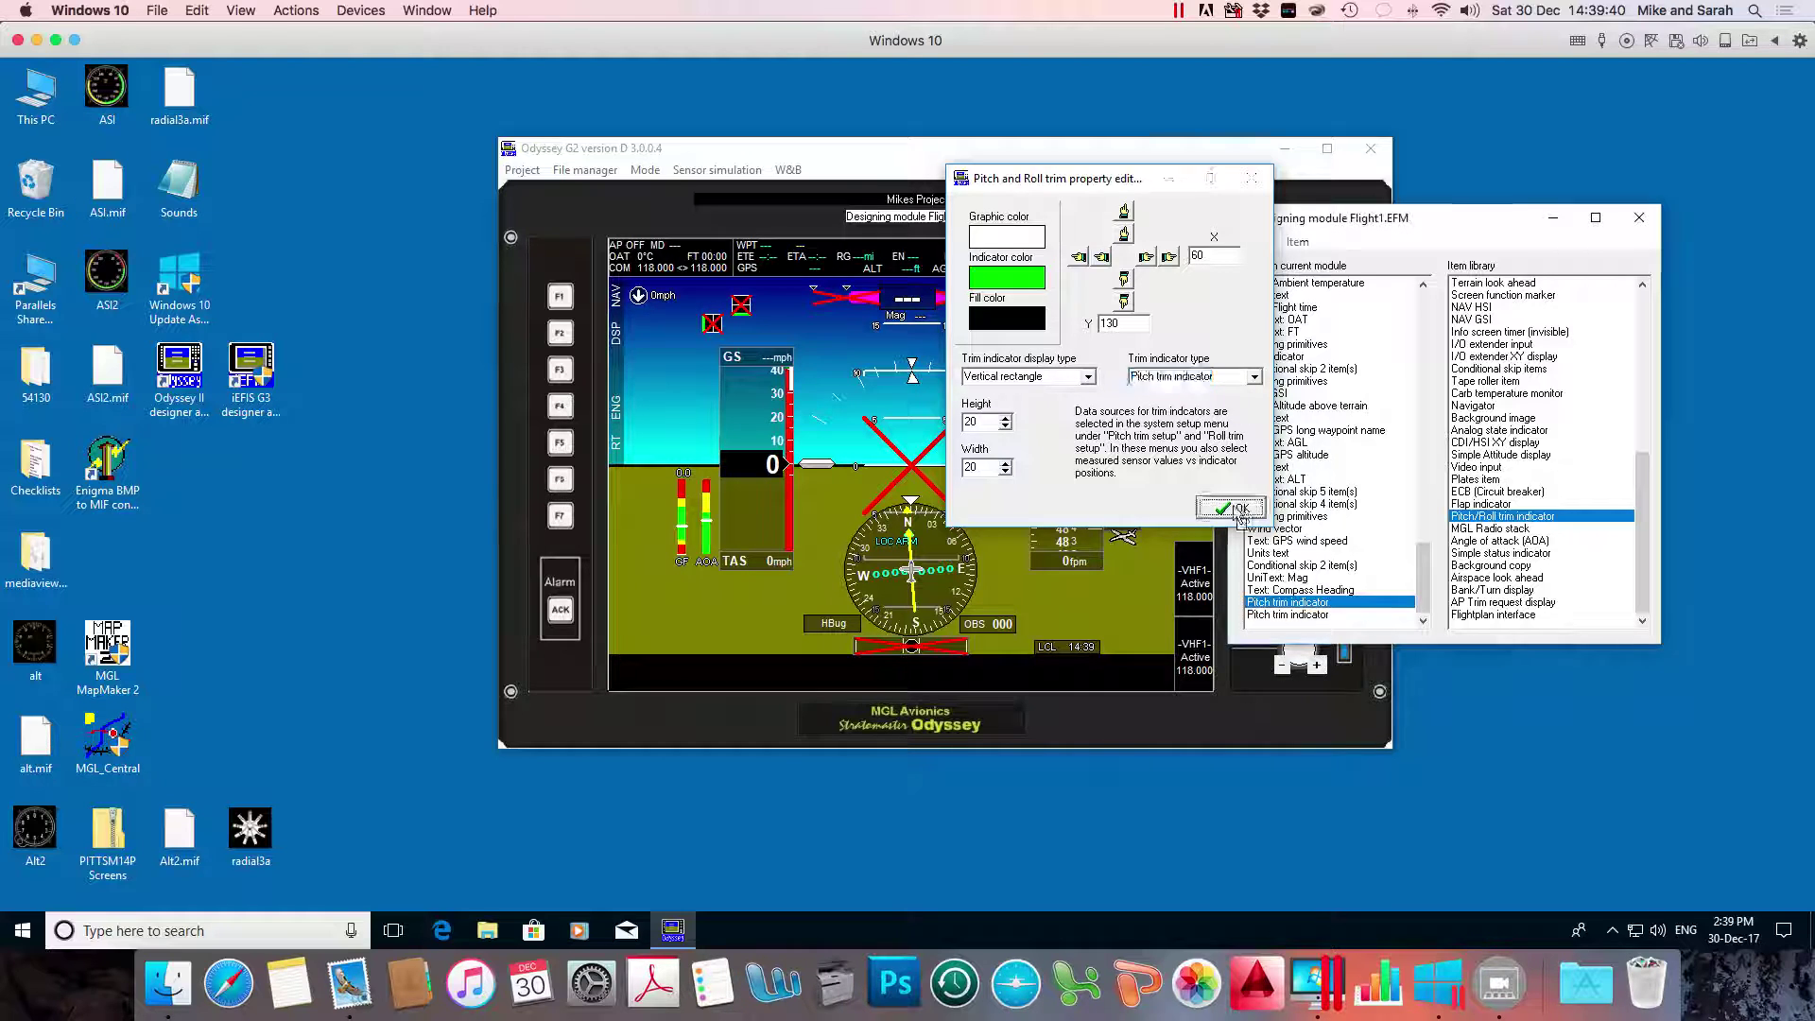
Move the second trim indicator beside the first one, to X 60, Y 160
{"action": "left_click", "coordinate": [1265, 615]}
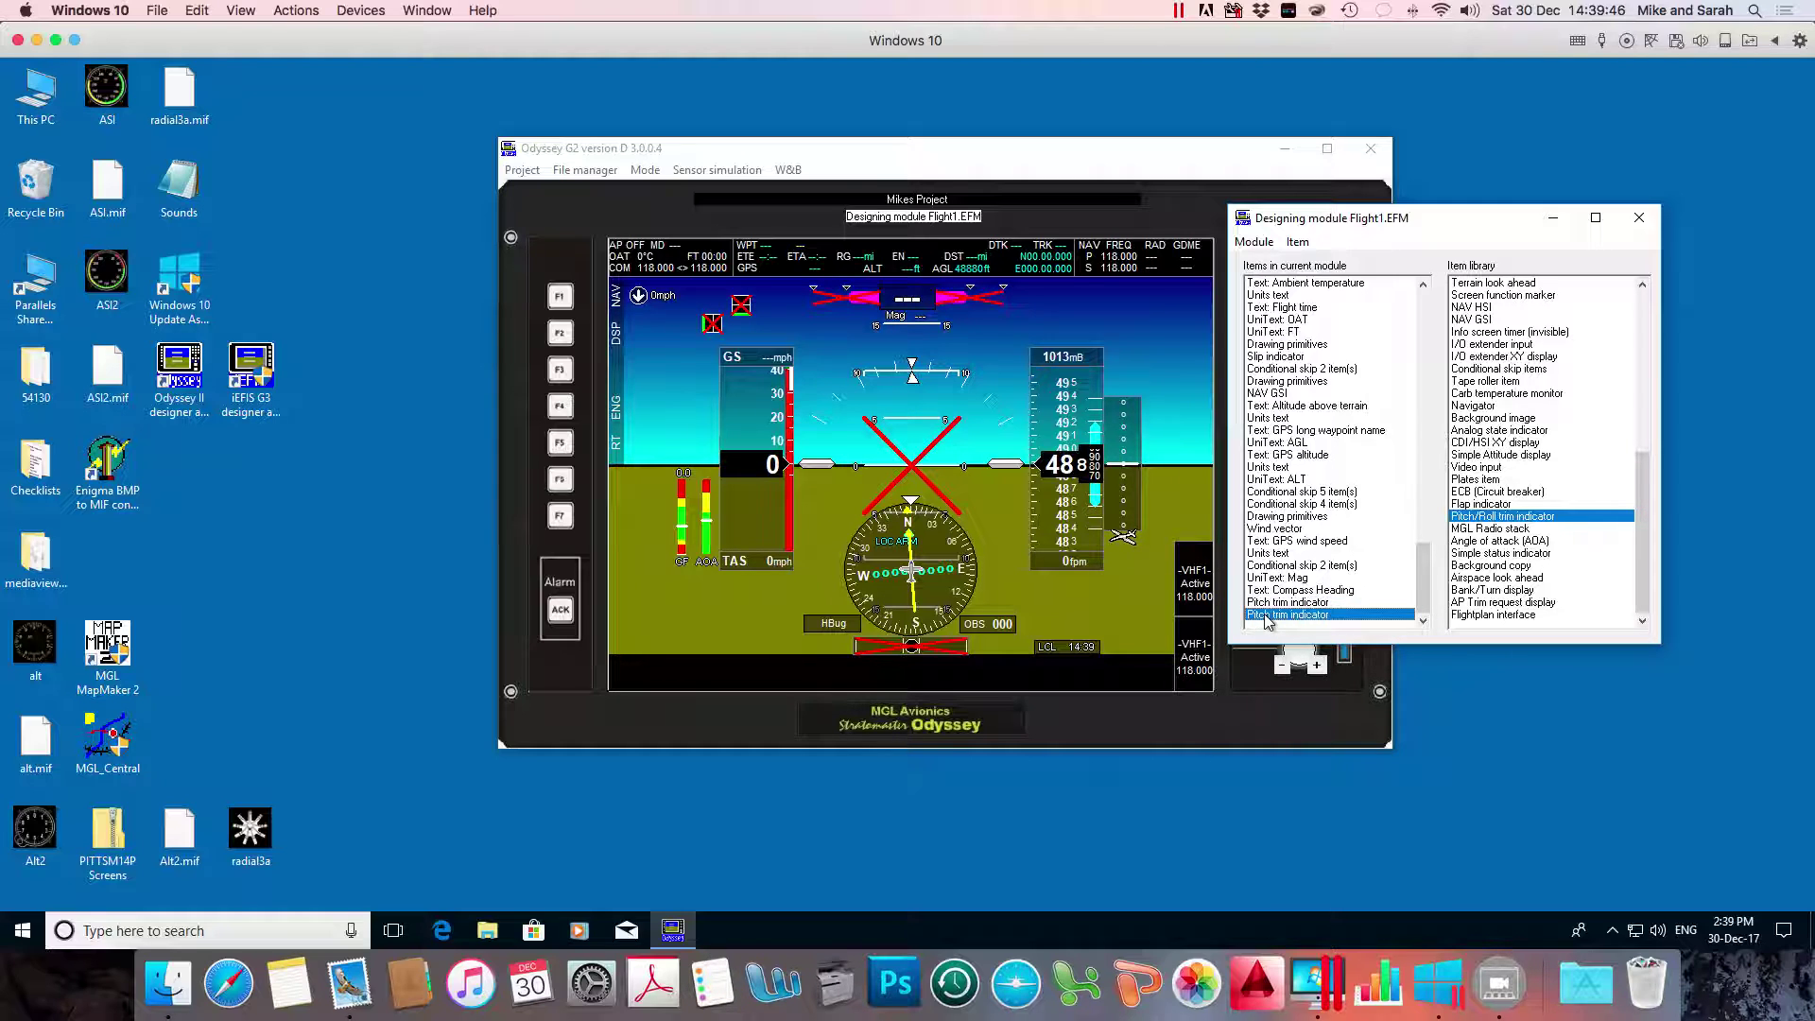
{"action": "double_click", "coordinate": [1267, 615]}
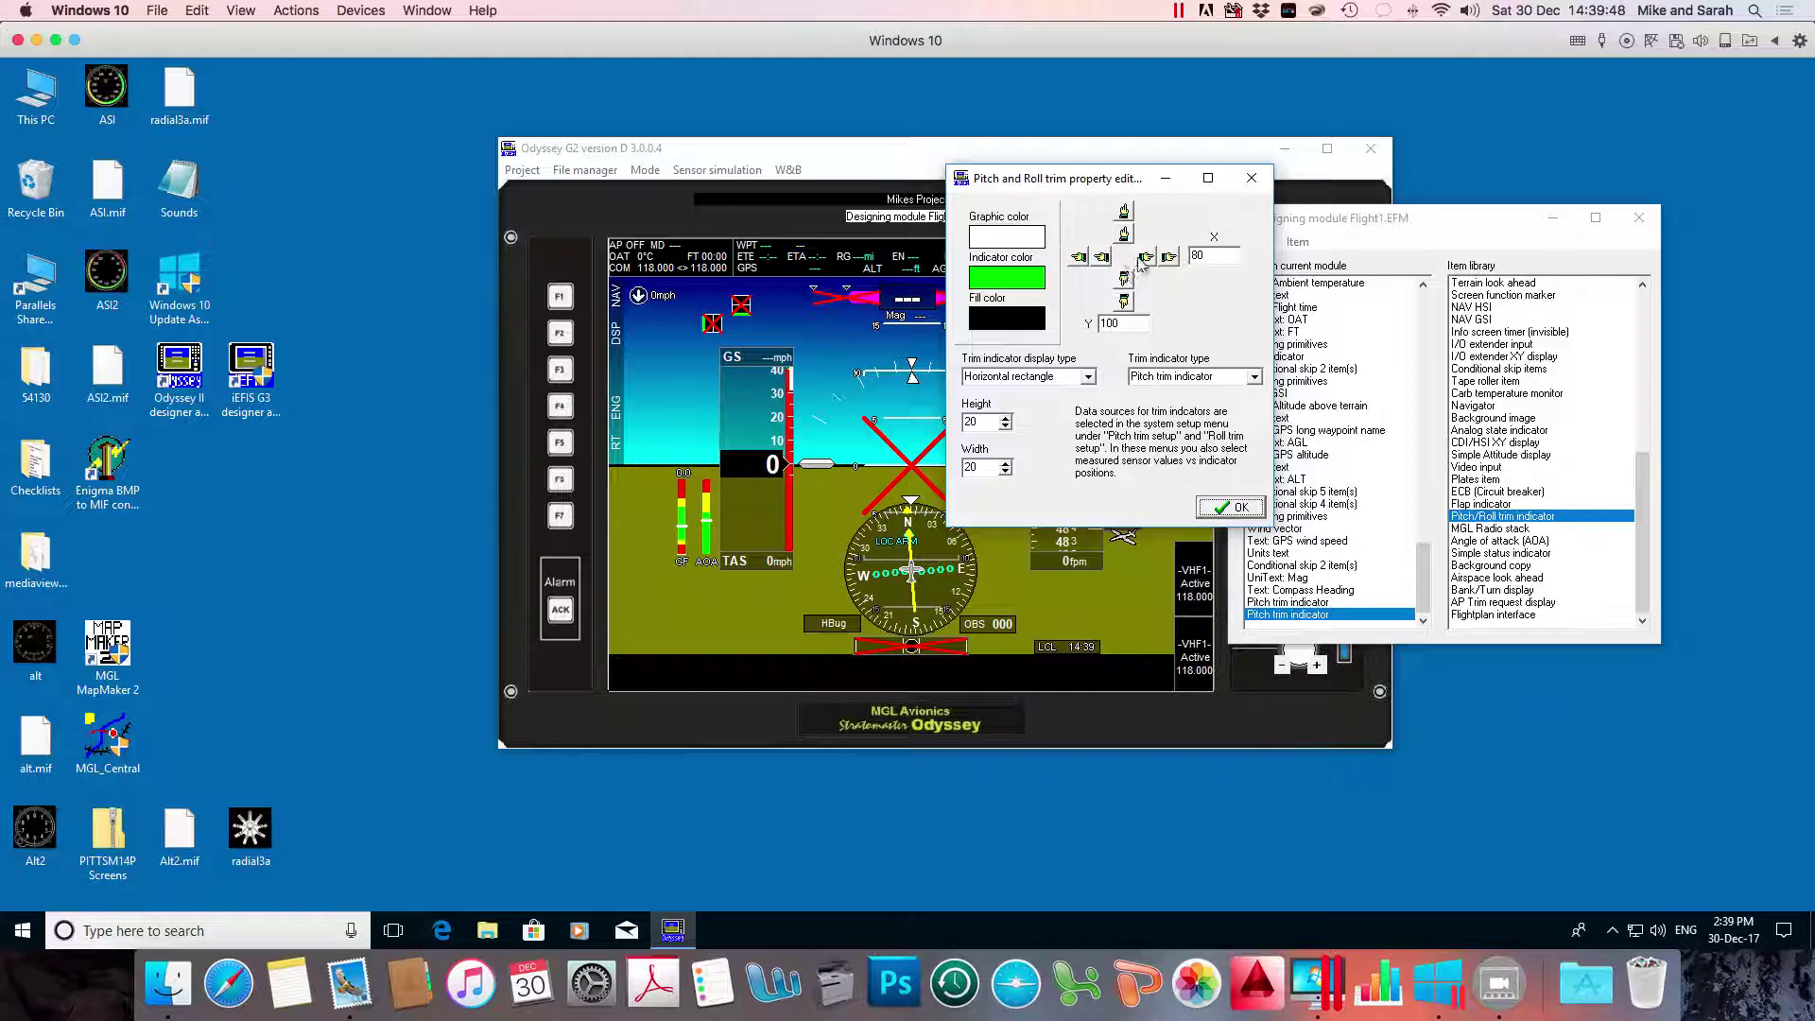
{"action": "left_click", "coordinate": [1169, 257]}
{"action": "left_click", "coordinate": [1169, 257]}
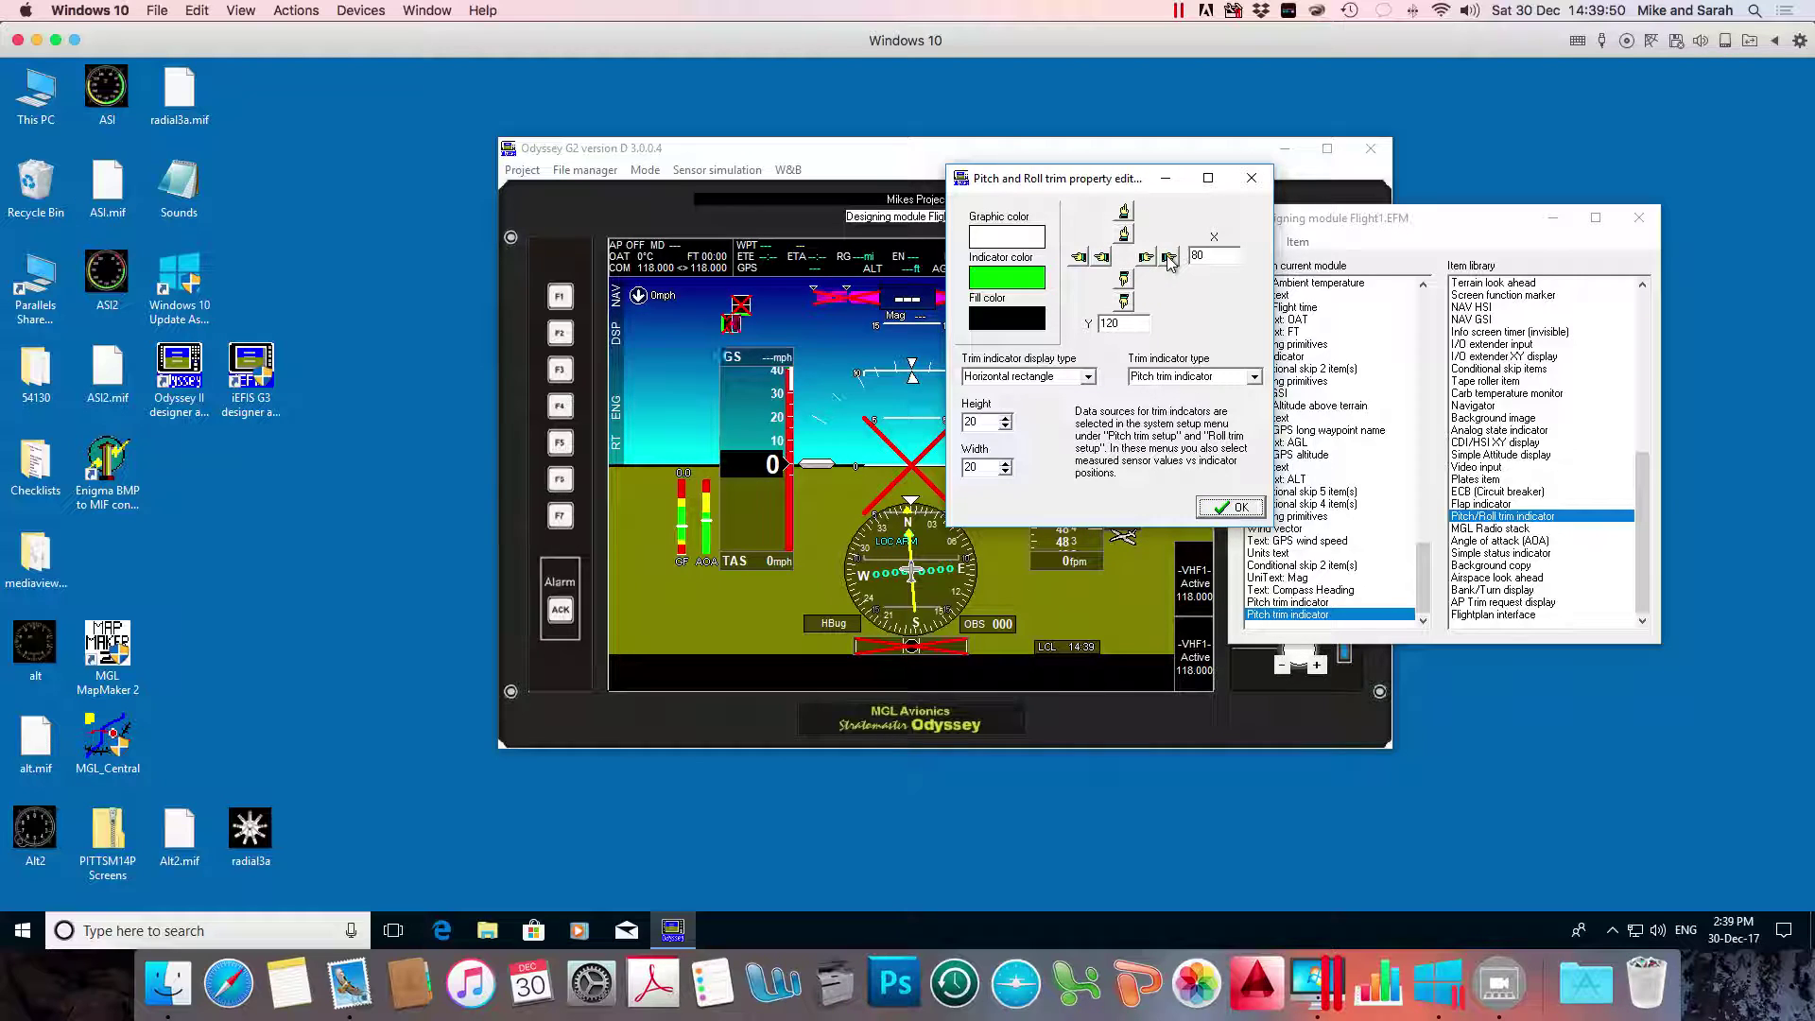
{"action": "left_click", "coordinate": [1169, 257]}
{"action": "left_click", "coordinate": [1169, 257]}
{"action": "left_click", "coordinate": [1169, 258]}
{"action": "left_click", "coordinate": [1170, 257]}
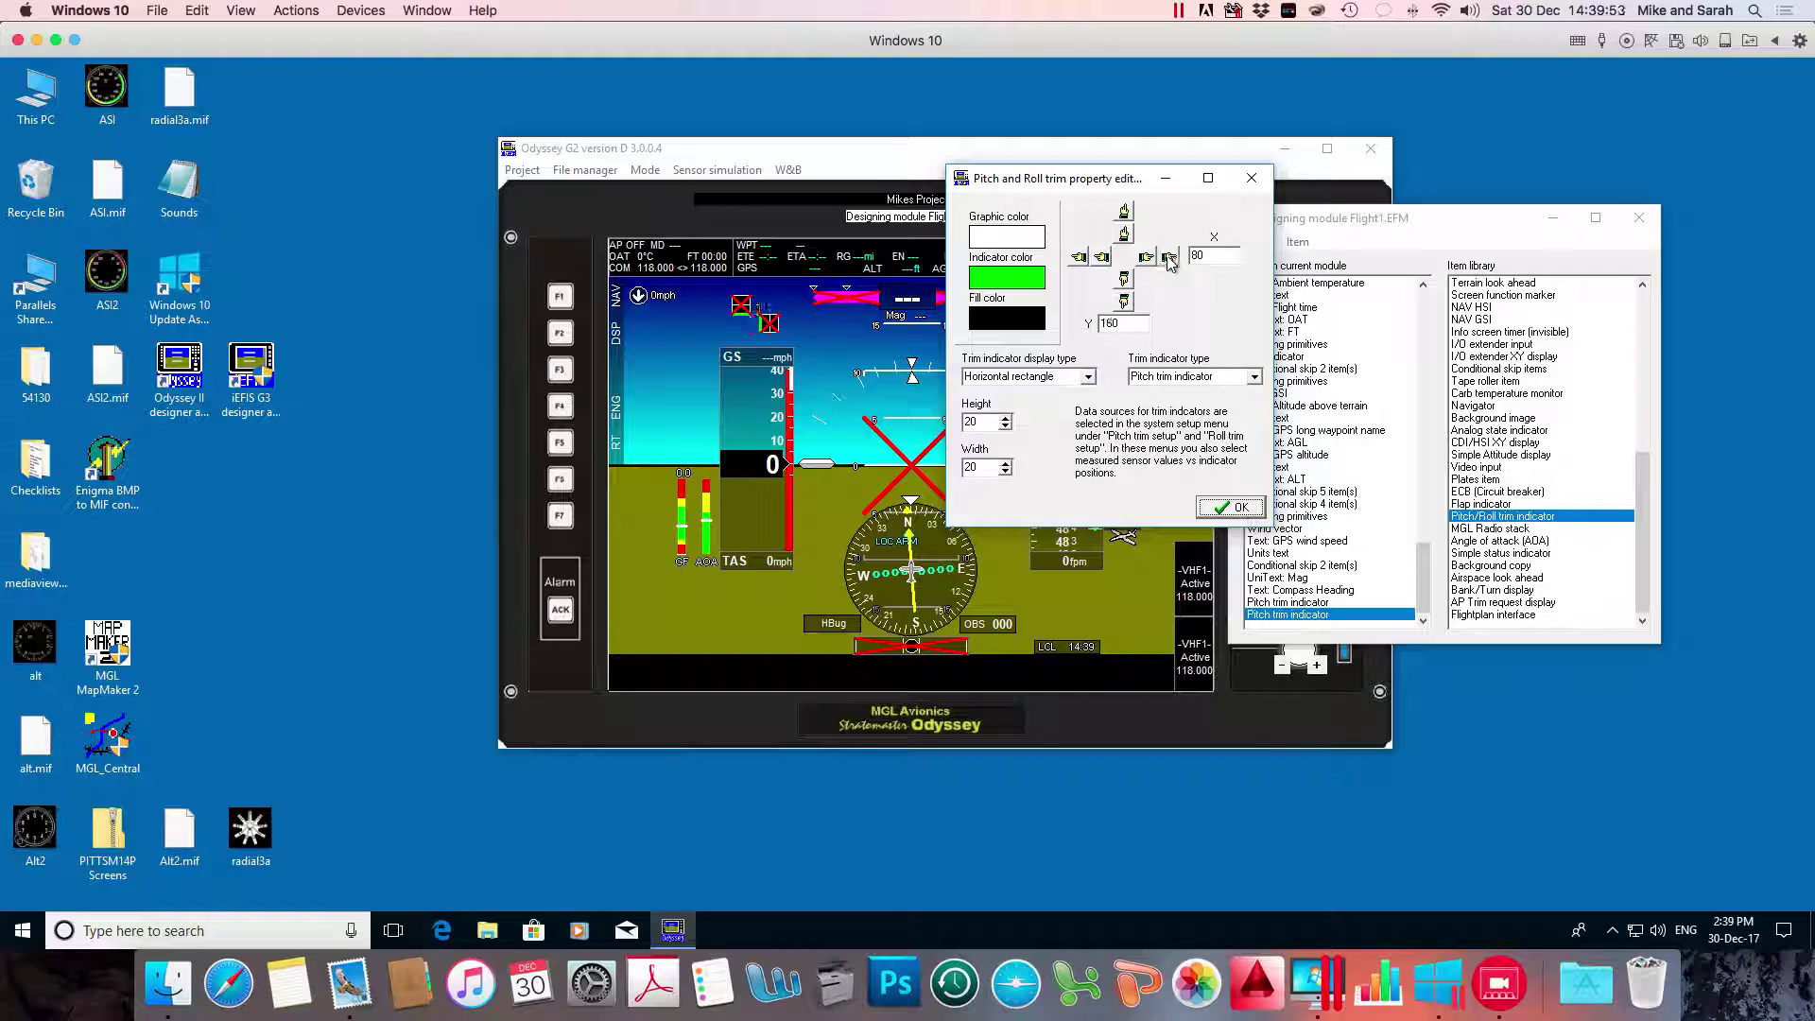
{"action": "left_click", "coordinate": [1123, 213]}
{"action": "left_click", "coordinate": [1124, 213]}
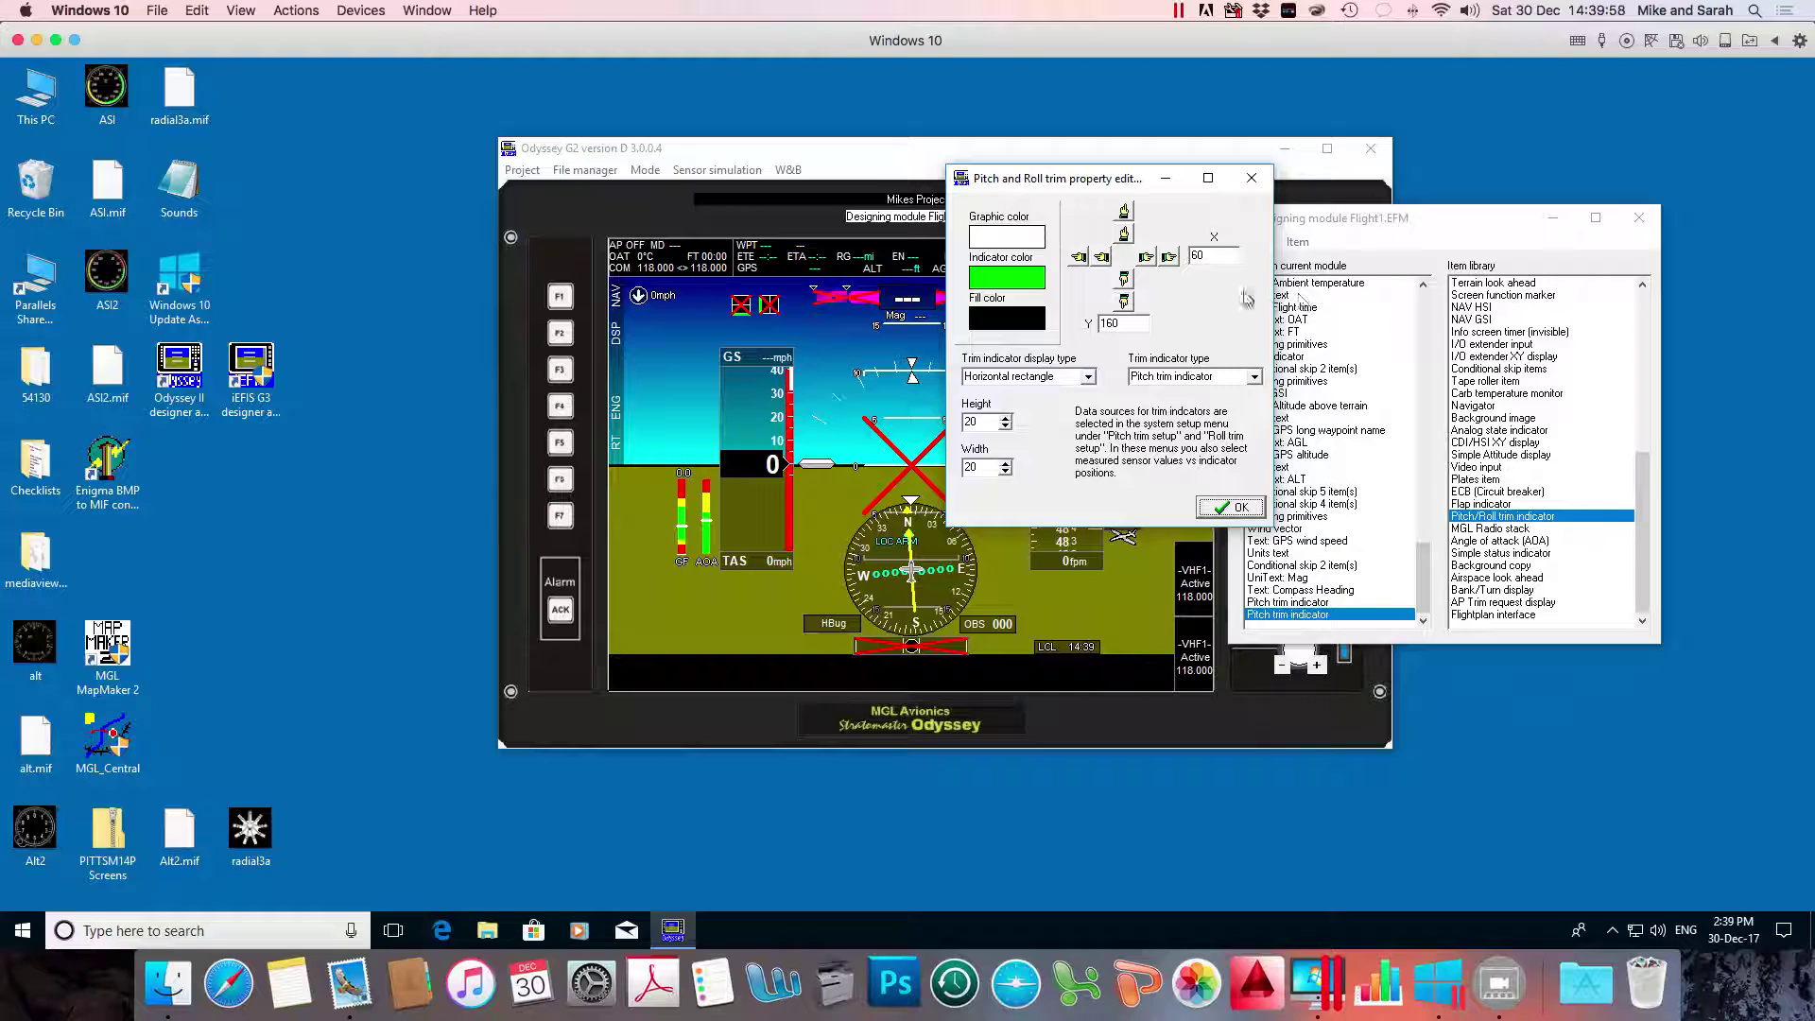
Change the second trim indicator's type to Roll trim indicator and accept its properties
{"action": "left_click", "coordinate": [1255, 377]}
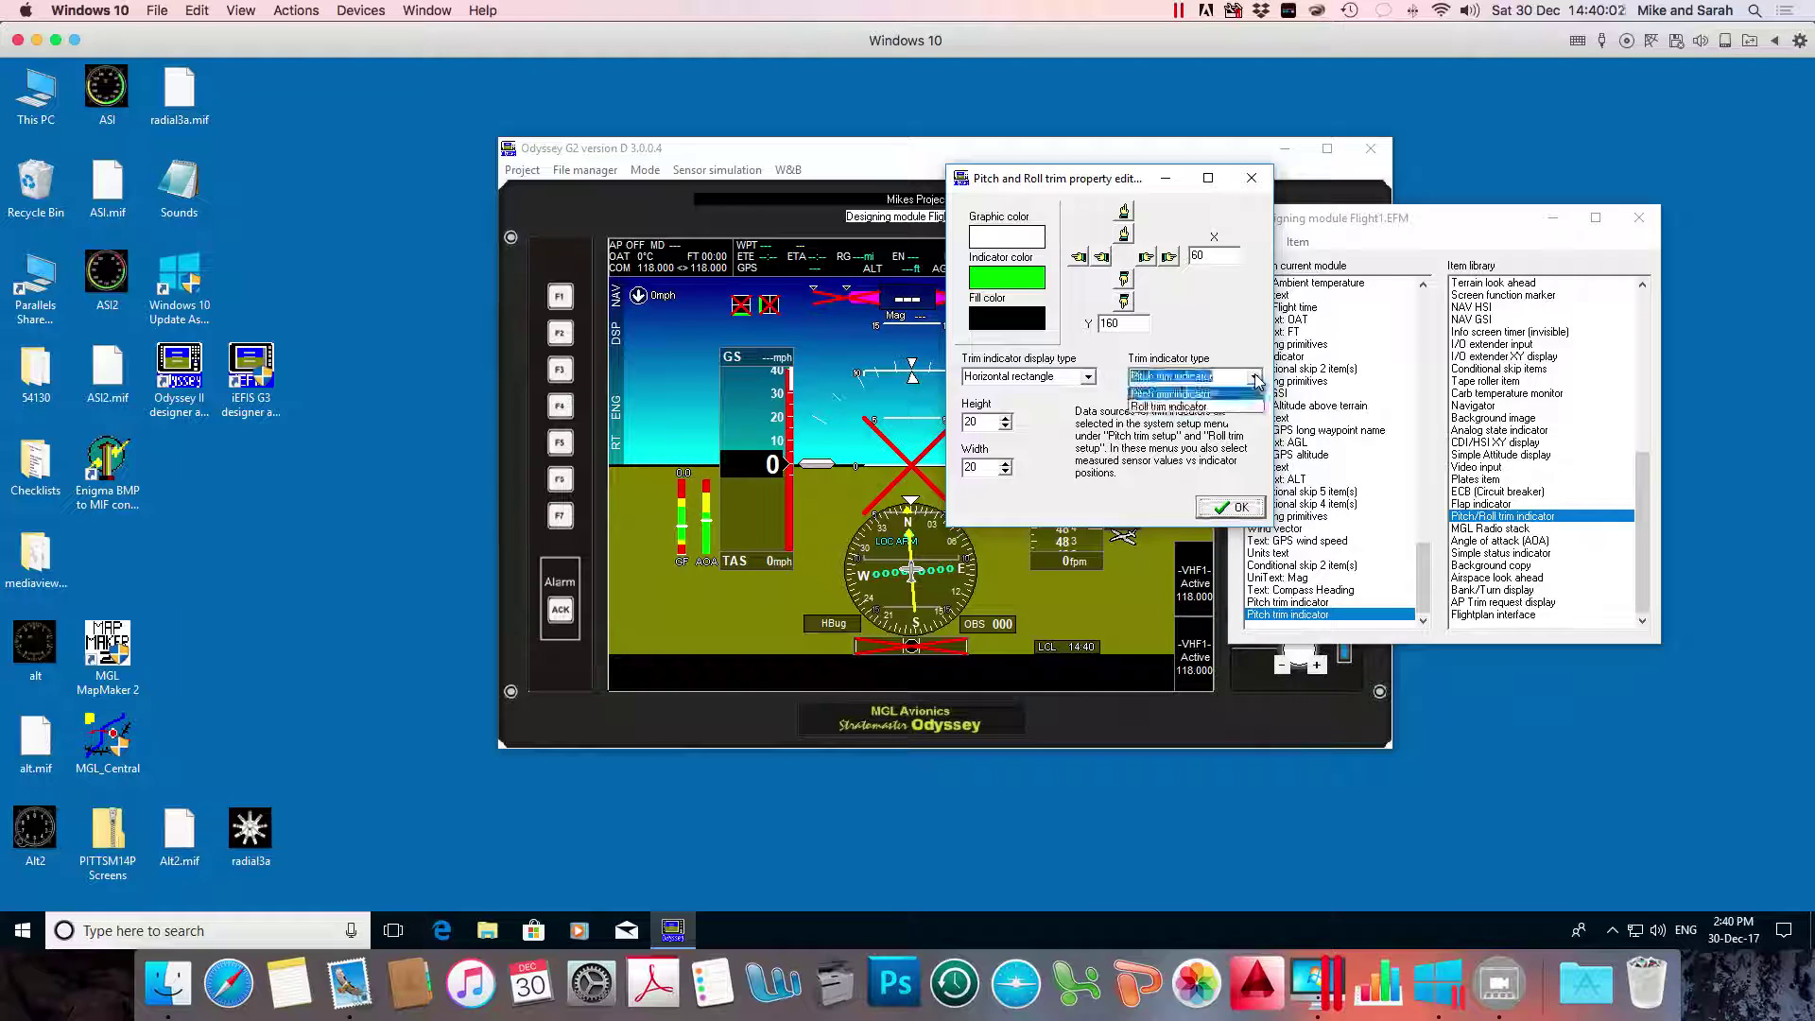
{"action": "left_click", "coordinate": [1168, 406]}
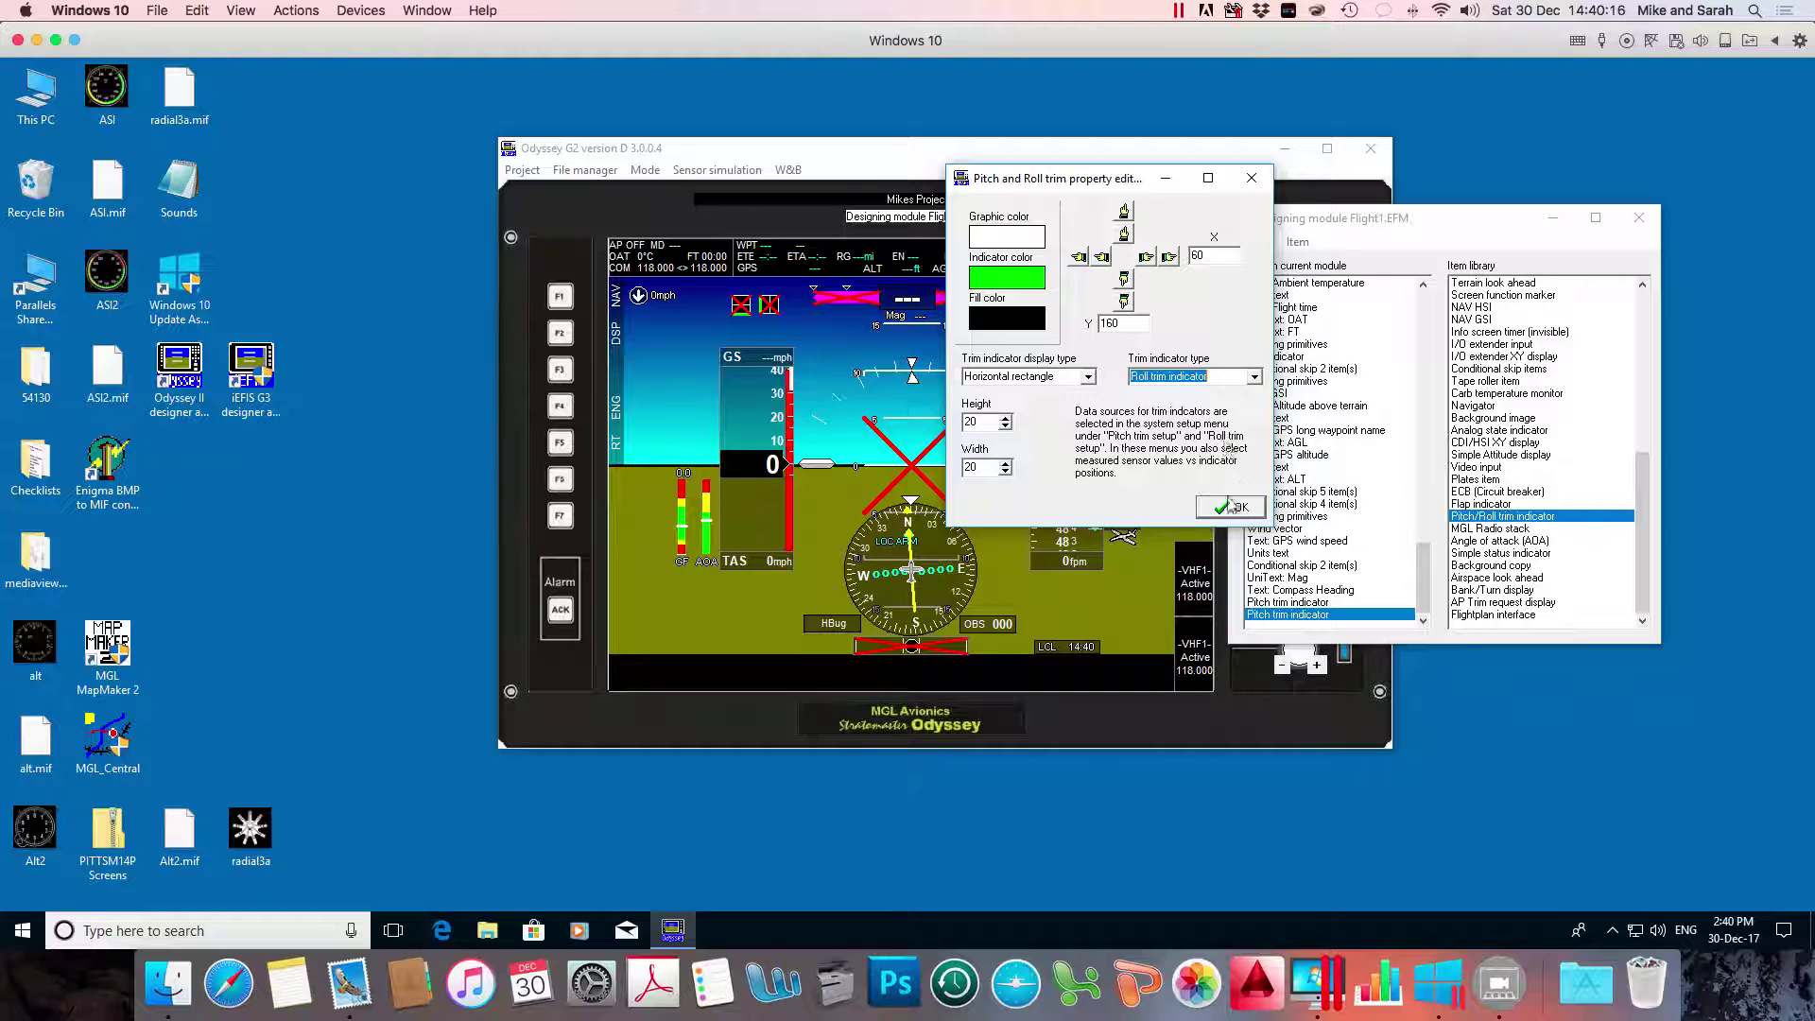
{"action": "left_click", "coordinate": [1229, 506]}
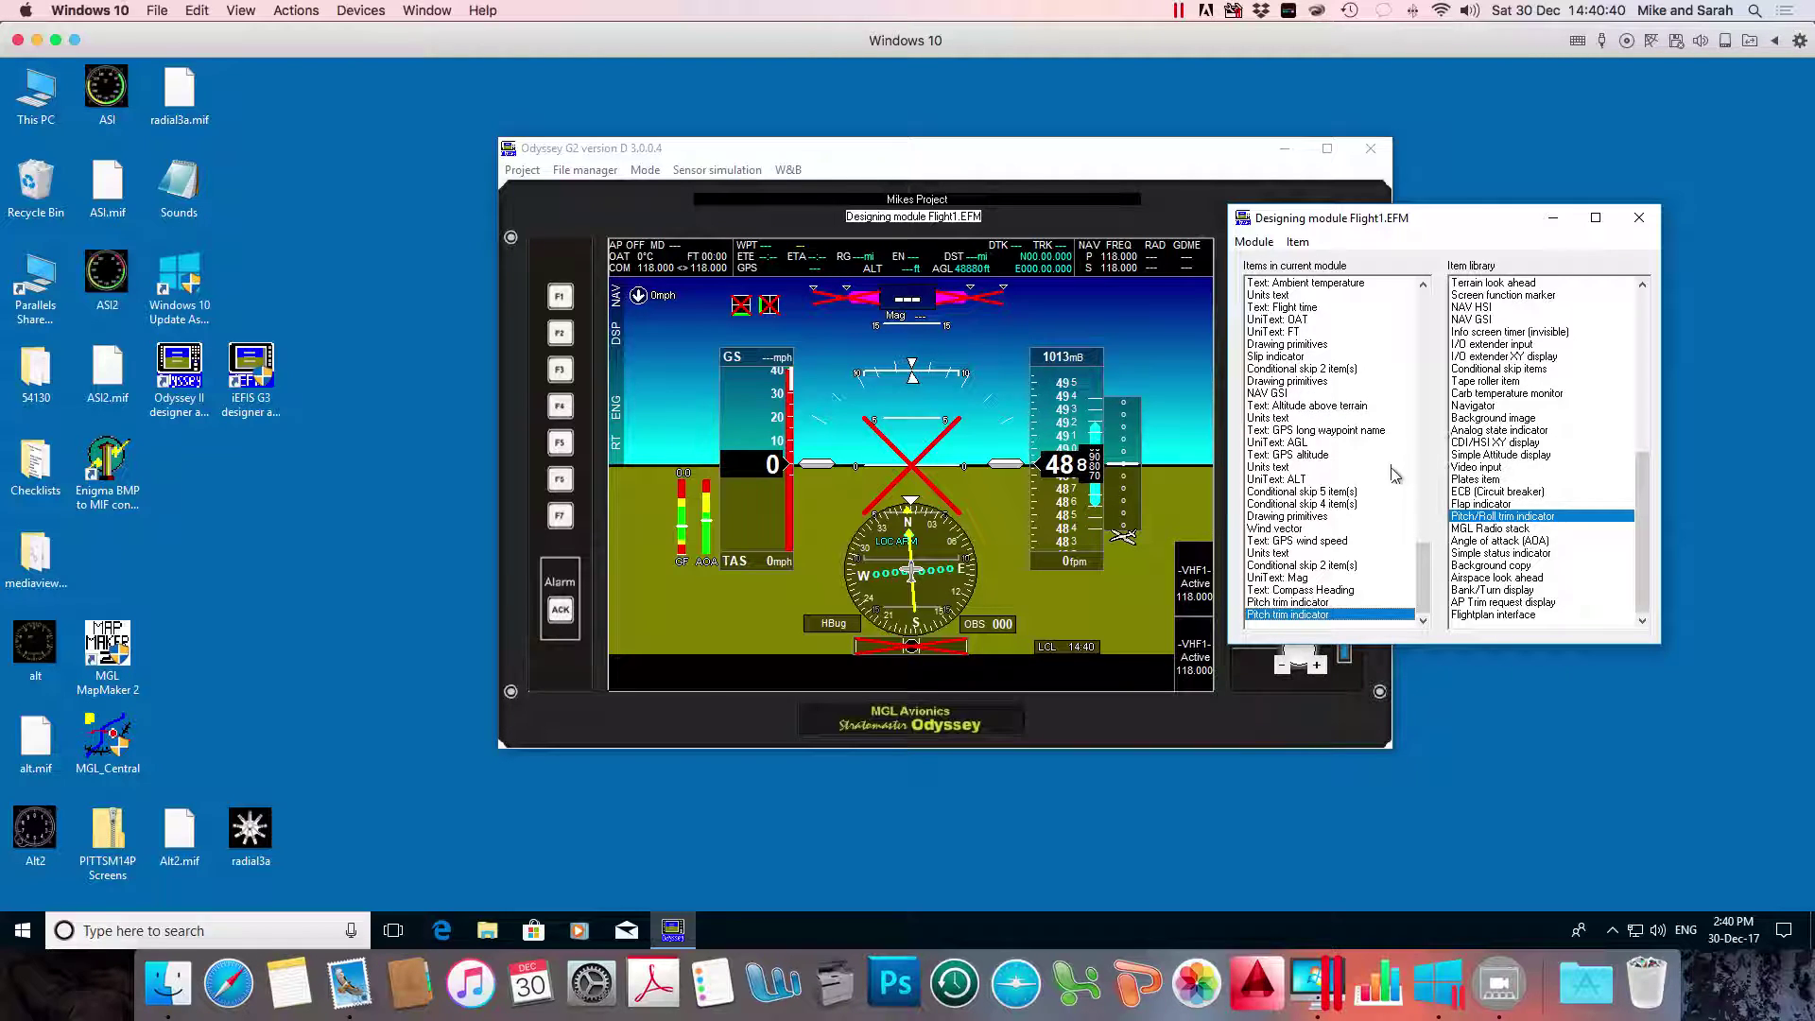
Add a Text: Universal item from the item library to the end of the module's item list
{"action": "left_click_drag", "start_coordinate": [1638, 491], "coordinate": [1683, 334]}
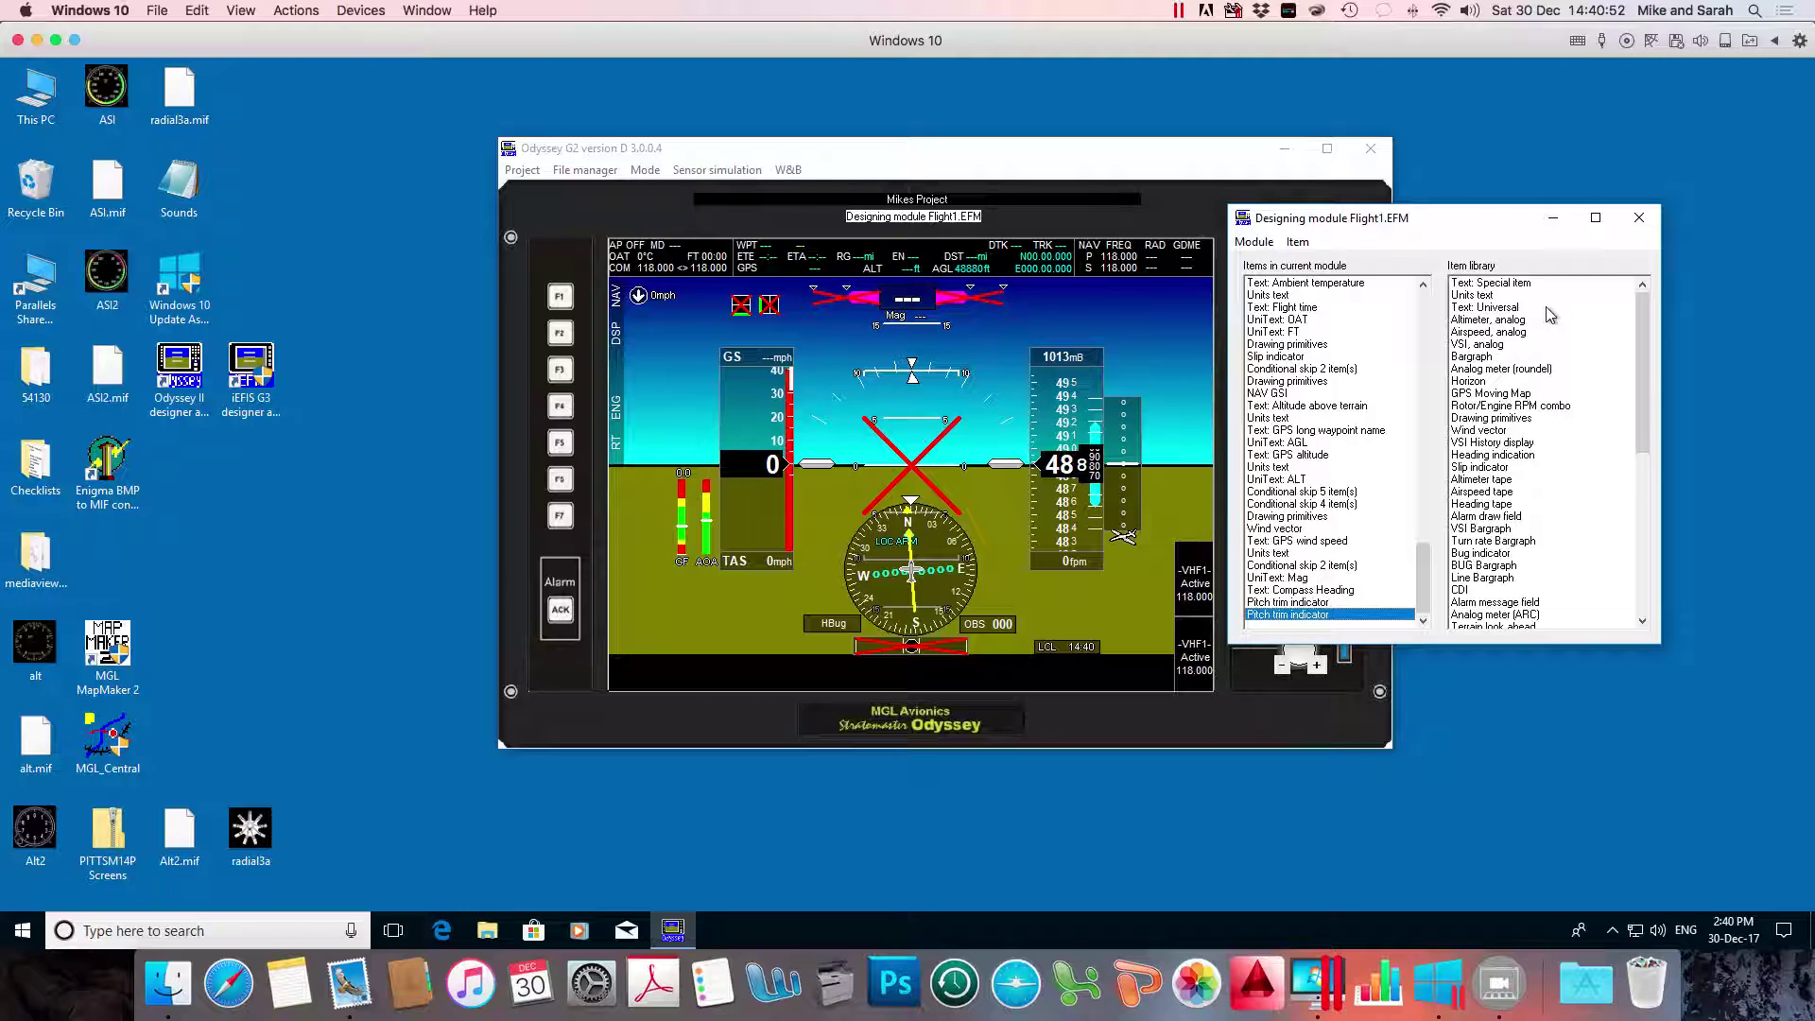
{"action": "left_click", "coordinate": [1471, 308]}
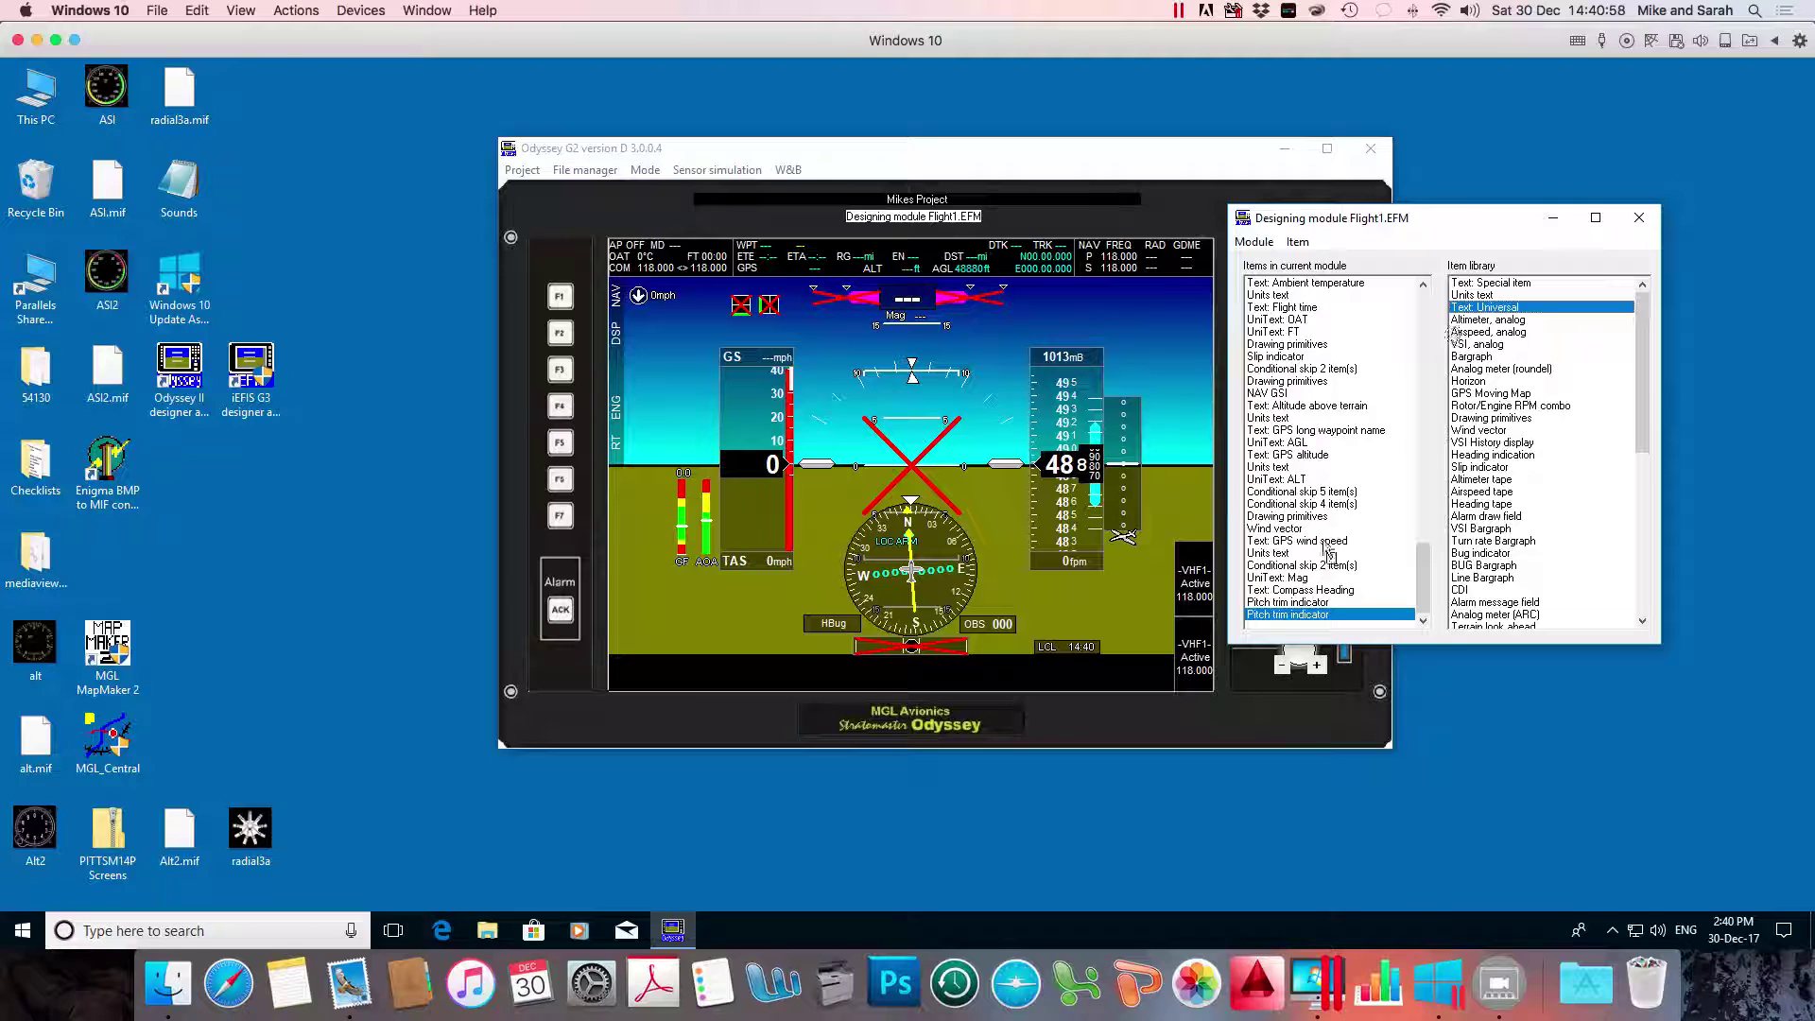
{"action": "left_click", "coordinate": [1422, 621]}
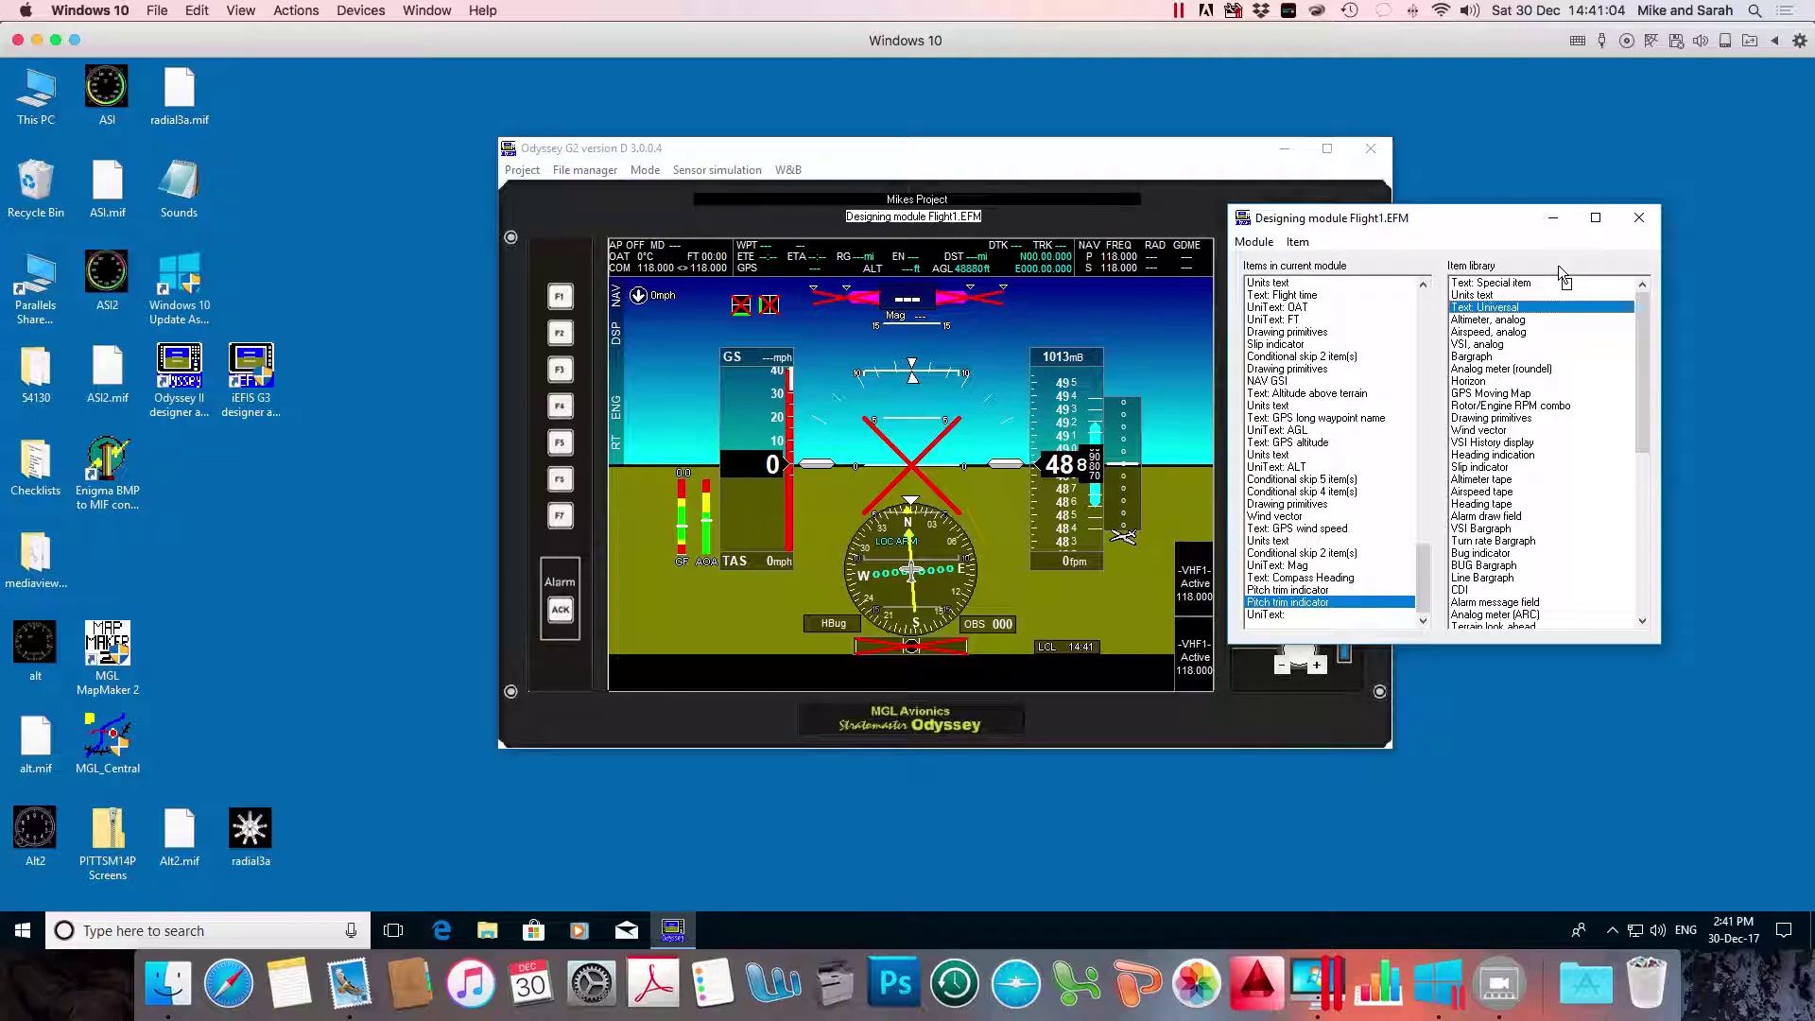
Set the new universal text item to read "Pitch" in the Arial 8 font
{"action": "left_click", "coordinate": [1268, 615]}
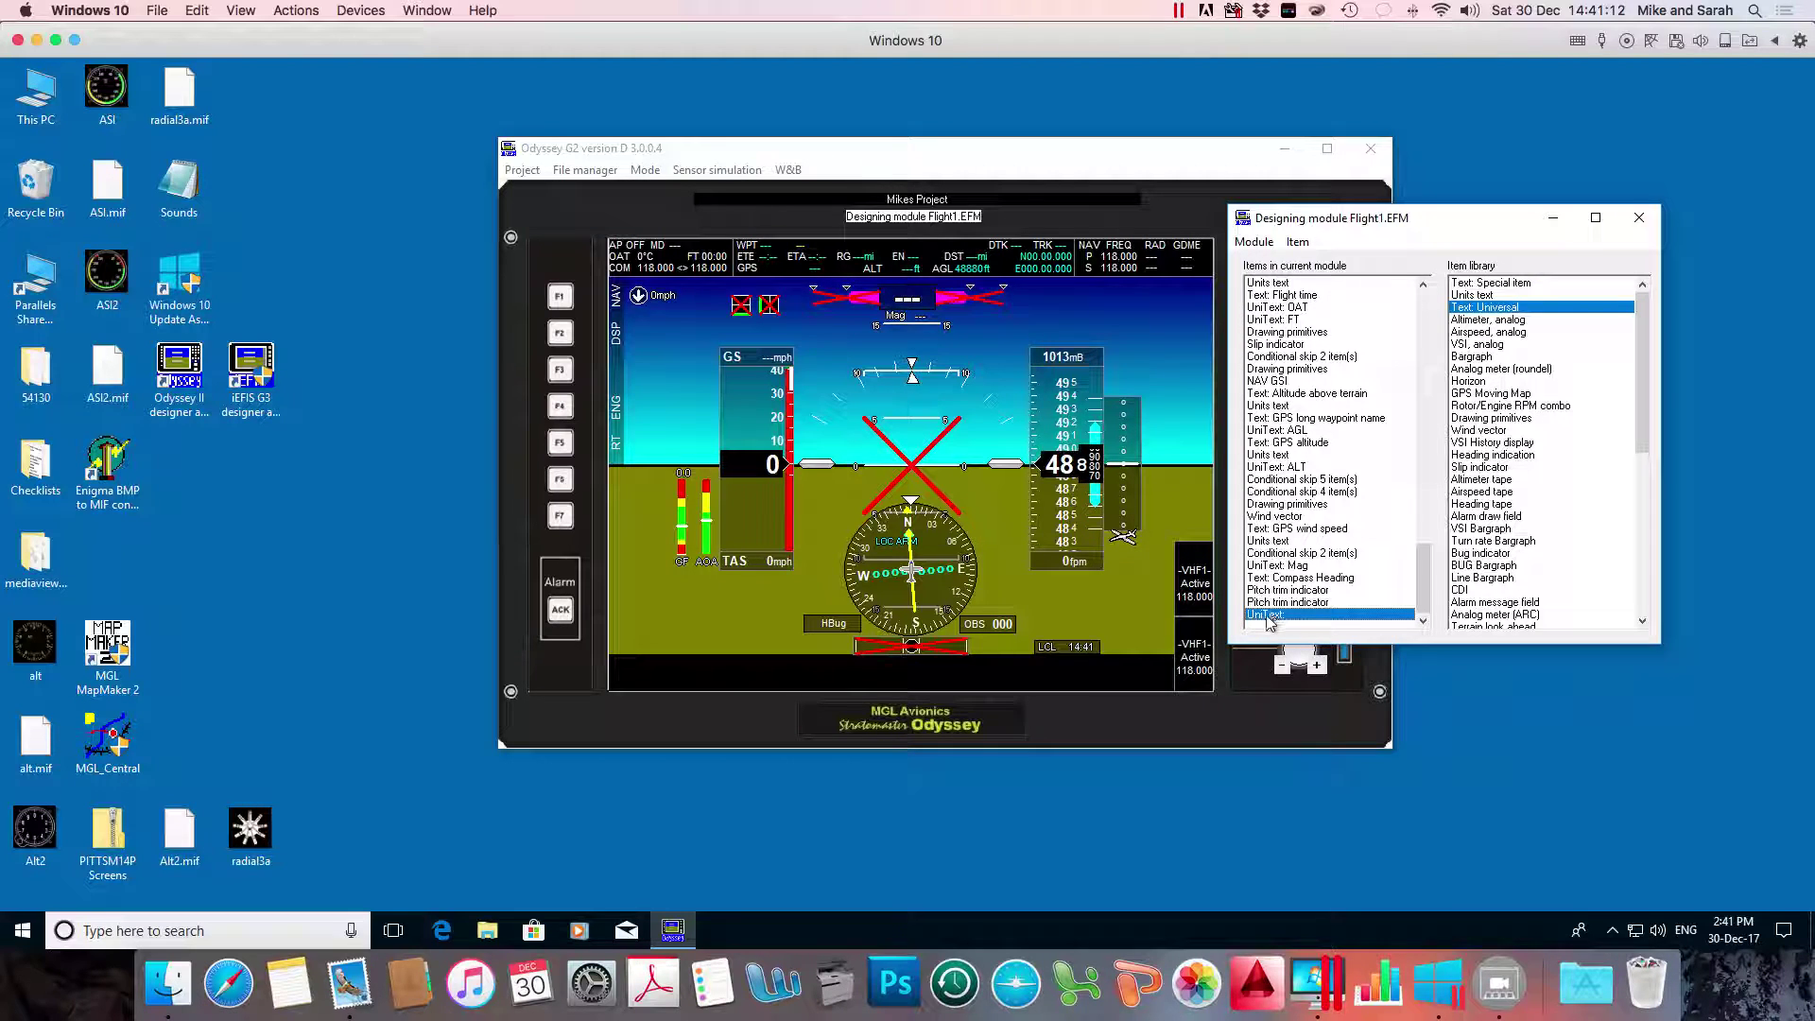
{"action": "double_click", "coordinate": [1269, 616]}
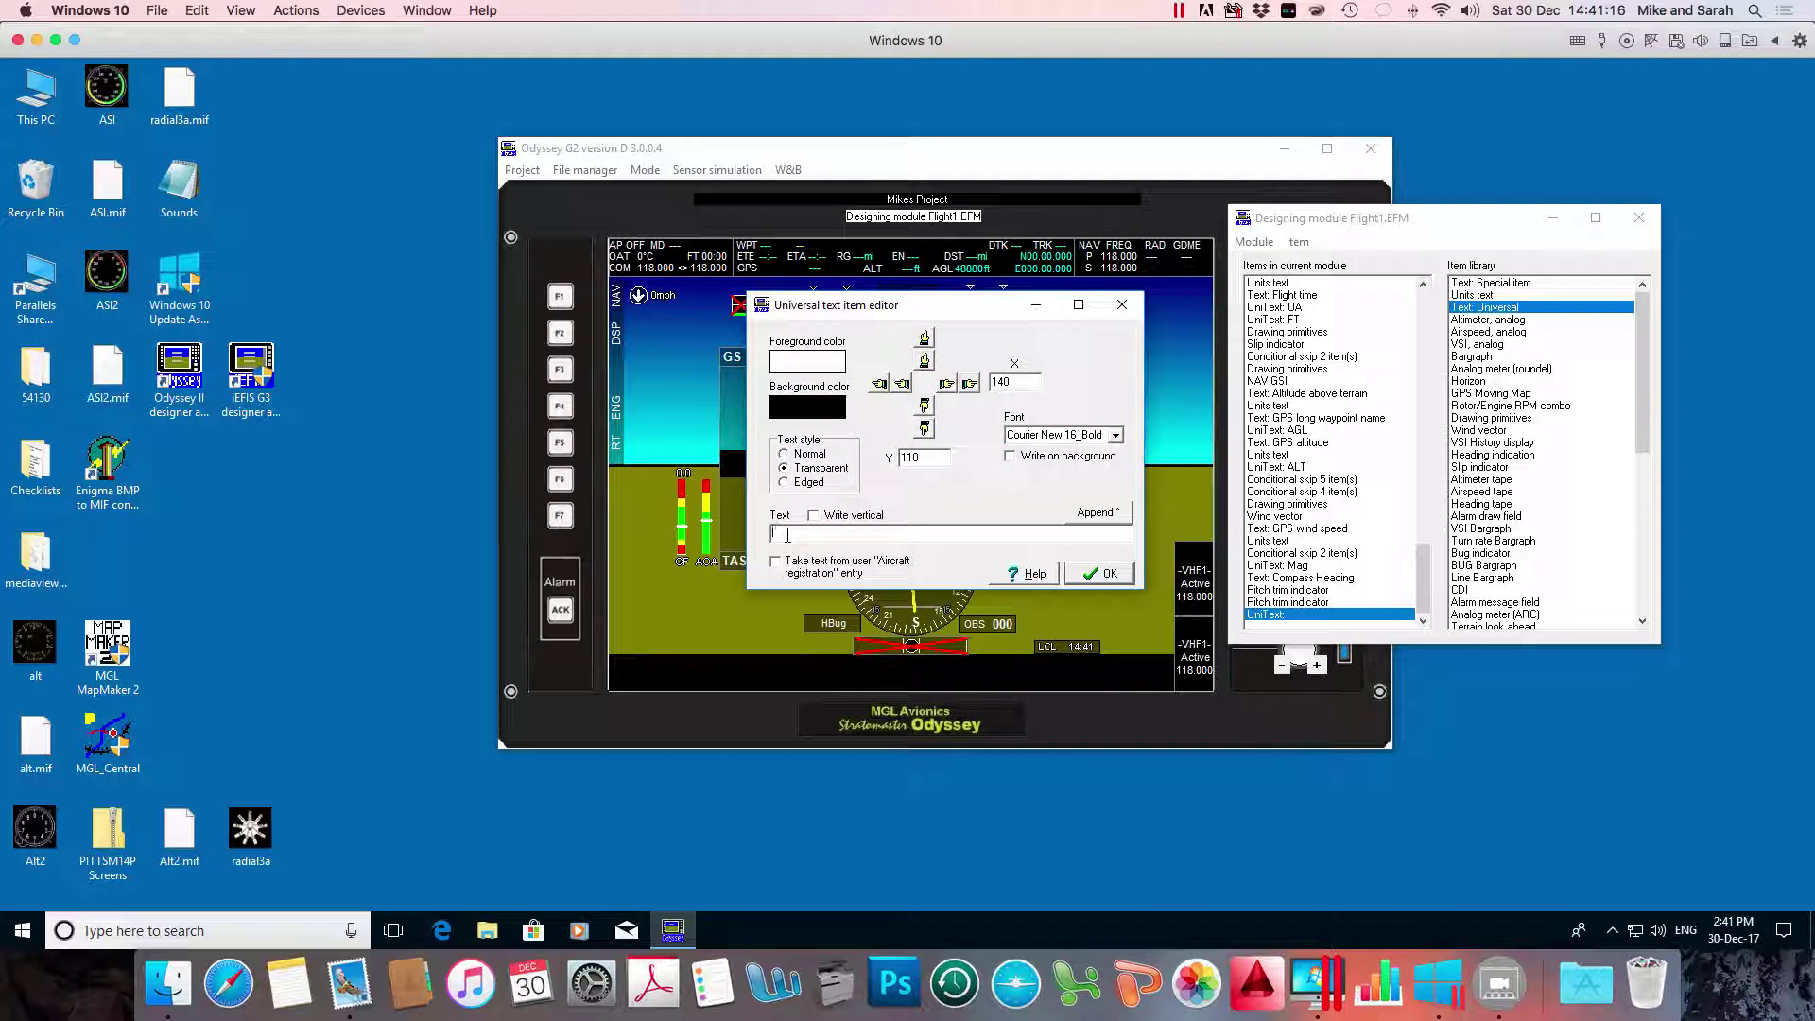
{"action": "type", "text": "Pitch"}
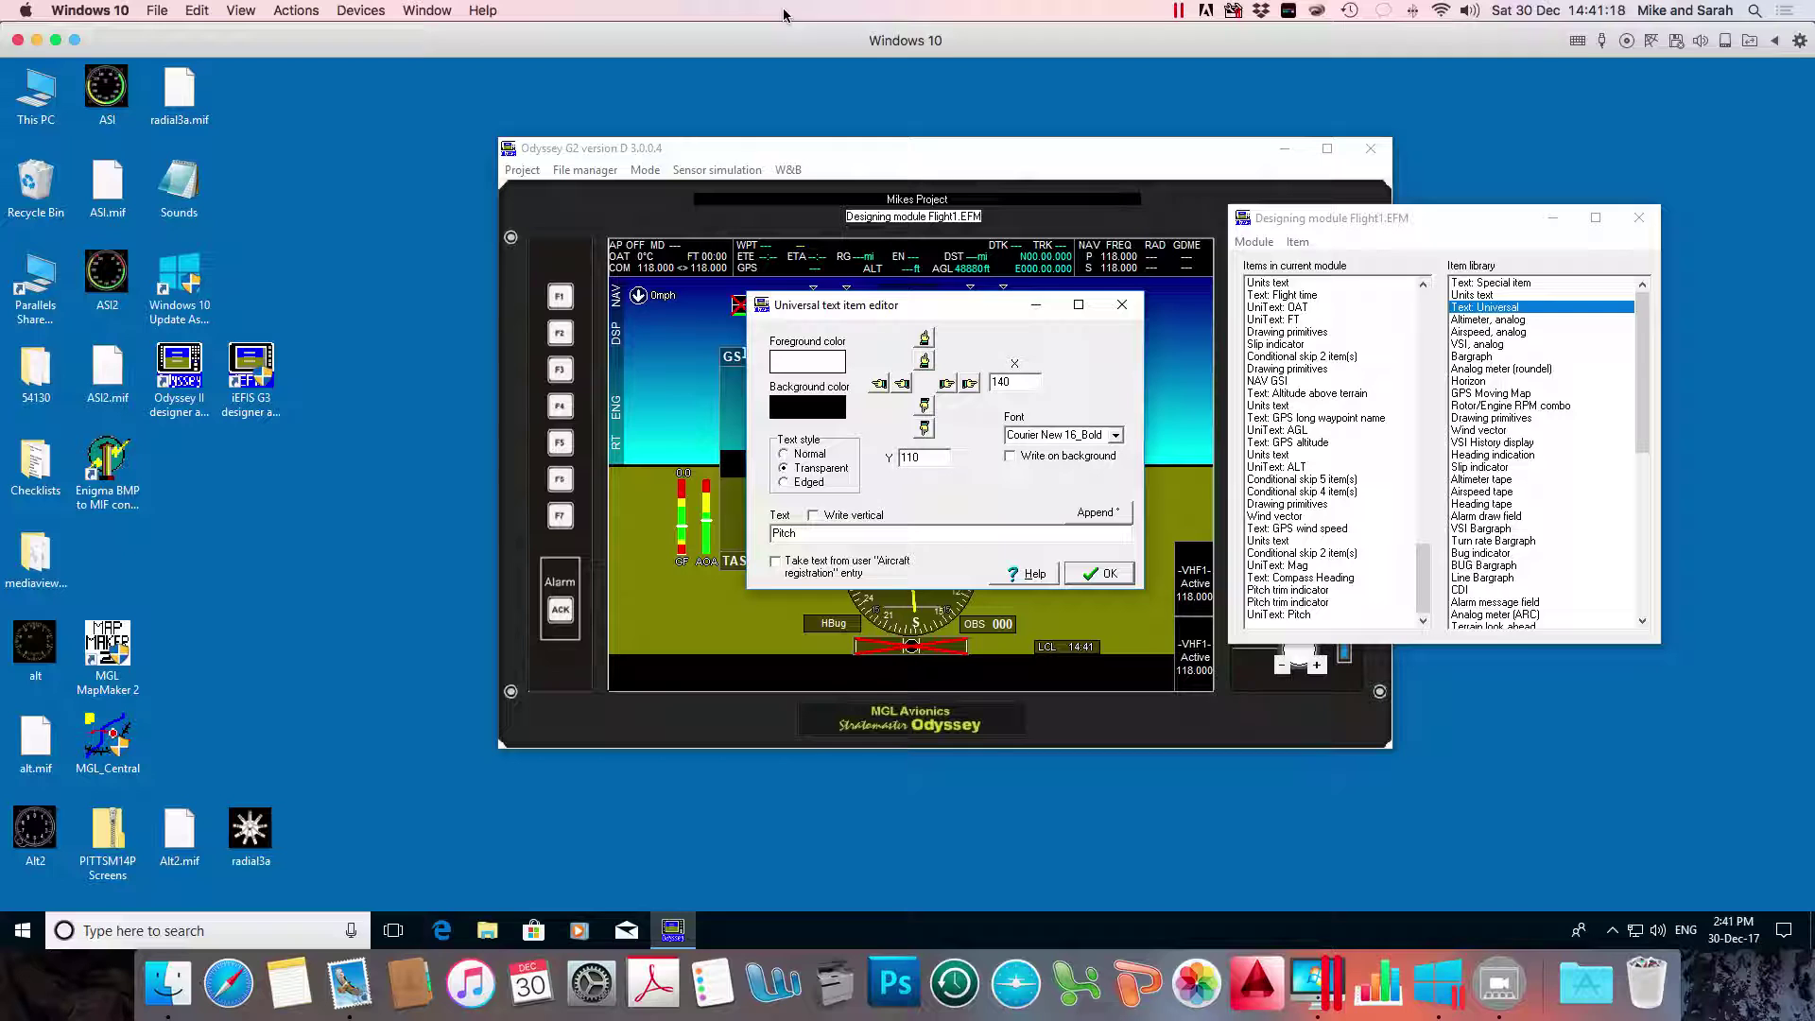
{"action": "left_click_drag", "start_coordinate": [962, 312], "coordinate": [1007, 314]}
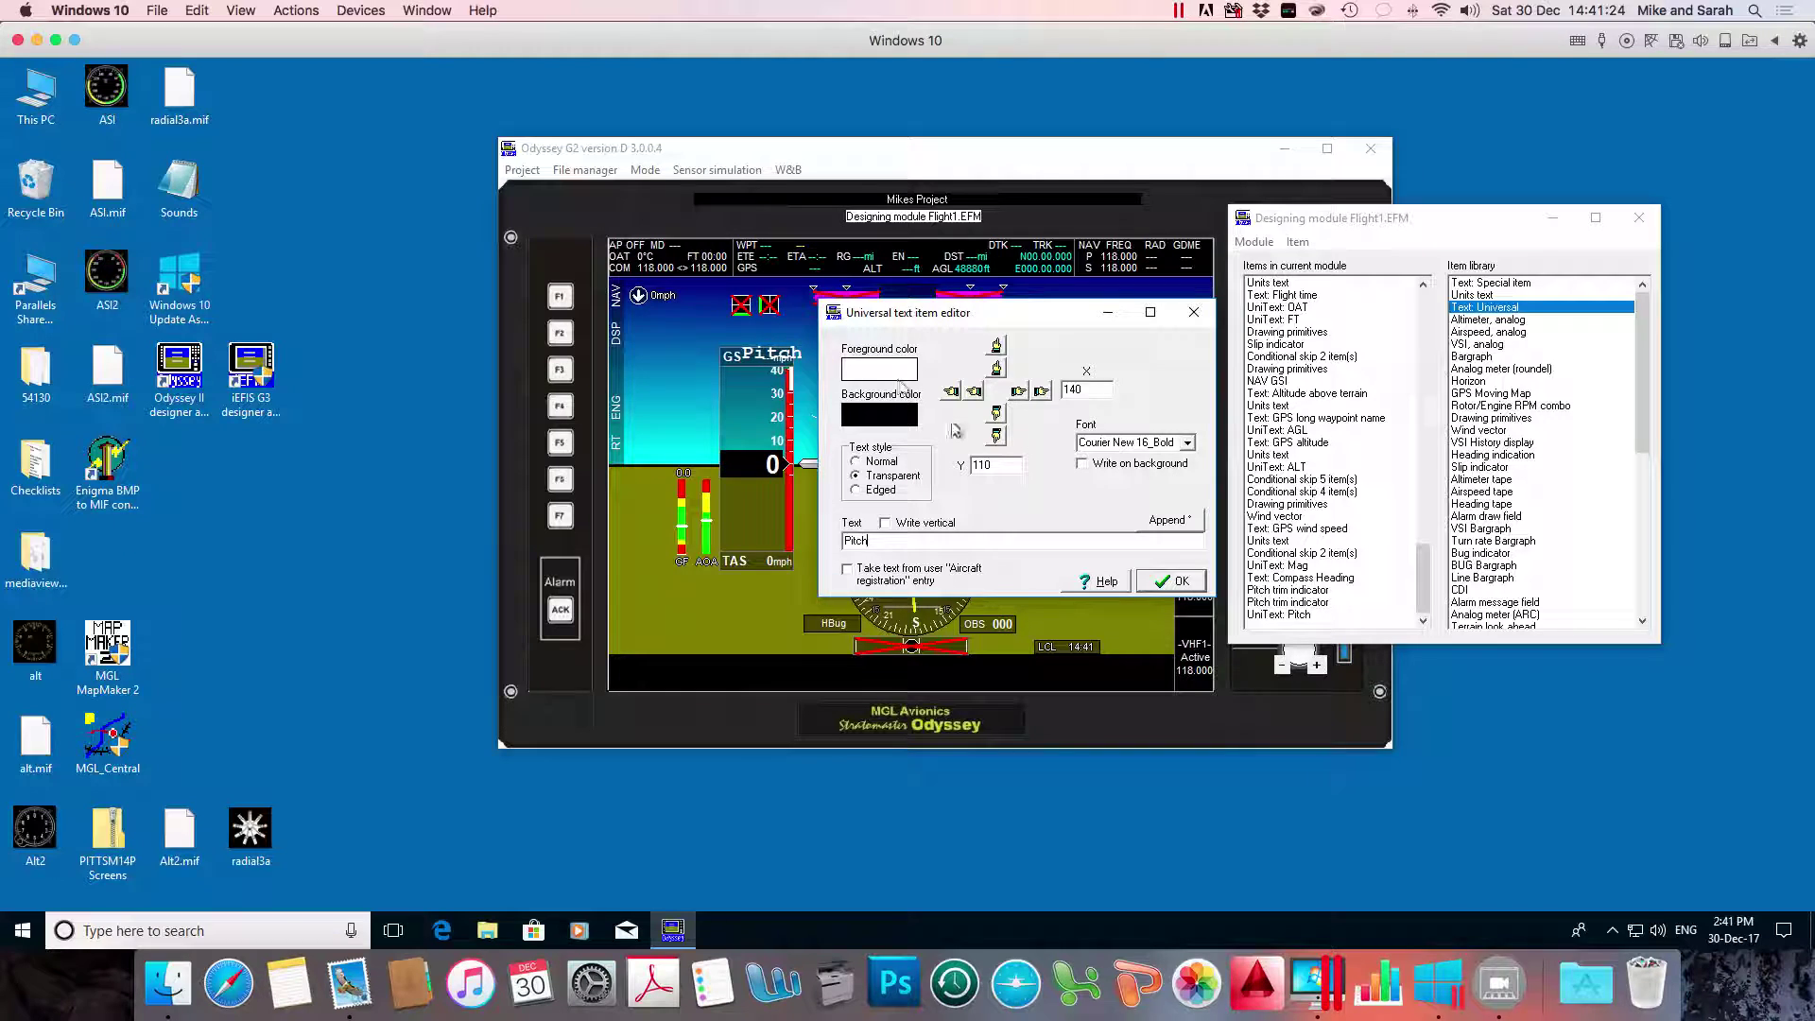
{"action": "left_click", "coordinate": [1182, 442]}
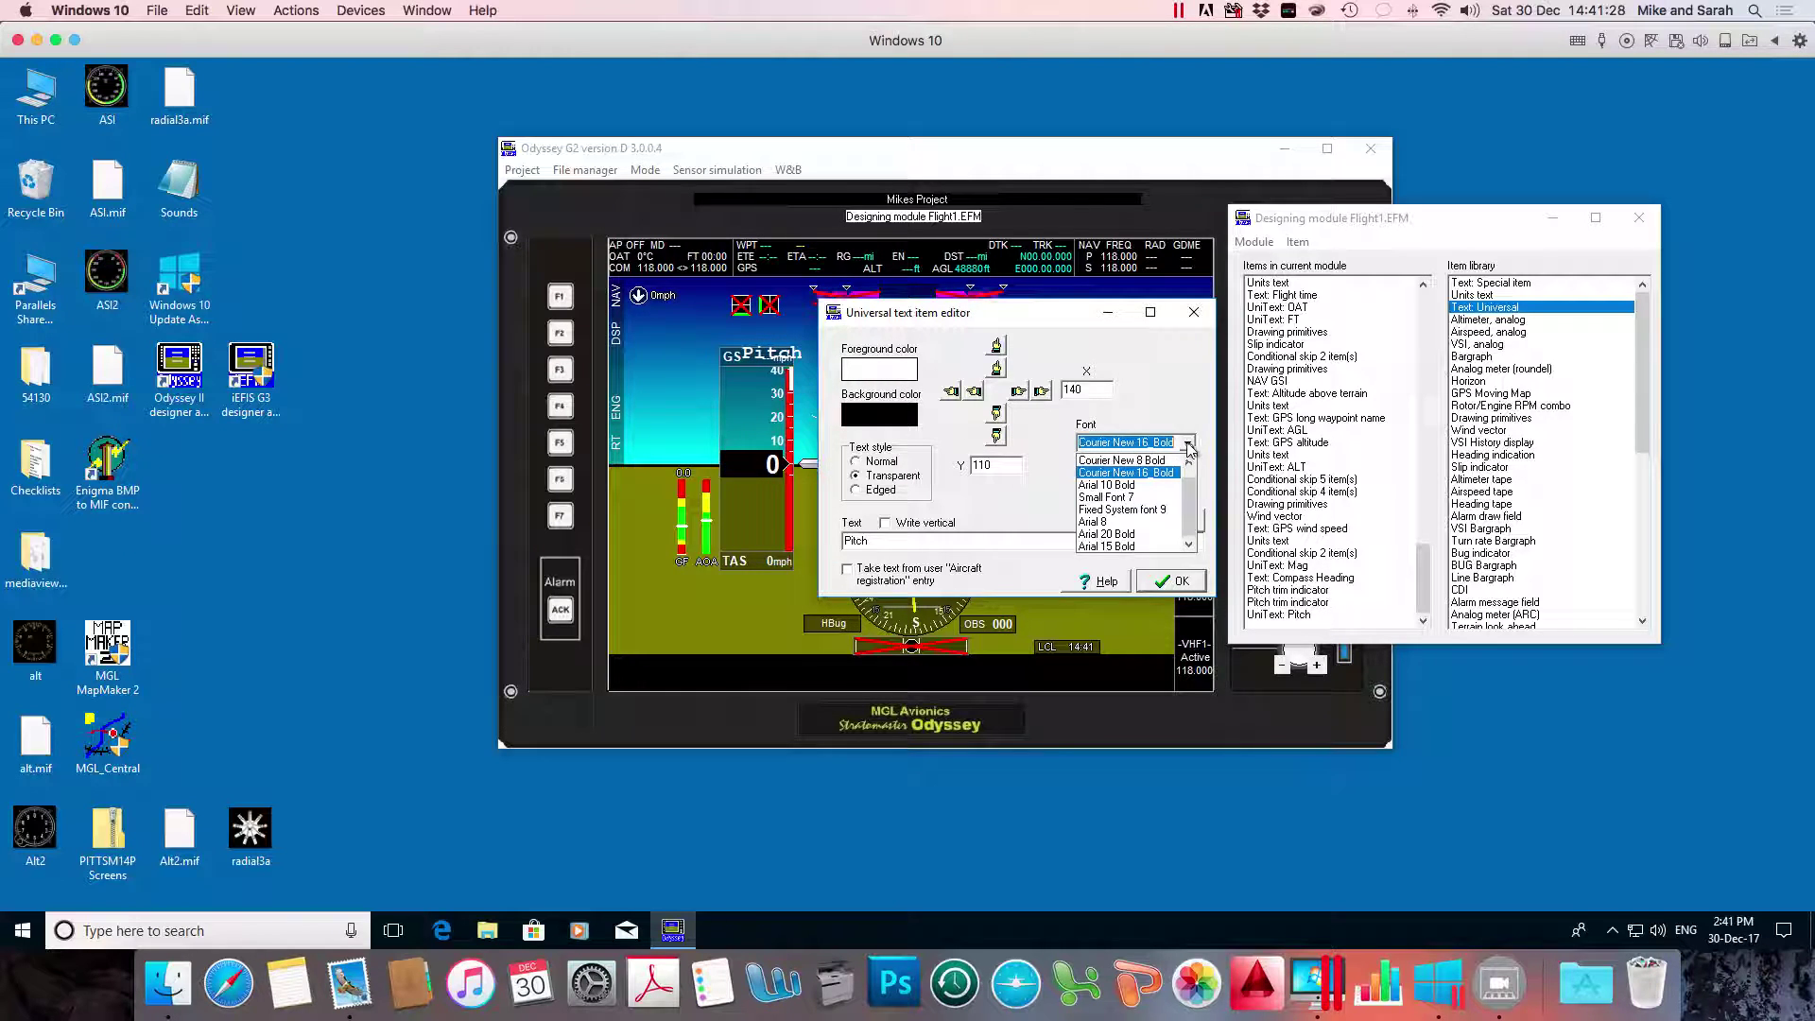
{"action": "left_click", "coordinate": [1097, 523]}
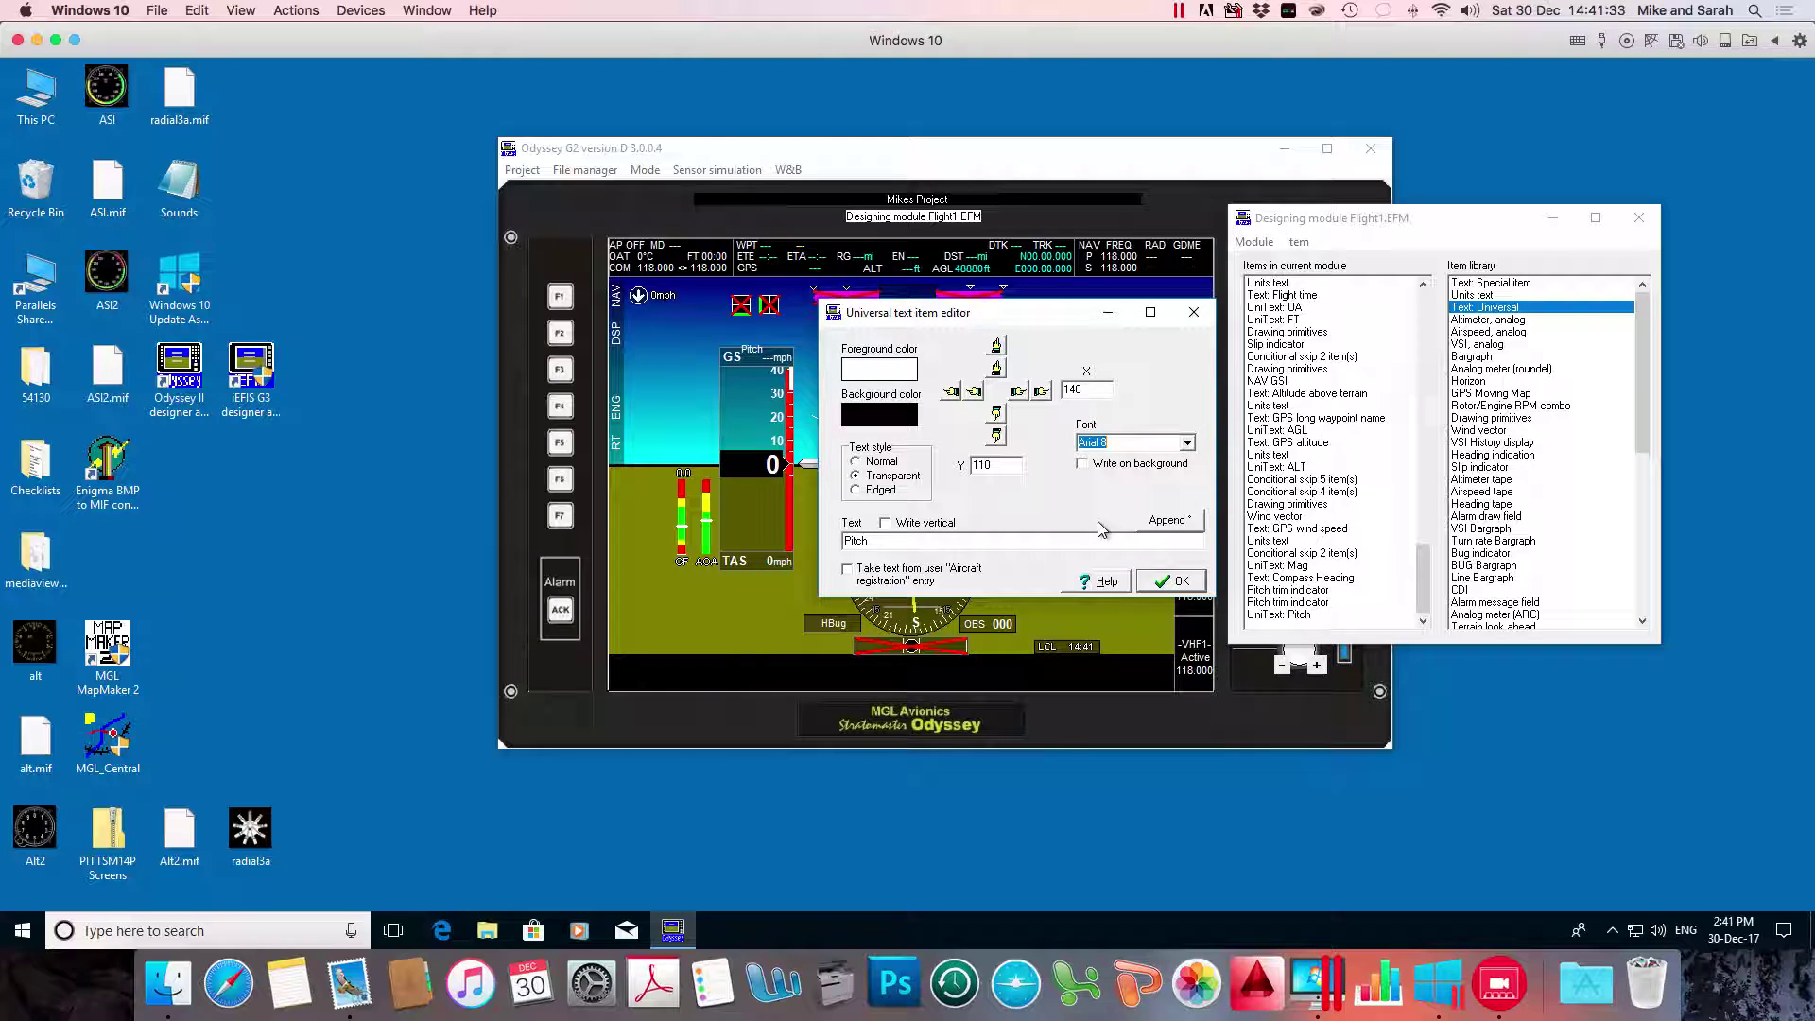
Position the Pitch label just above the pitch trim indicator and accept the text item
{"action": "left_click", "coordinate": [996, 348]}
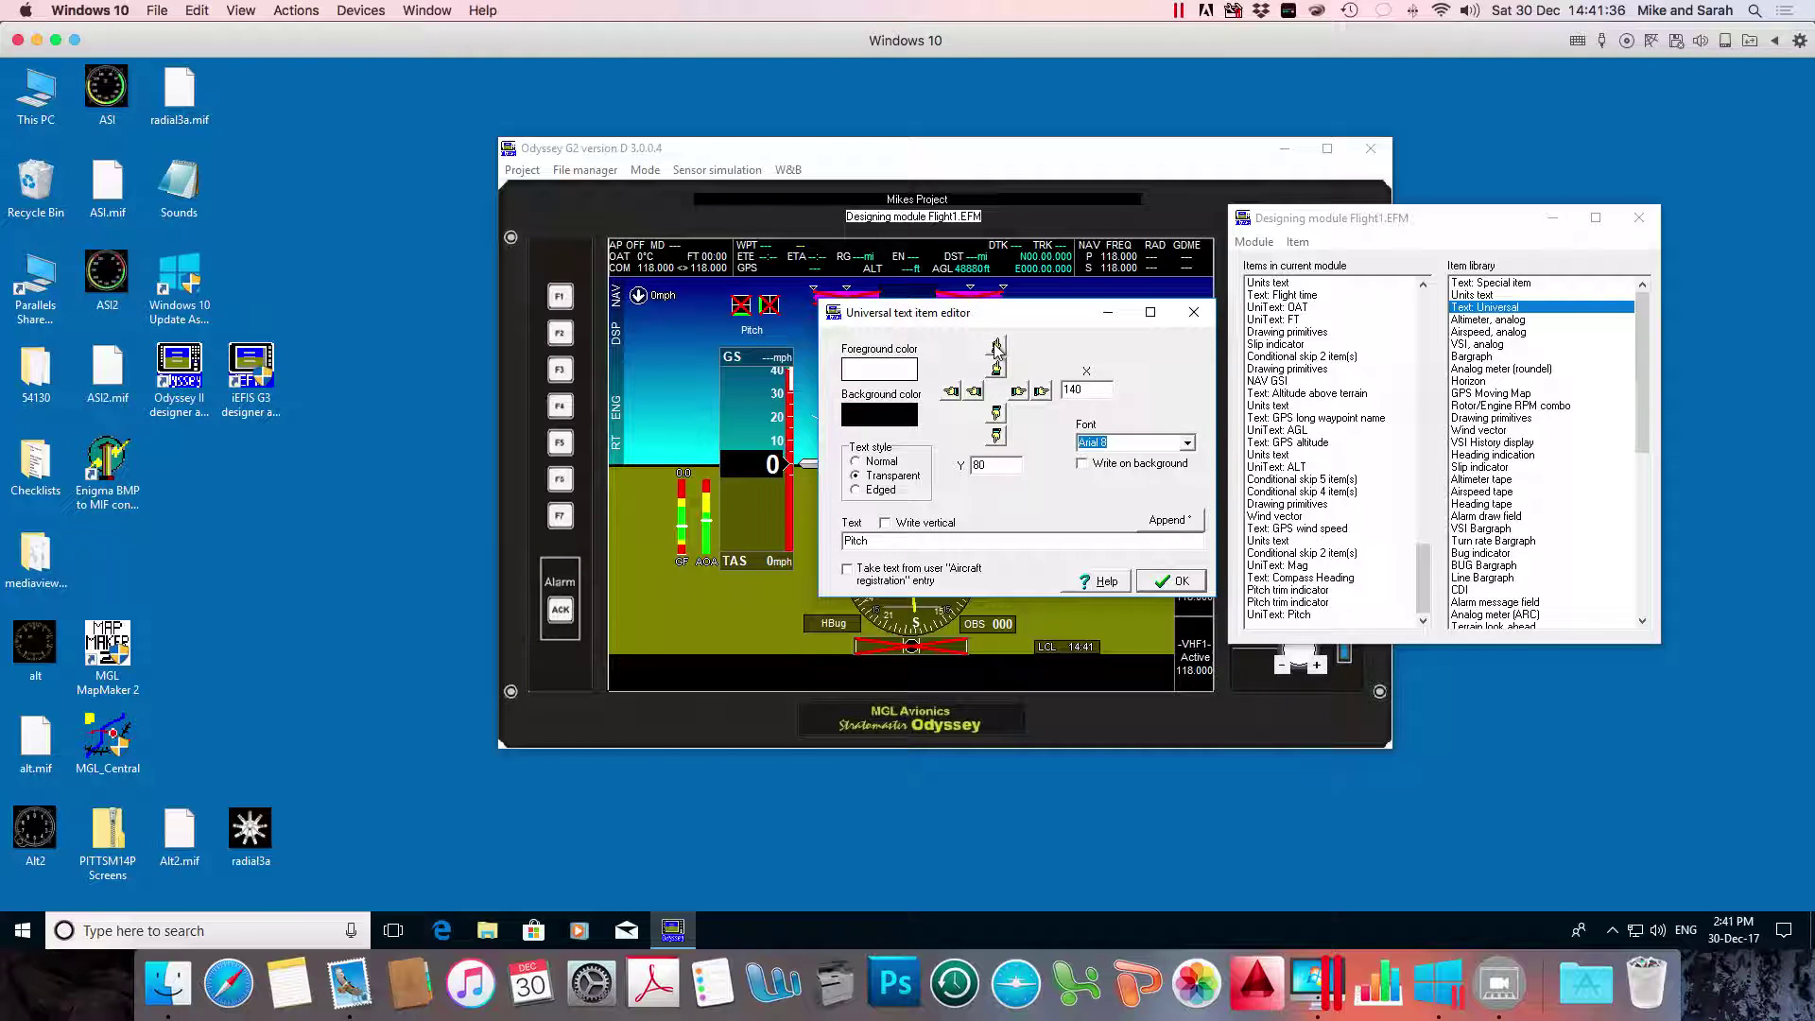
{"action": "left_click", "coordinate": [996, 349]}
{"action": "left_click", "coordinate": [996, 349]}
{"action": "left_click", "coordinate": [996, 349]}
{"action": "left_click", "coordinate": [996, 349]}
{"action": "left_click", "coordinate": [996, 437]}
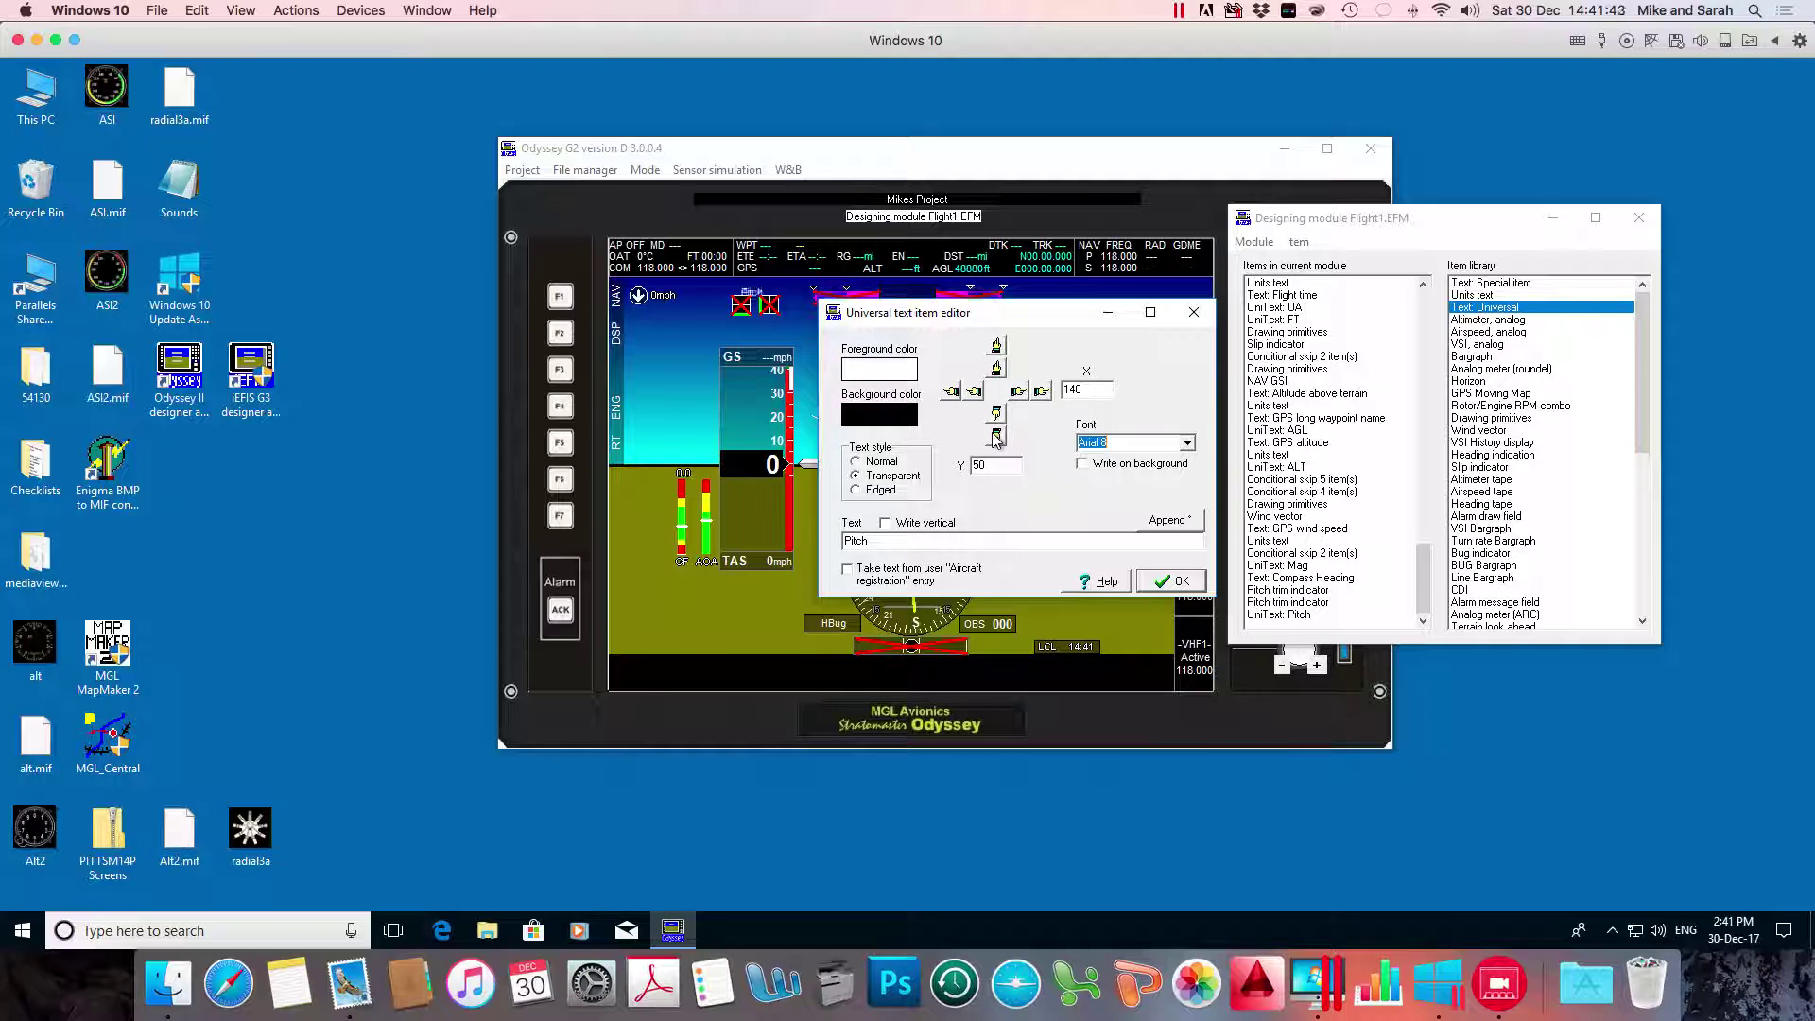
{"action": "left_click", "coordinate": [997, 369]}
{"action": "left_click", "coordinate": [997, 369]}
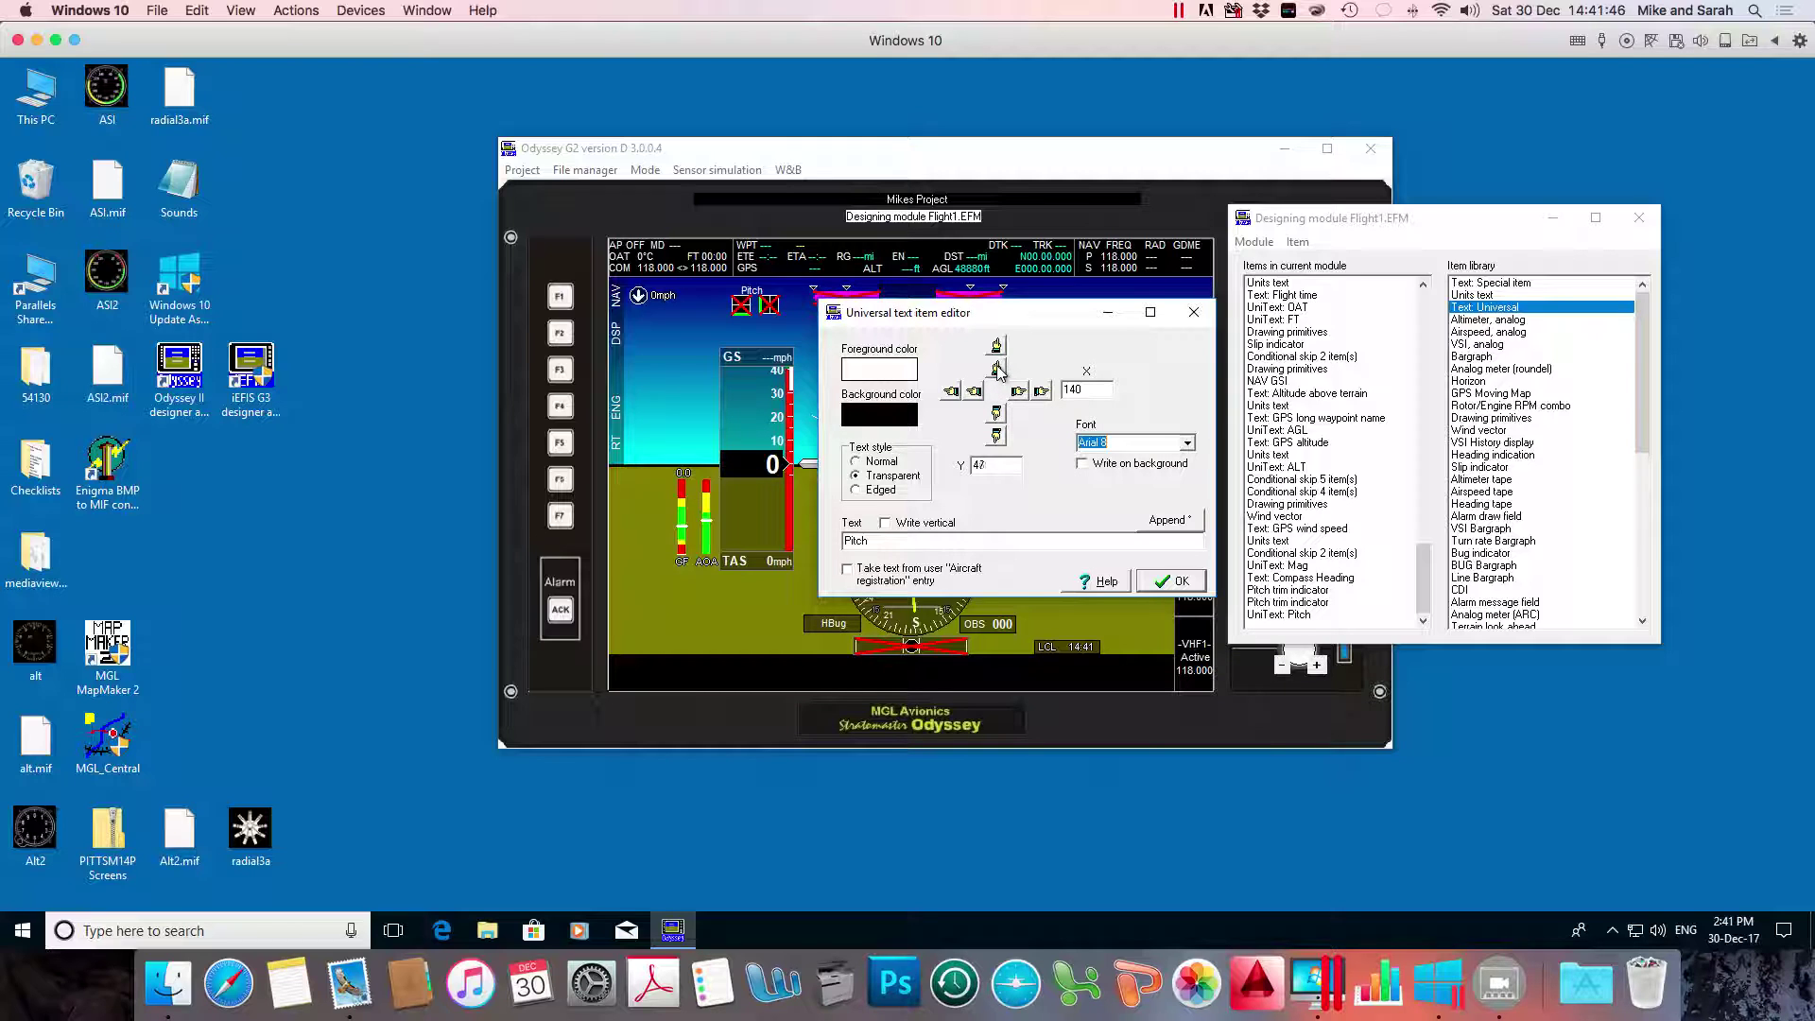
{"action": "left_click", "coordinate": [997, 369]}
{"action": "left_click", "coordinate": [998, 368]}
{"action": "left_click", "coordinate": [974, 393]}
{"action": "left_click", "coordinate": [1176, 584]}
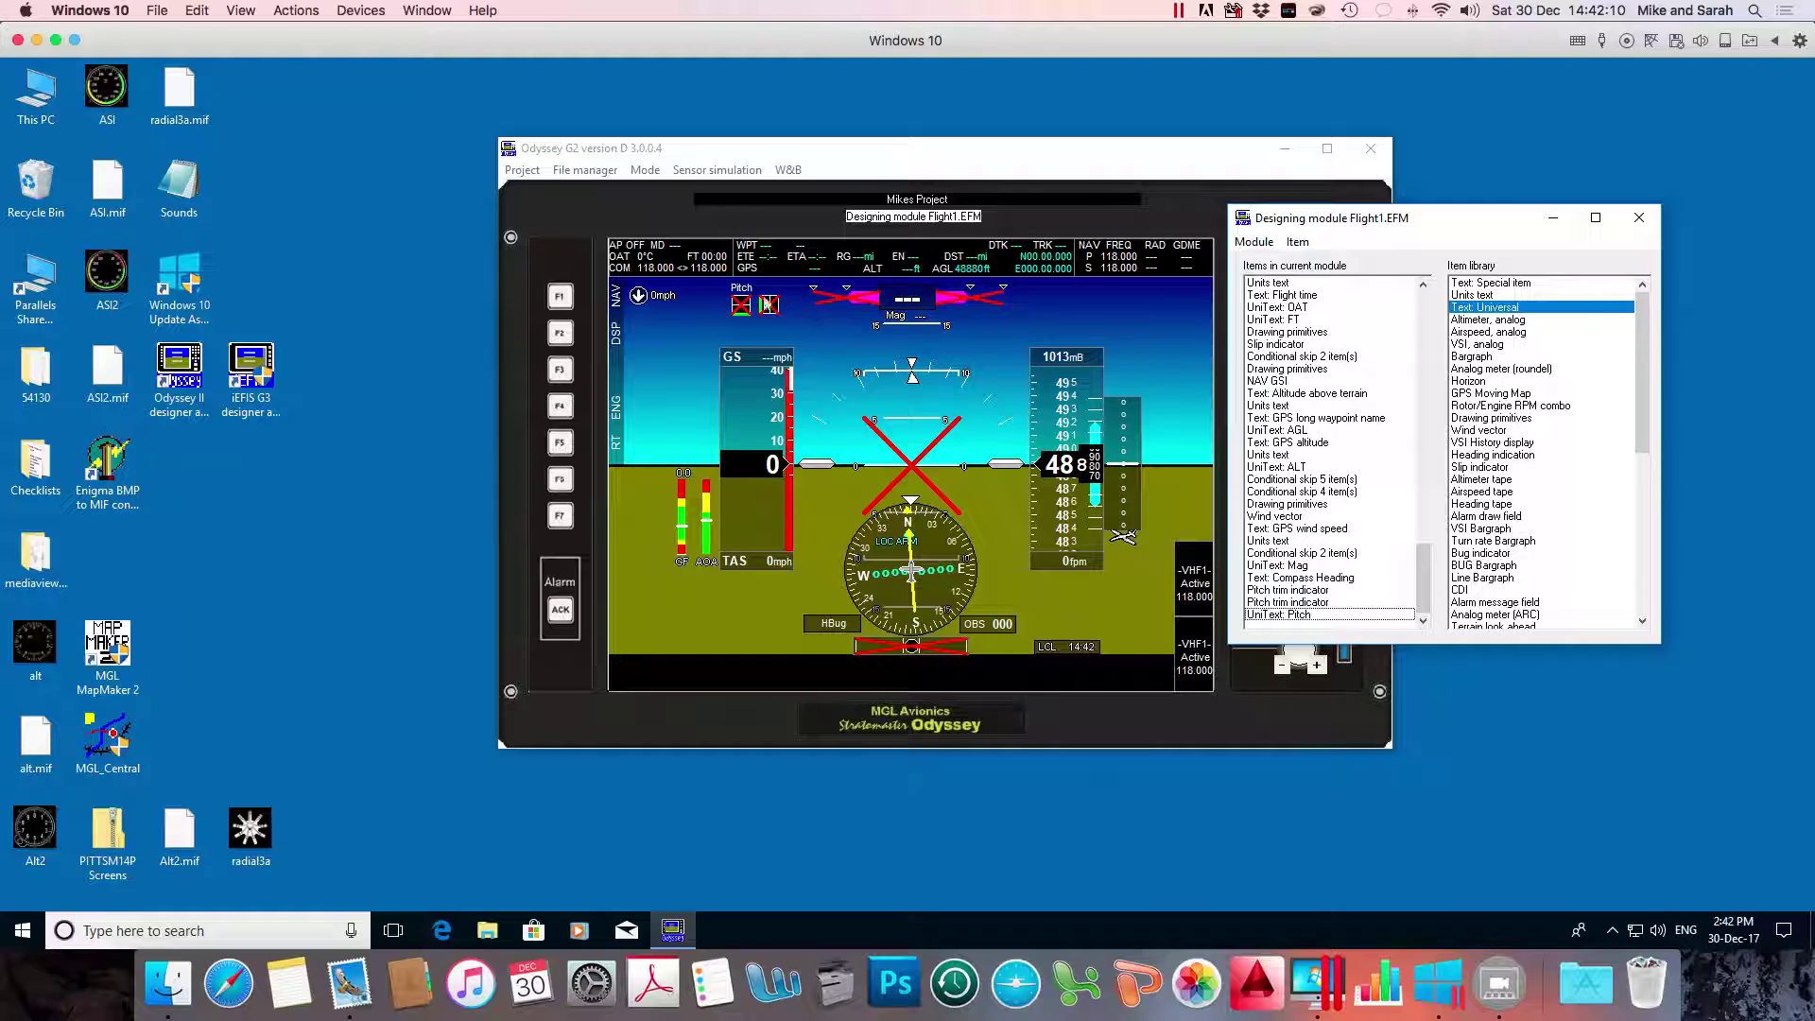
Try to add another Text: Universal item from the item library to the end of the Flight1 module's item list
{"action": "left_click", "coordinate": [1497, 314]}
{"action": "left_click", "coordinate": [1307, 626]}
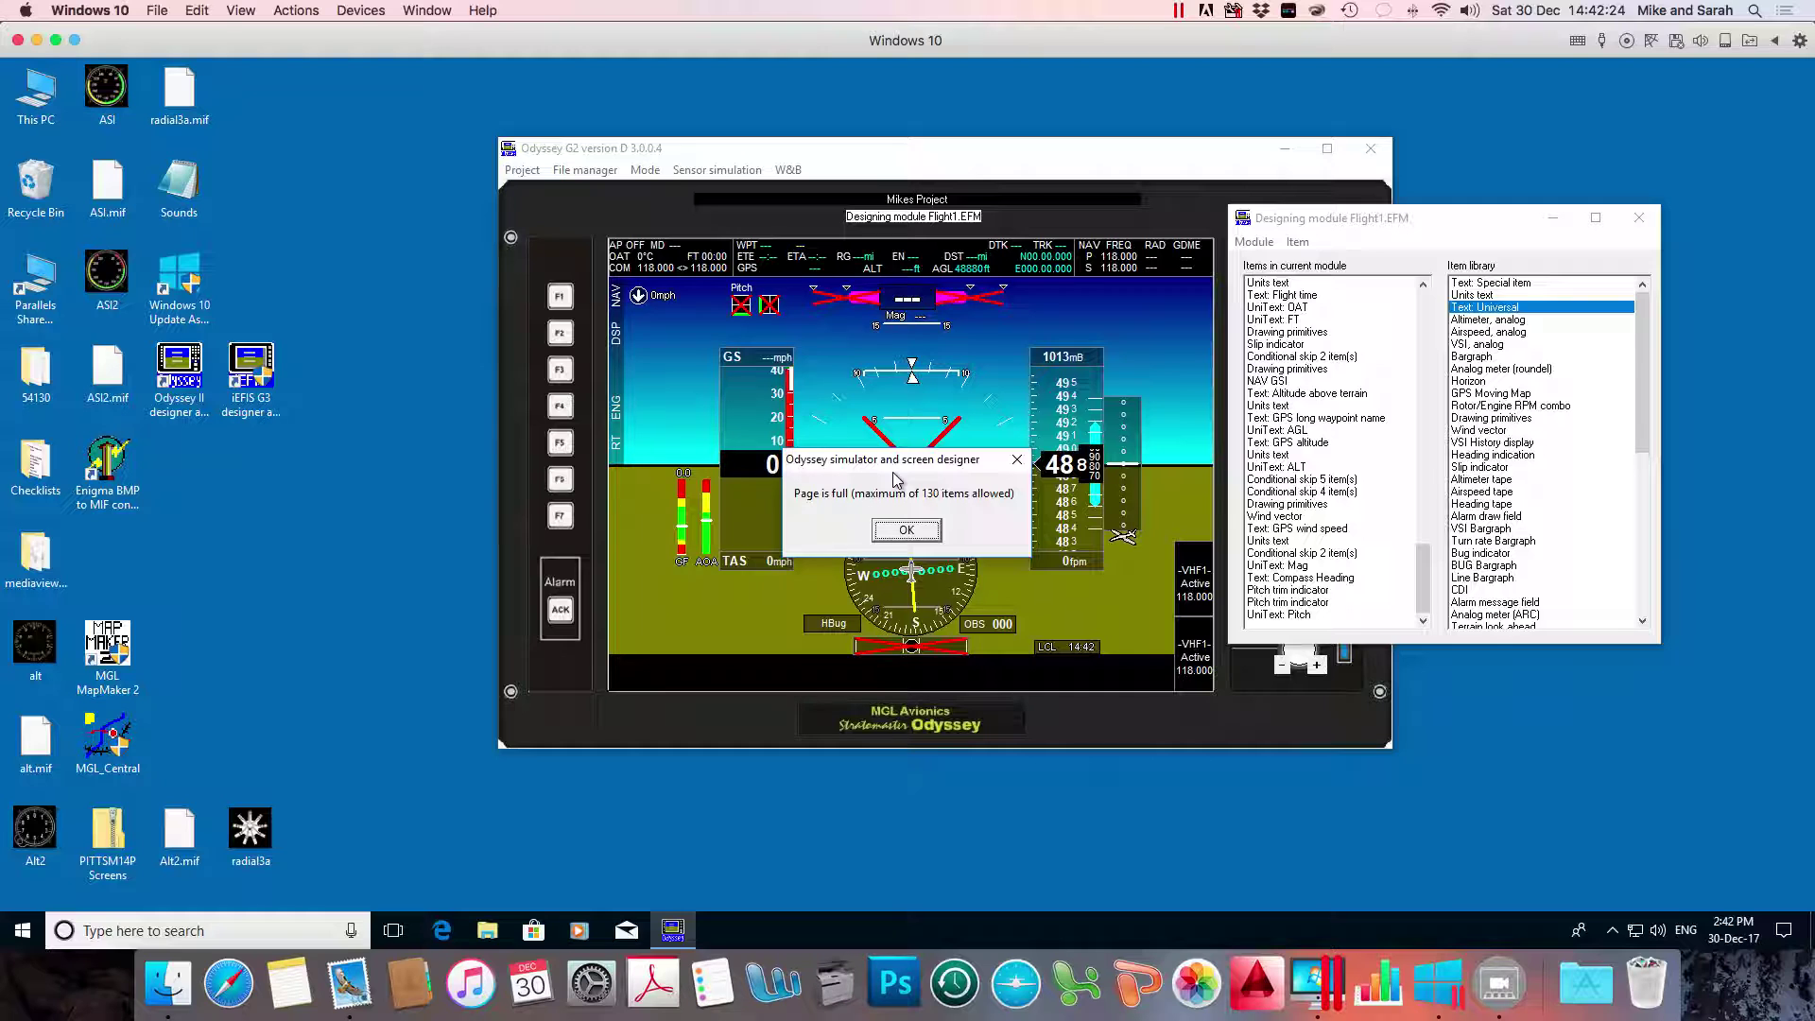
{"action": "left_click", "coordinate": [874, 530]}
{"action": "left_click_drag", "start_coordinate": [1423, 592], "coordinate": [1426, 439]}
{"action": "left_click_drag", "start_coordinate": [1425, 437], "coordinate": [1431, 621]}
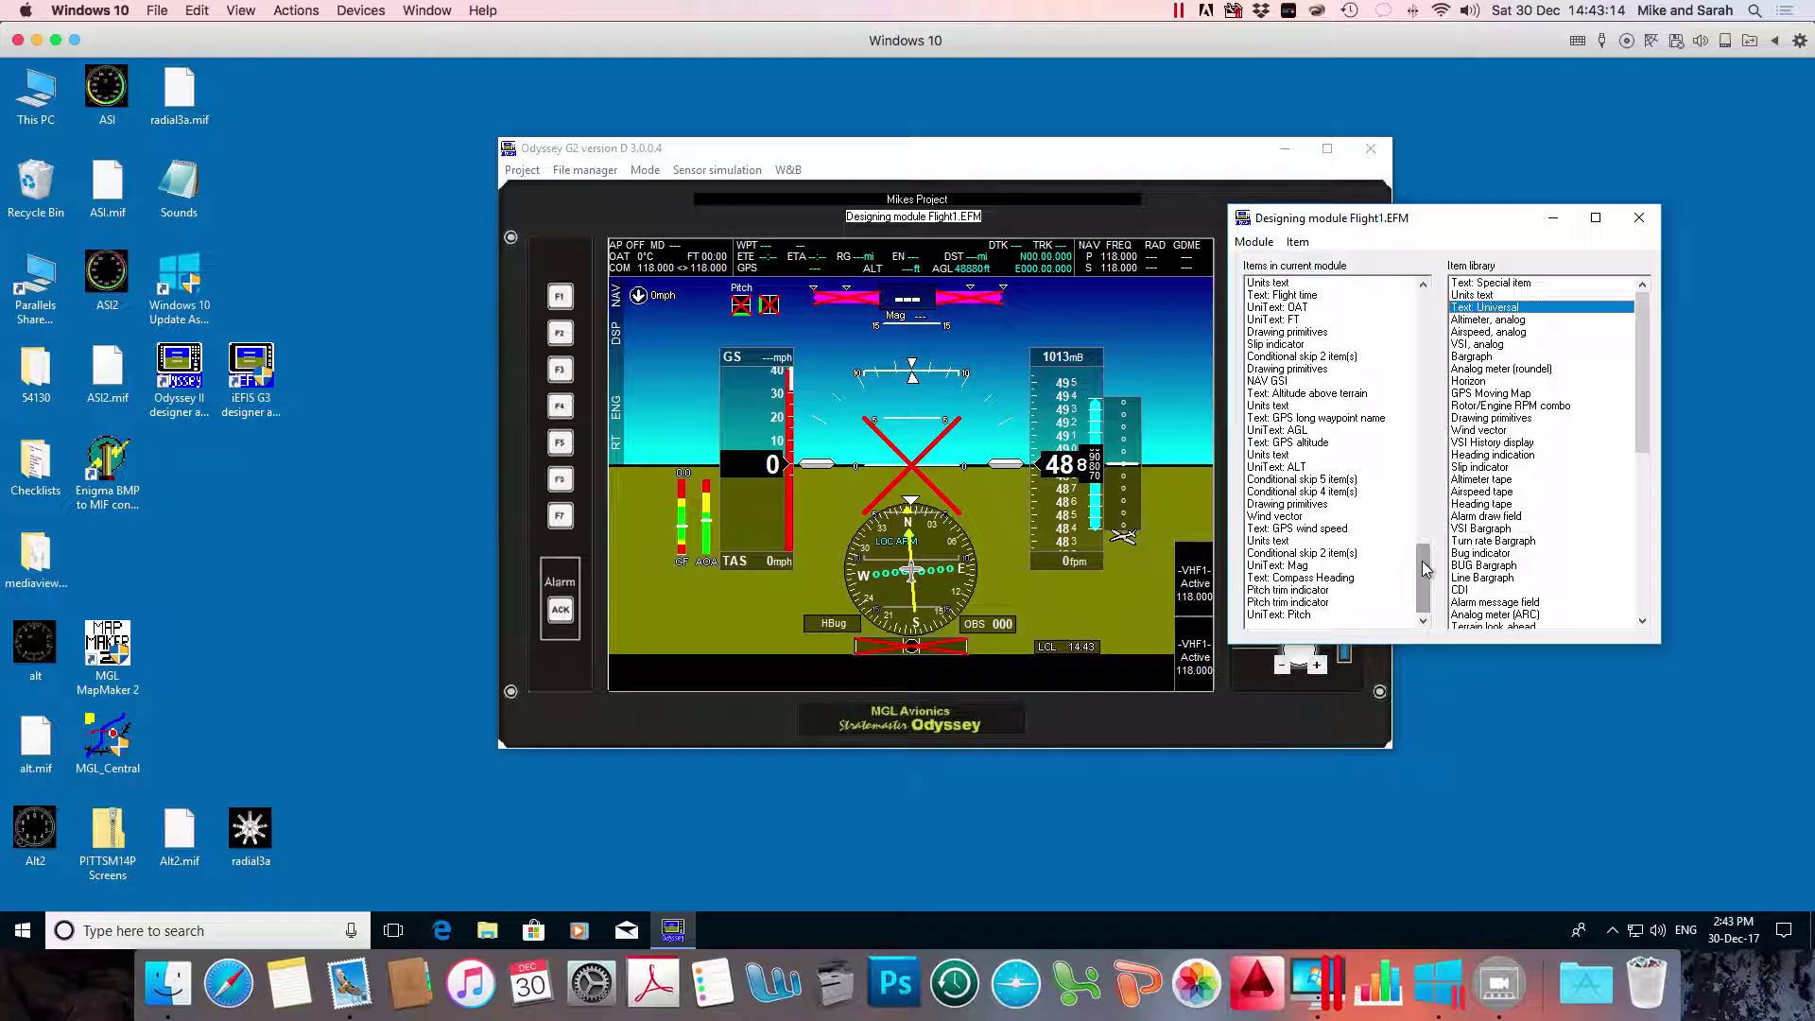
Extend the Pitch text item with "Roll", spaced to sit above the roll trim indicator, and accept it
{"action": "double_click", "coordinate": [1303, 616]}
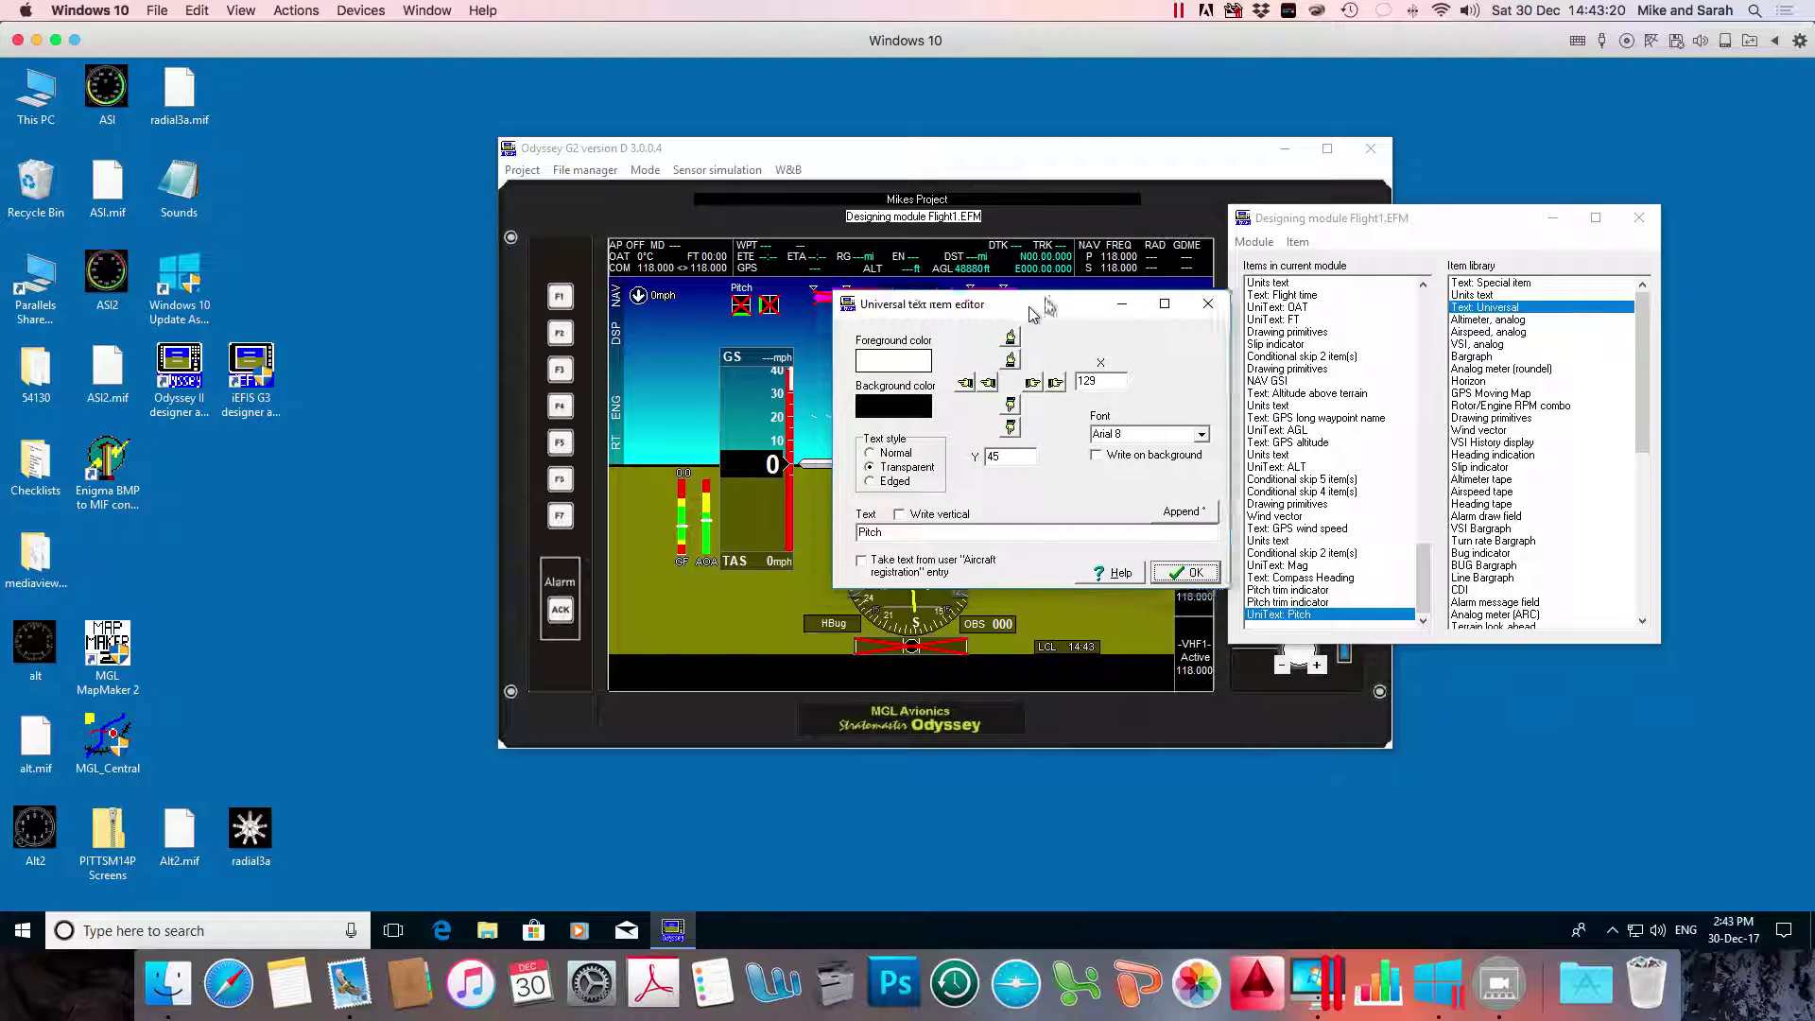
{"action": "left_click_drag", "start_coordinate": [1033, 314], "coordinate": [1037, 251]}
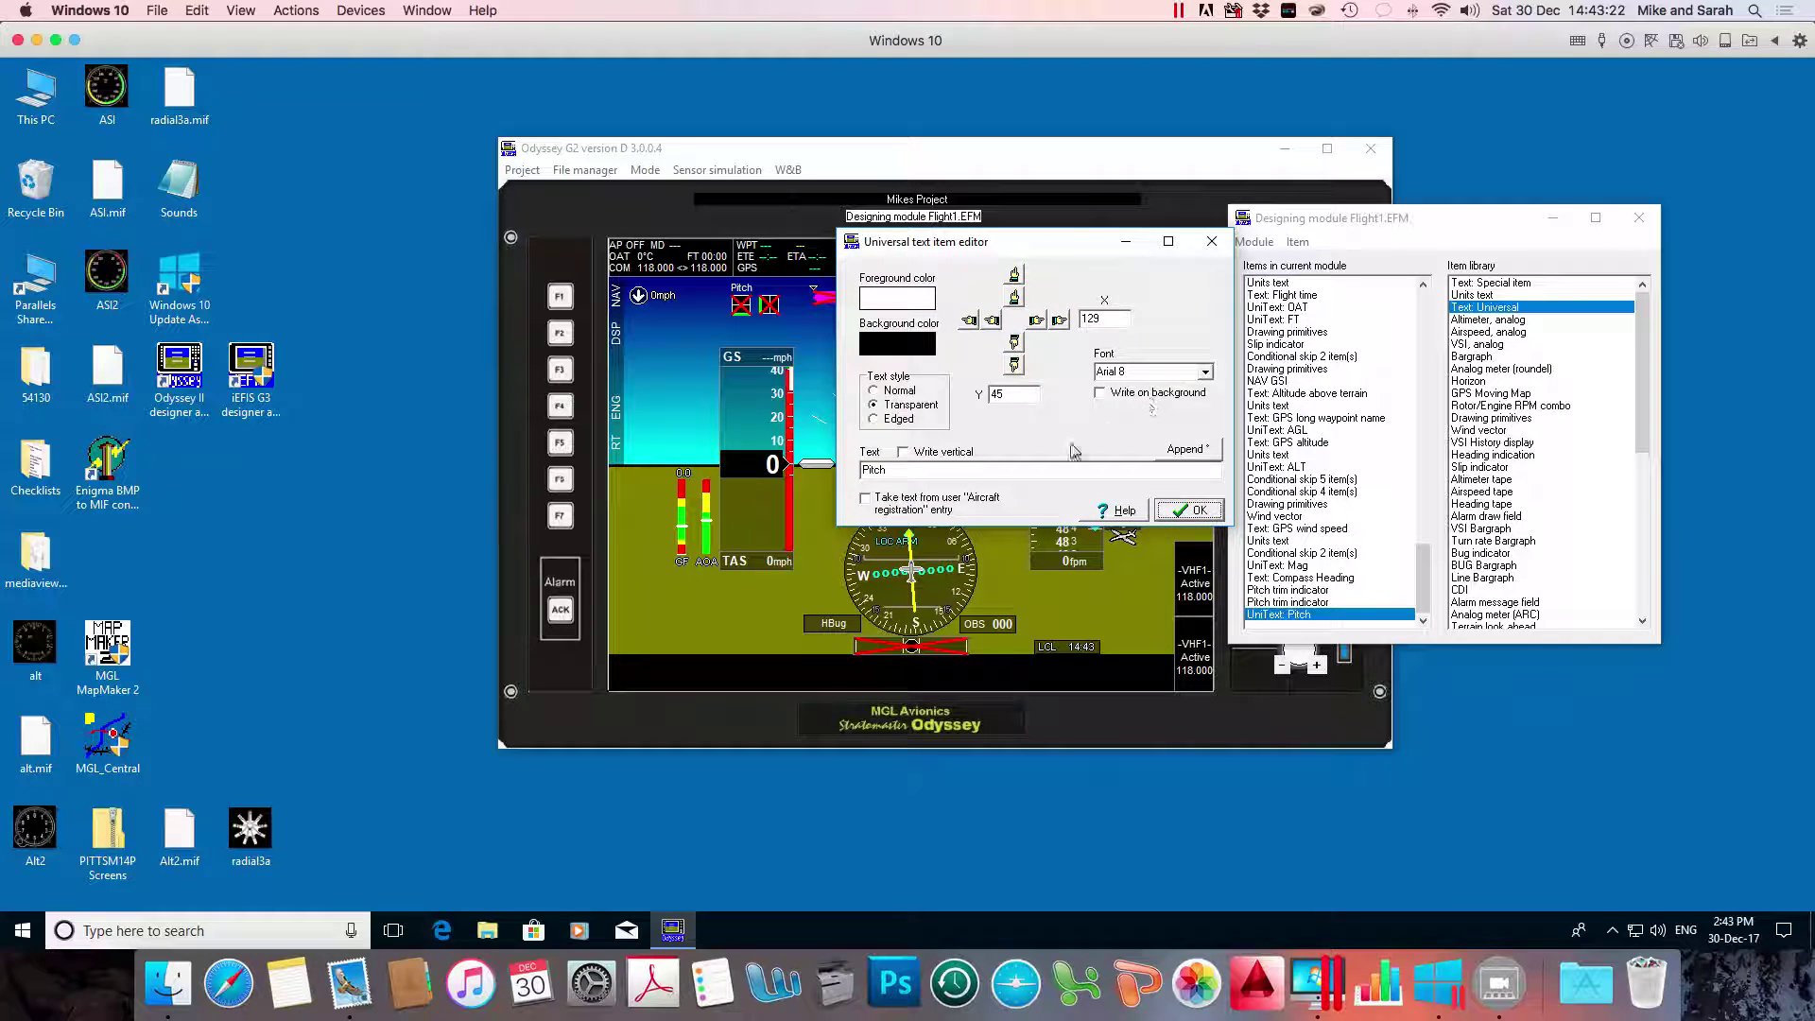
{"action": "left_click", "coordinate": [905, 469]}
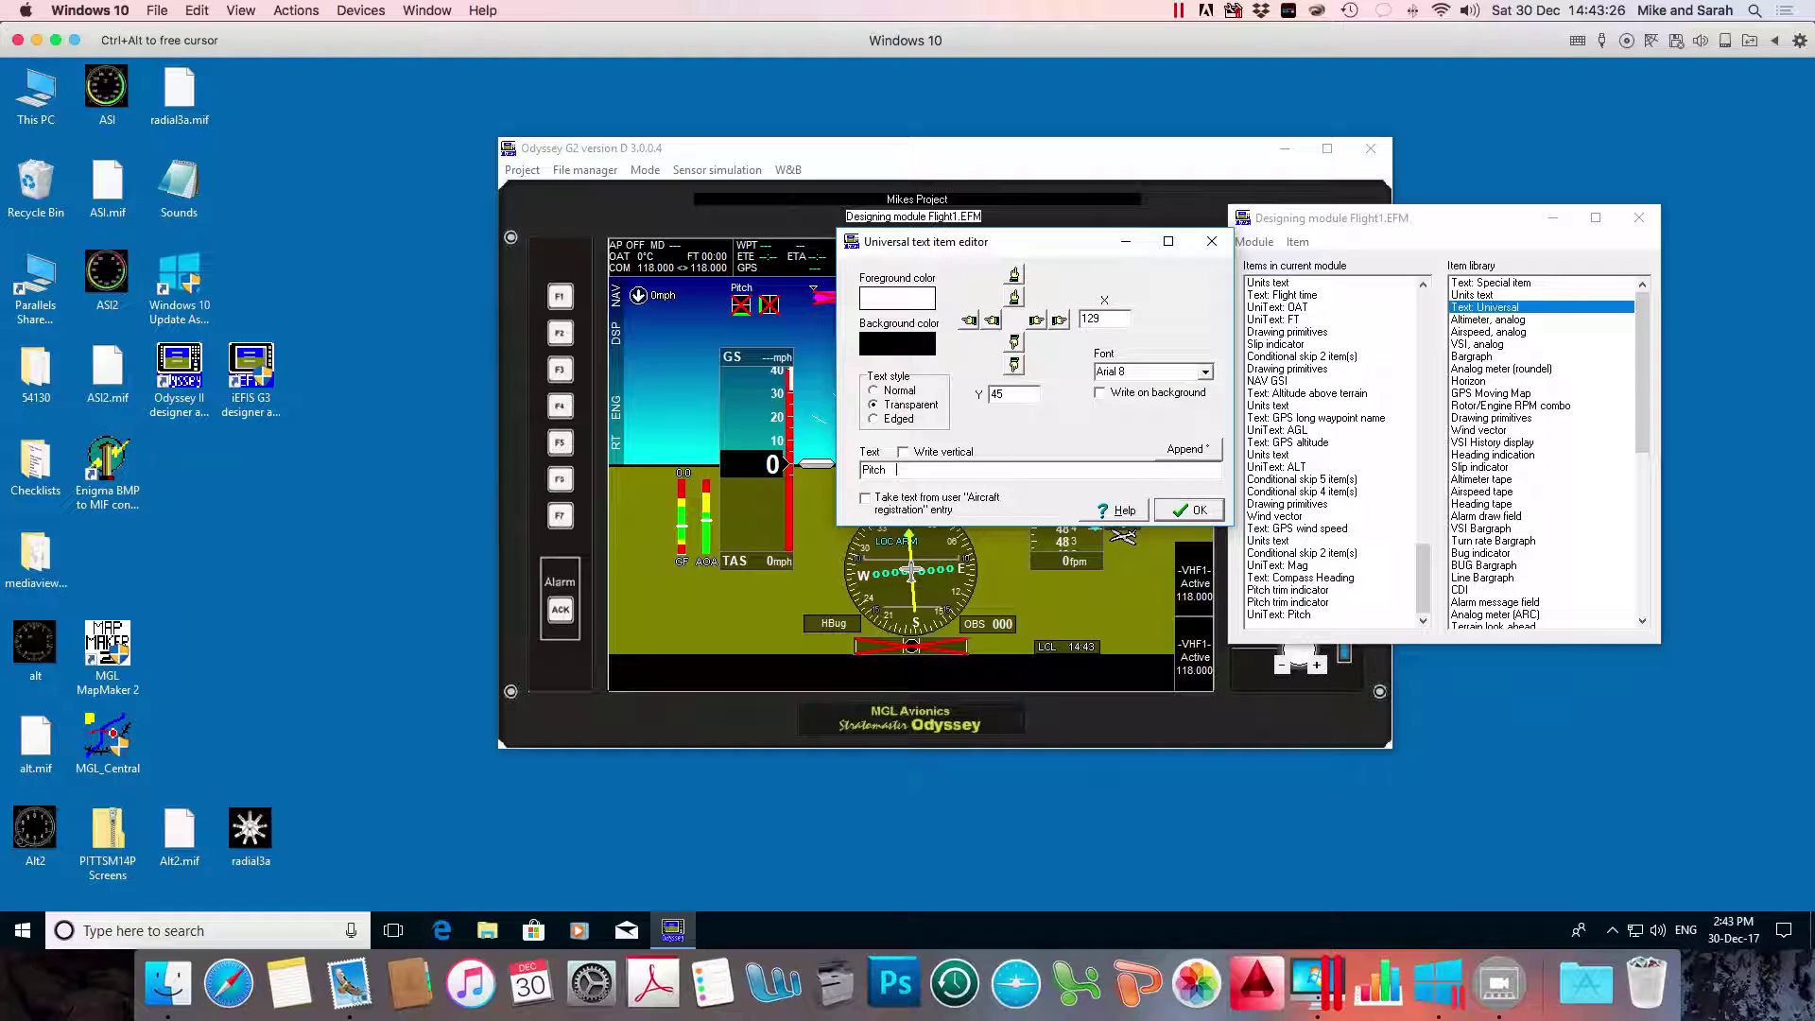
{"action": "type", "text": "Roll"}
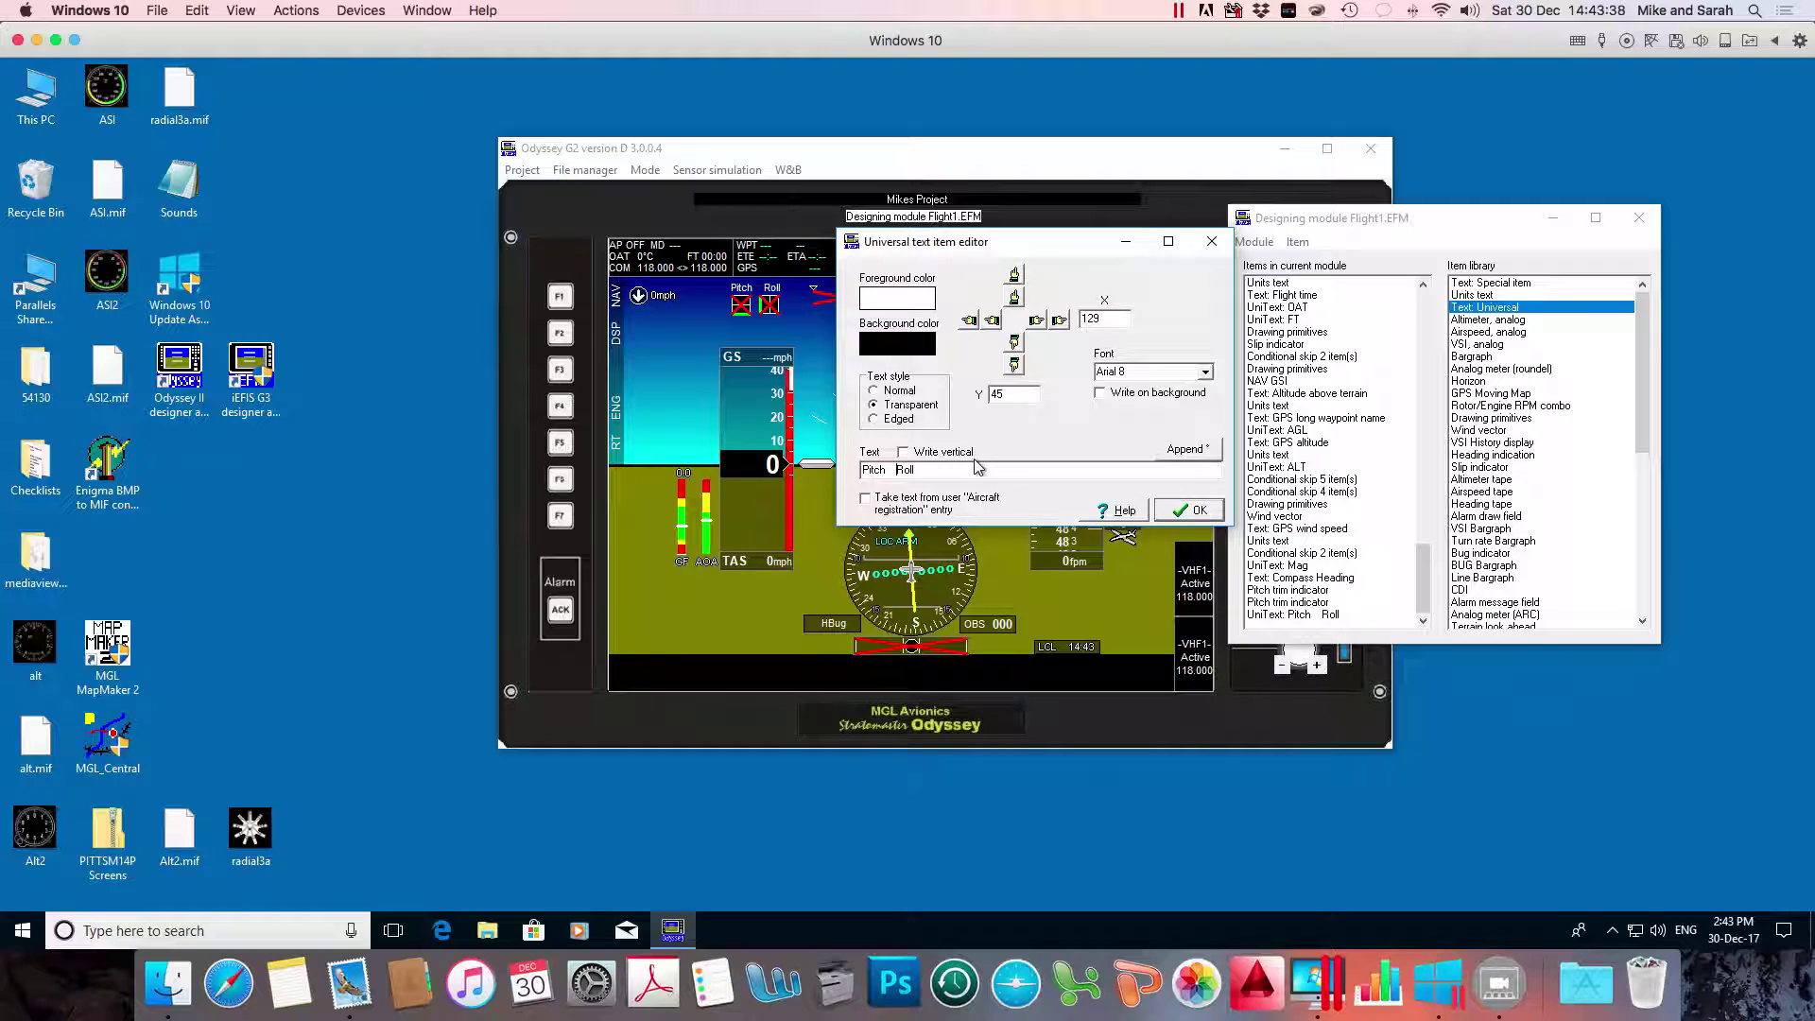
{"action": "key", "text": "BackSpace"}
{"action": "left_click", "coordinate": [1189, 515]}
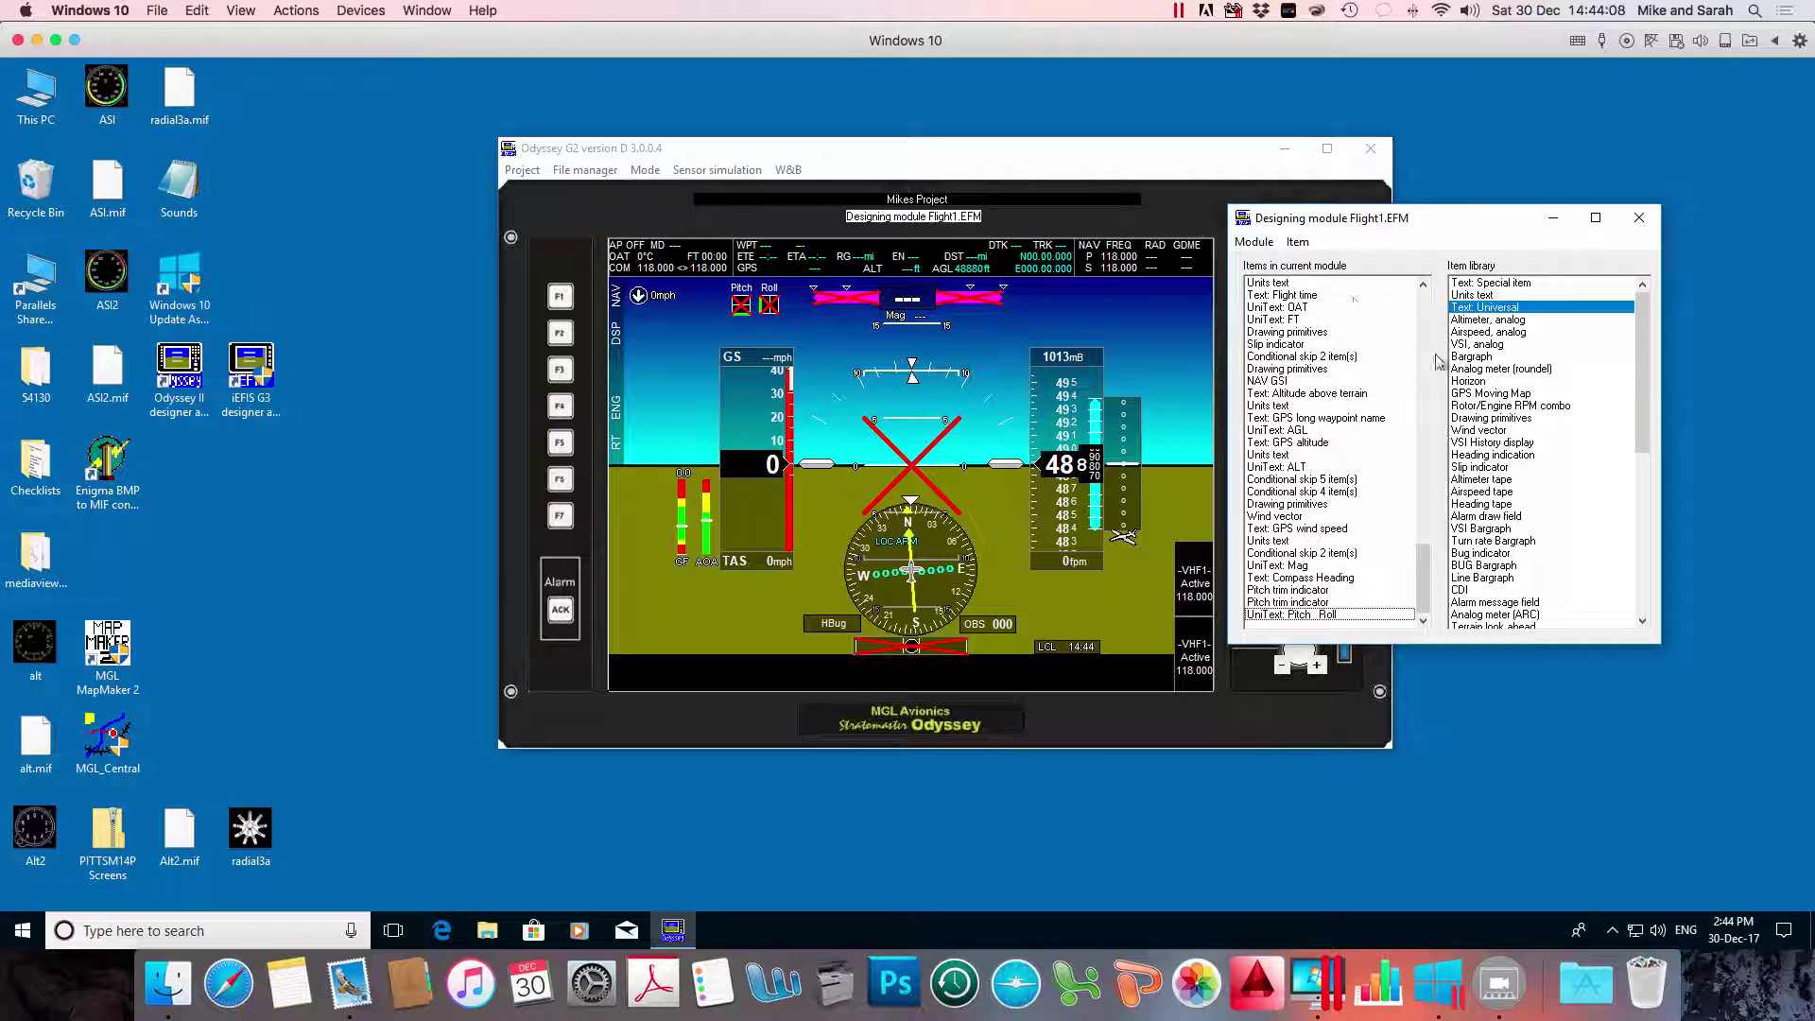
Close the Flight1 design and view the other flight screens in the simulator, returning to the first screen
{"action": "left_click", "coordinate": [1641, 221]}
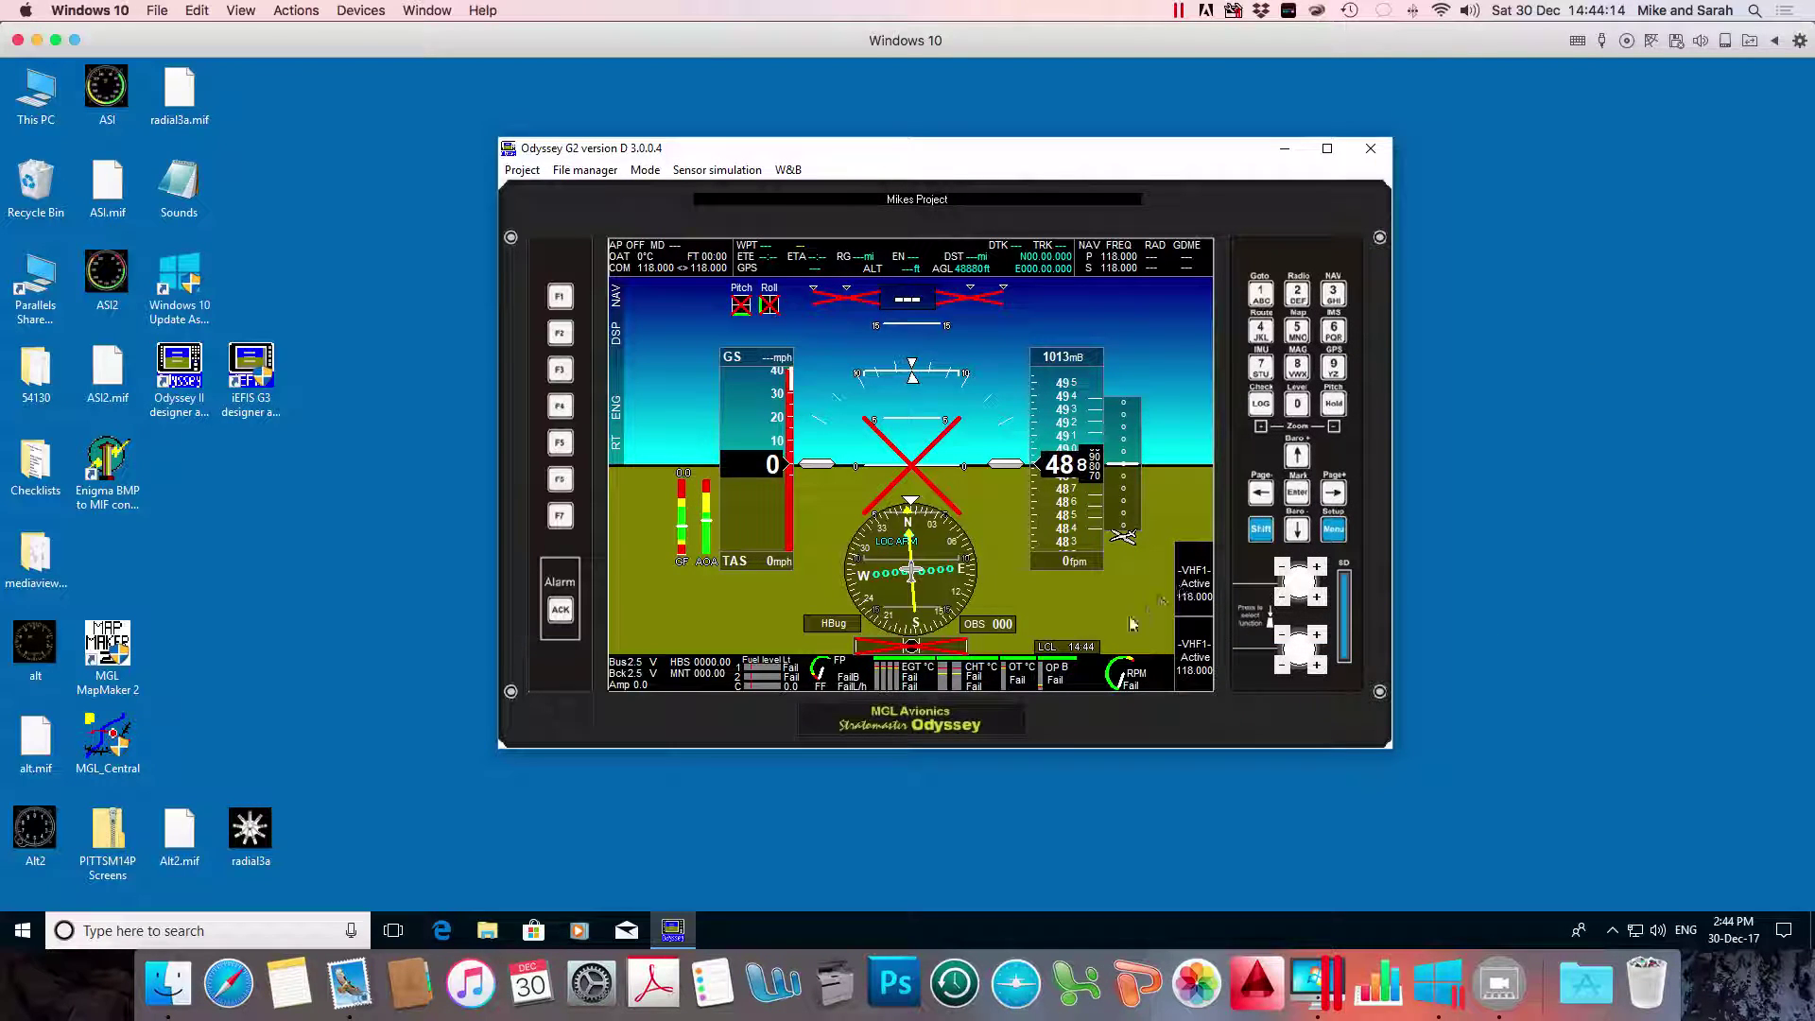
{"action": "left_click", "coordinate": [1296, 301]}
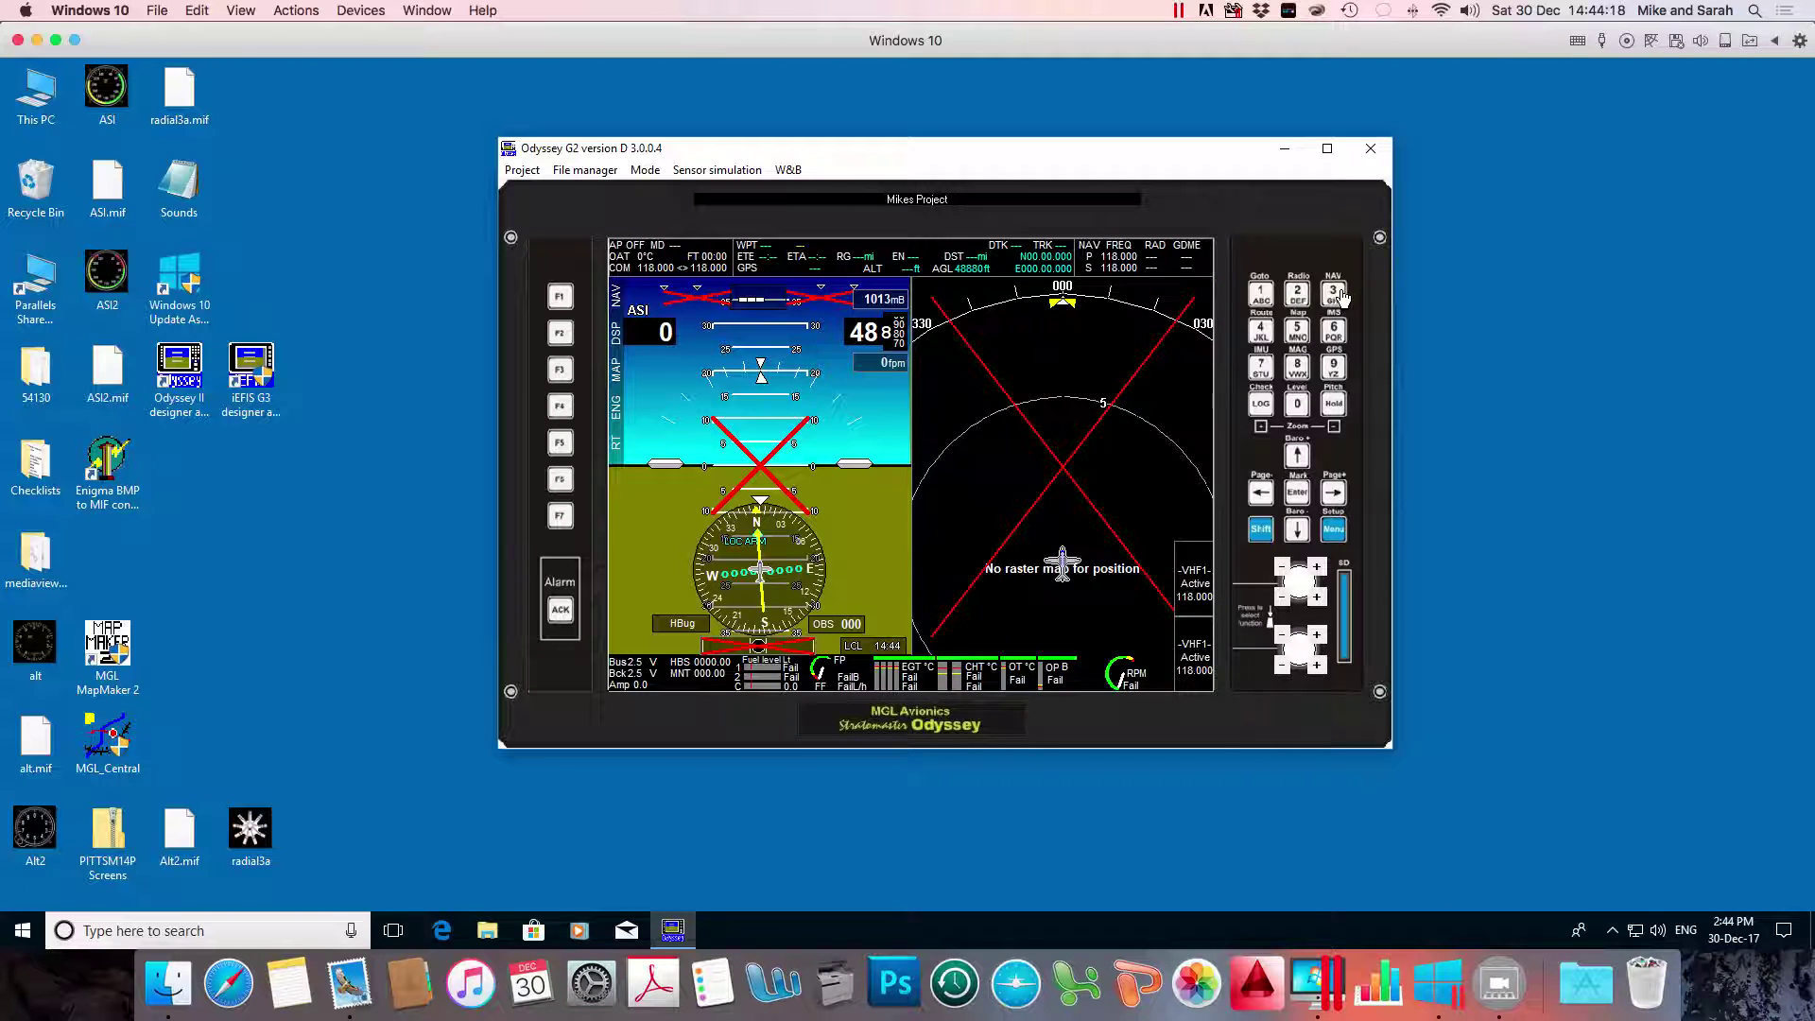
{"action": "left_click", "coordinate": [1340, 295]}
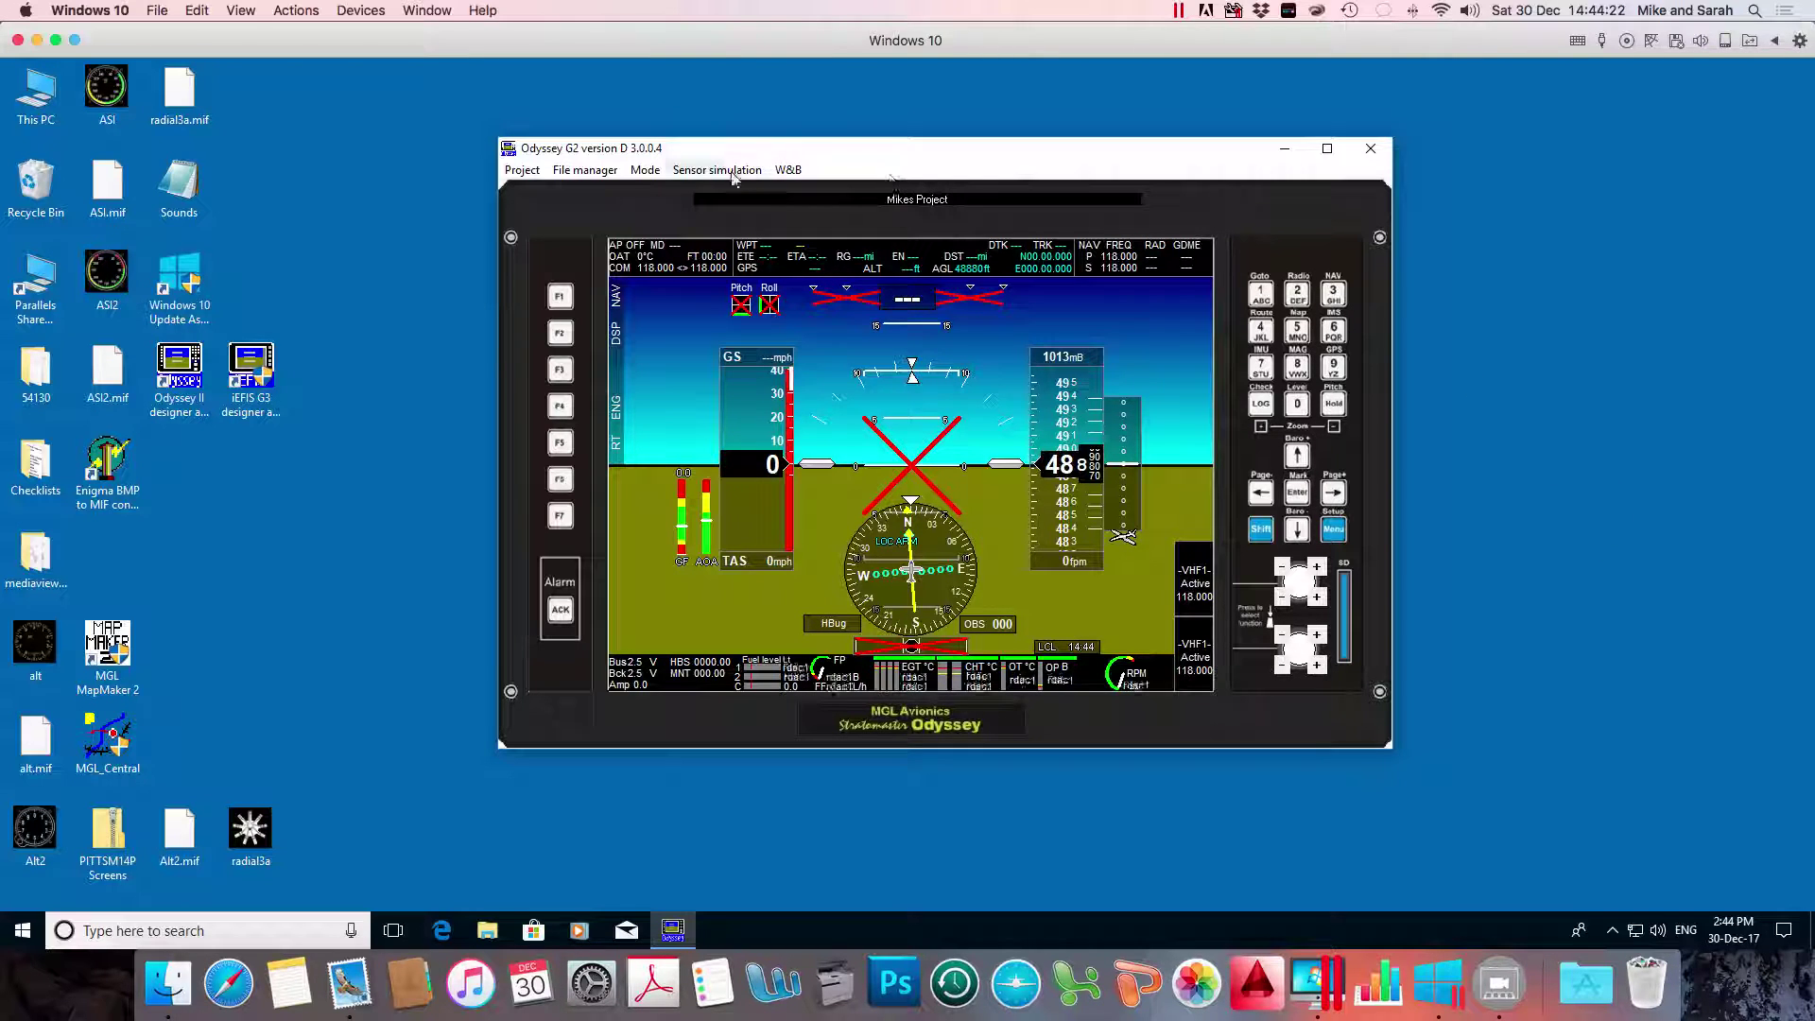
Return to design mode and load the Flight1 flight module for editing
{"action": "left_click", "coordinate": [646, 171]}
{"action": "left_click", "coordinate": [658, 215]}
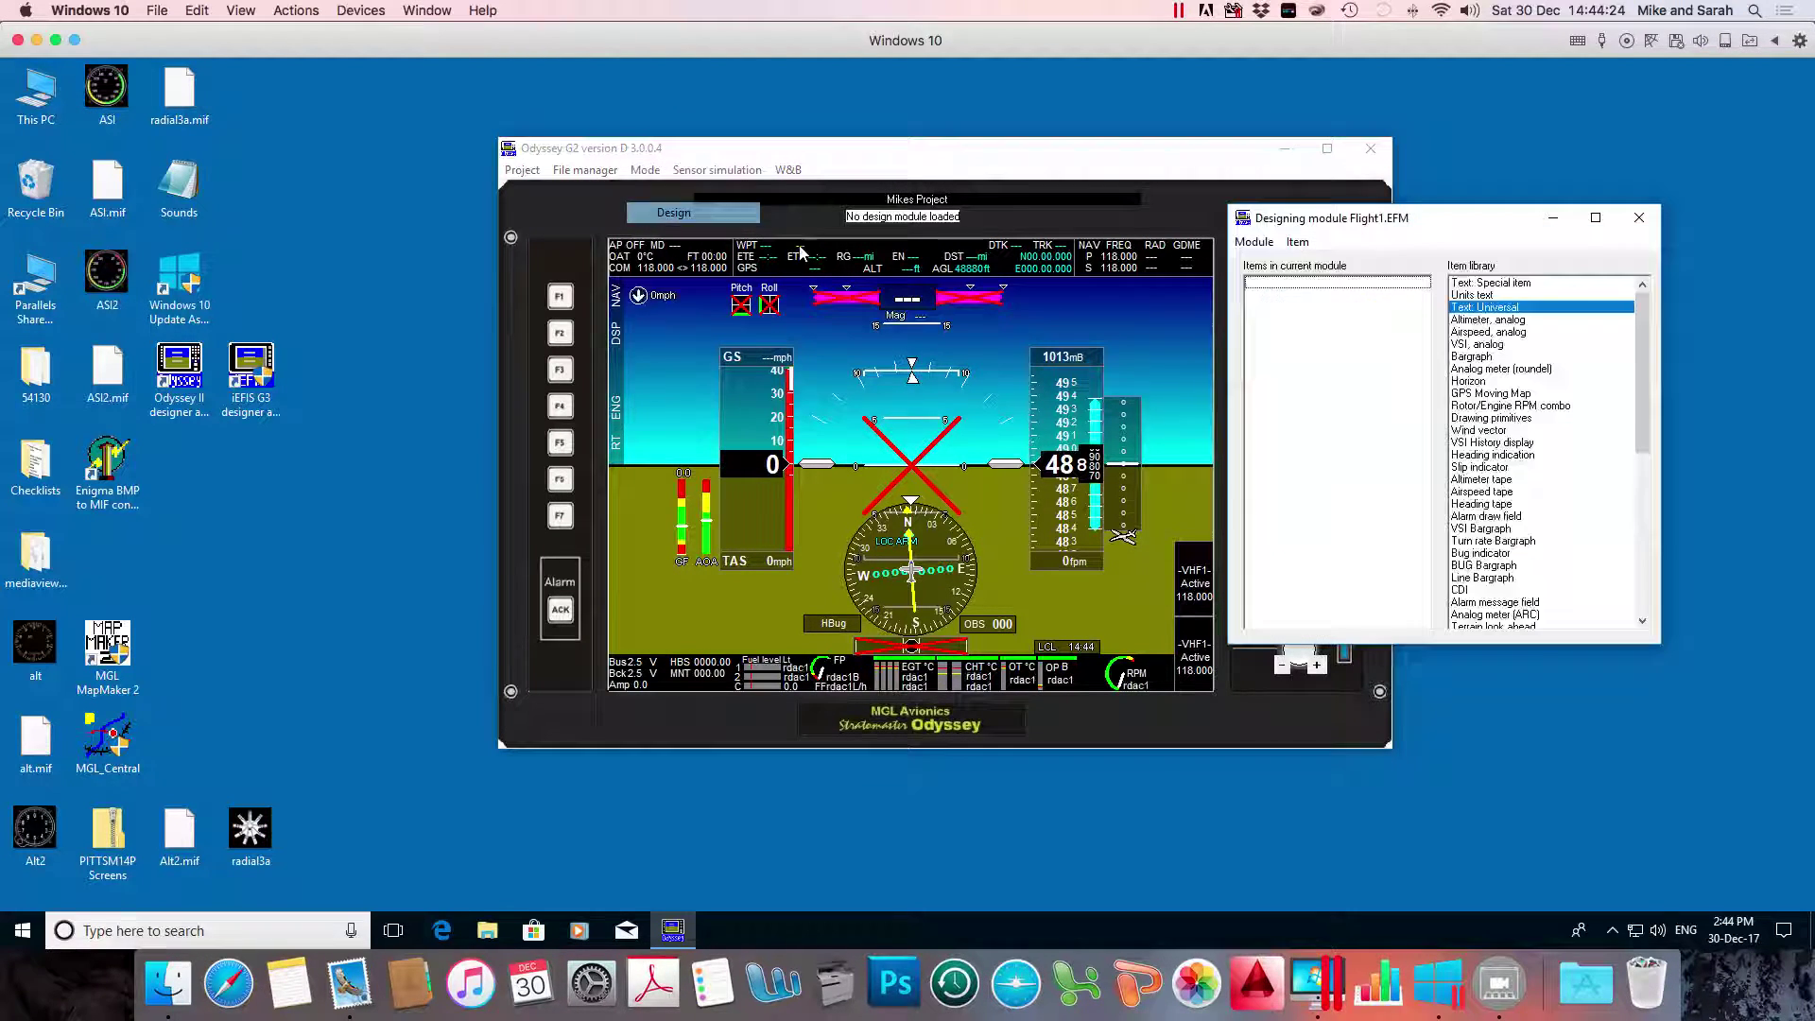
{"action": "left_click", "coordinate": [1253, 242]}
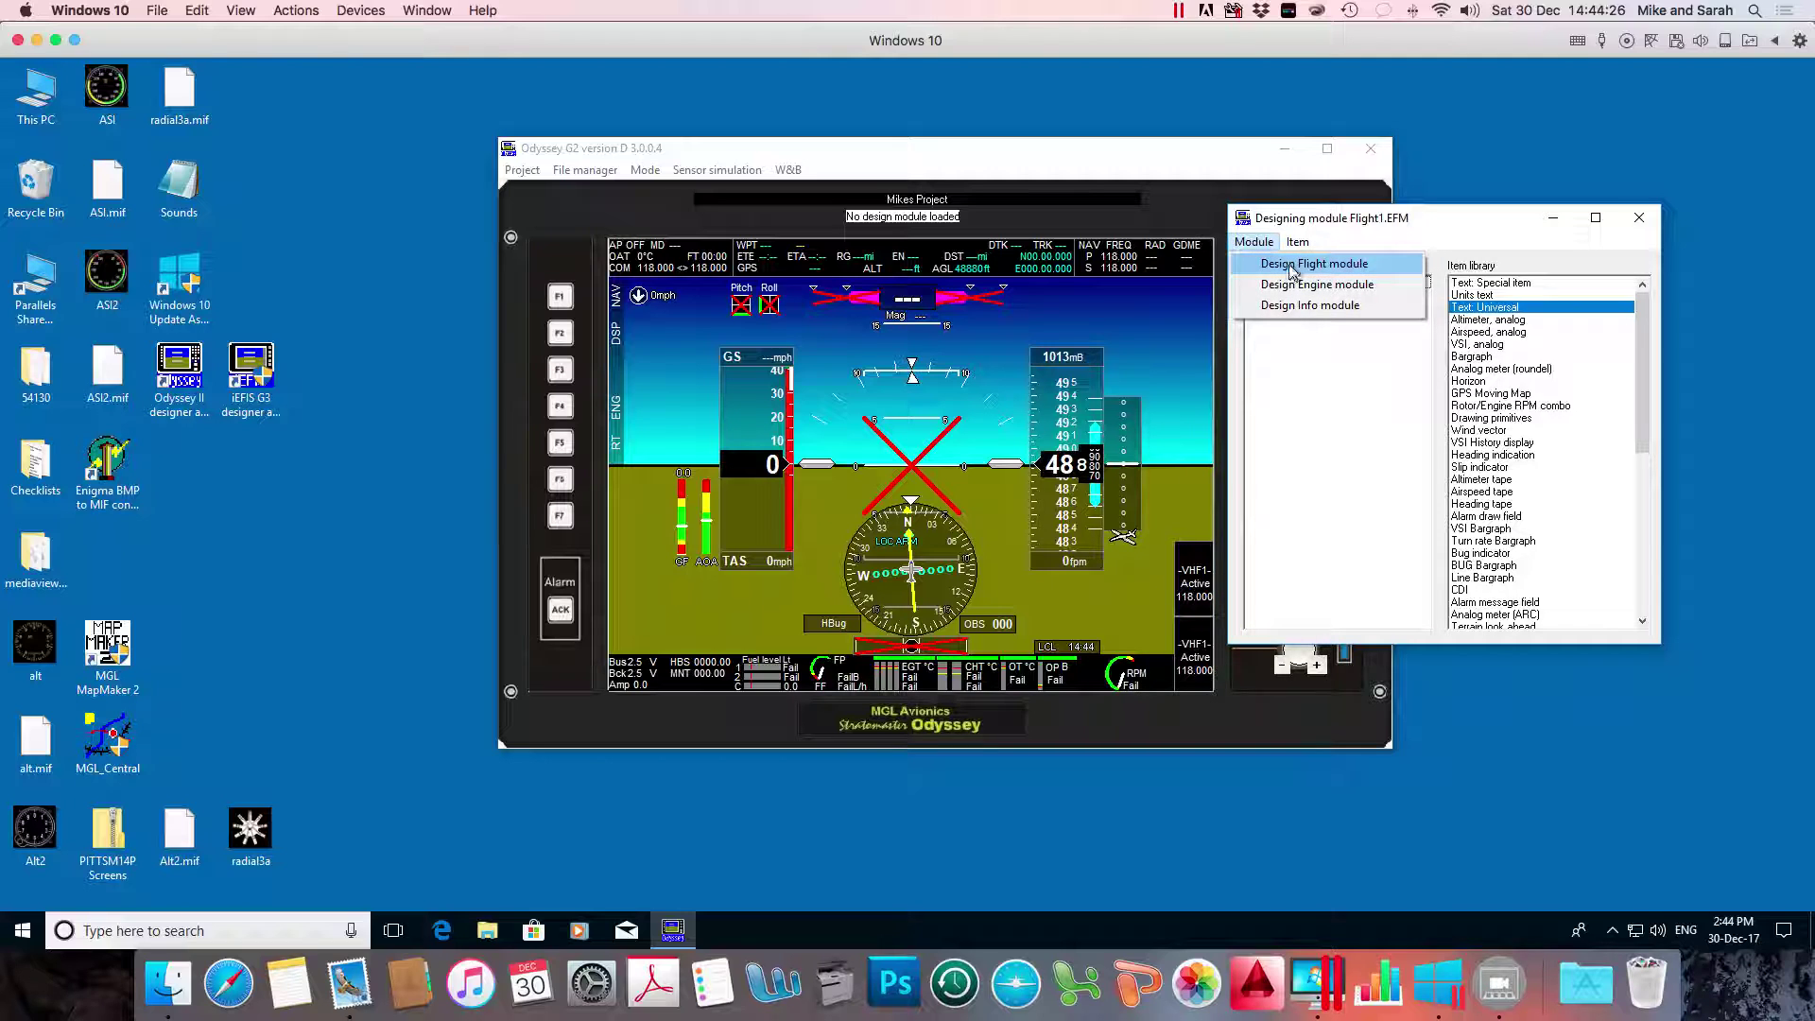
{"action": "left_click", "coordinate": [1291, 267]}
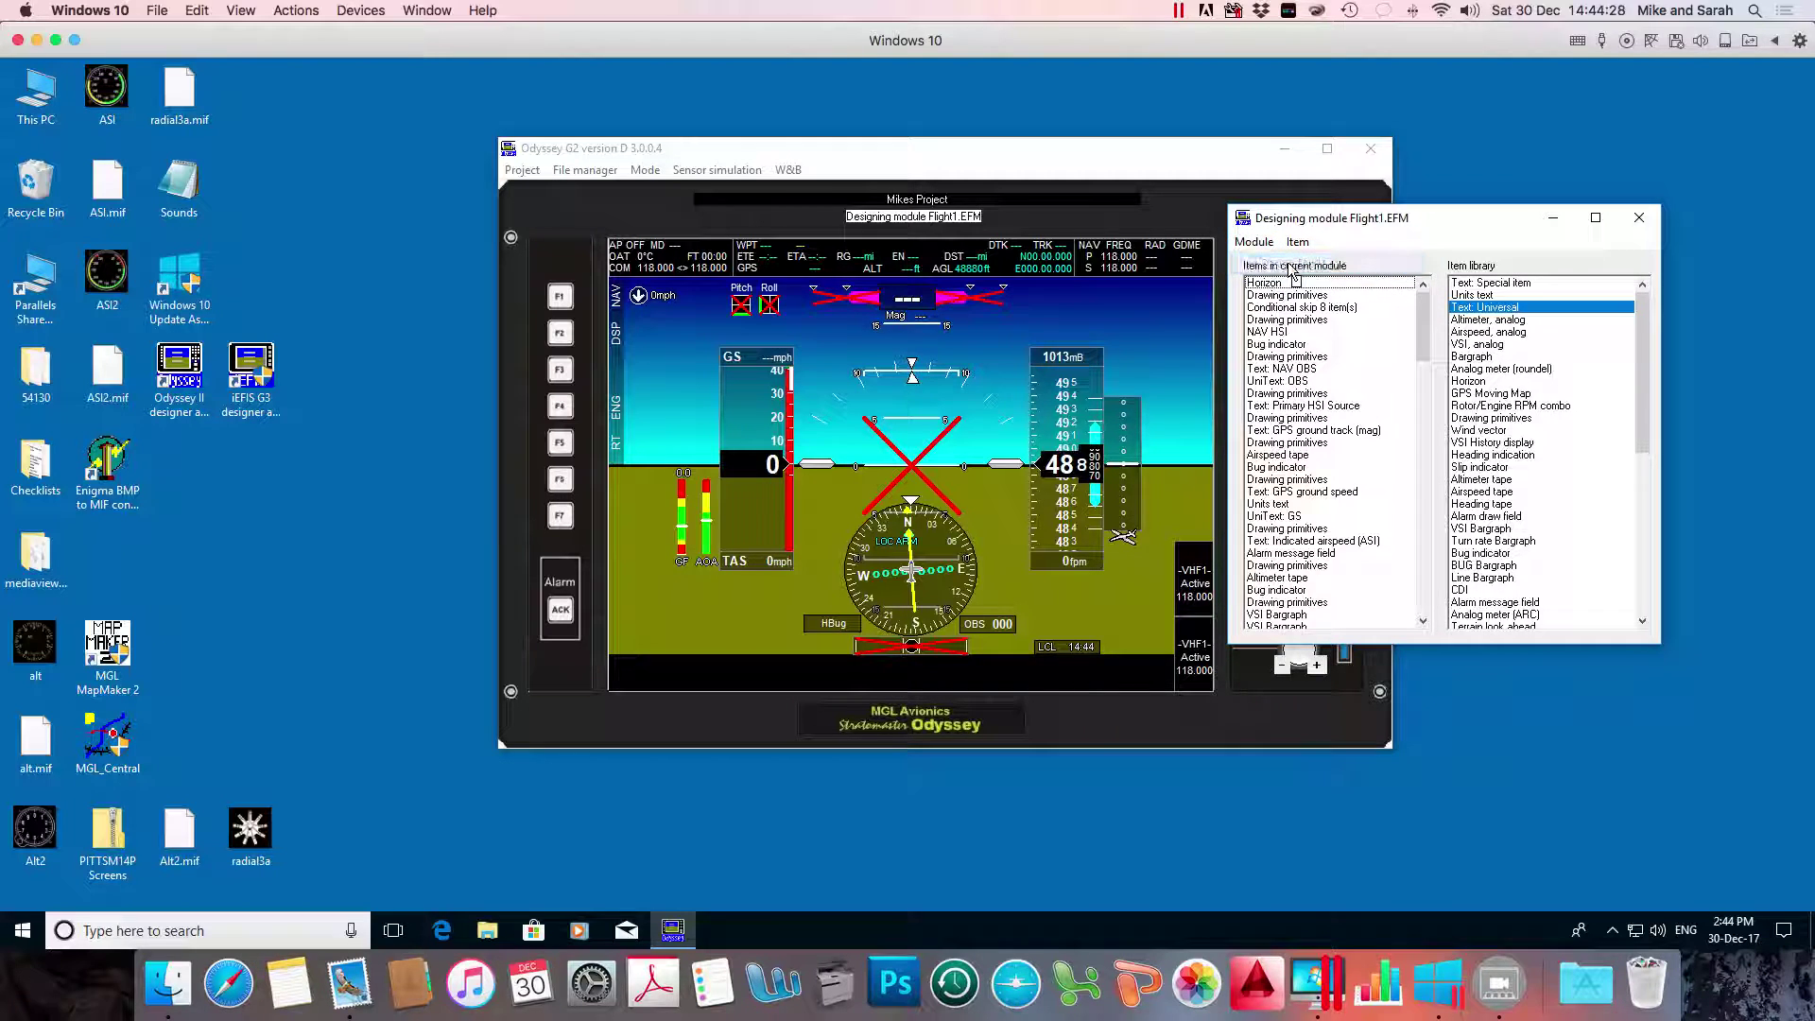
Copy the Pitch trim indicator, Roll trim indicator and "Pitch Roll" text items at the end of Flight1's item list
{"action": "left_click_drag", "start_coordinate": [1424, 352], "coordinate": [1382, 628]}
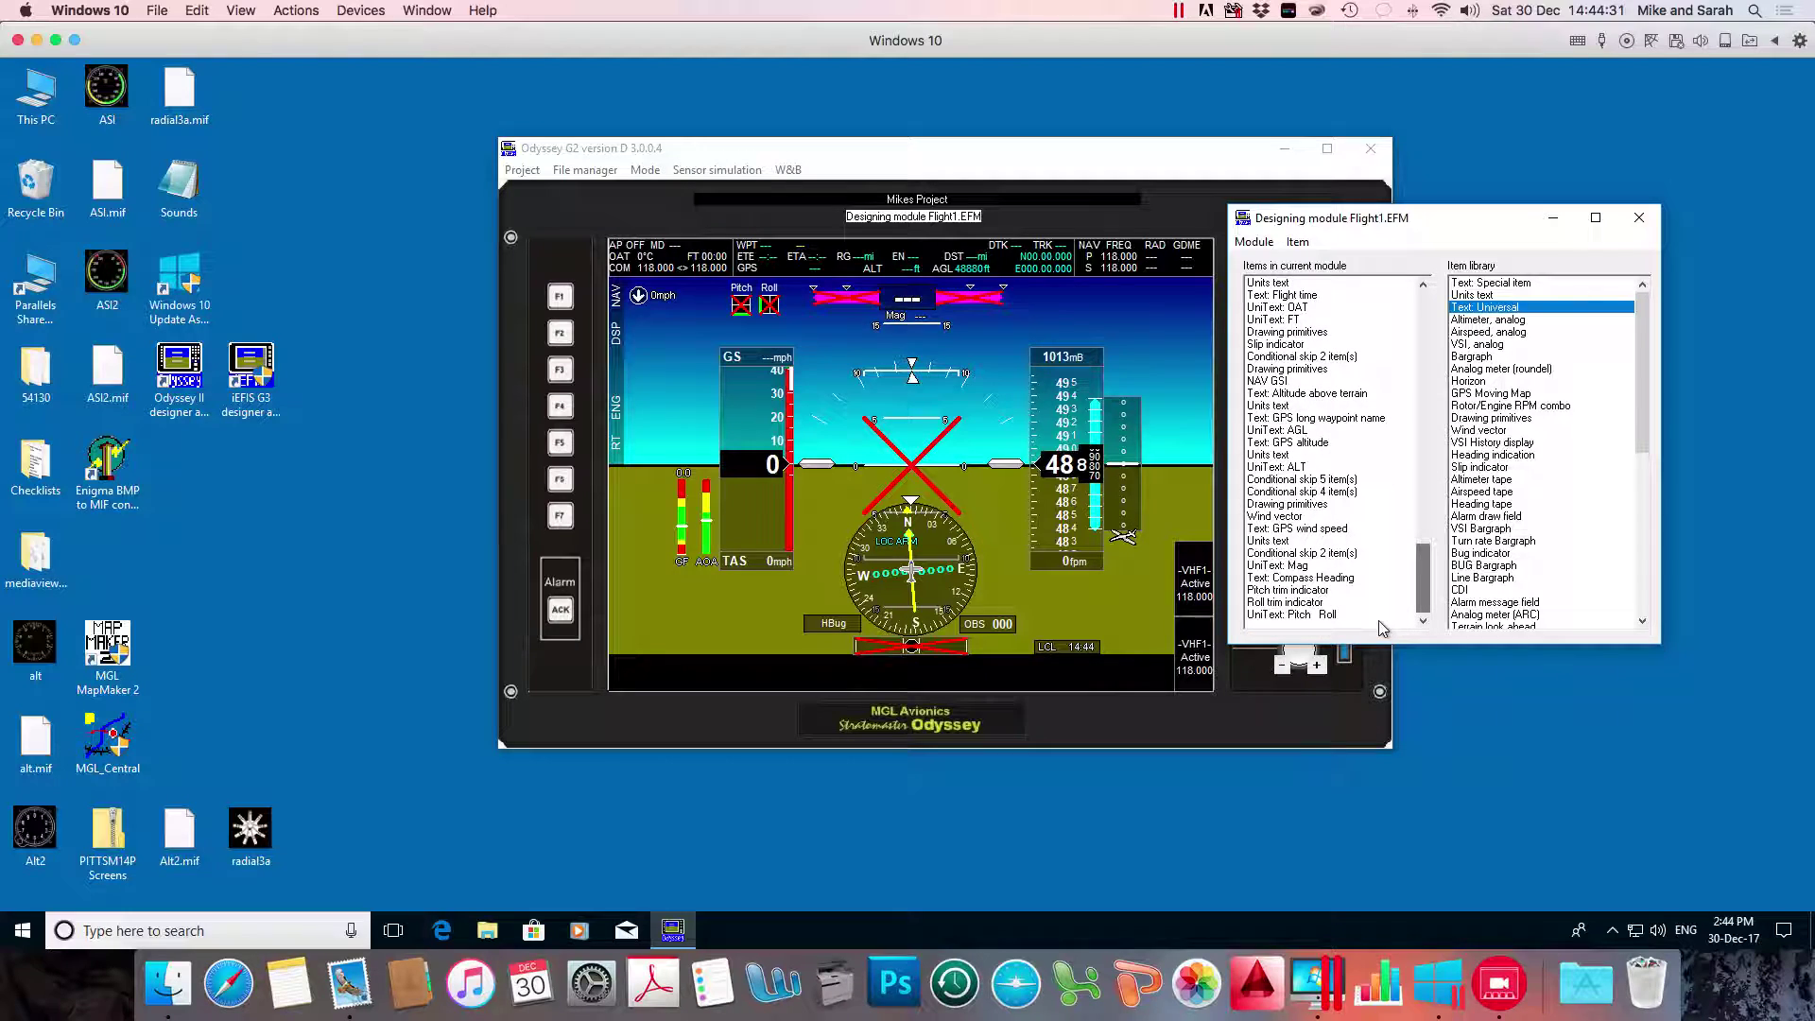
{"action": "left_click", "coordinate": [1257, 591]}
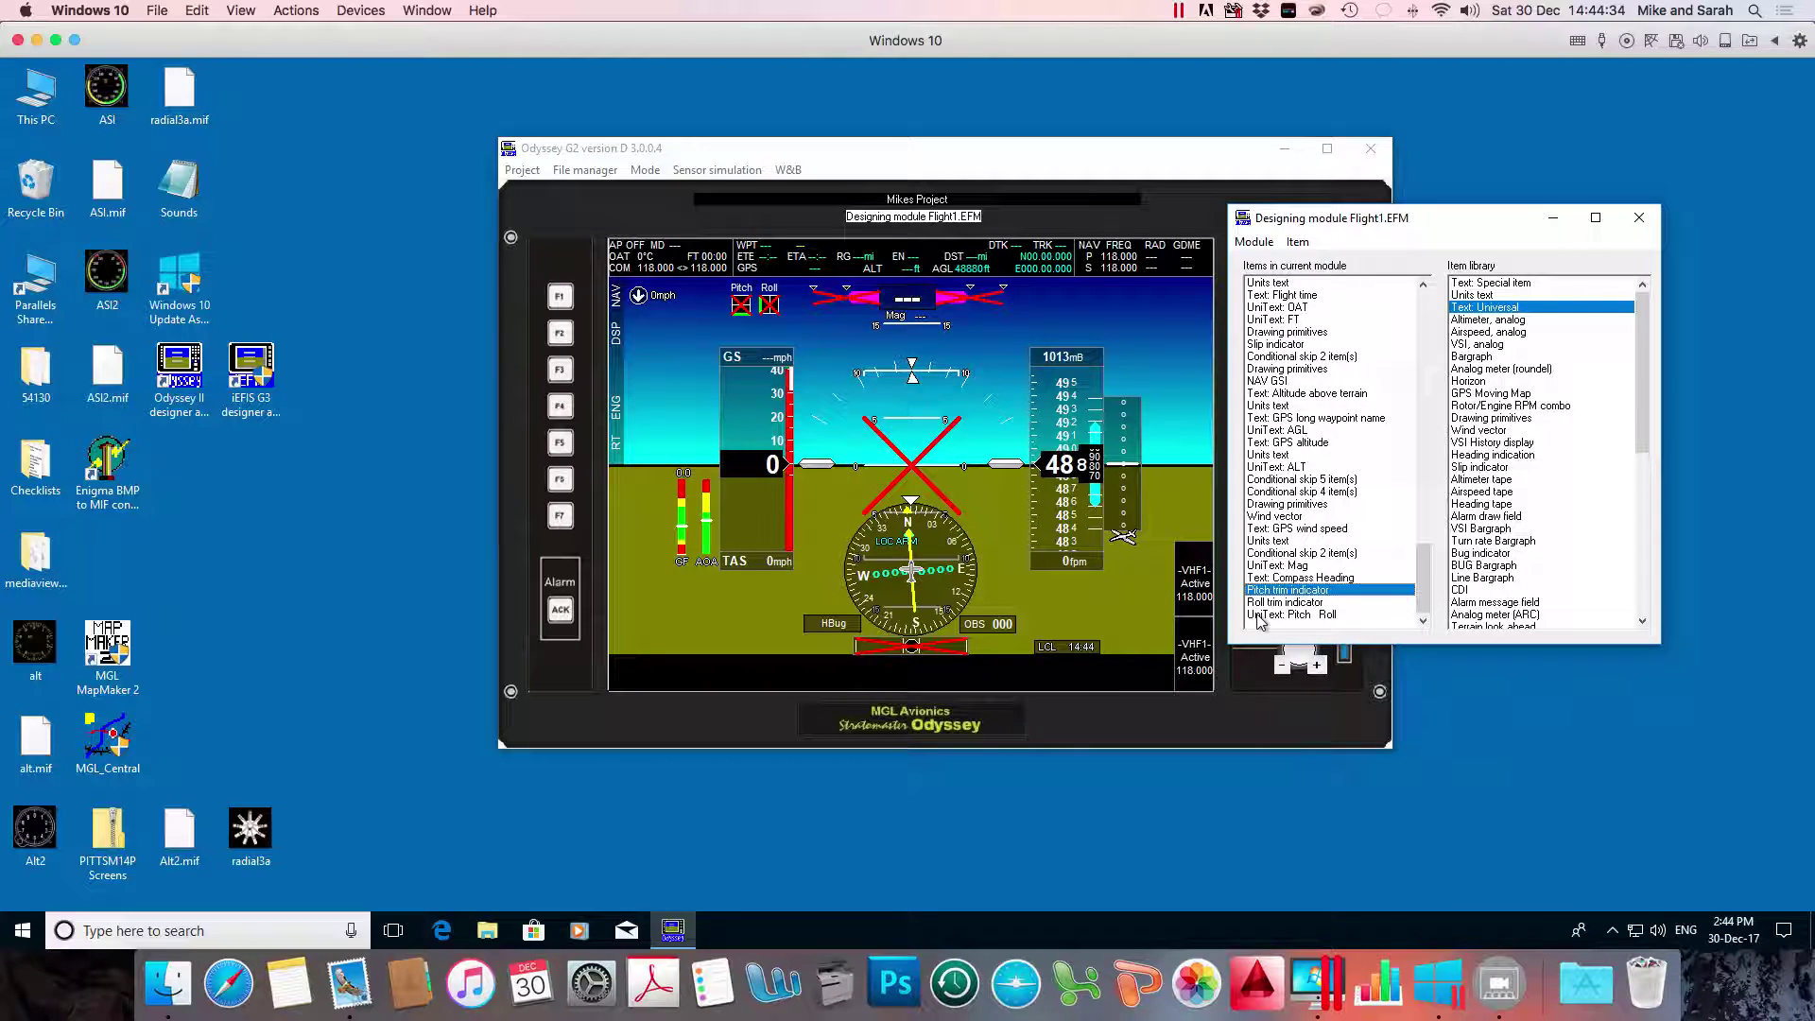
{"action": "left_click", "coordinate": [1257, 614], "text": "shift"}
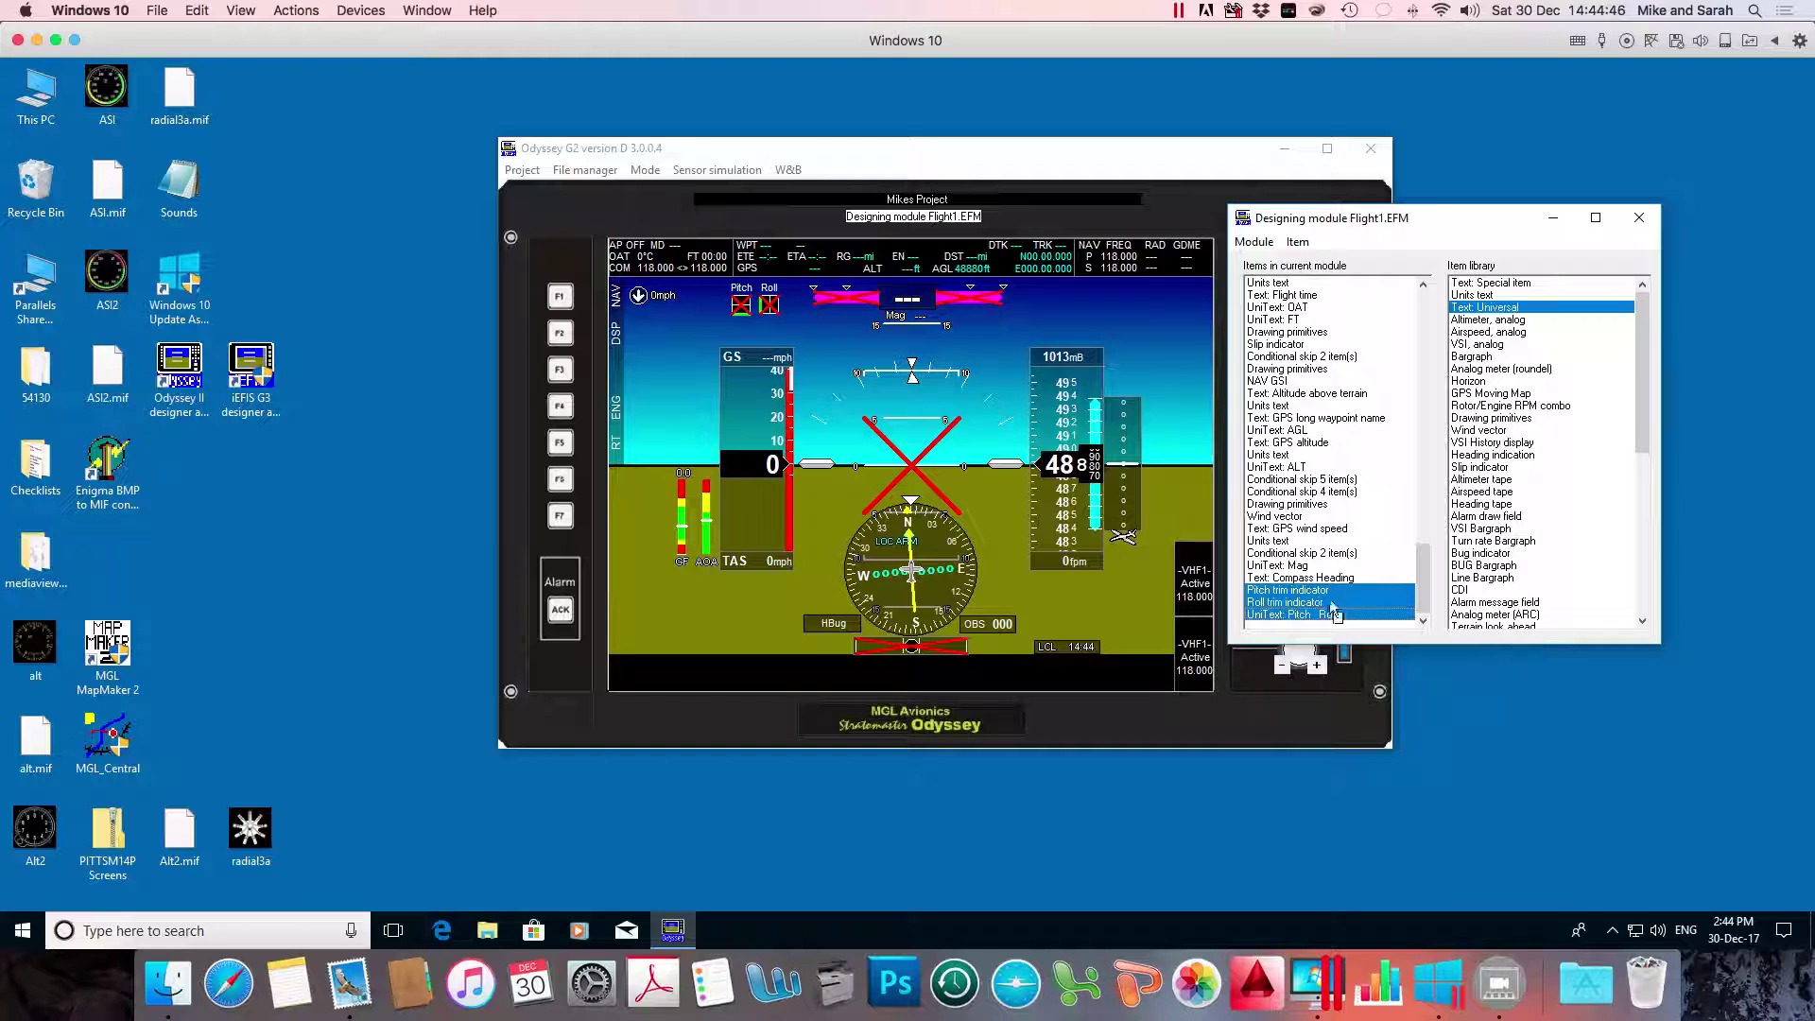
{"action": "right_click", "coordinate": [1299, 597]}
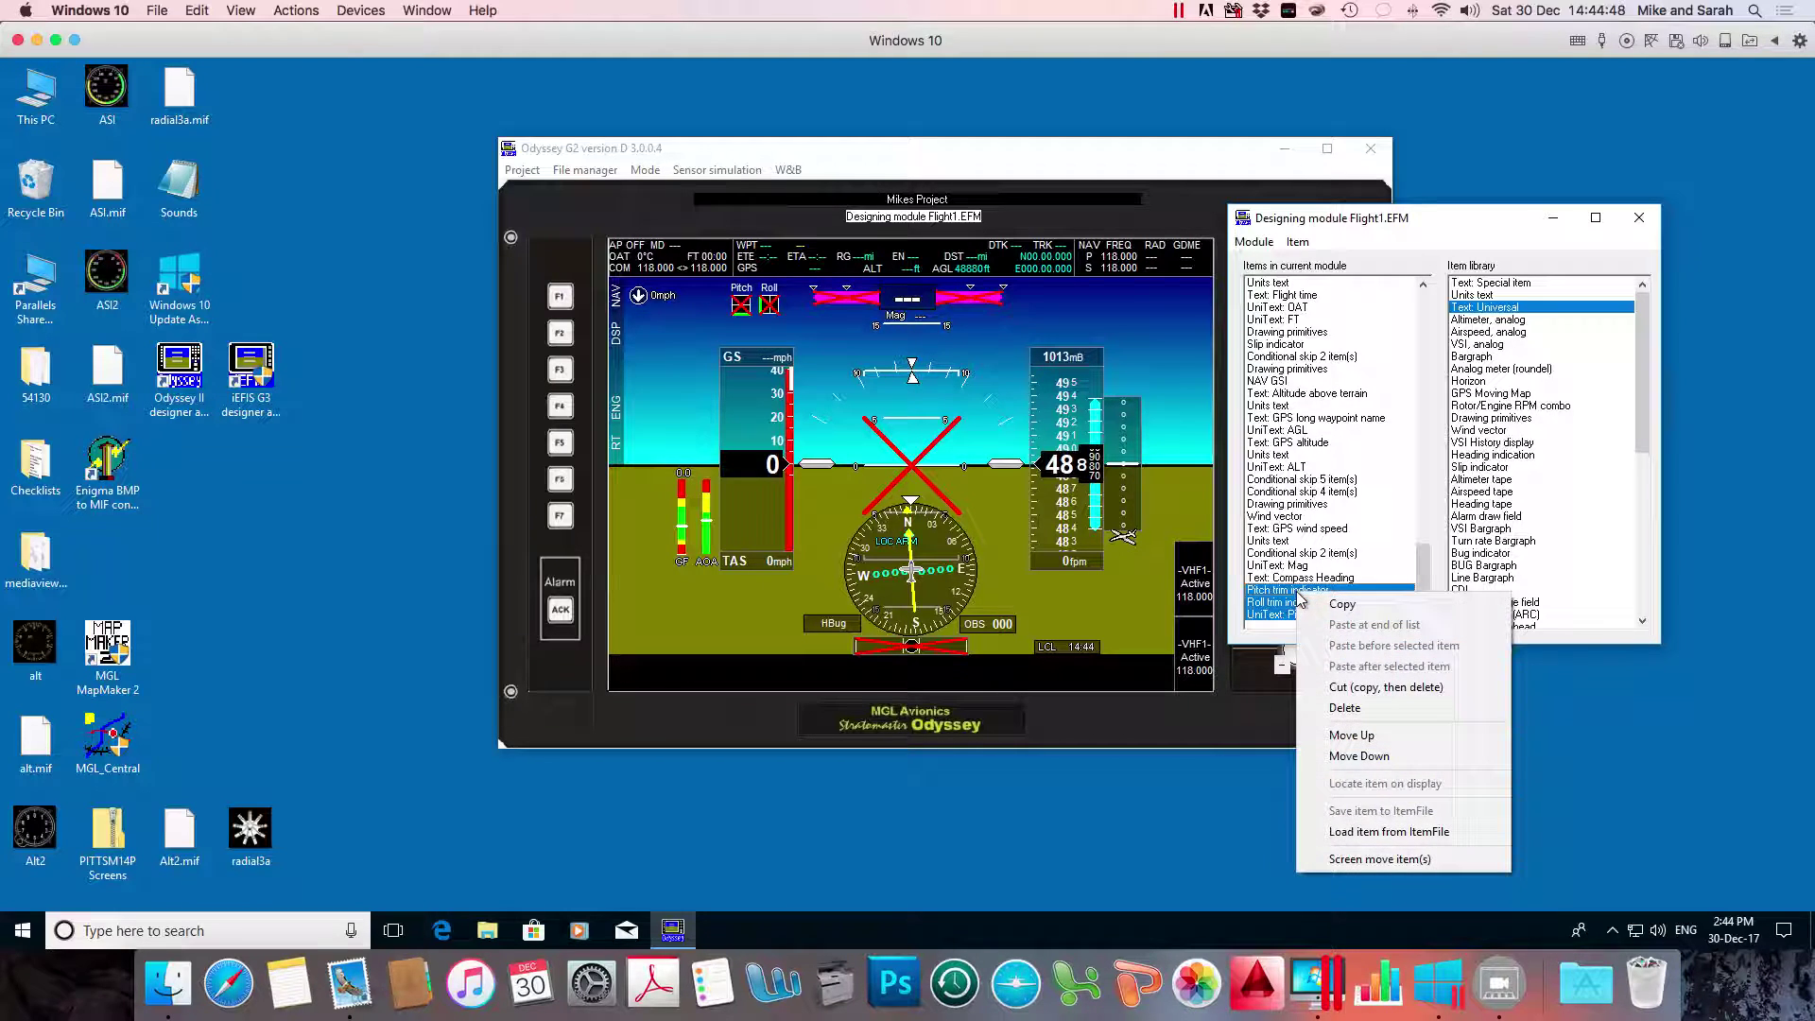
{"action": "left_click", "coordinate": [1341, 604]}
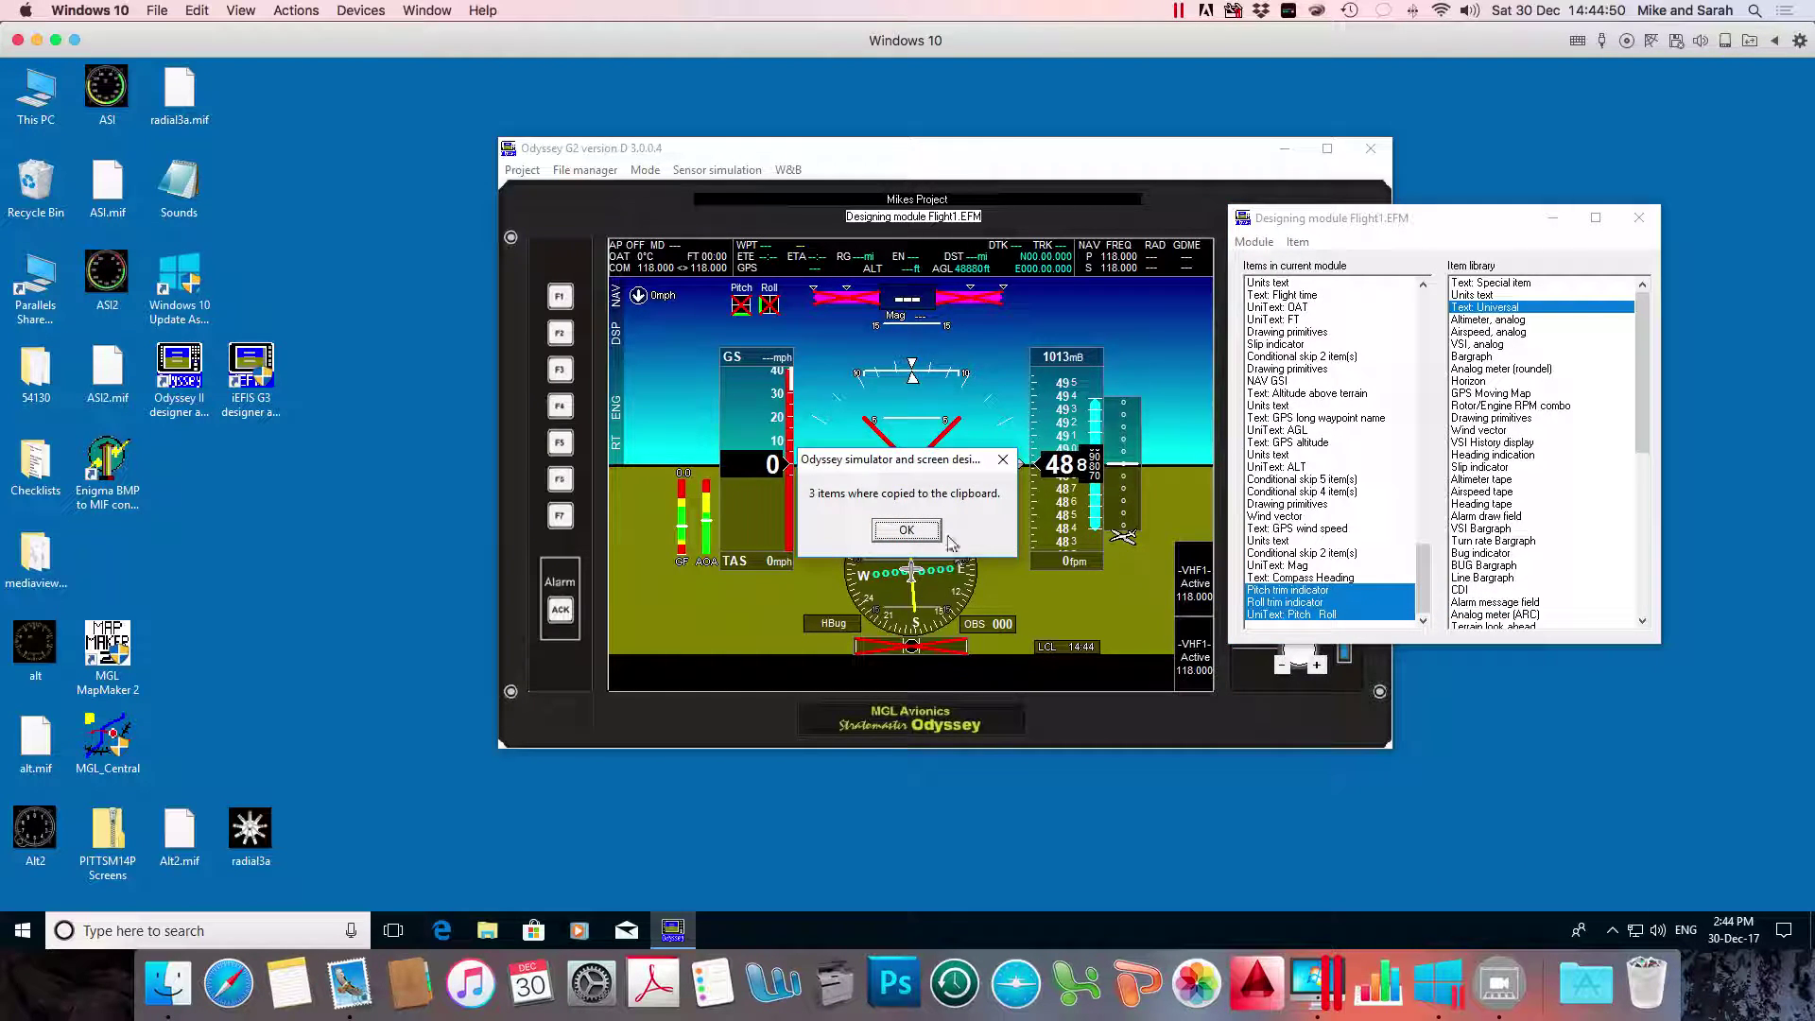
{"action": "left_click", "coordinate": [908, 530]}
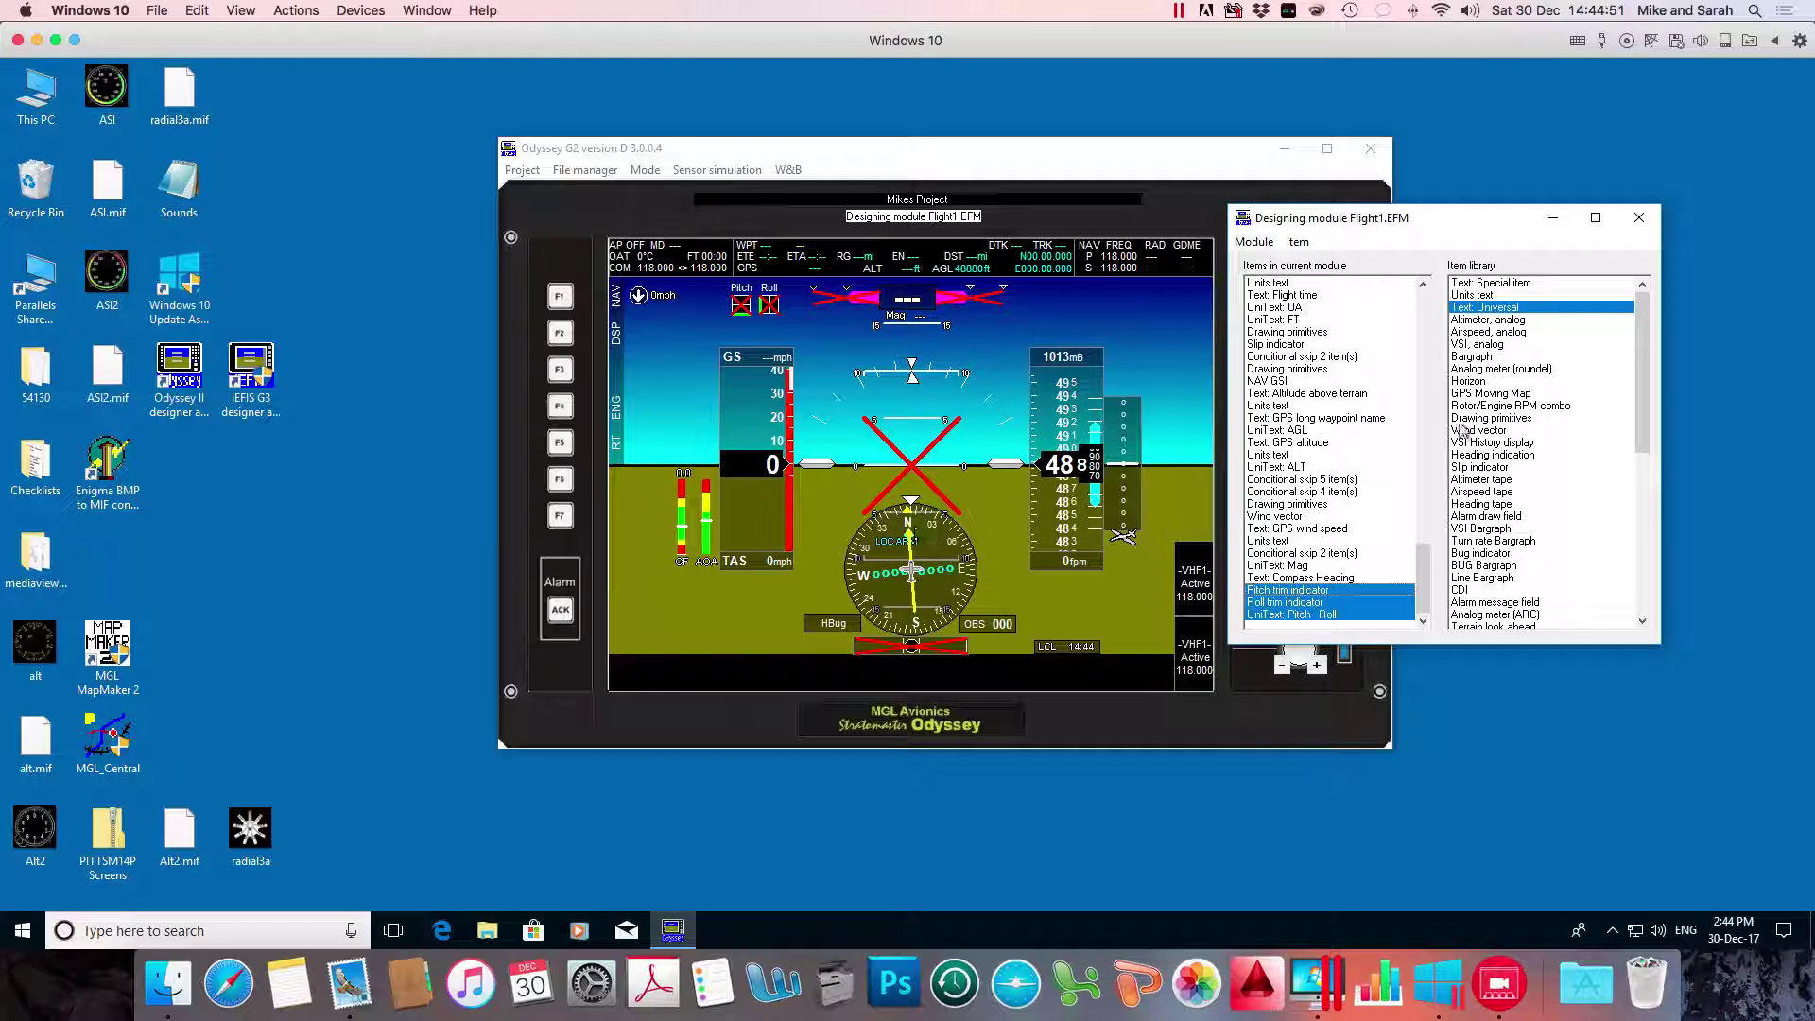
Close the Flight1 design, switch the simulator to the third flight screen, and load its Flight3 module in design mode
{"action": "left_click", "coordinate": [1645, 219]}
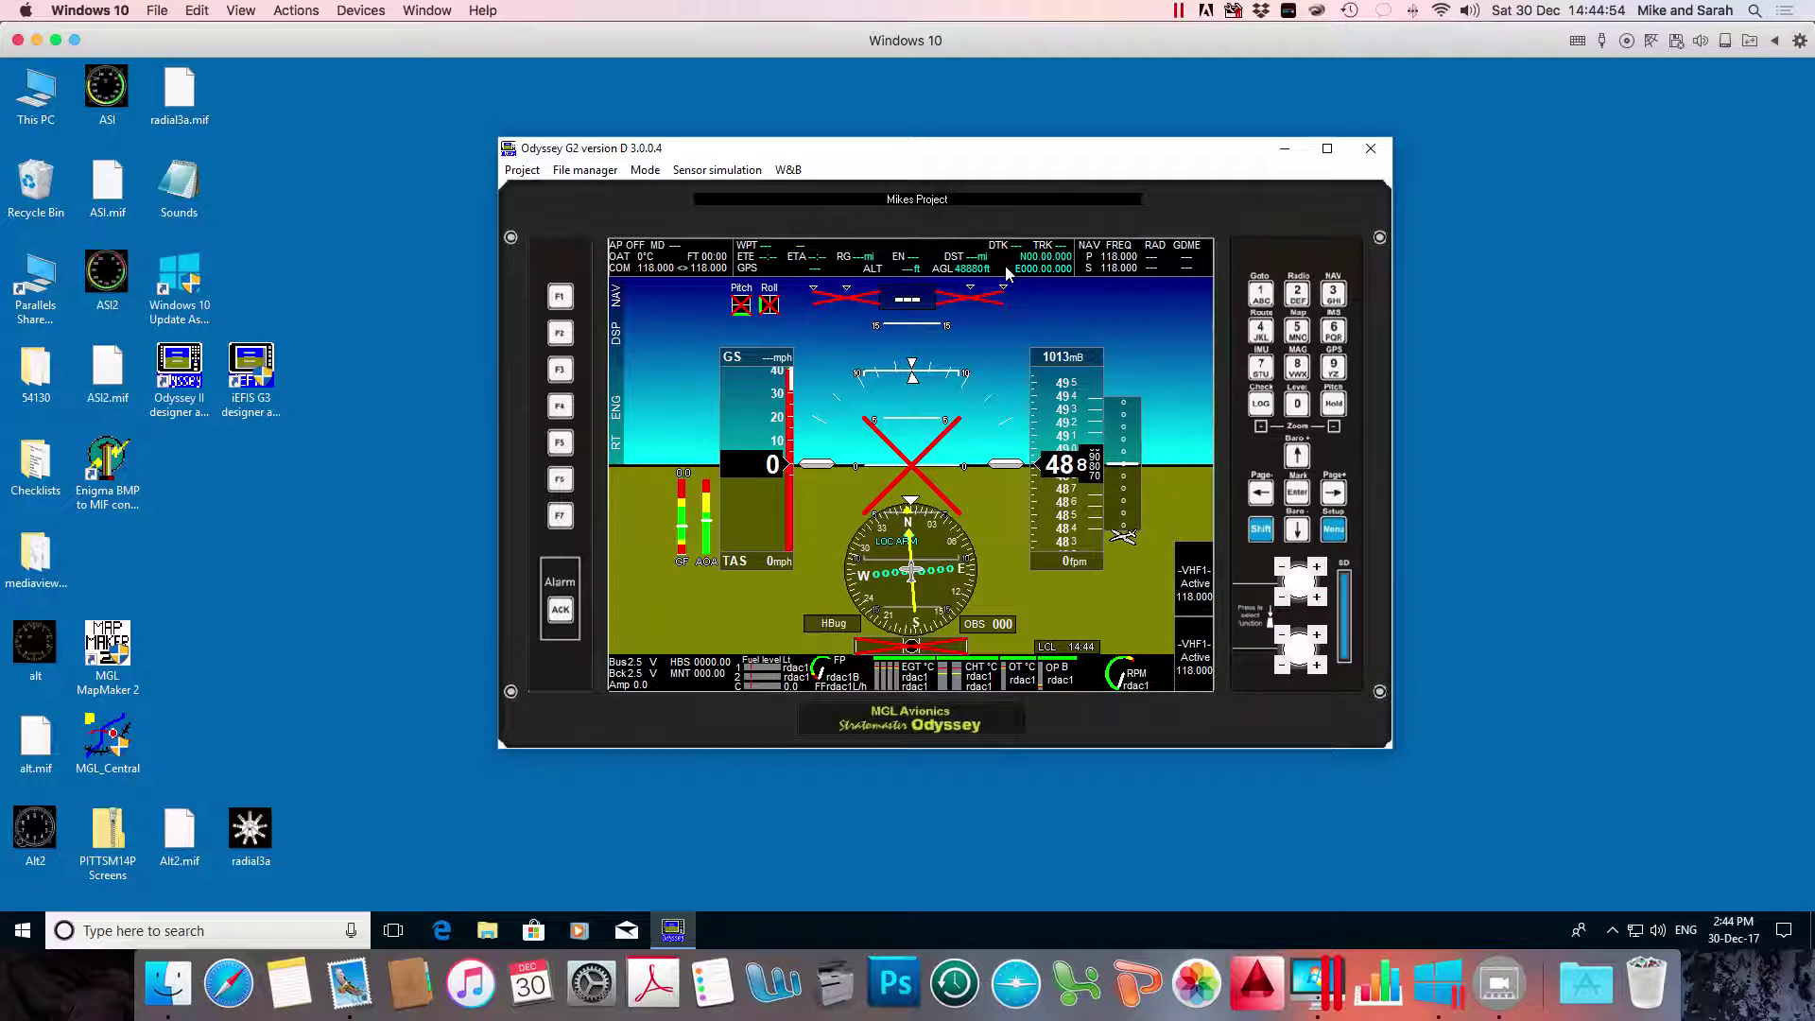
{"action": "left_click", "coordinate": [1297, 295]}
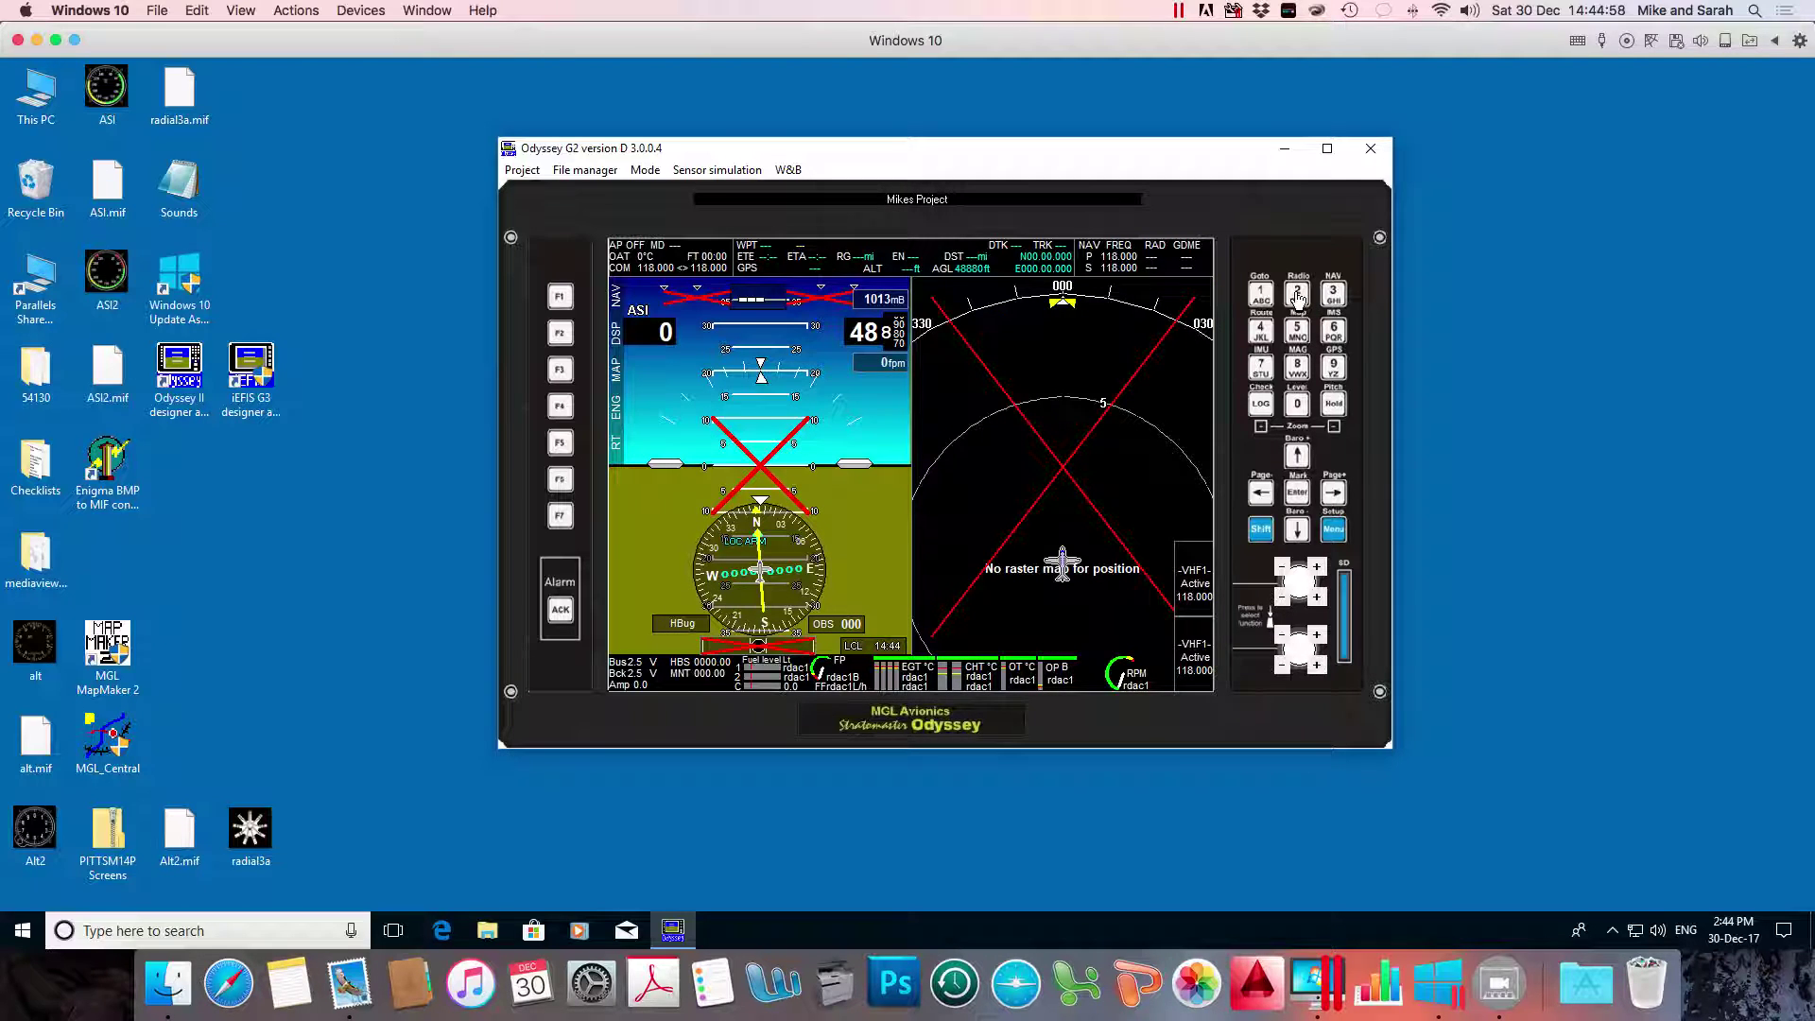
{"action": "left_click", "coordinate": [1333, 299]}
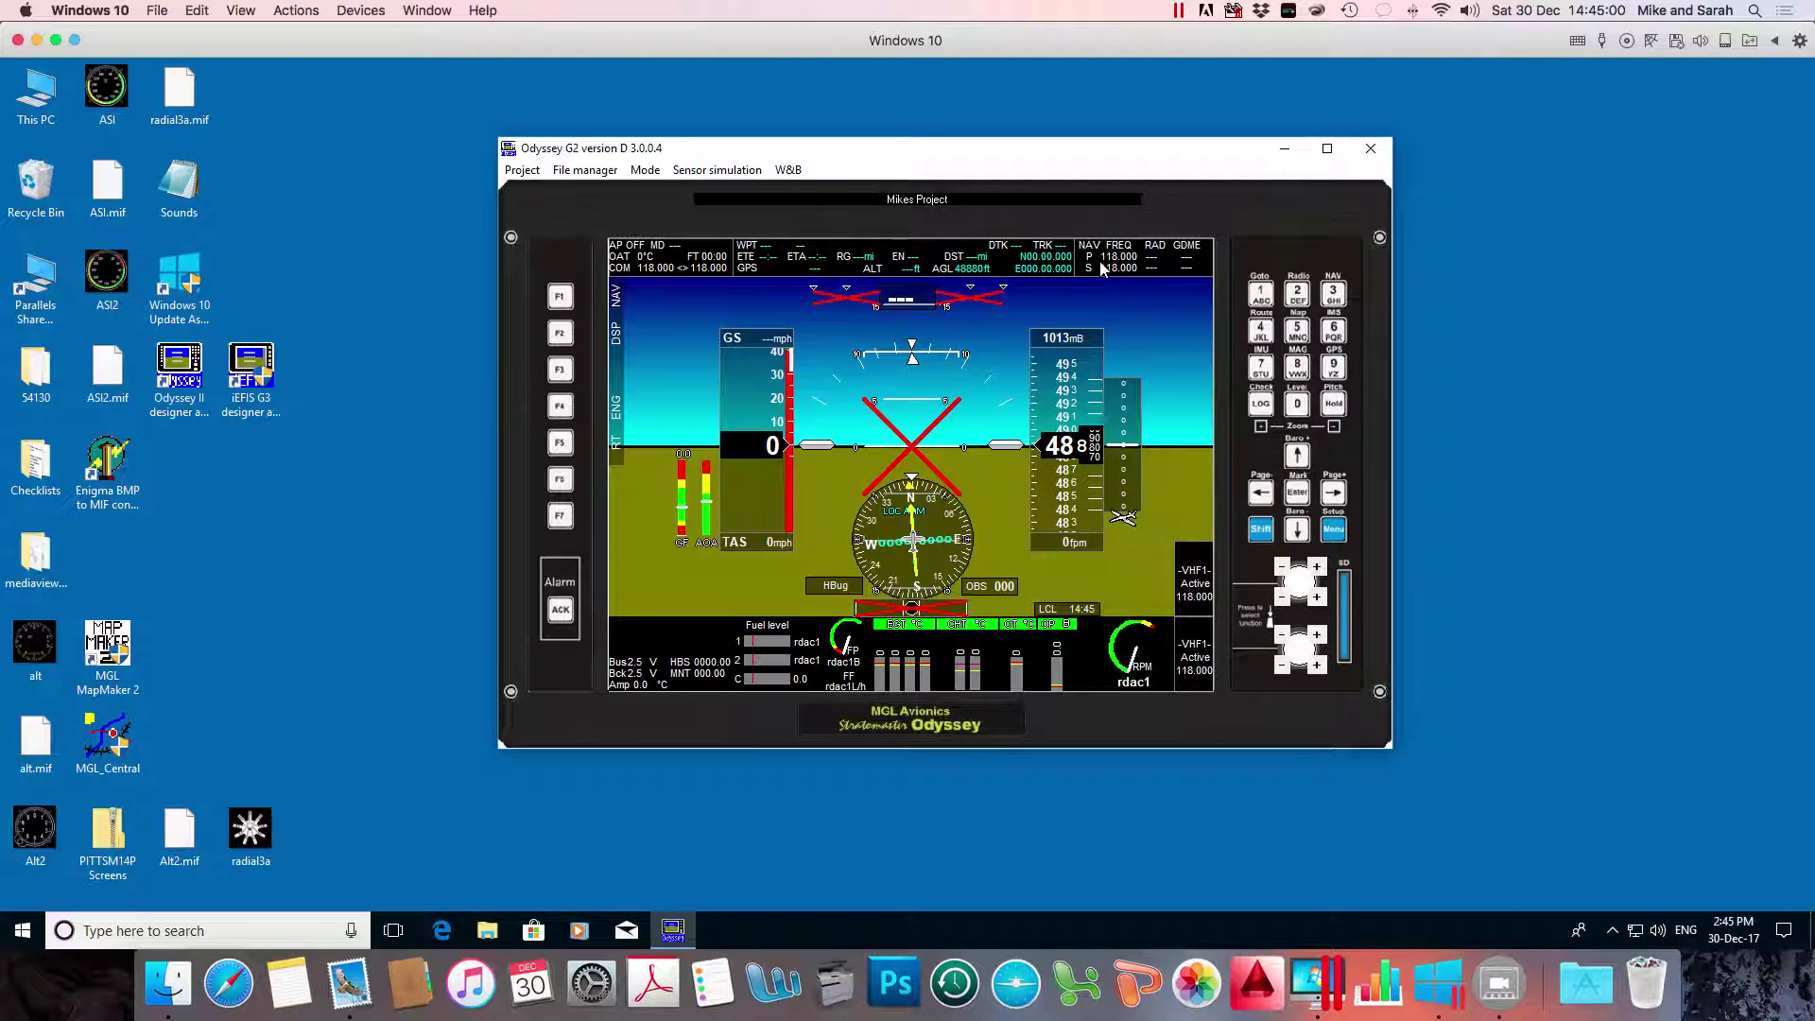
{"action": "left_click", "coordinate": [647, 171]}
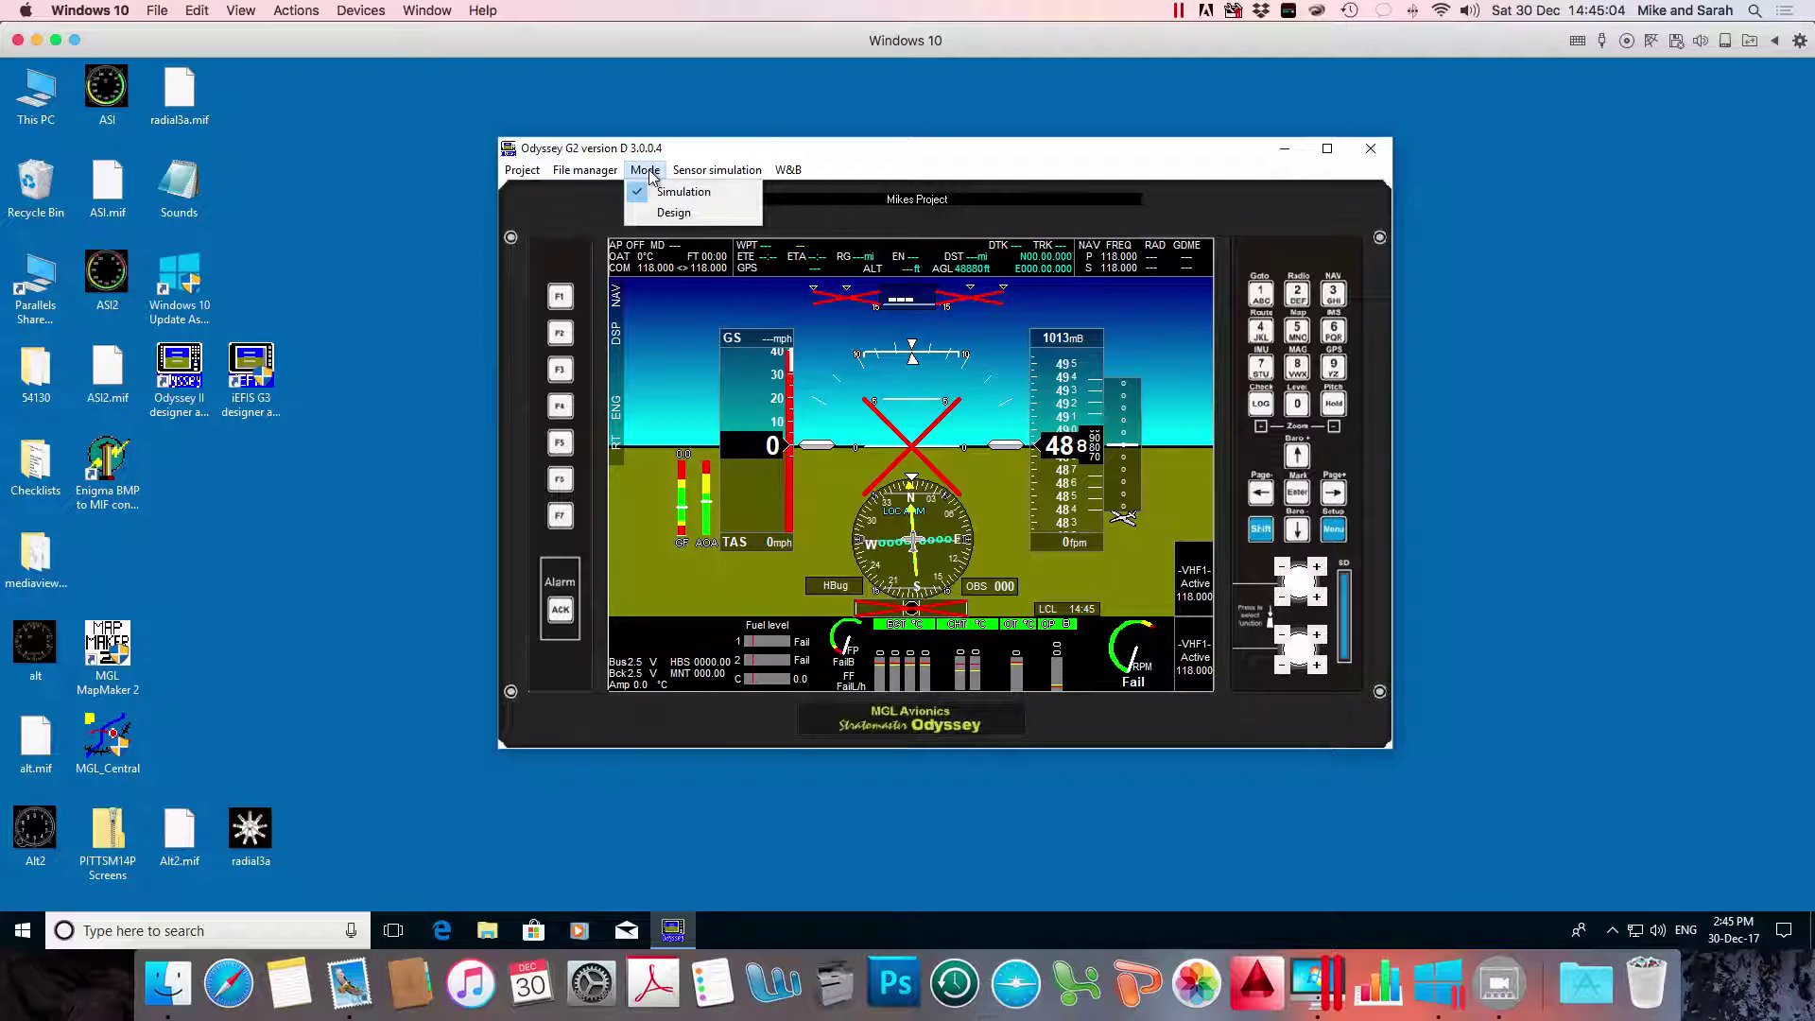
{"action": "left_click", "coordinate": [675, 214]}
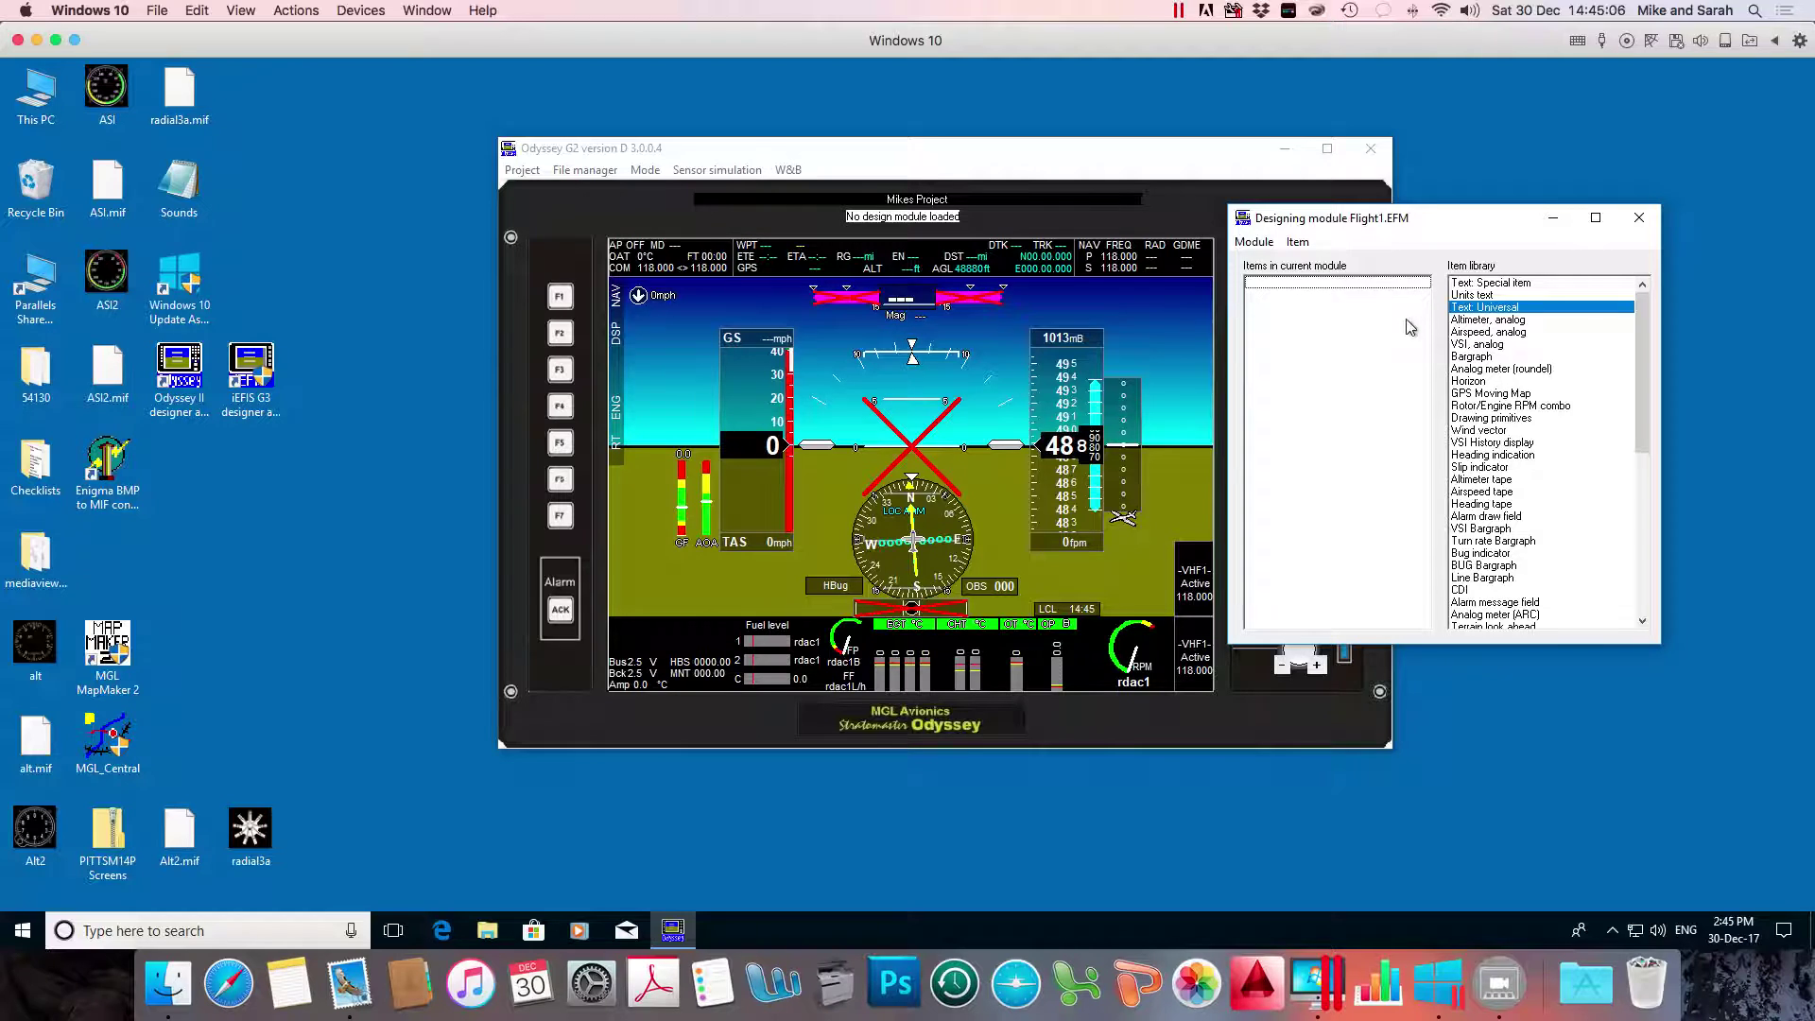
{"action": "left_click", "coordinate": [1284, 248]}
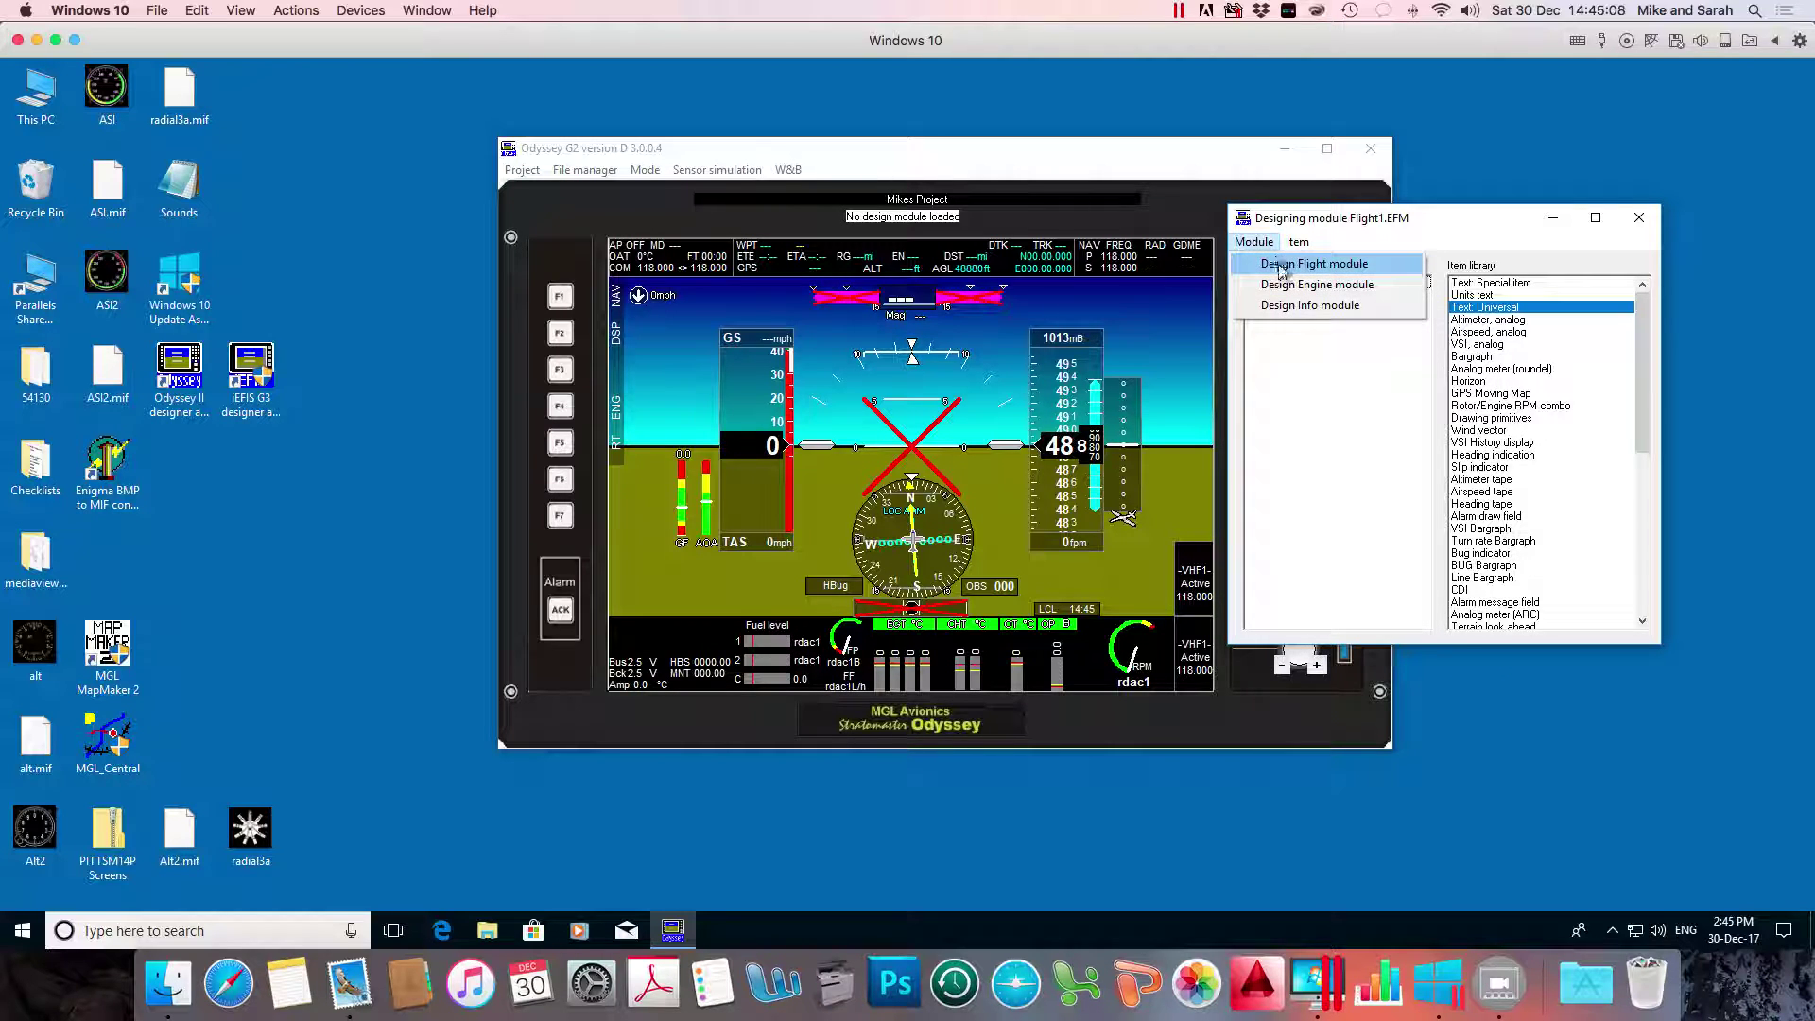
{"action": "left_click", "coordinate": [1285, 271]}
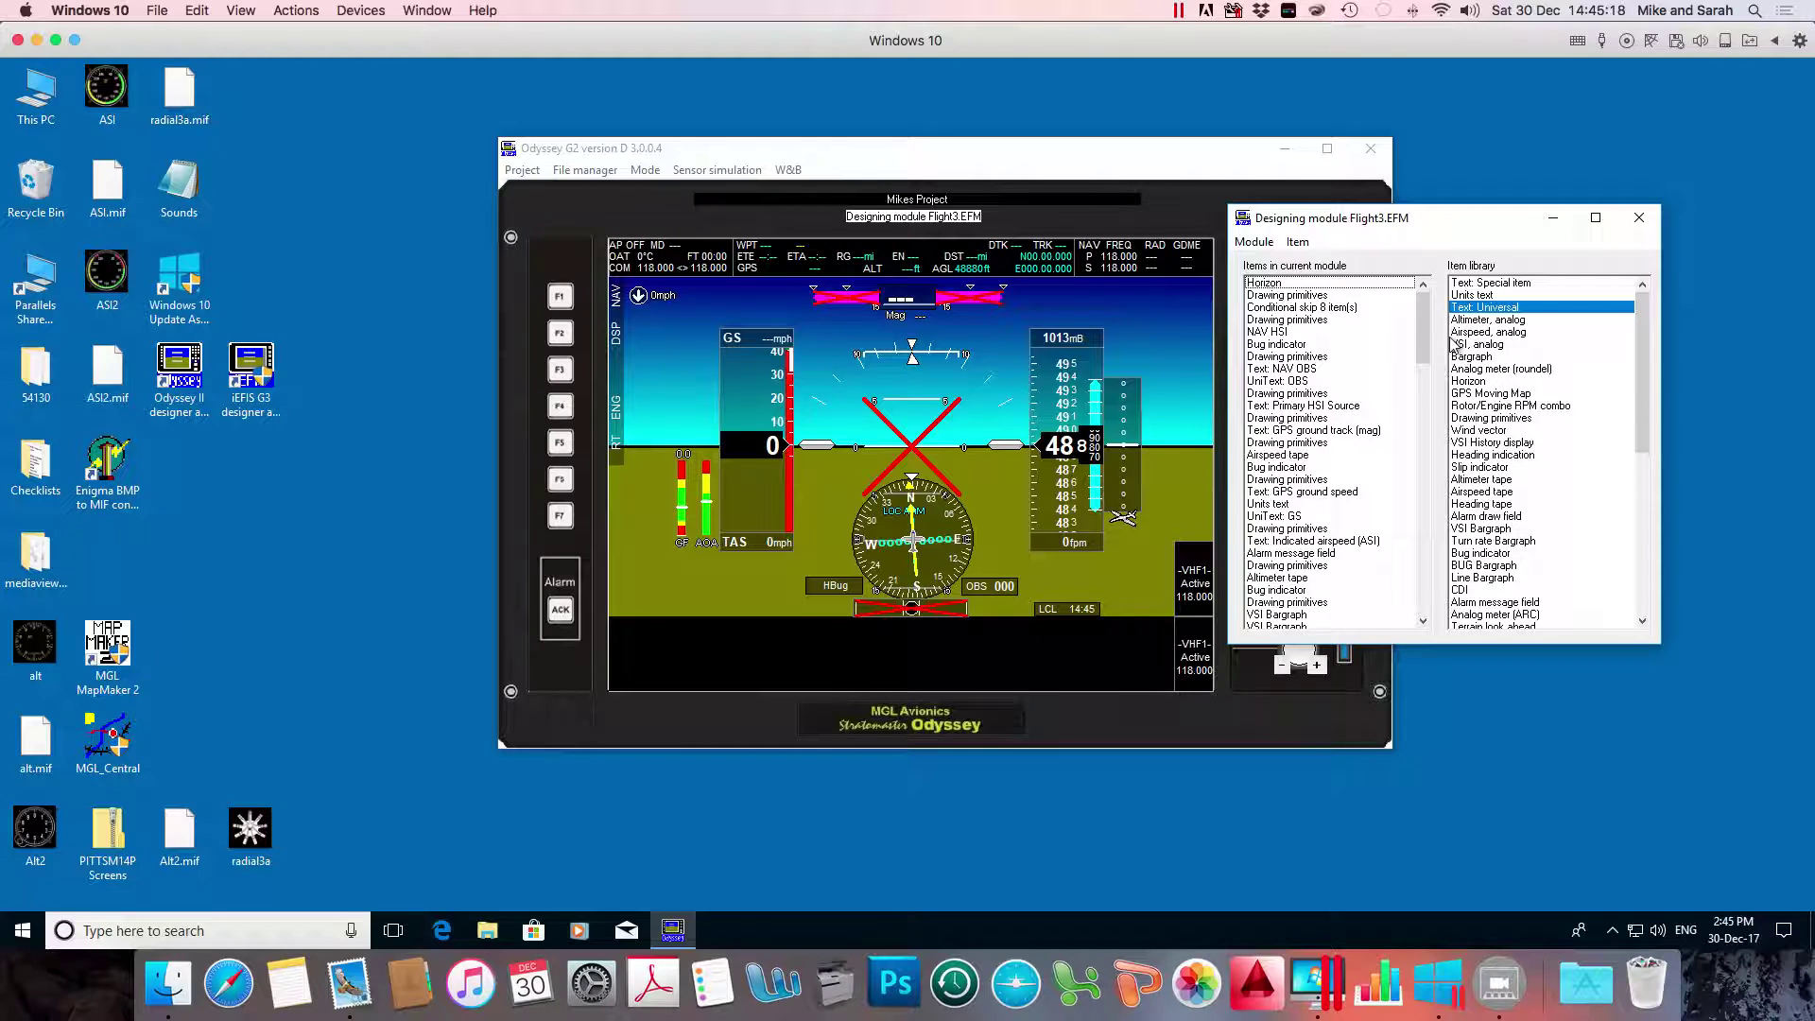
Paste the copied trim indicators and label at the end of the Flight3 module's item list
{"action": "left_click_drag", "start_coordinate": [1422, 322], "coordinate": [1428, 624]}
{"action": "left_click", "coordinate": [1257, 615]}
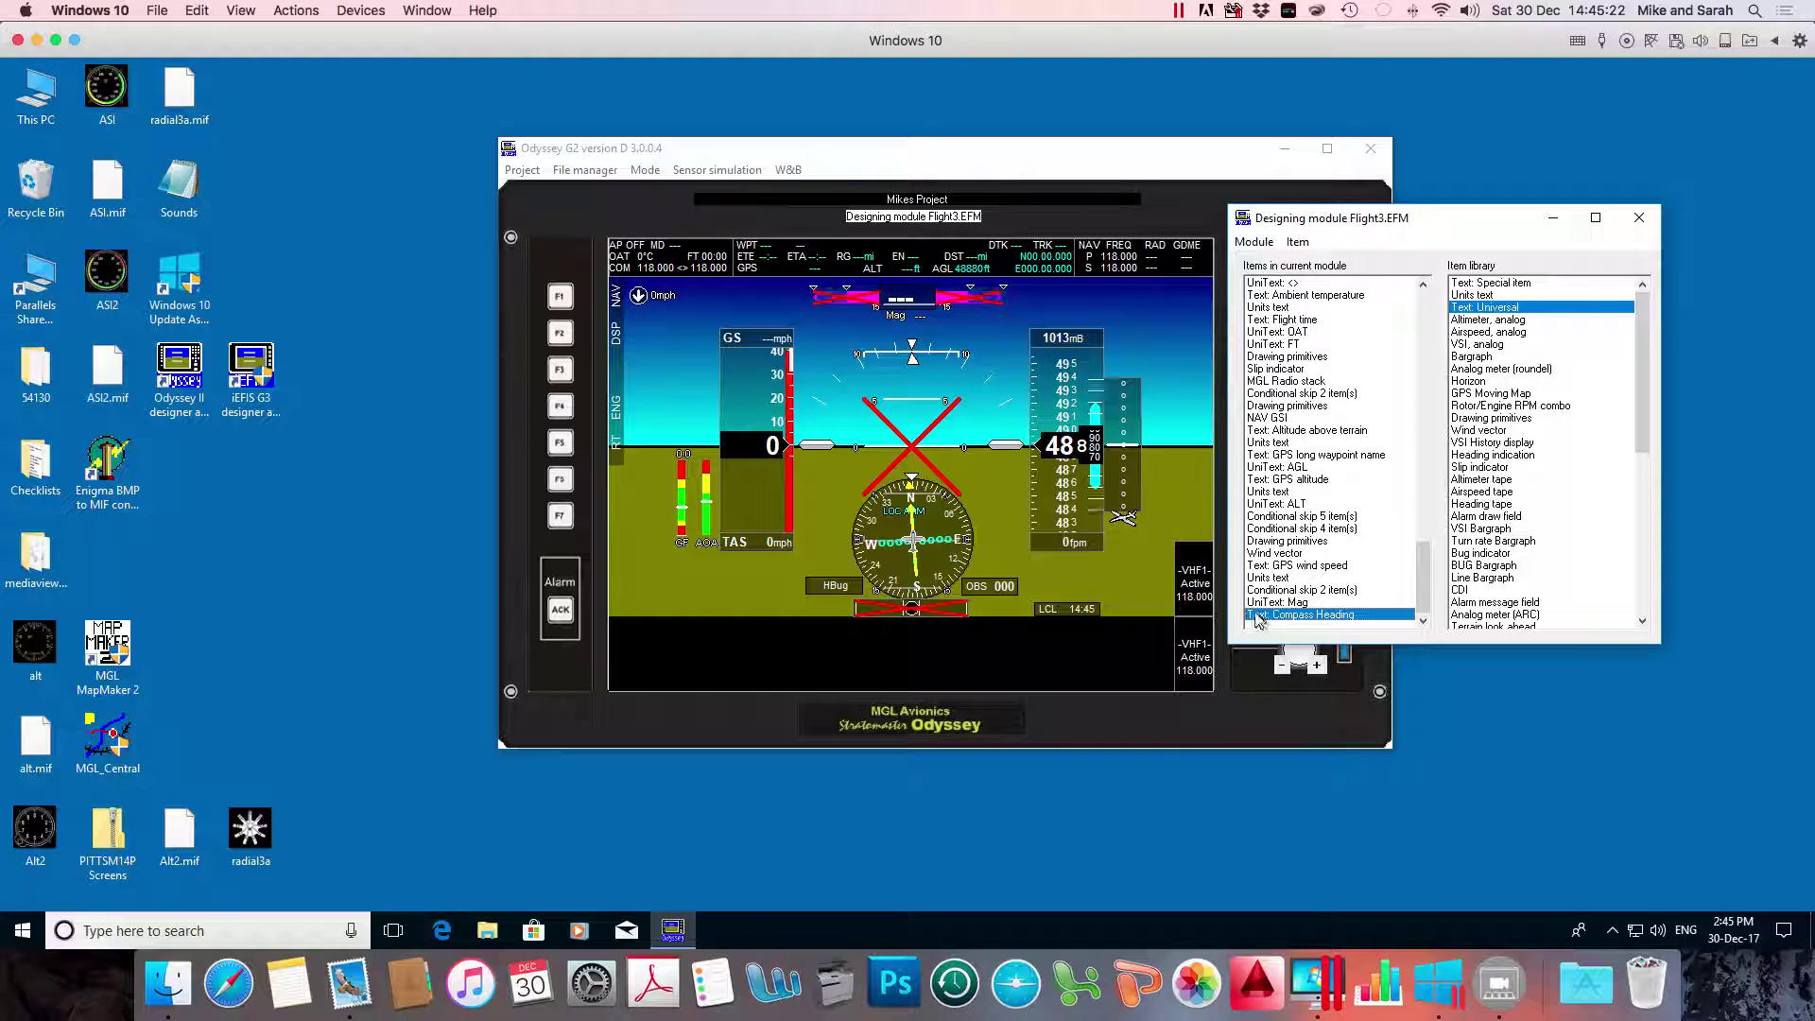
{"action": "right_click", "coordinate": [1257, 619]}
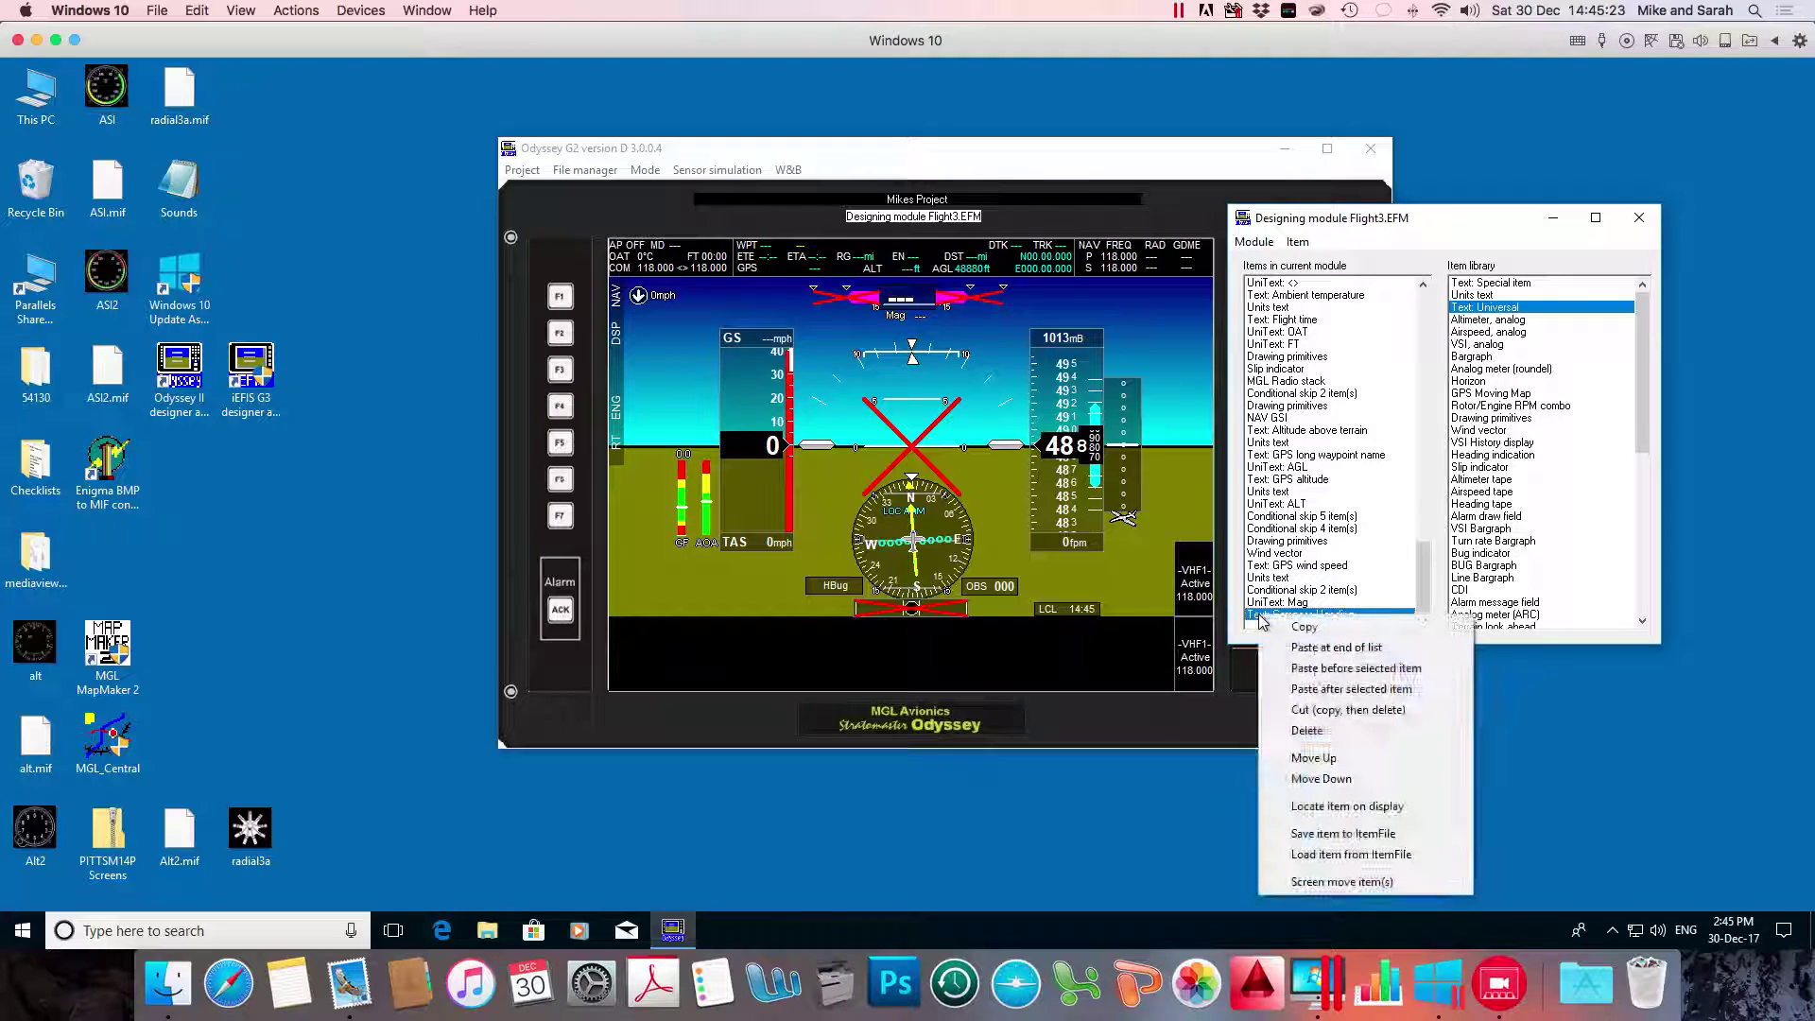
{"action": "left_click", "coordinate": [1342, 650]}
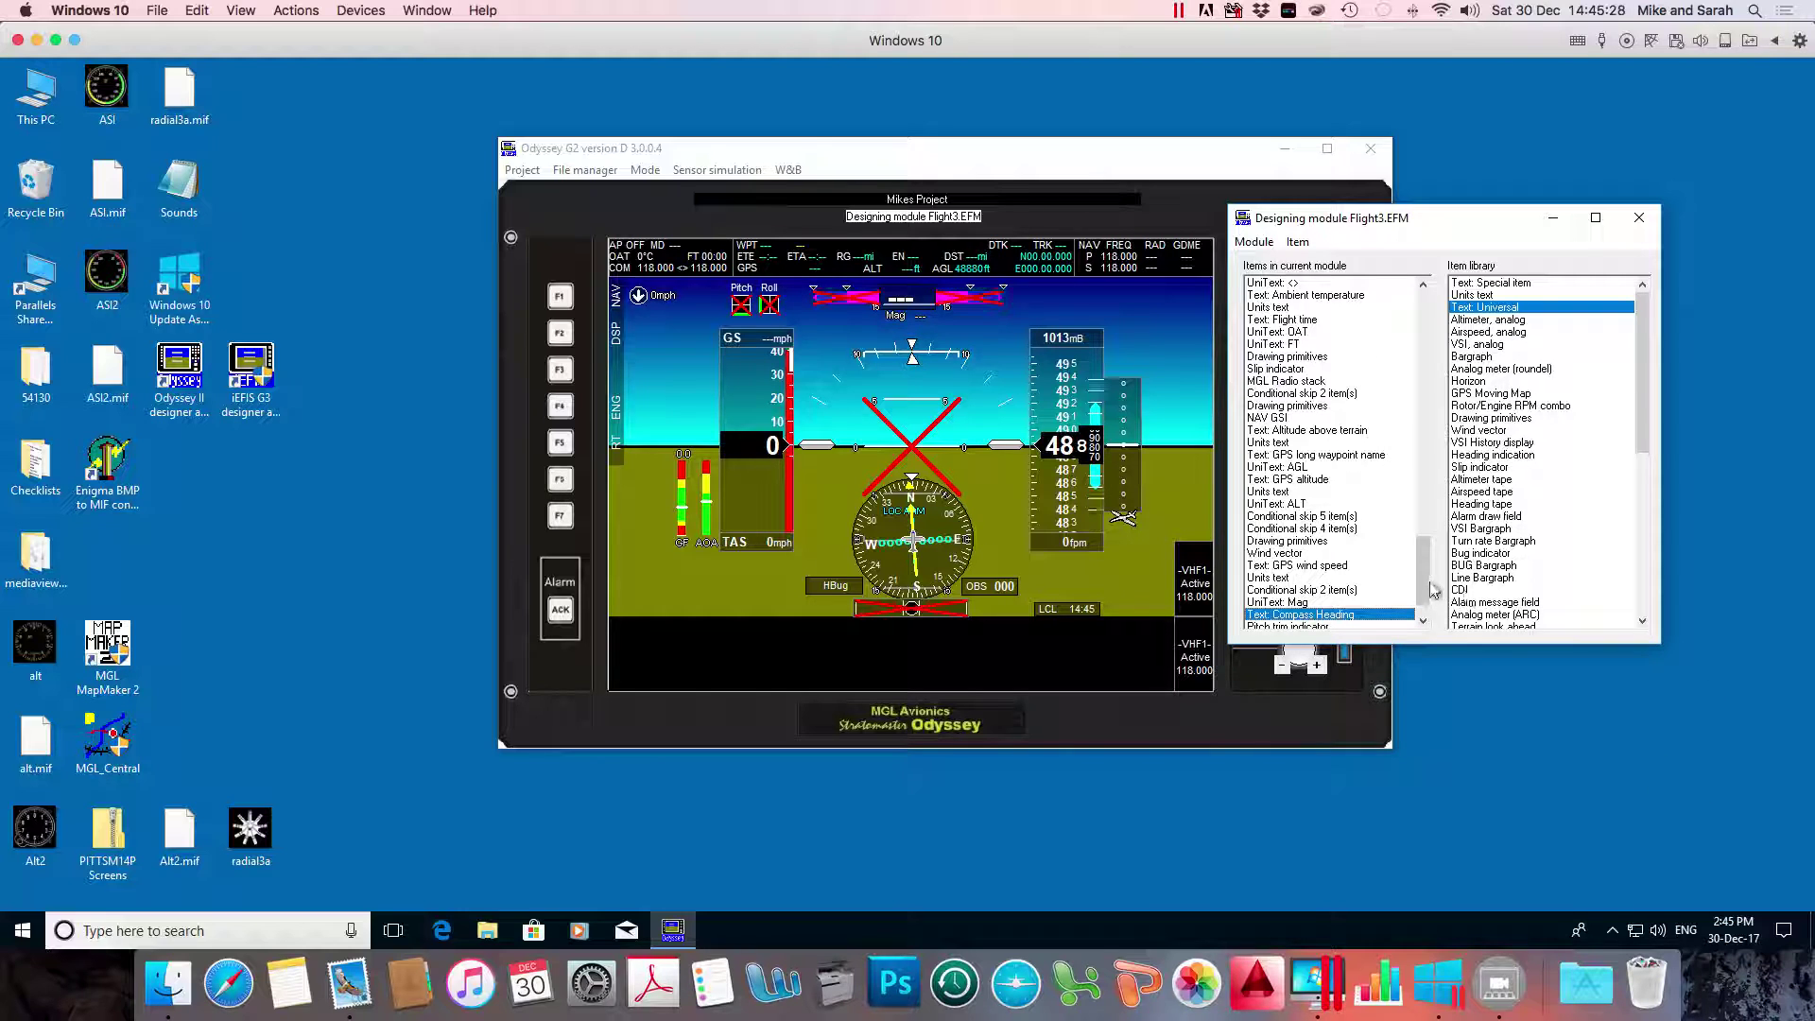
{"action": "scroll", "coordinate": [1282, 589], "scroll_direction": "down", "scroll_amount": 2}
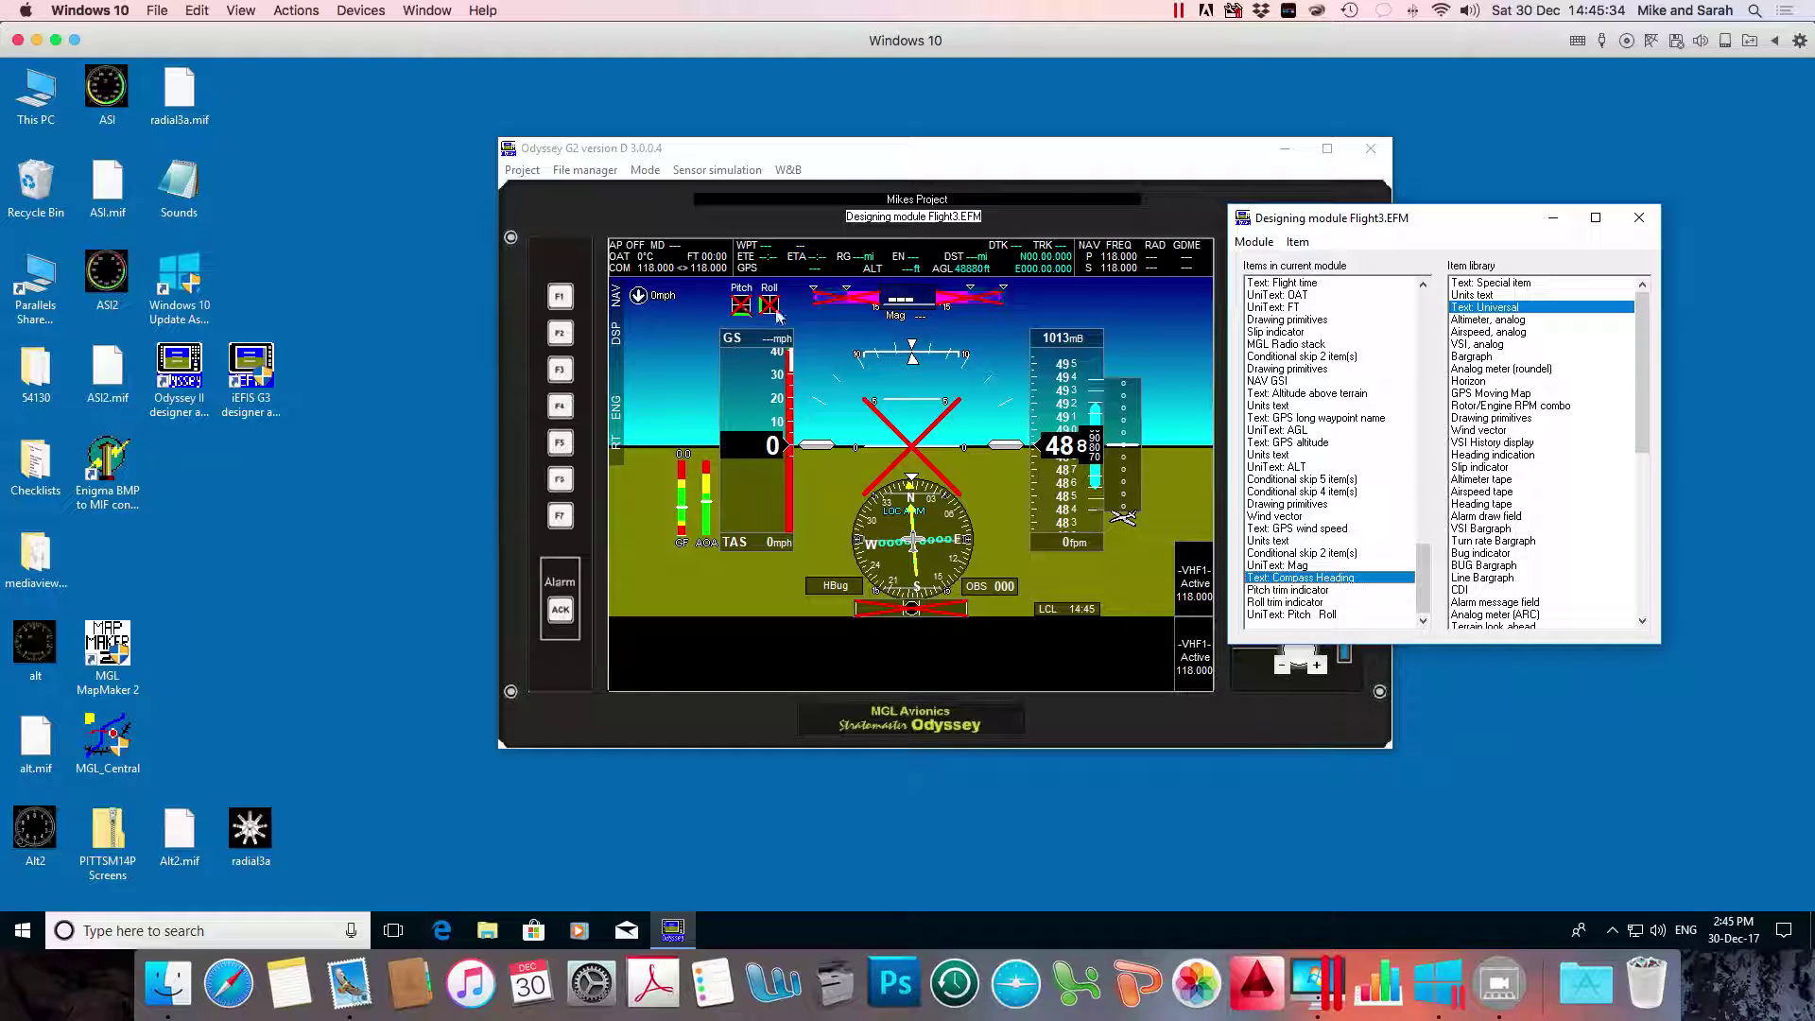
Close the Flight3 design and compare the trim indicators on the first and third flight screens in the simulator
{"action": "left_click", "coordinate": [1639, 217]}
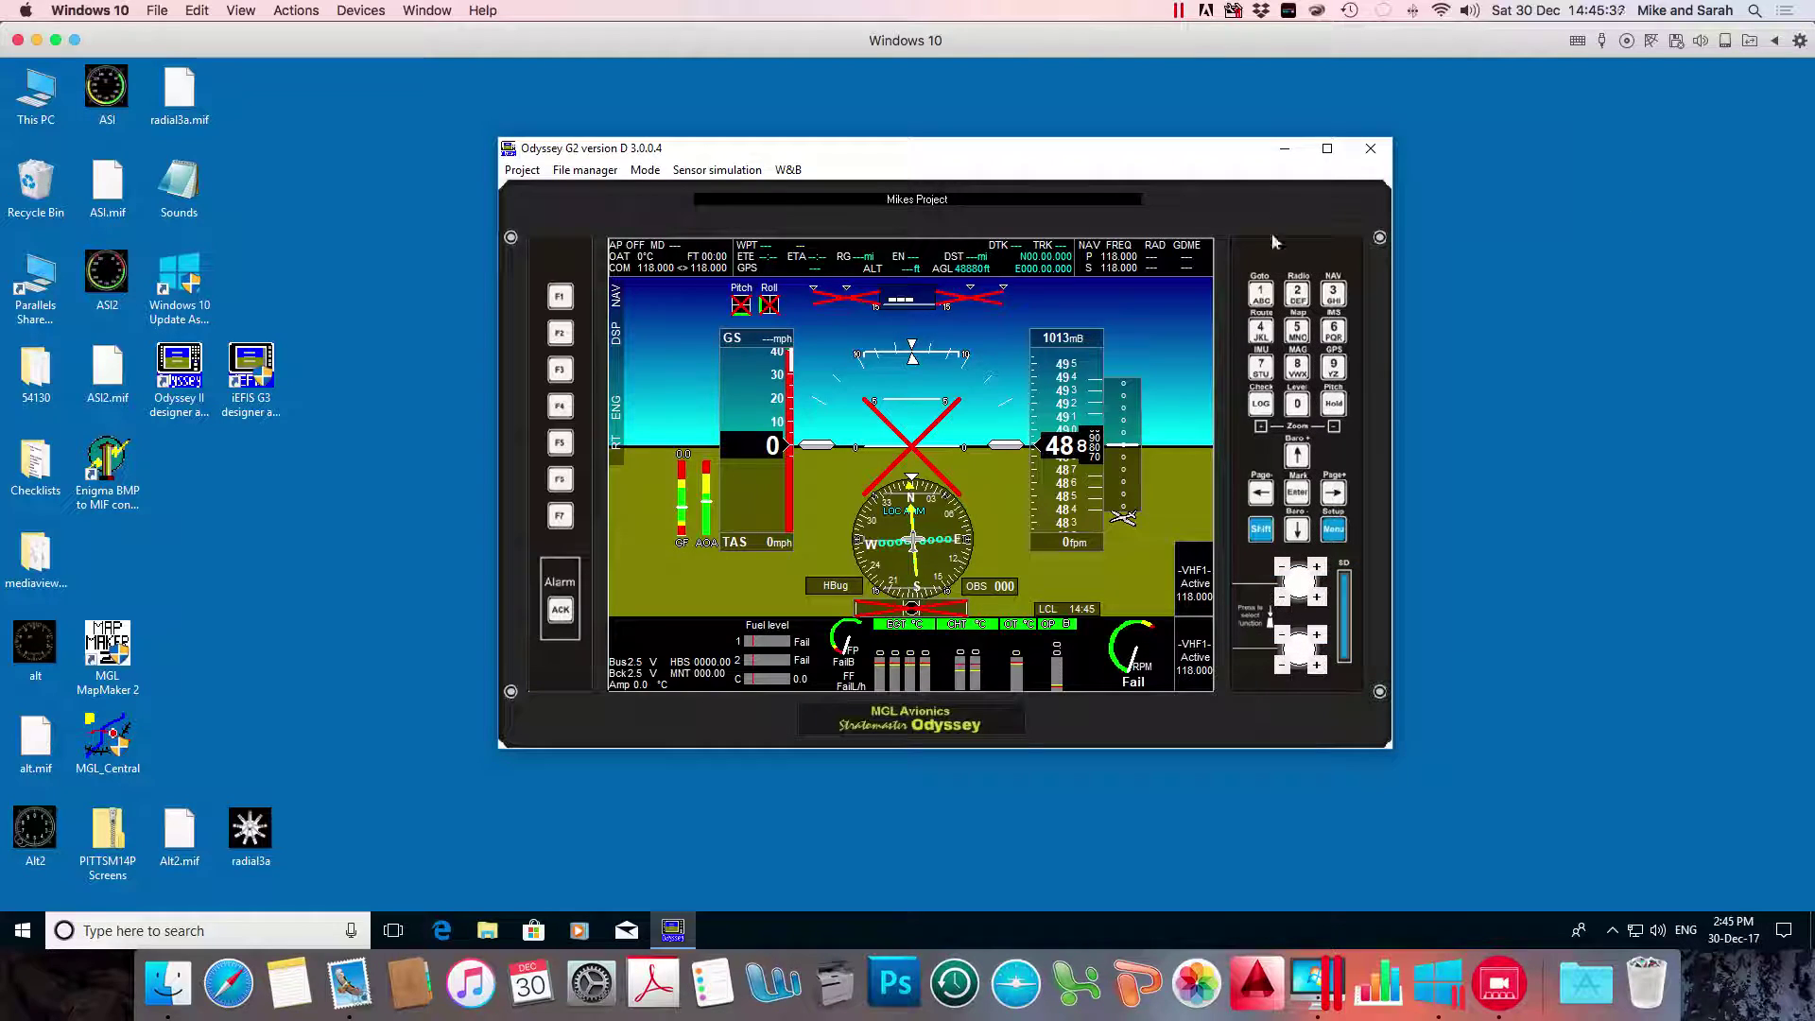
{"action": "left_click", "coordinate": [1261, 302]}
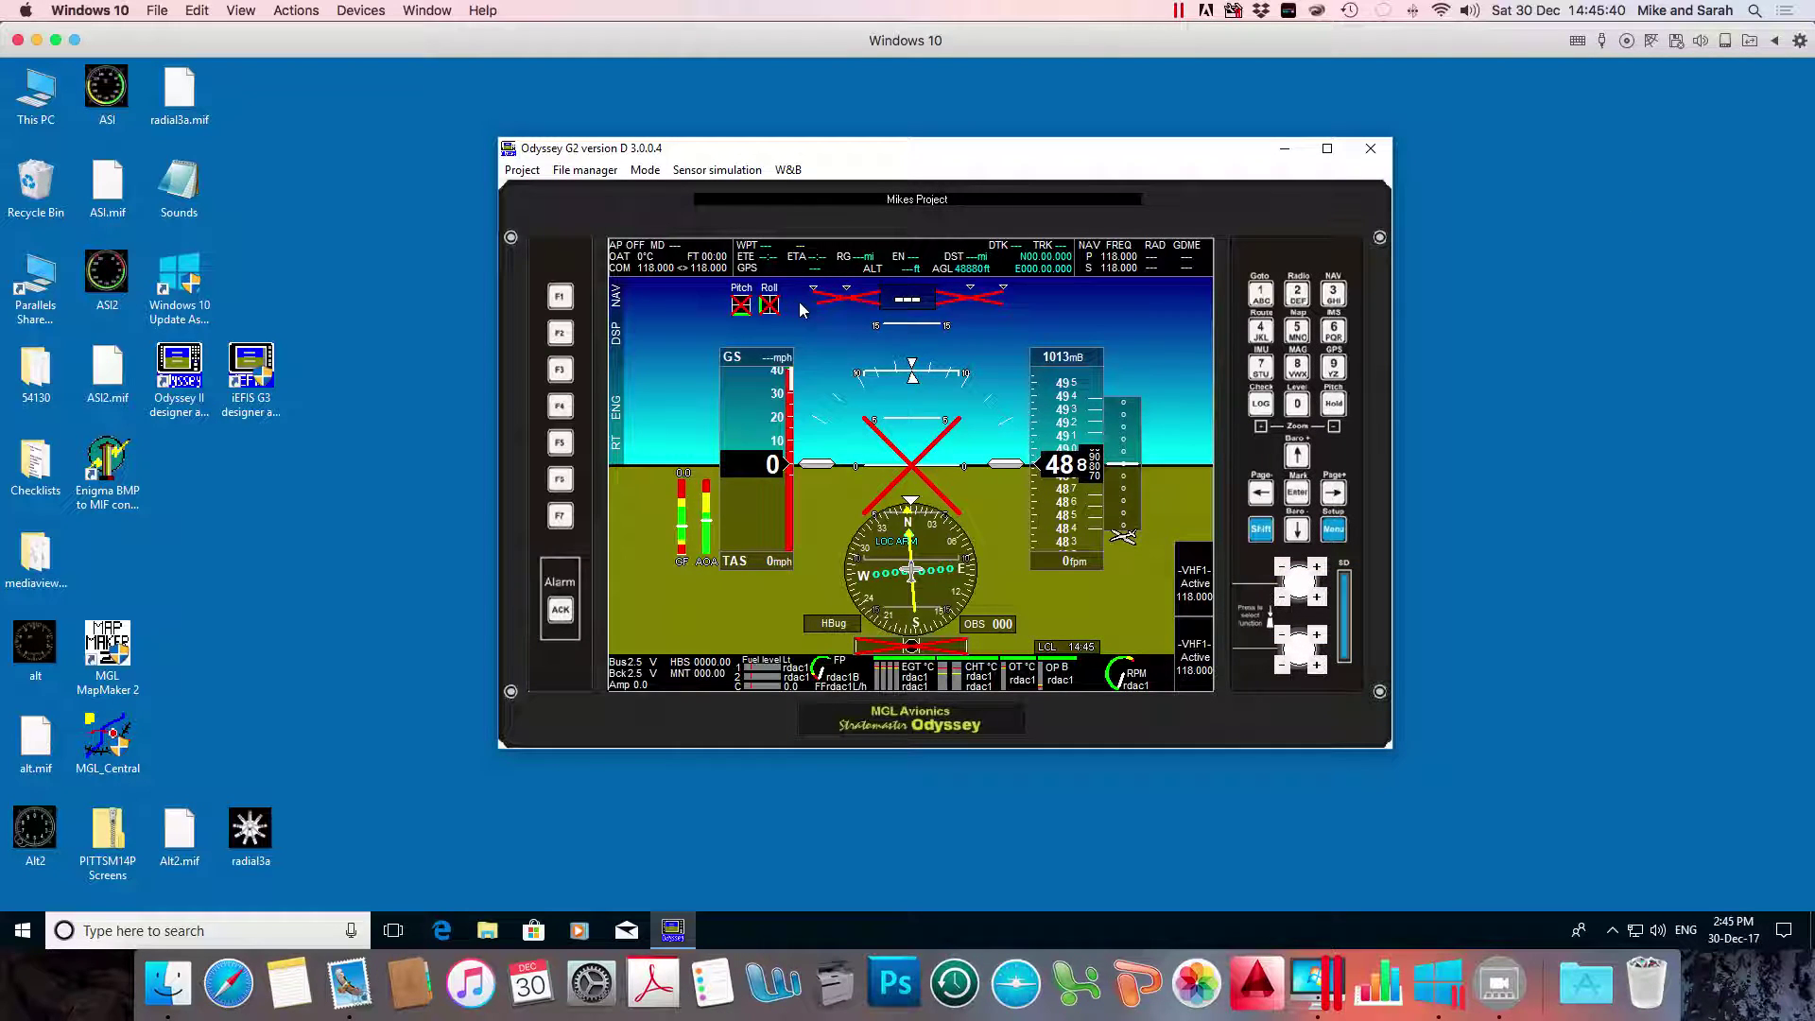
{"action": "left_click", "coordinate": [1333, 295]}
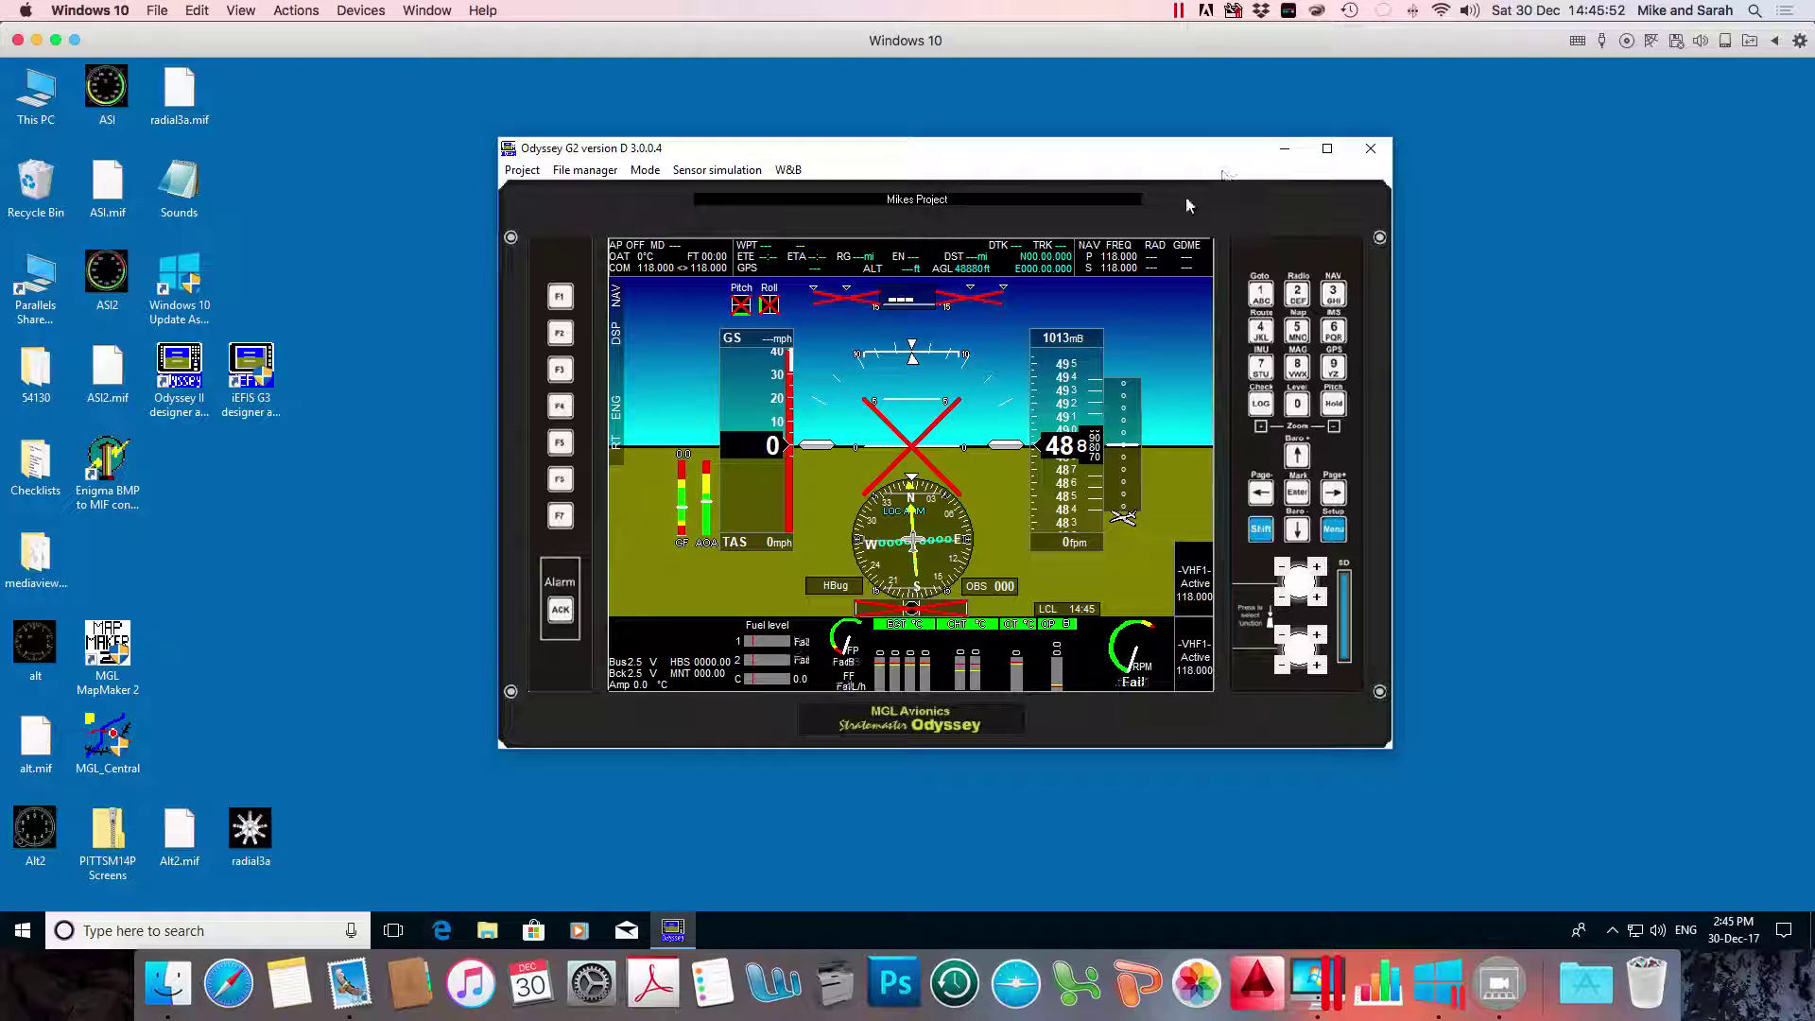
Open the project file manager and locate the modified Flight1.efm and Flight3.efm files in the project's Flash Screens folder
{"action": "left_click", "coordinate": [584, 170]}
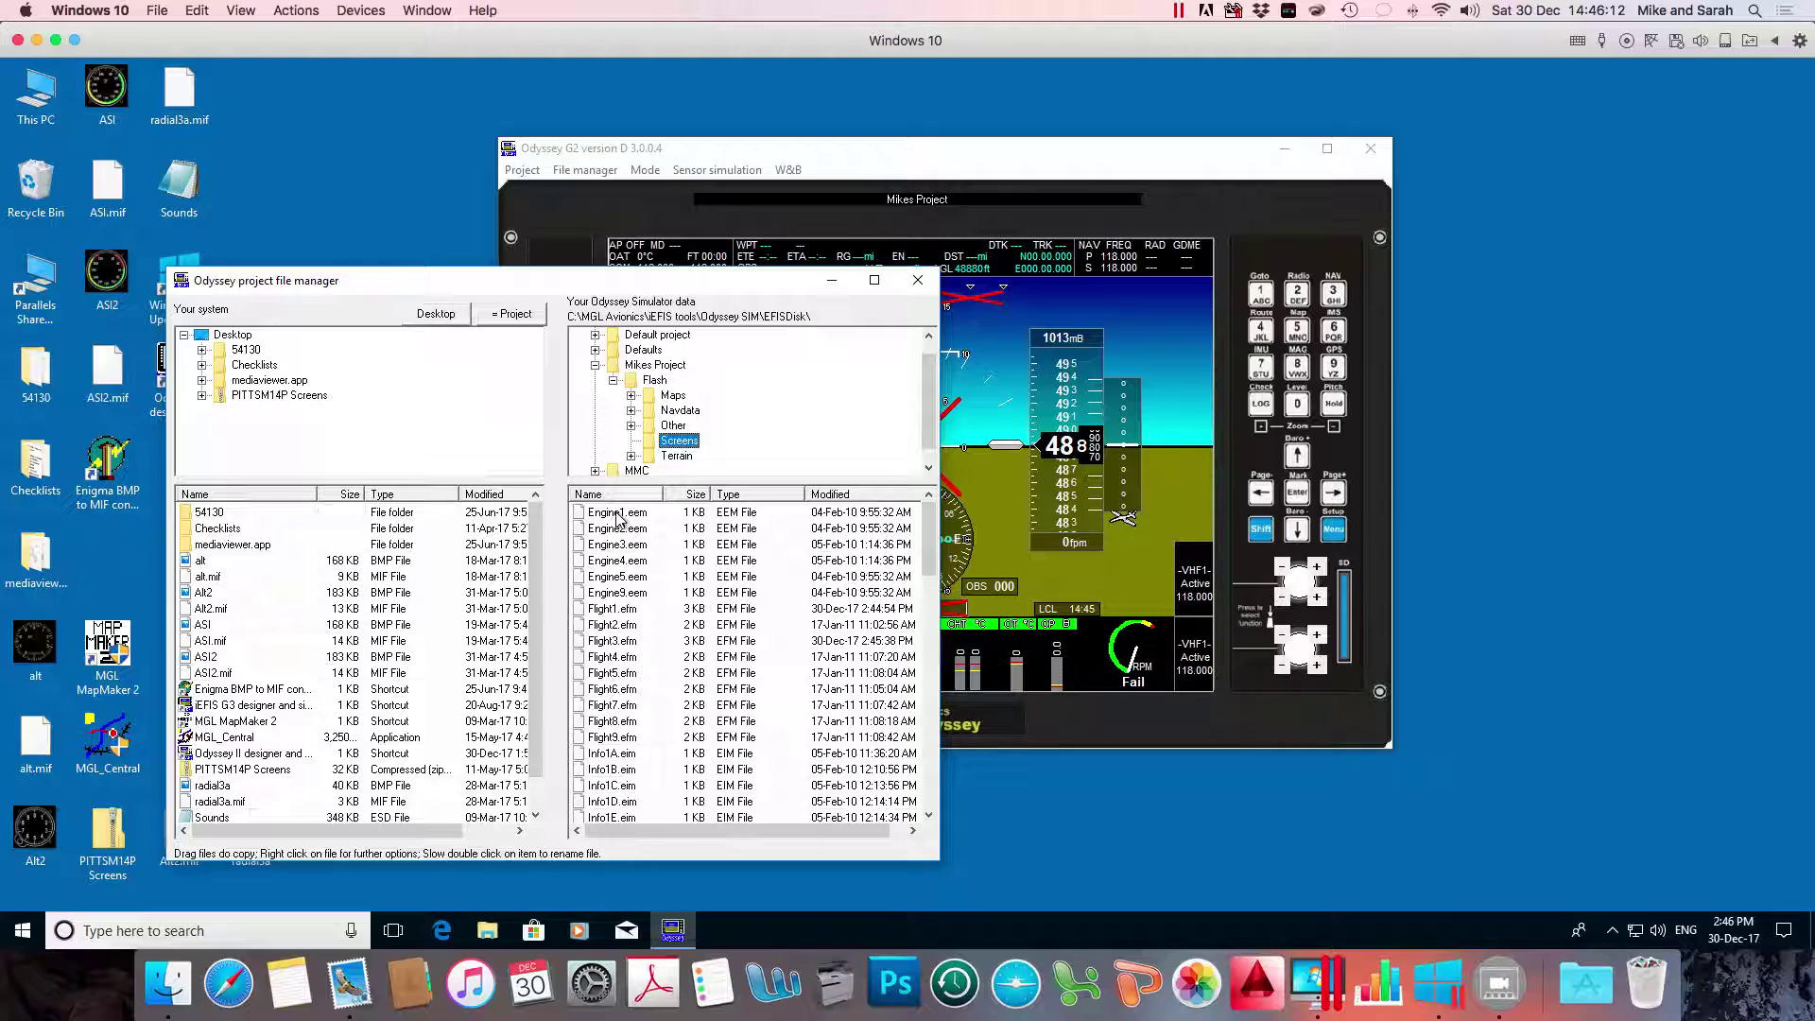
{"action": "left_click", "coordinate": [608, 610]}
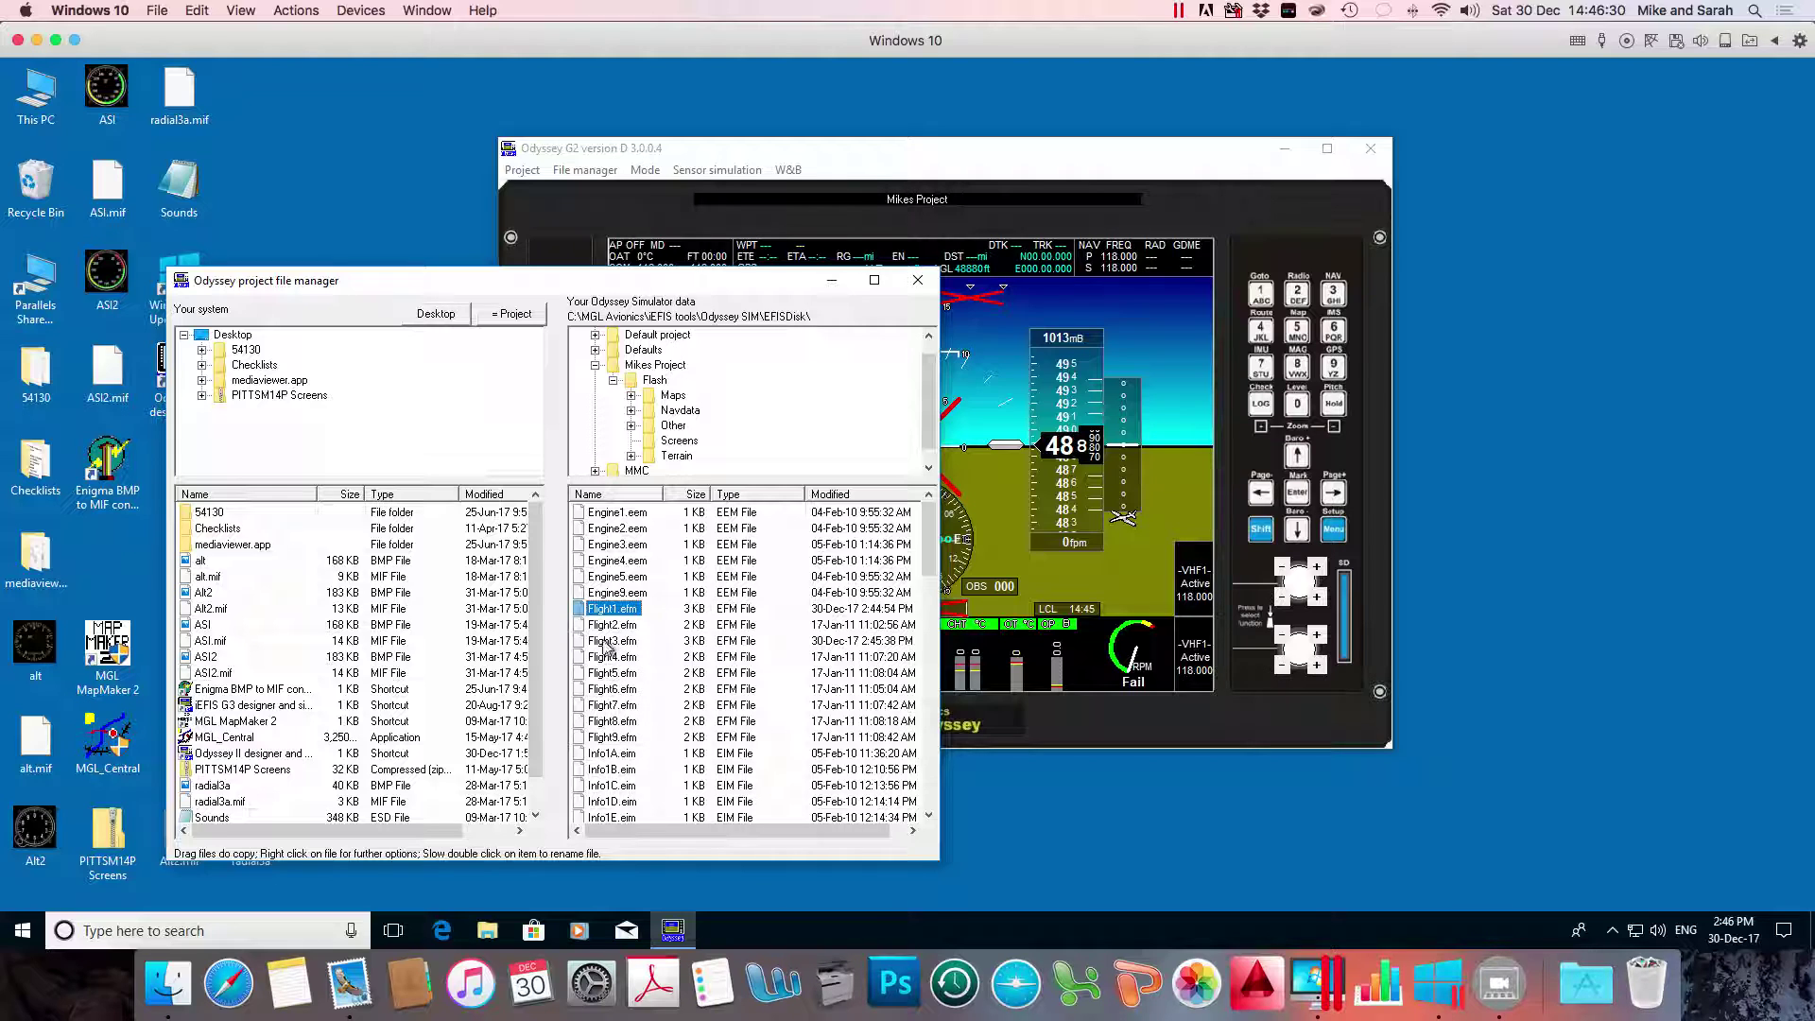
{"action": "scroll", "coordinate": [605, 649], "scroll_direction": "right", "scroll_amount": 1}
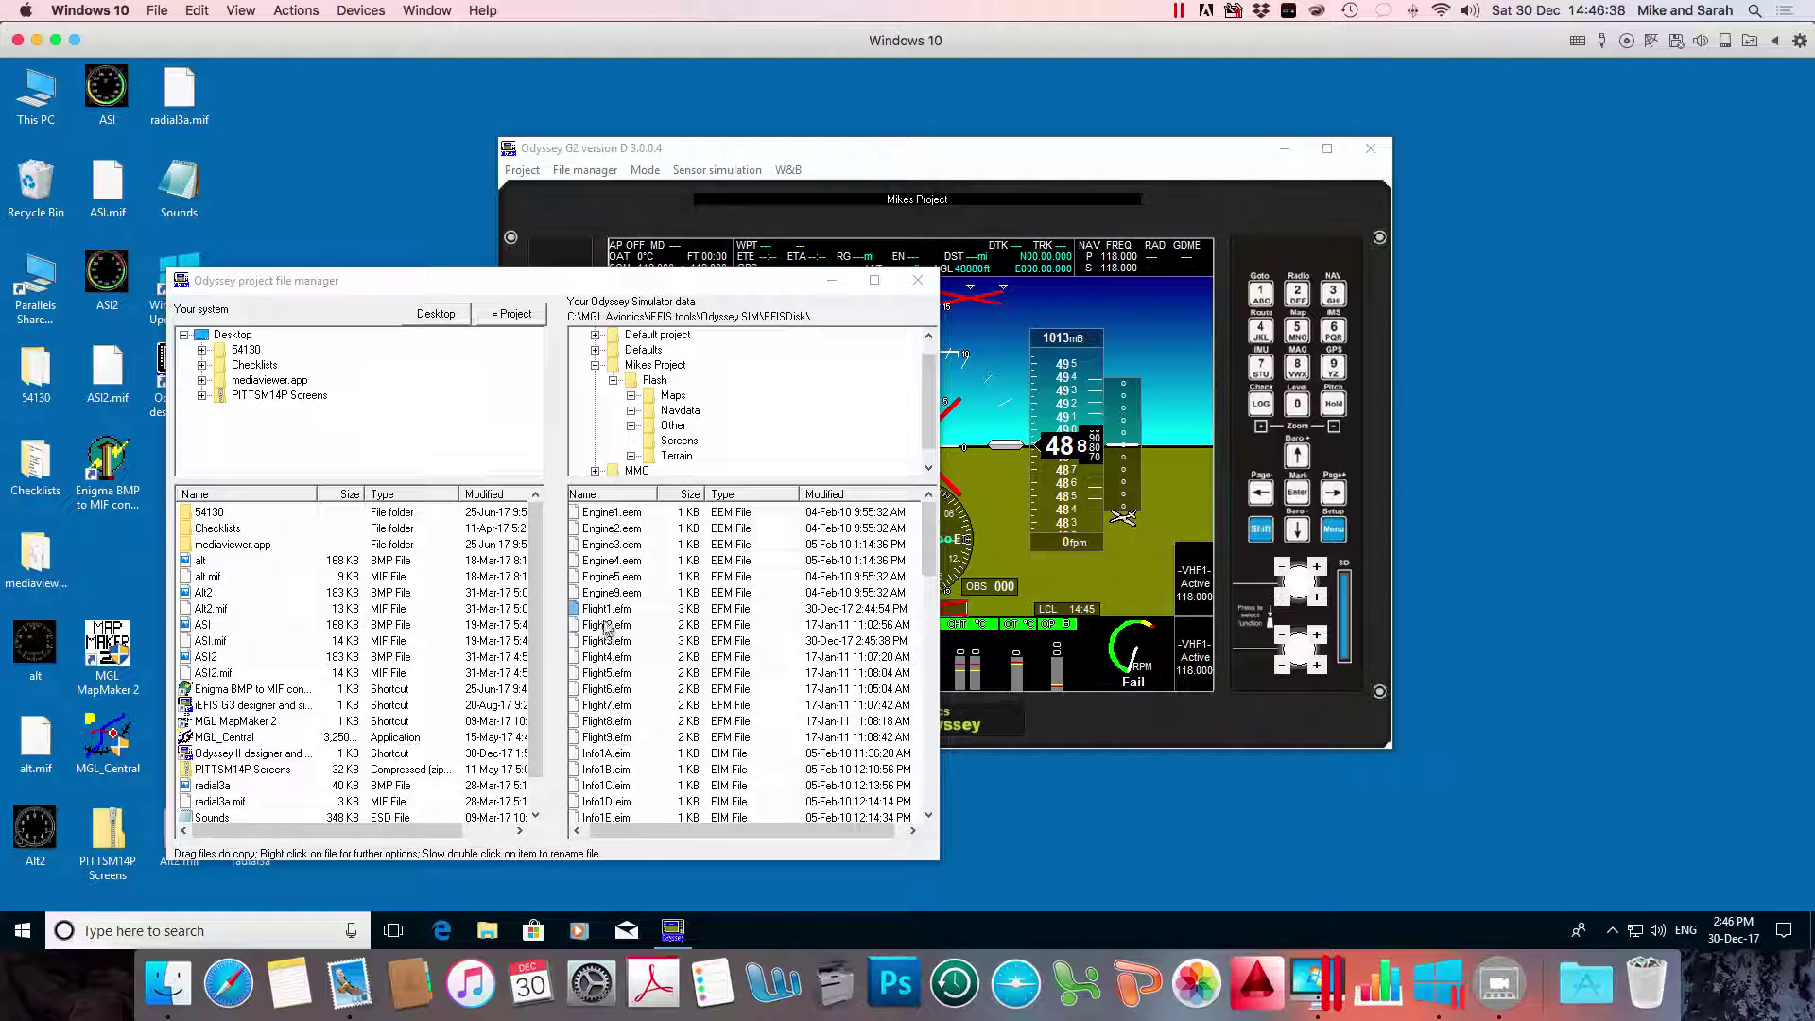
{"action": "key", "text": "super"}
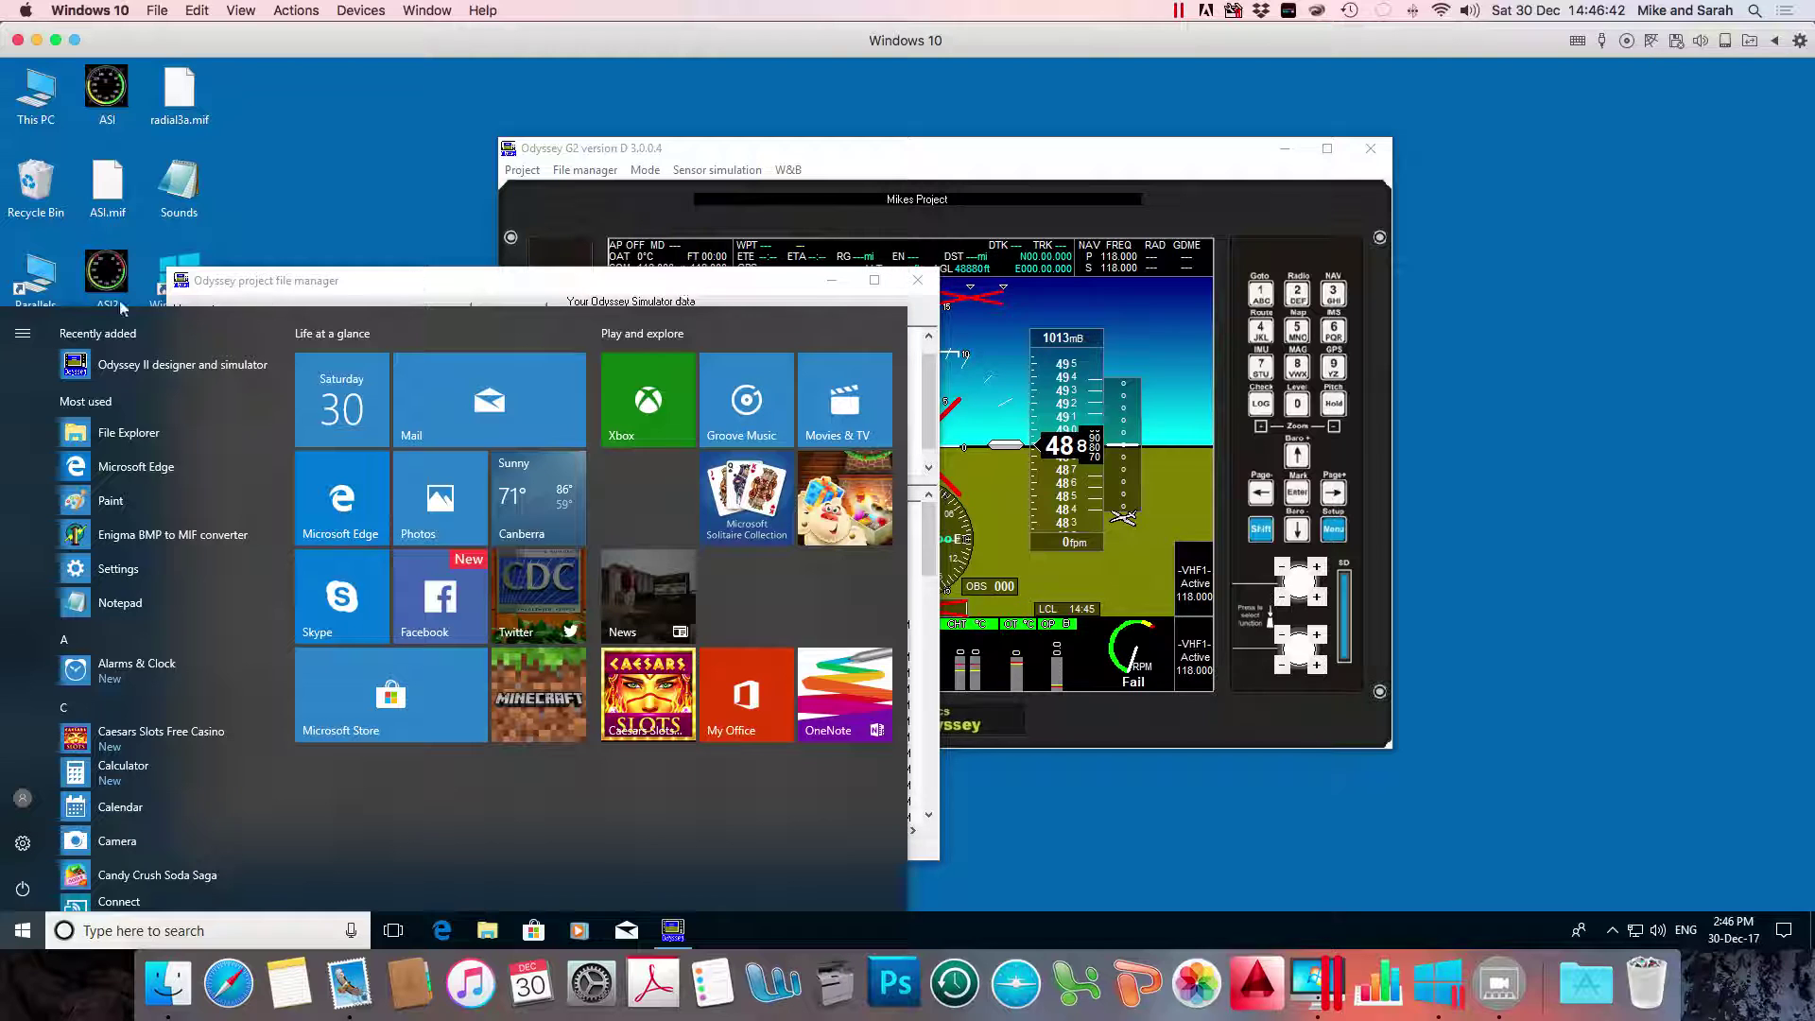
{"action": "left_click", "coordinate": [527, 283]}
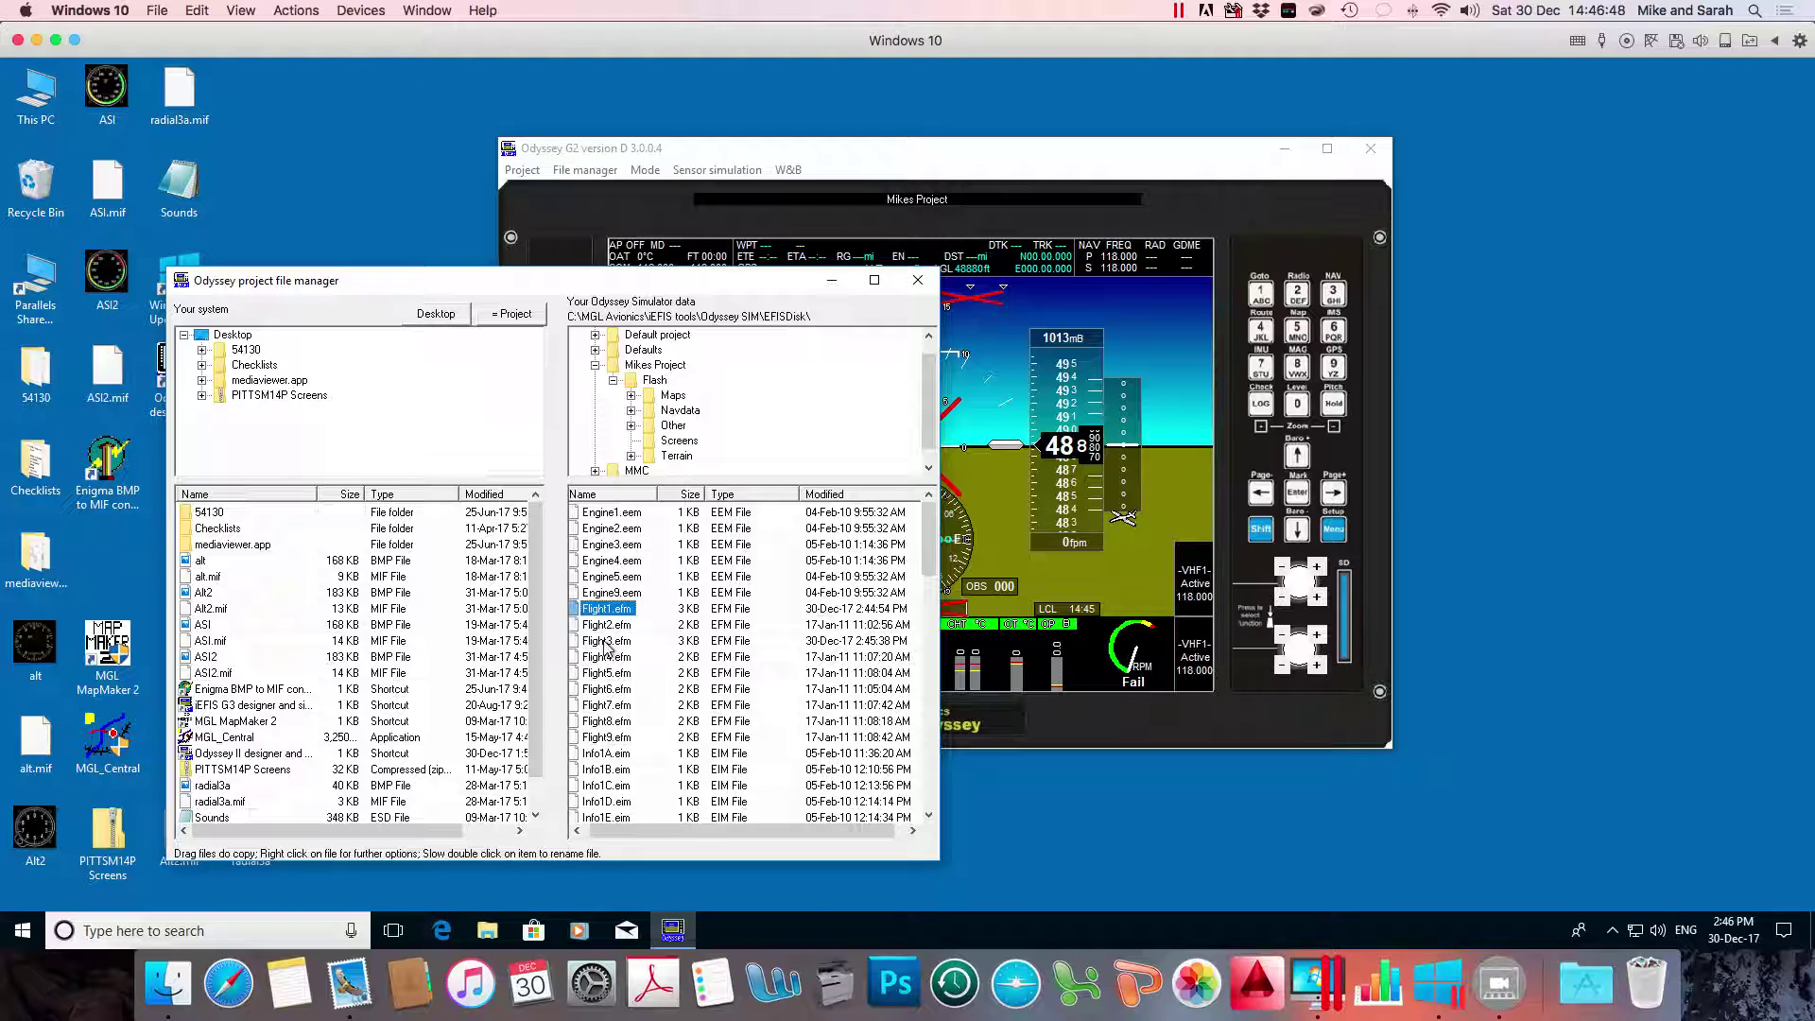
{"action": "key", "text": "super"}
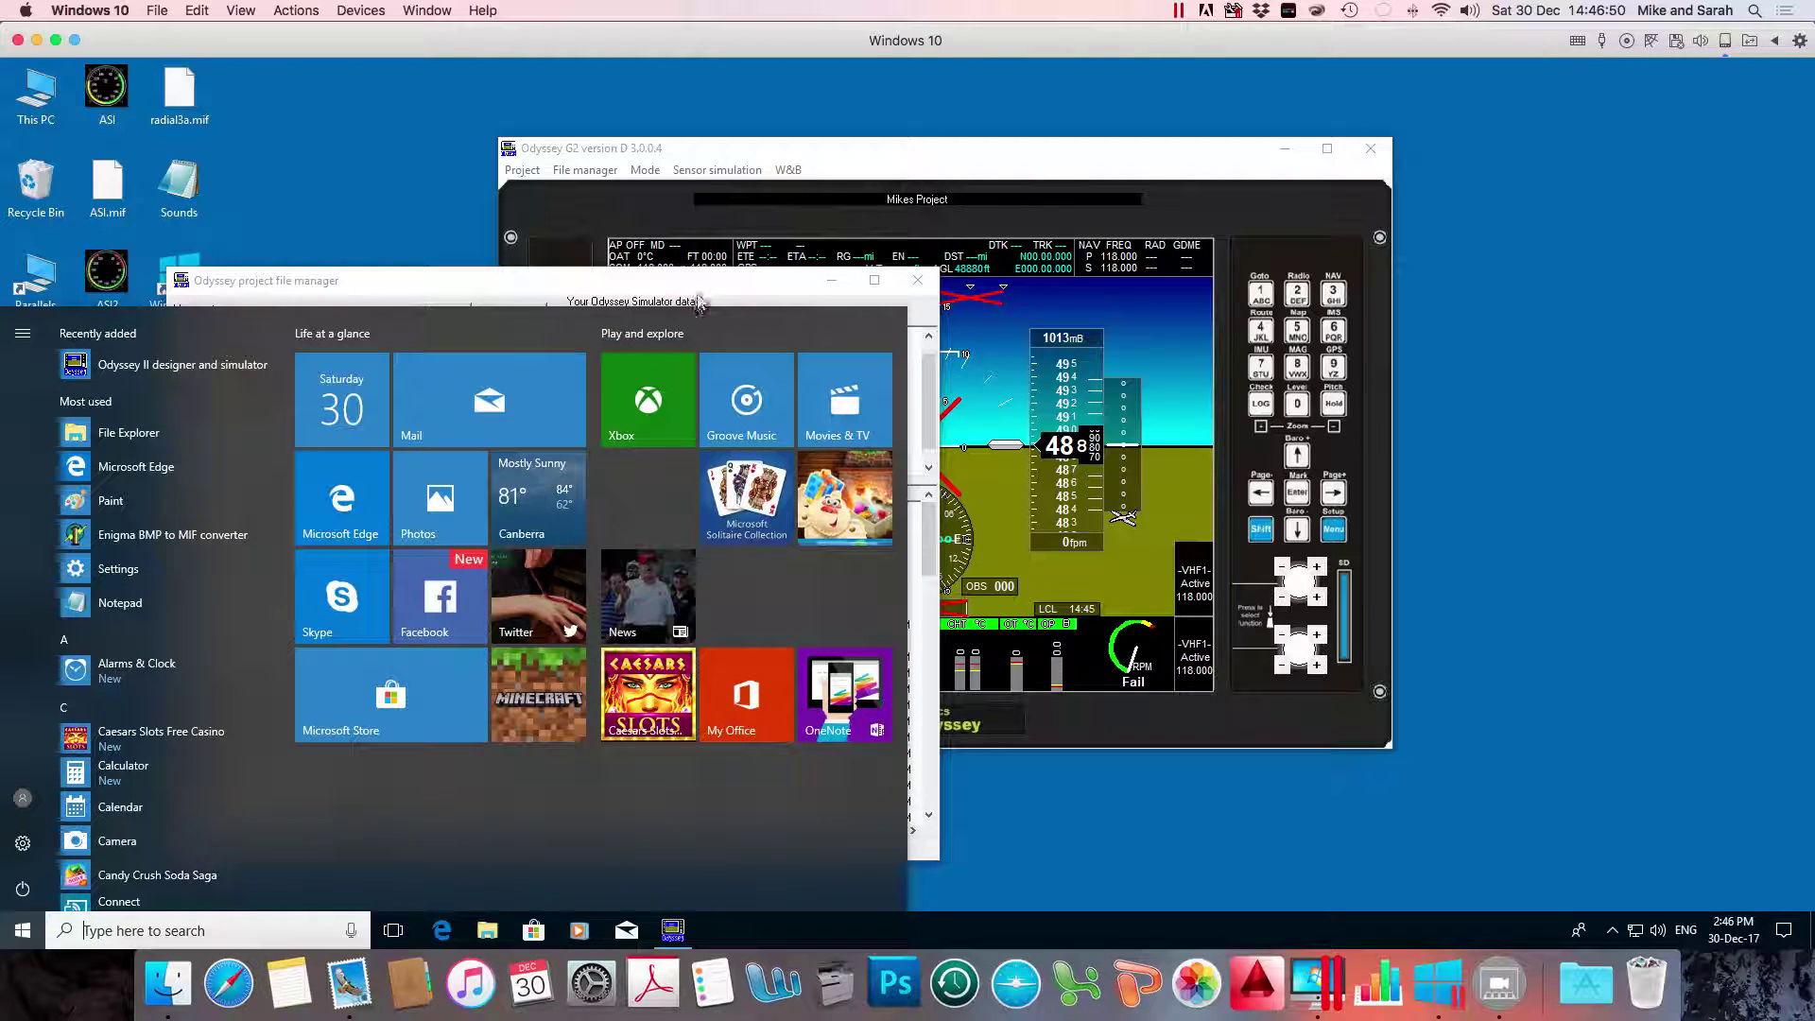
{"action": "left_click", "coordinate": [630, 639]}
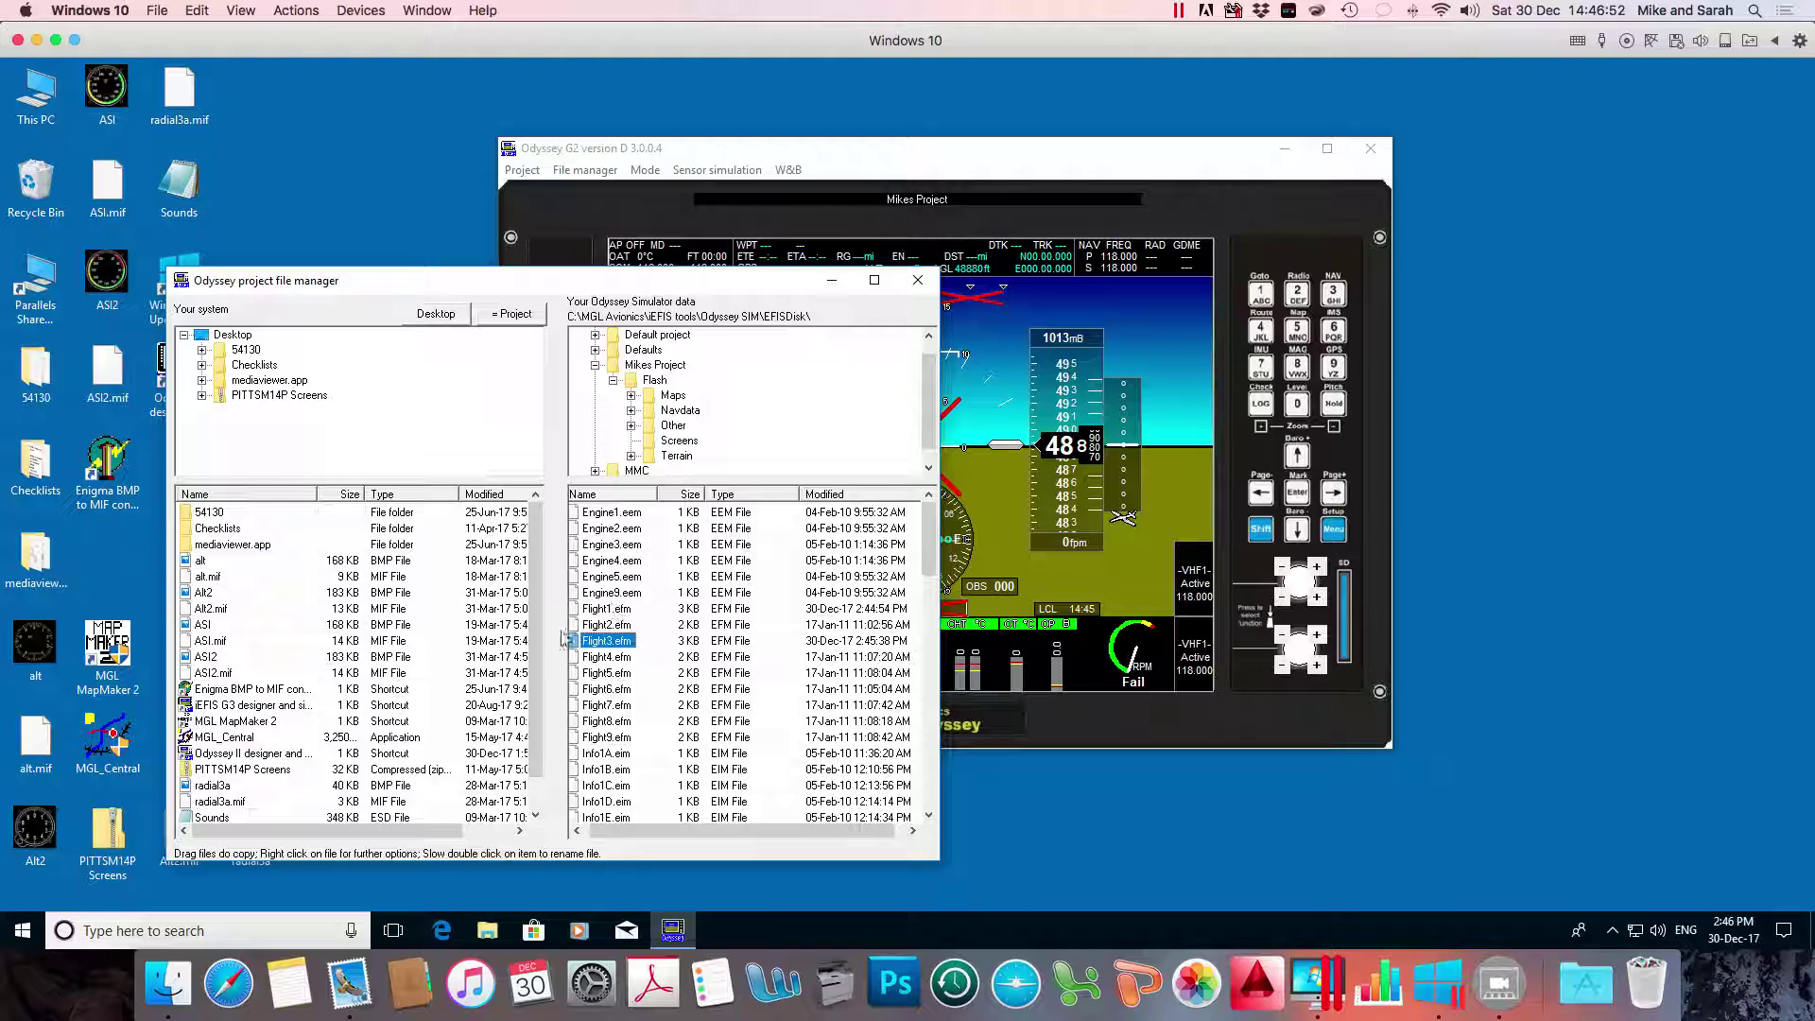
Select Flight1.efm and Flight3.efm together, list the computer's locations from the desktop level, and close the file manager
{"action": "left_click", "coordinate": [607, 610]}
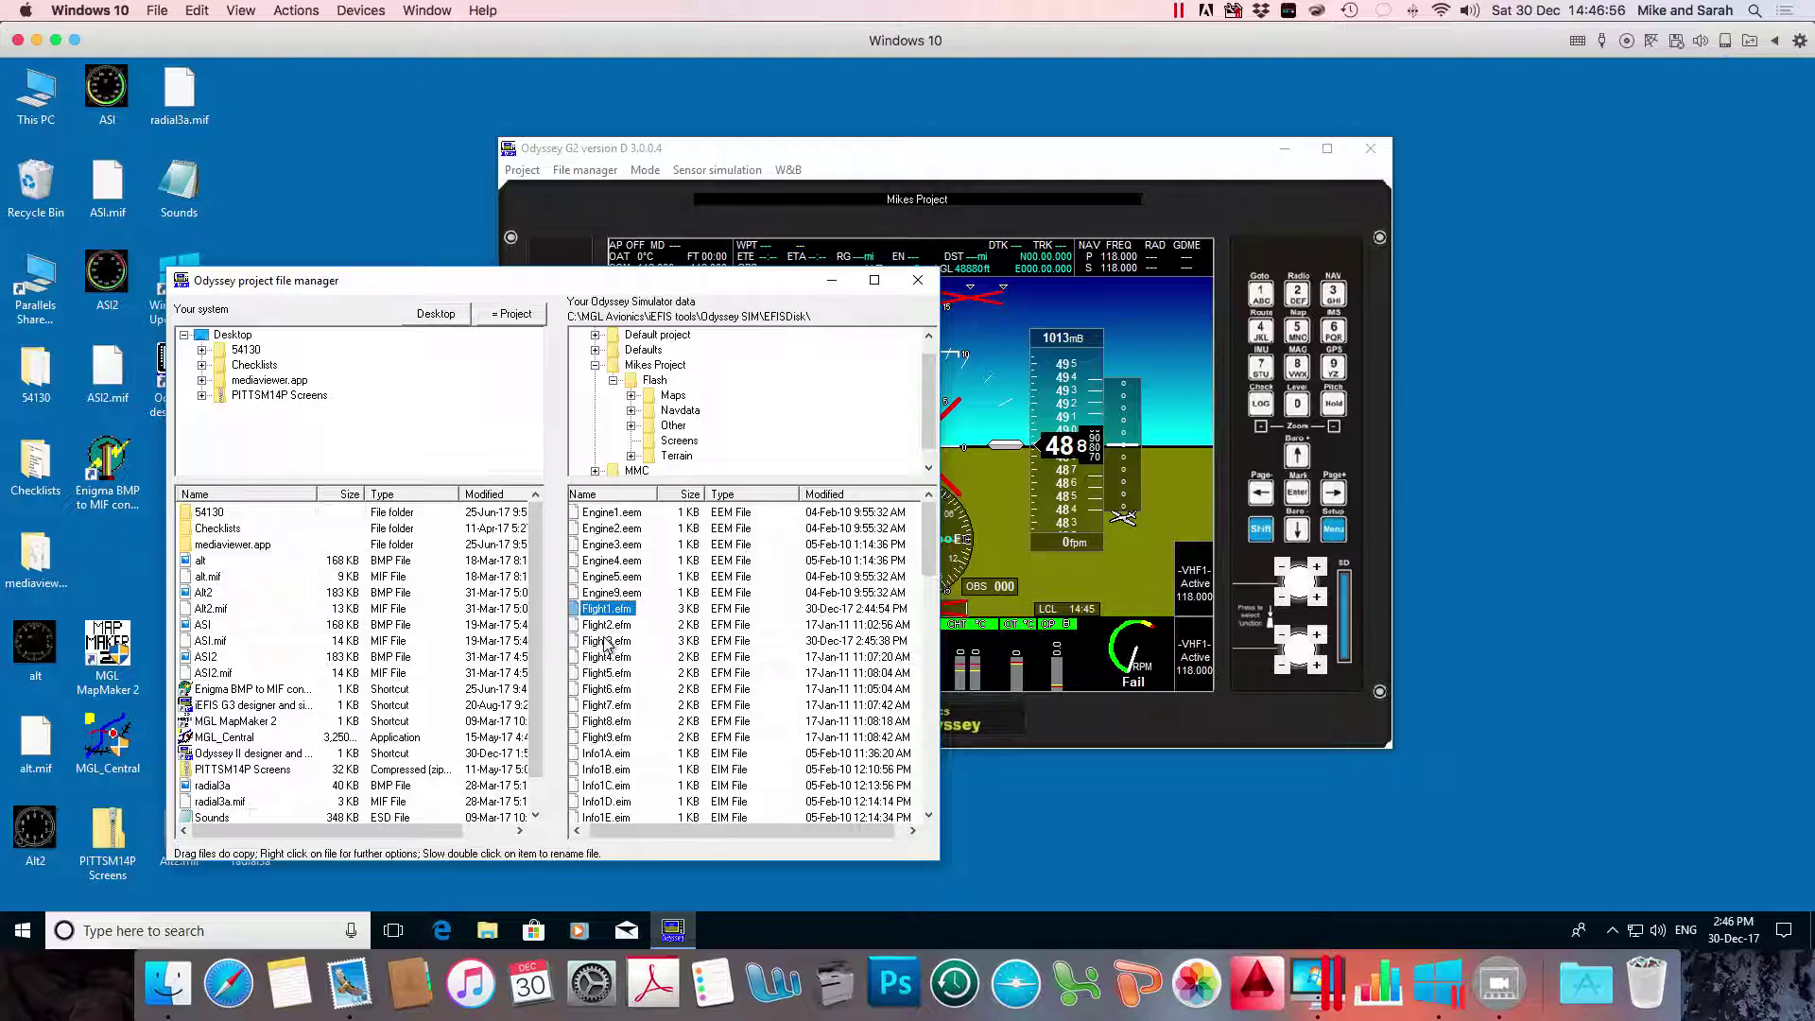
{"action": "left_click", "coordinate": [606, 643], "text": "ctrl"}
{"action": "left_click", "coordinate": [424, 318]}
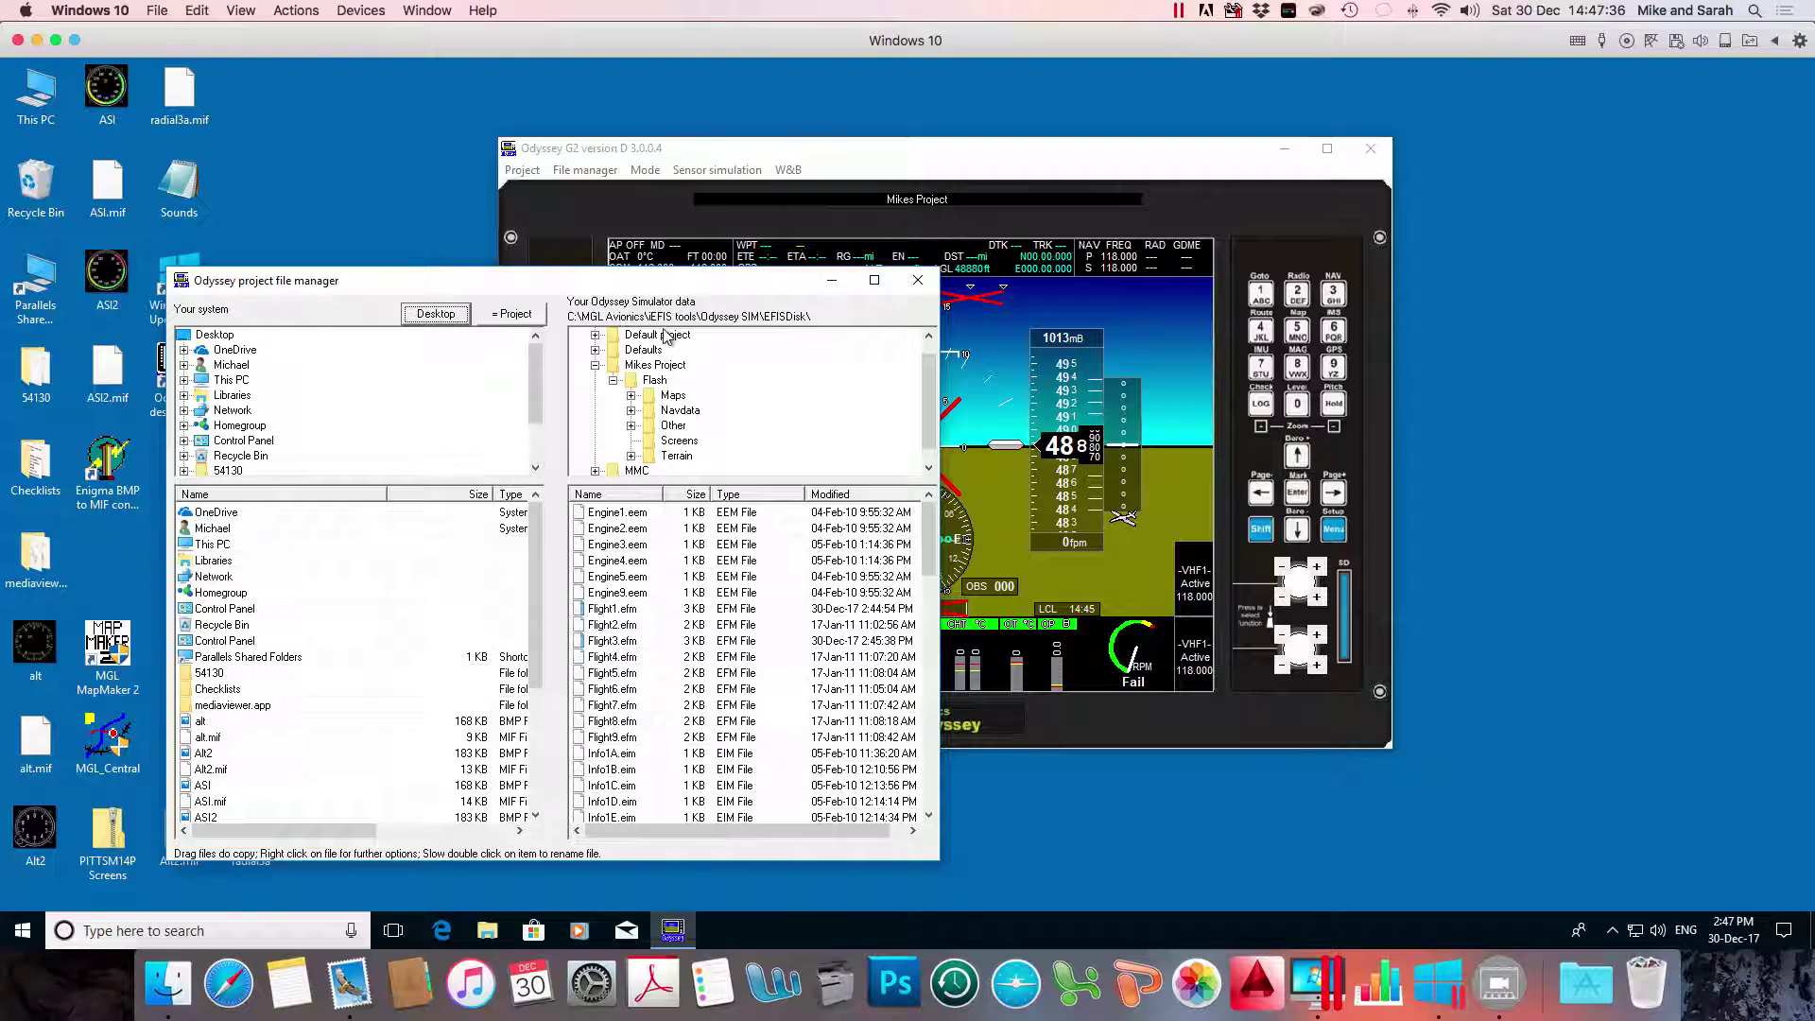
{"action": "left_click", "coordinate": [917, 284]}
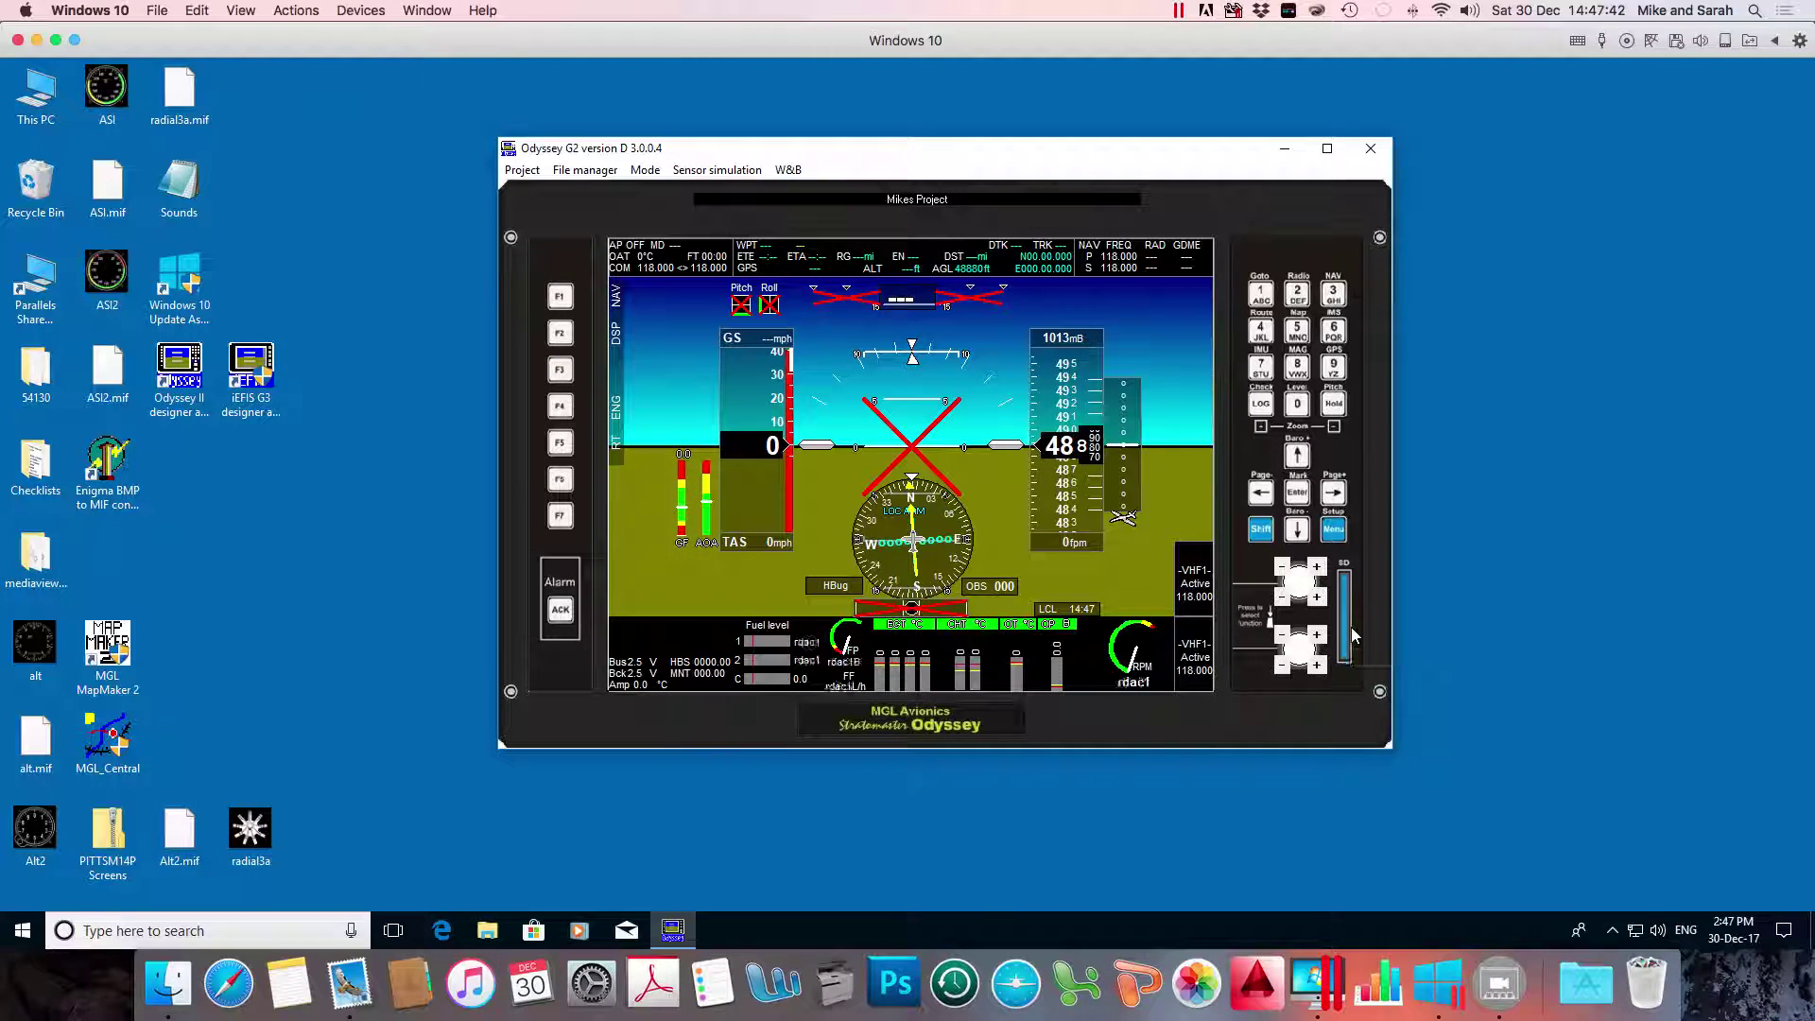
View the simulator's Install tasks menu to find the option for installing screen files, and return to the flight screen
{"action": "left_click", "coordinate": [1334, 532]}
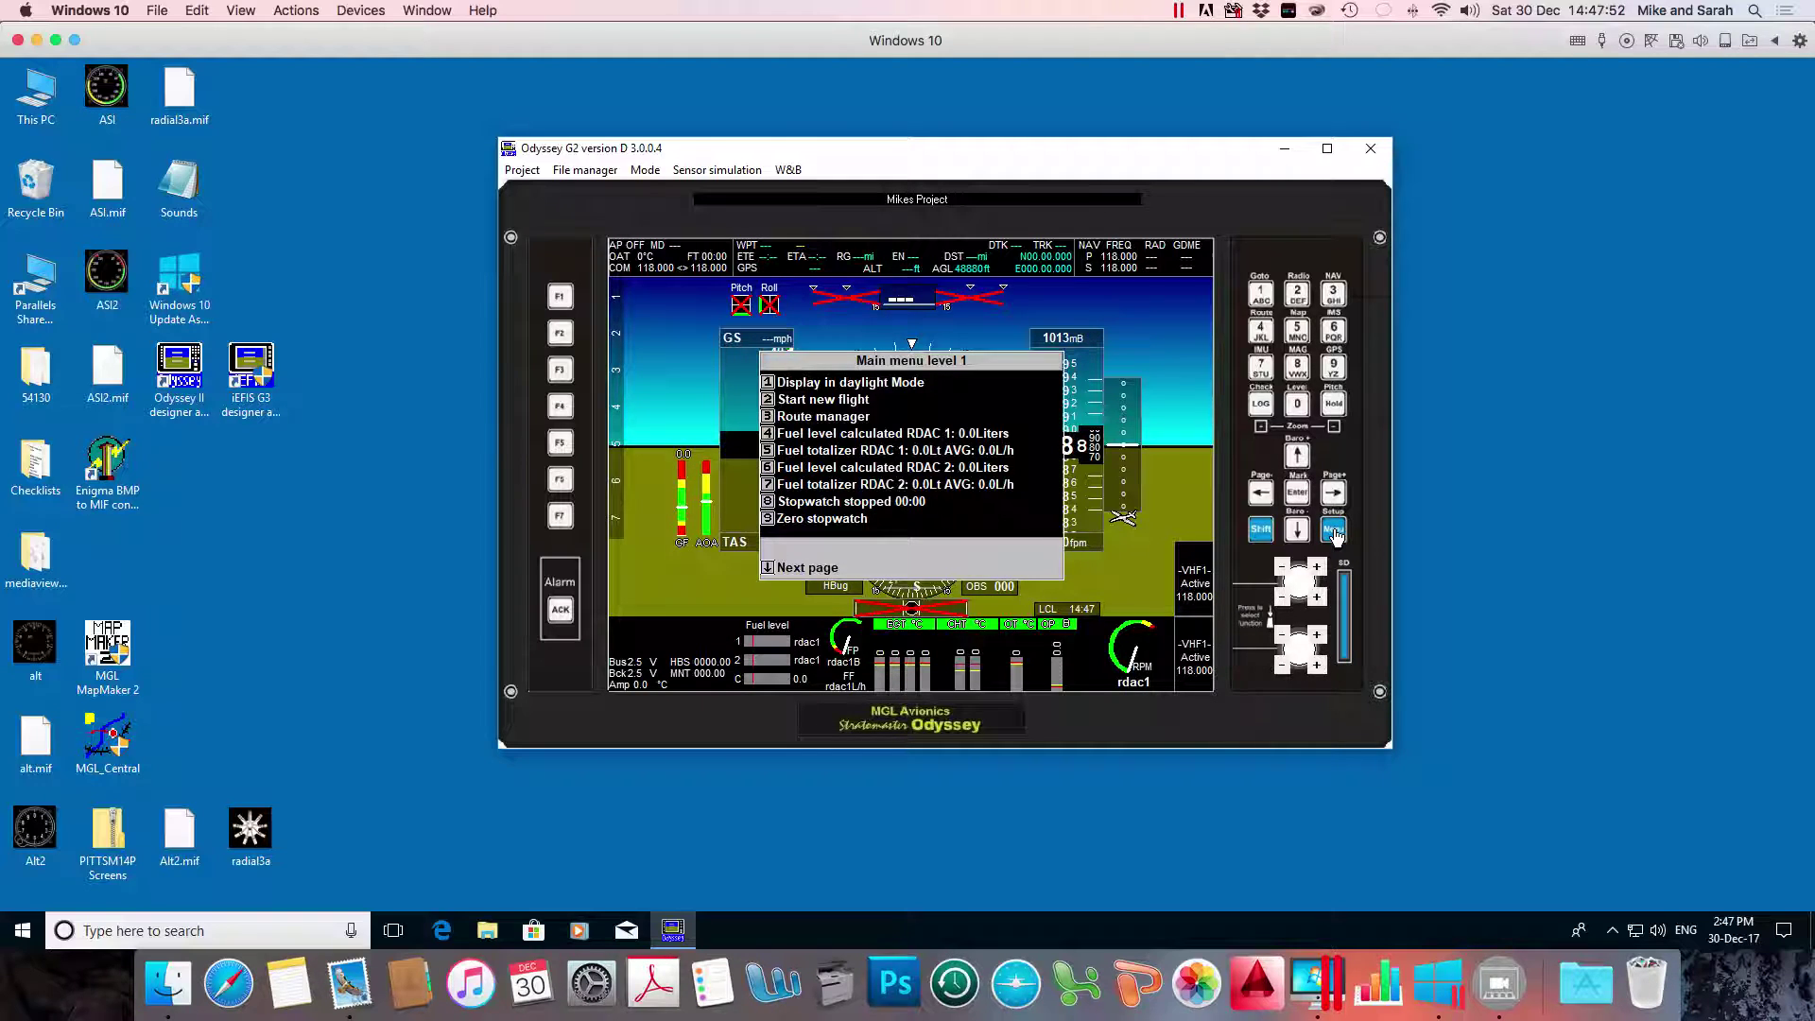
{"action": "left_click", "coordinate": [1333, 531]}
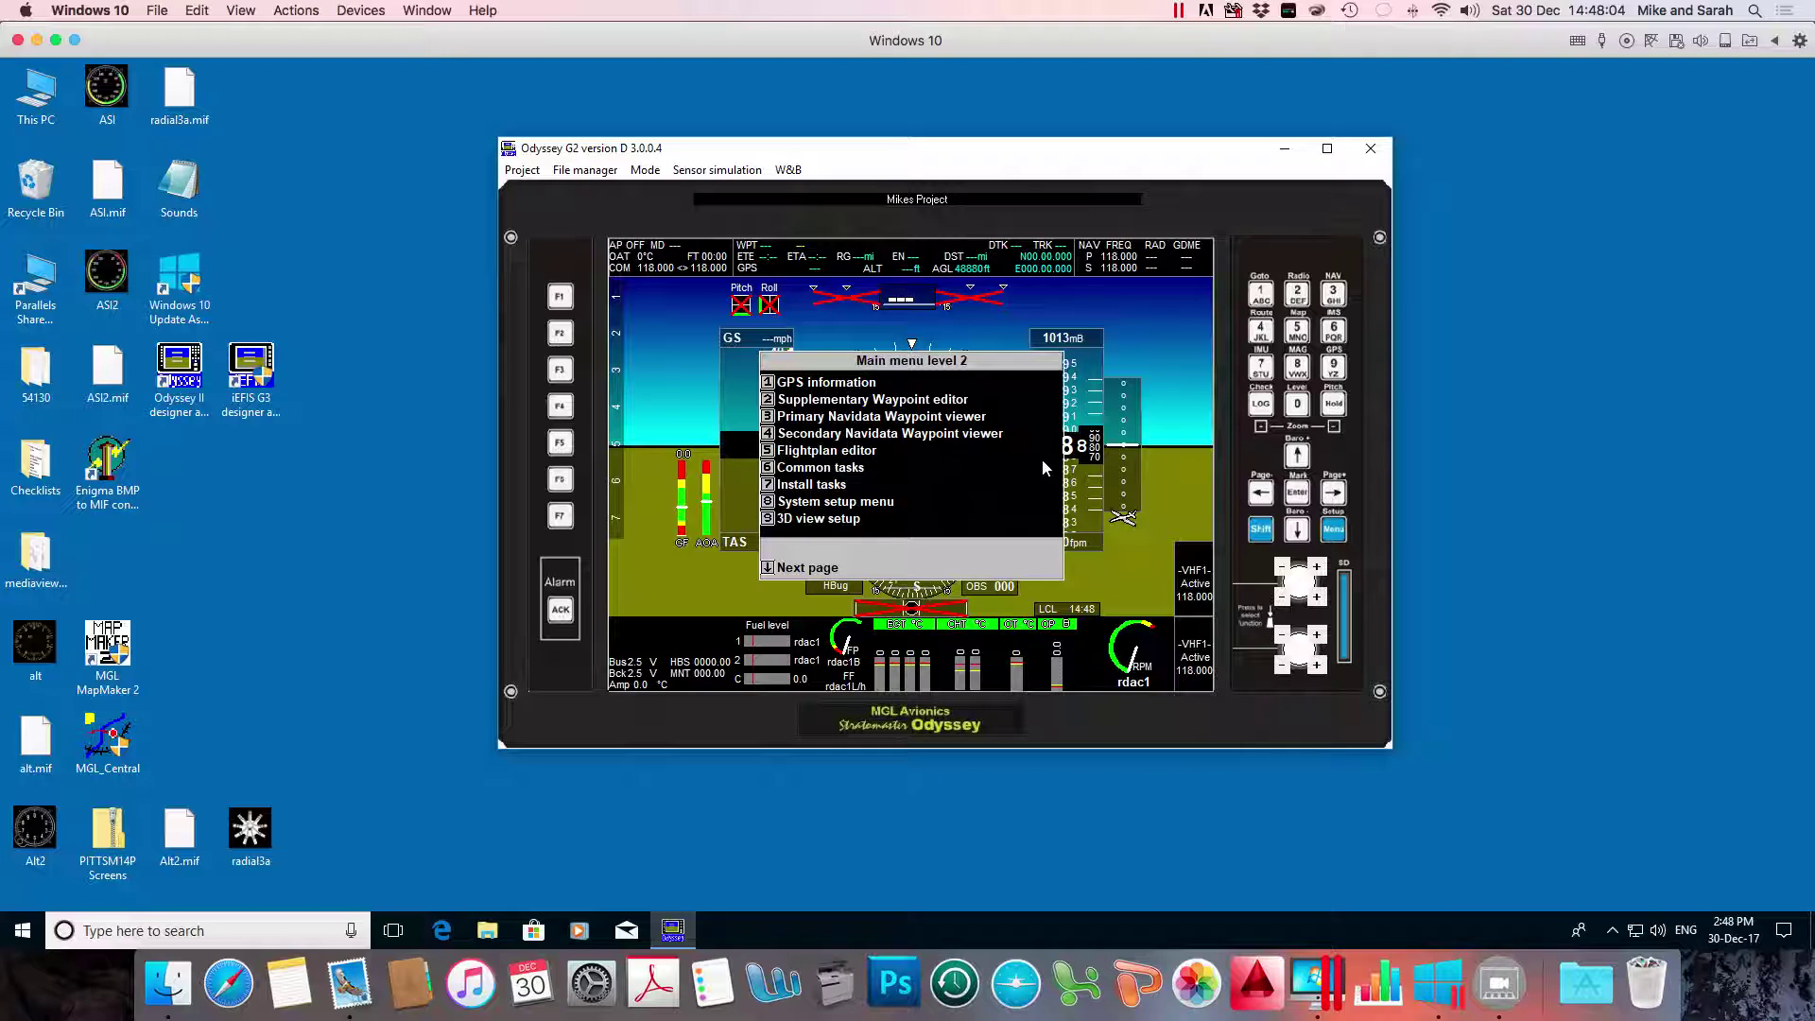
{"action": "left_click", "coordinate": [1261, 368]}
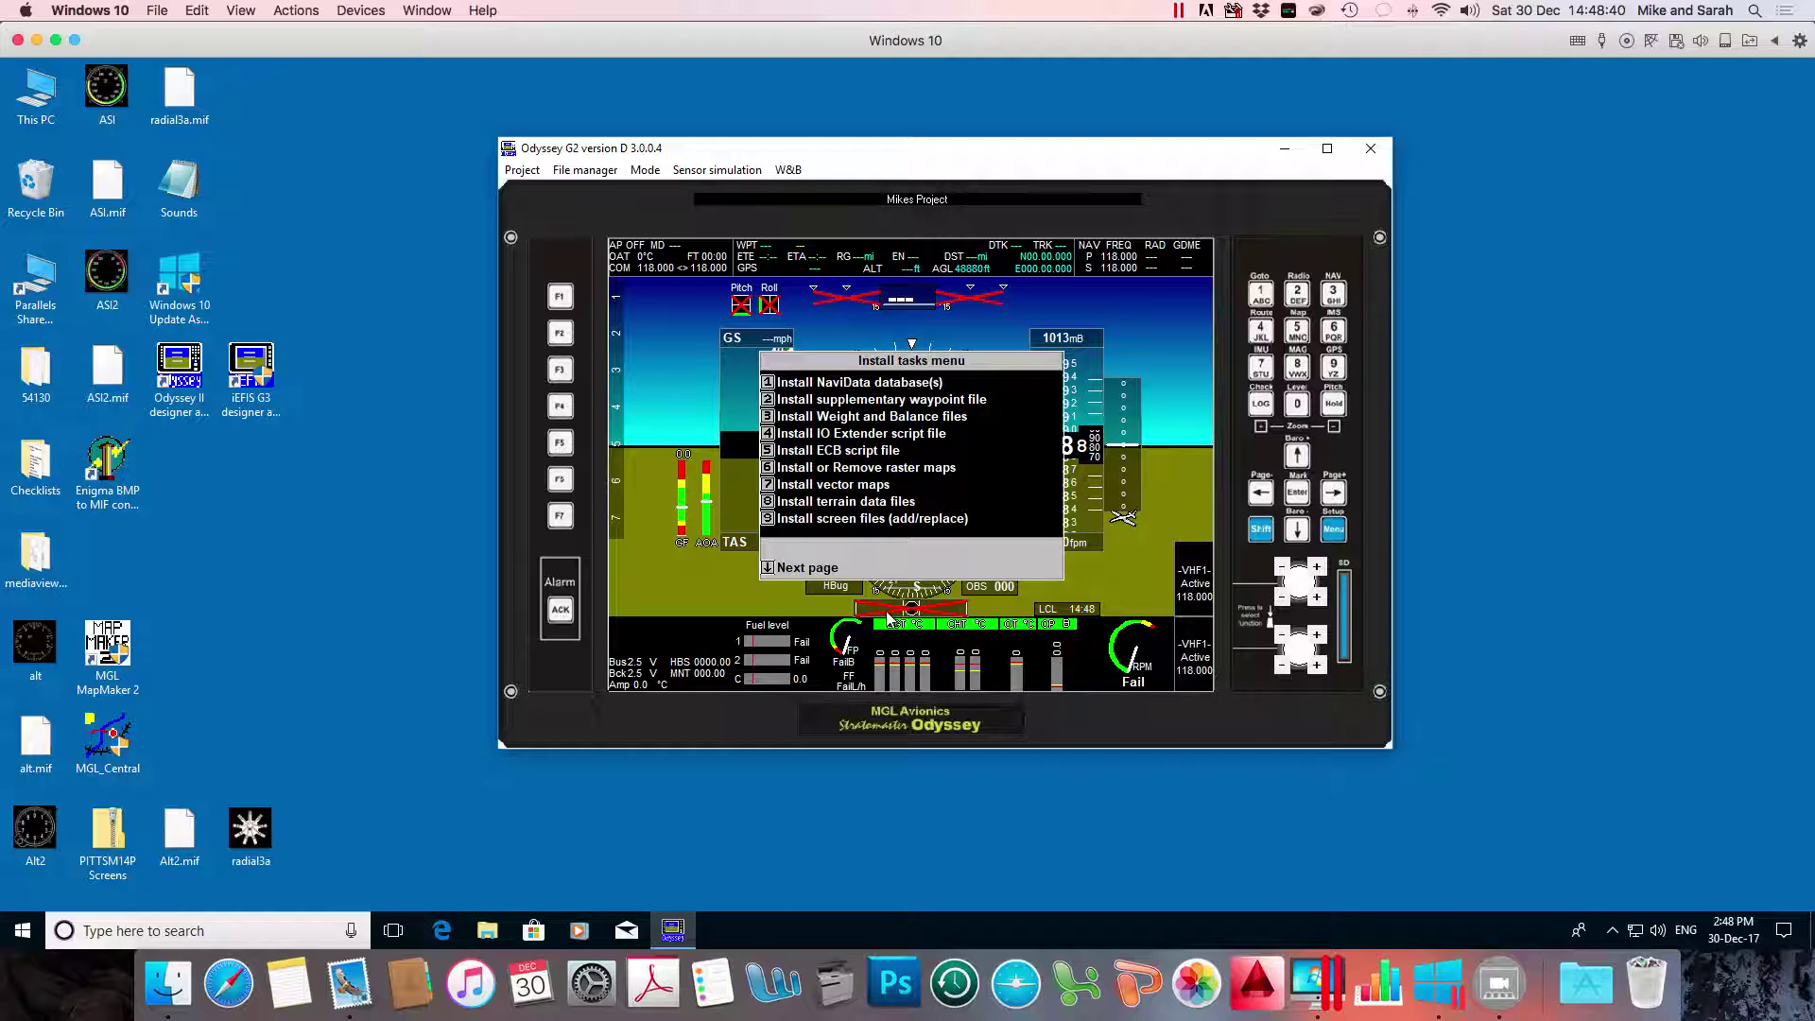
{"action": "left_click", "coordinate": [1341, 532]}
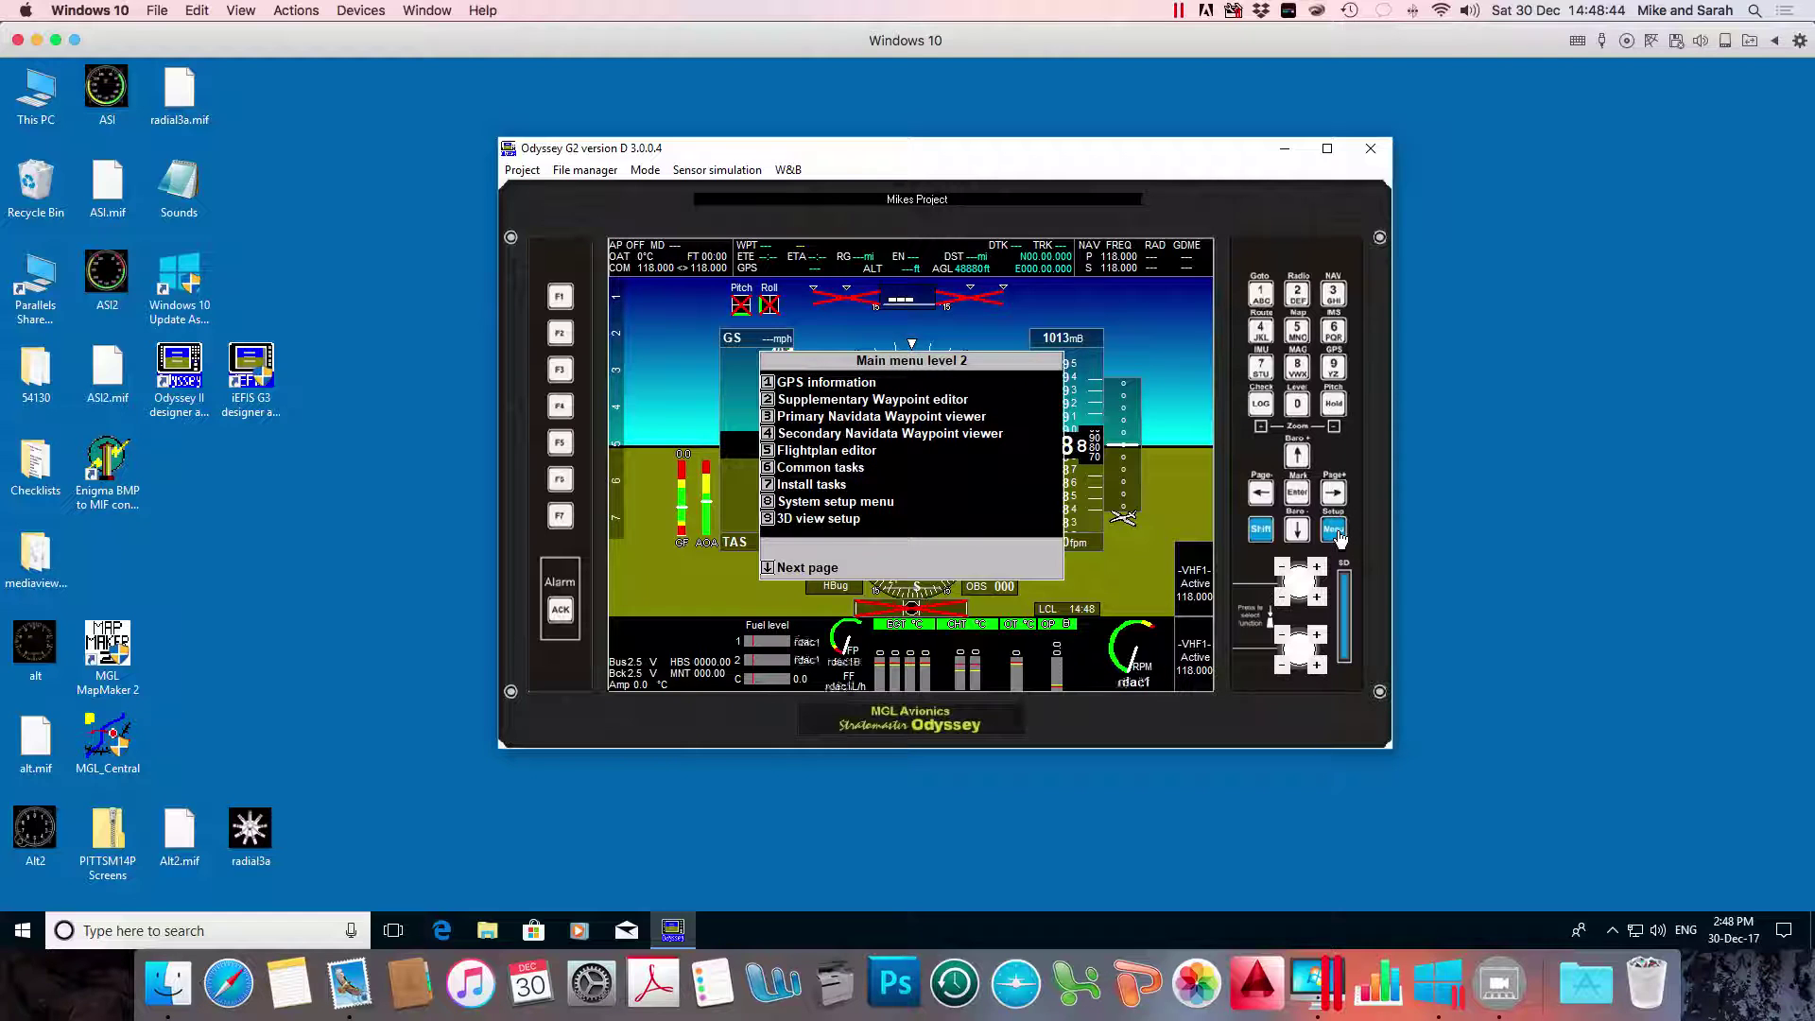
{"action": "left_click", "coordinate": [1341, 532]}
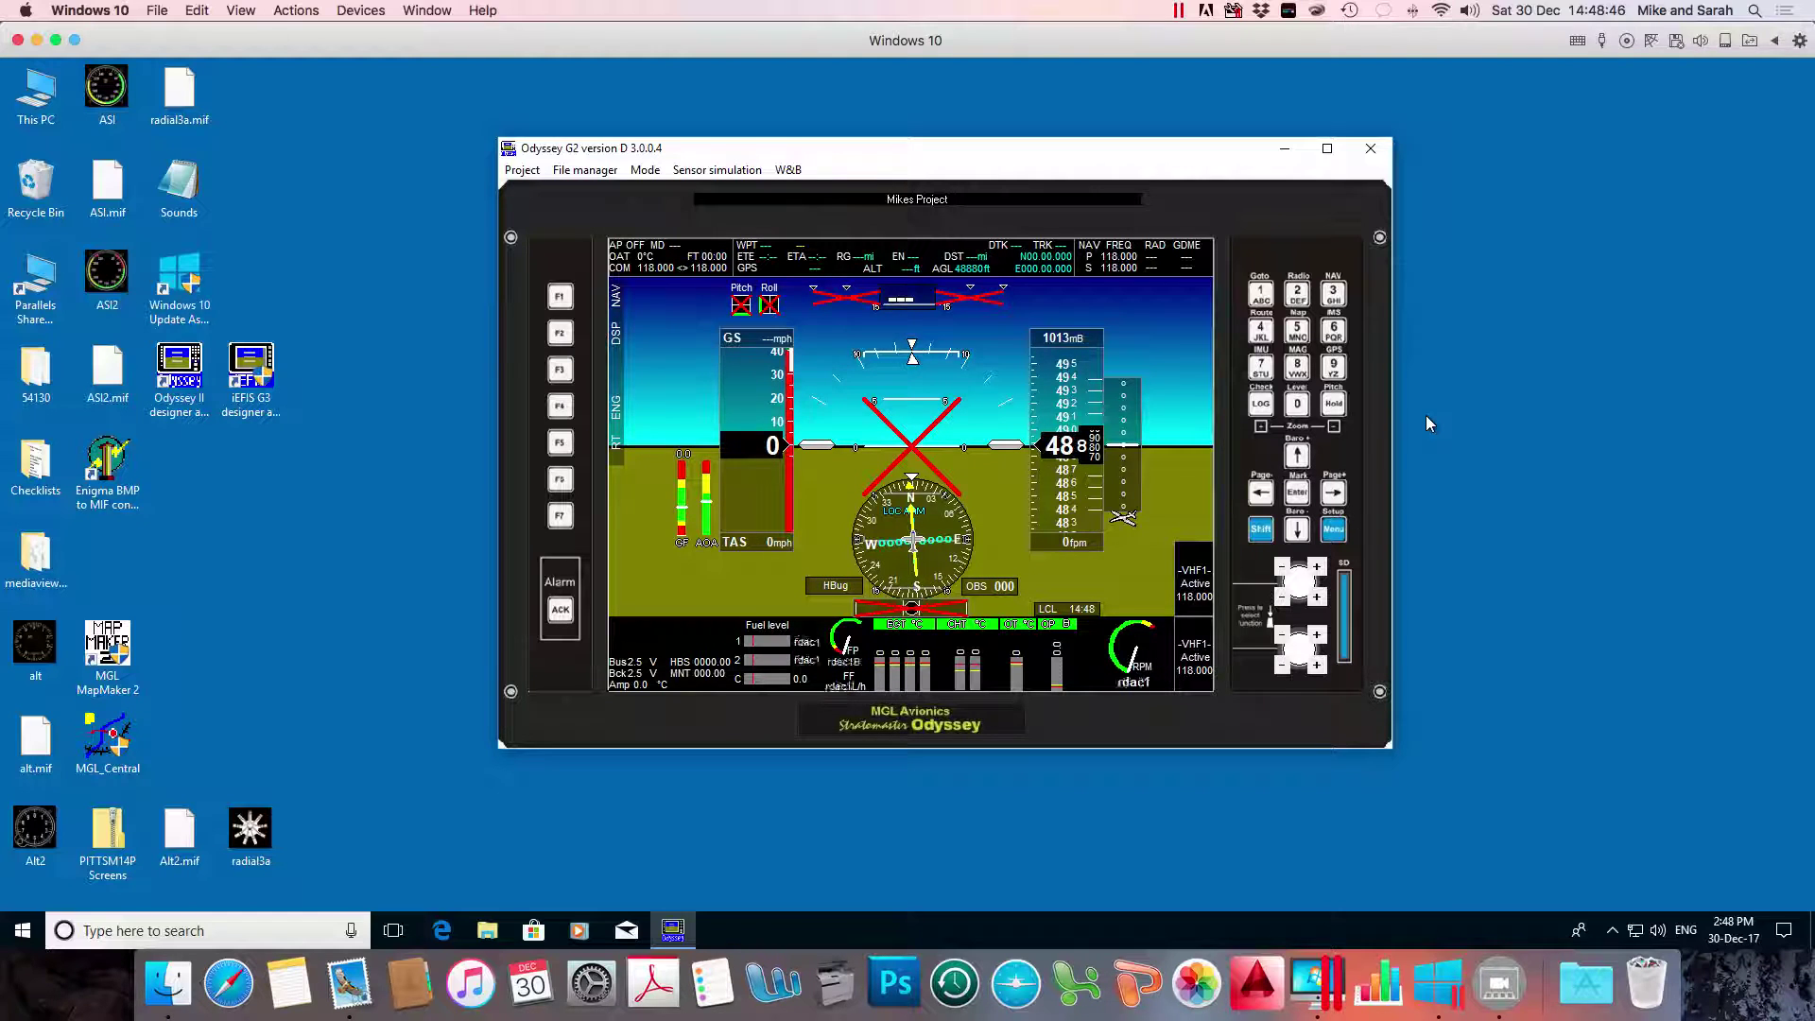